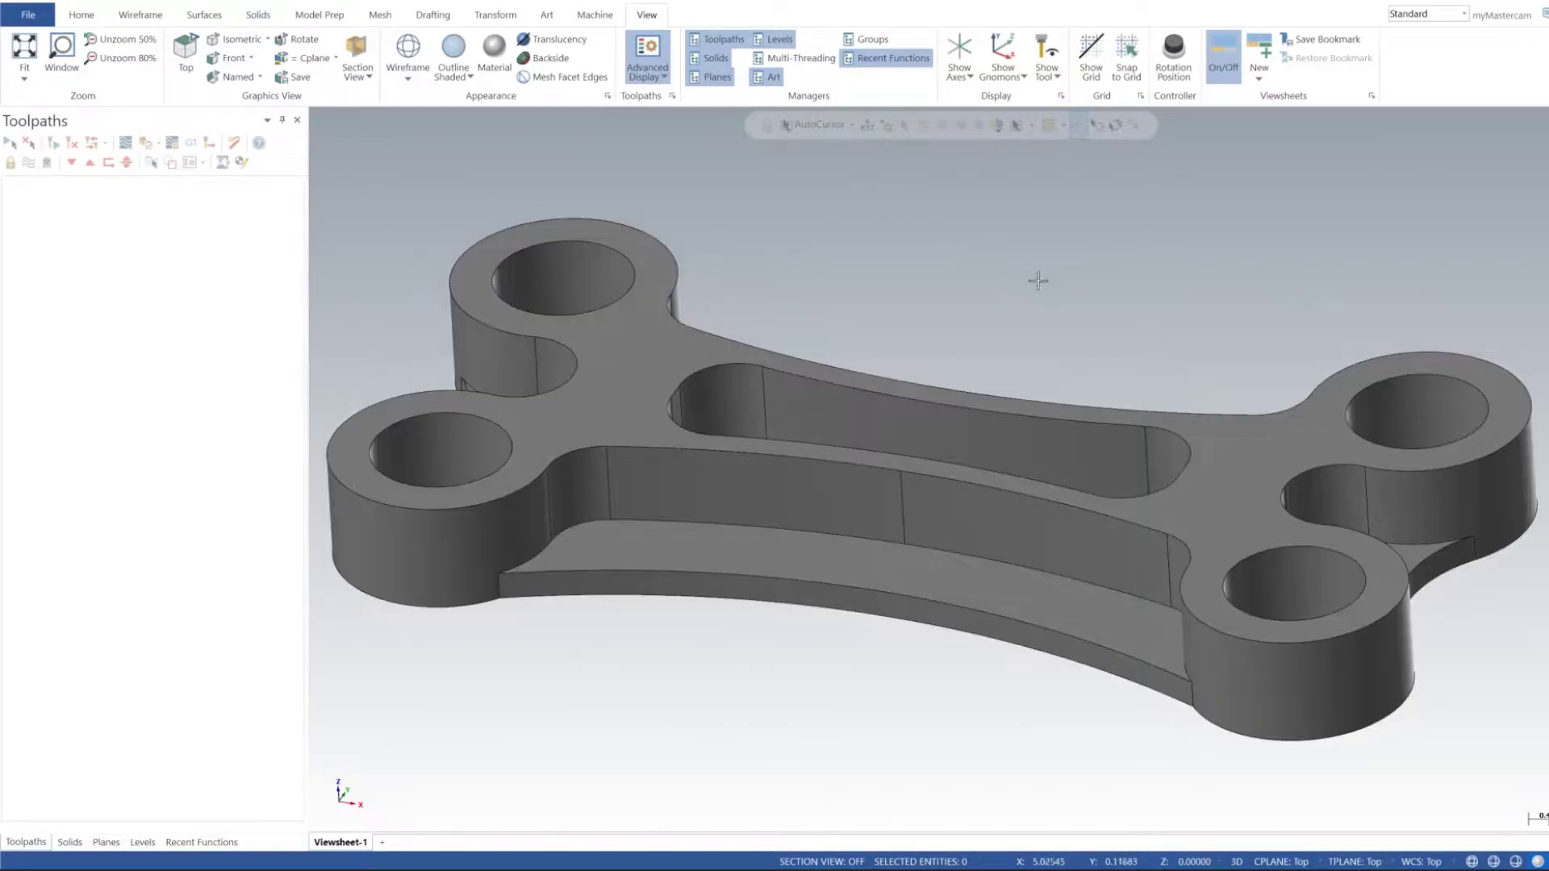
# Orbit and pan the part, toggling the coordinate gnomon on and off
pyautogui.moveTo(1024, 298)
pyautogui.mouseDown(button='middle')
pyautogui.moveTo(1017, 334)
pyautogui.moveTo(1006, 298)
pyautogui.moveTo(1036, 253)
pyautogui.moveTo(1012, 350)
pyautogui.moveTo(1030, 270)
pyautogui.moveTo(1037, 330)
pyautogui.moveTo(1037, 269)
pyautogui.moveTo(1005, 287)
pyautogui.moveTo(1006, 345)
pyautogui.mouseUp(button='middle')
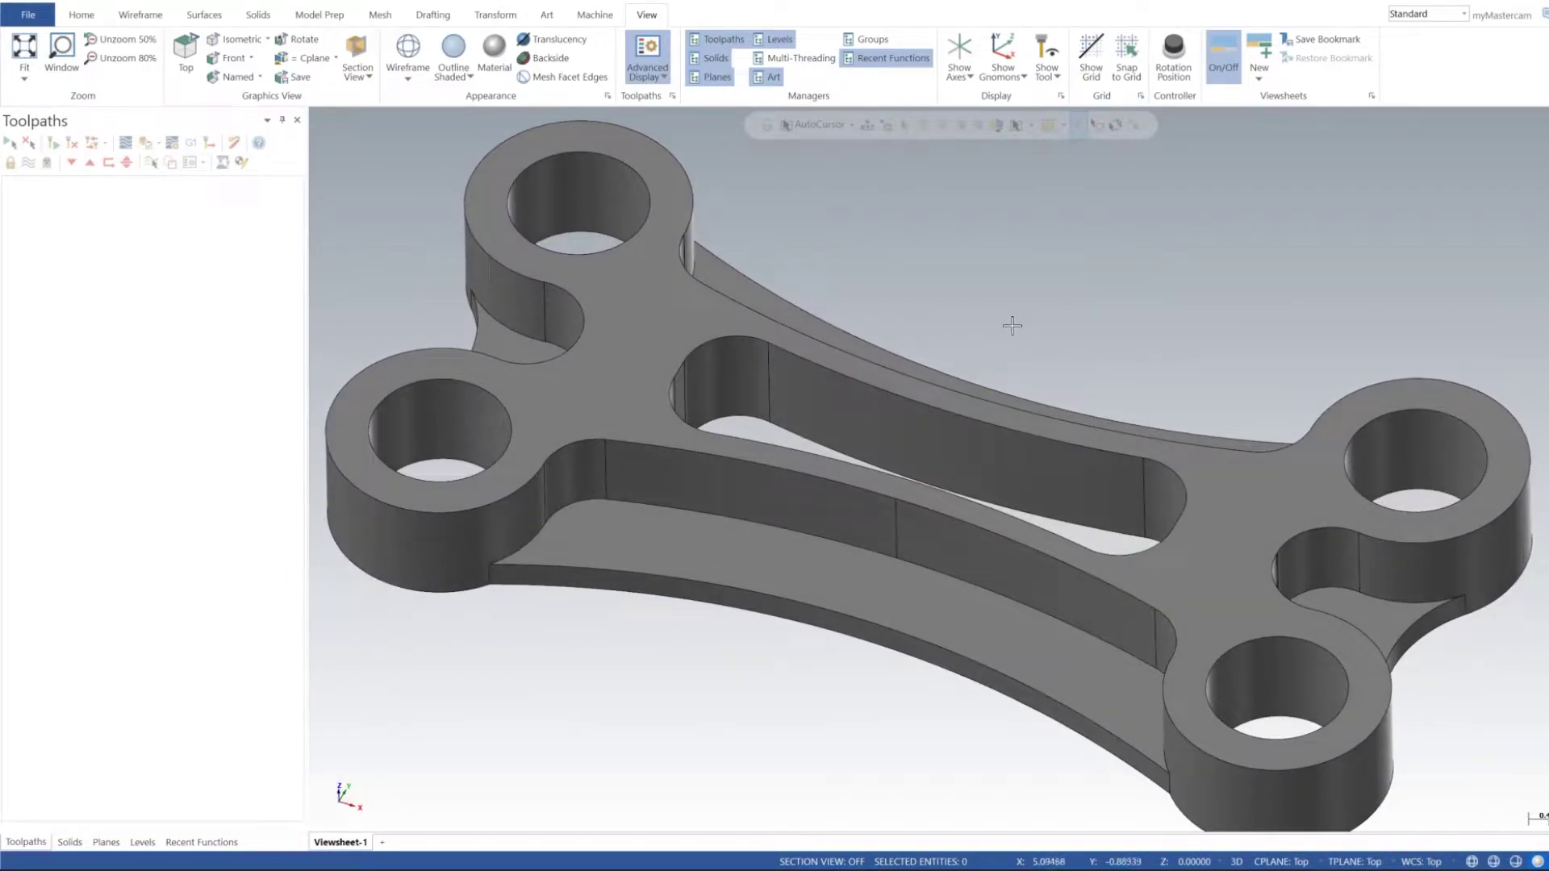
pyautogui.scroll(-2, 1012, 325)
pyautogui.scroll(-2, 1012, 325)
pyautogui.scroll(1, 1011, 325)
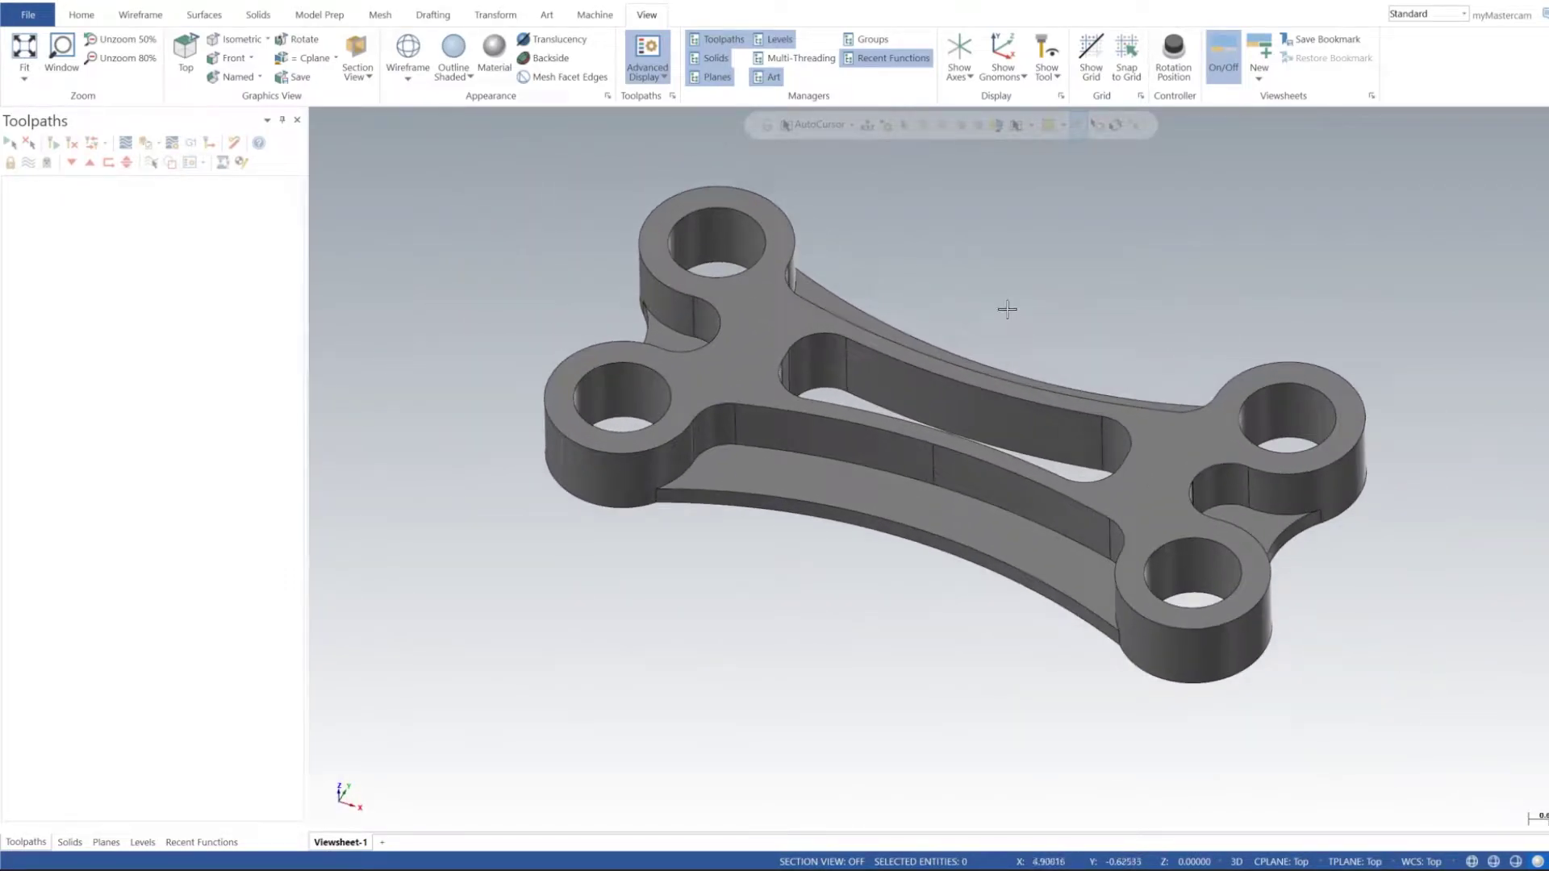
pyautogui.keyDown('ctrl'); pyautogui.moveTo(1010, 319); pyautogui.dragTo(975, 380, button='middle'); pyautogui.keyUp('ctrl')
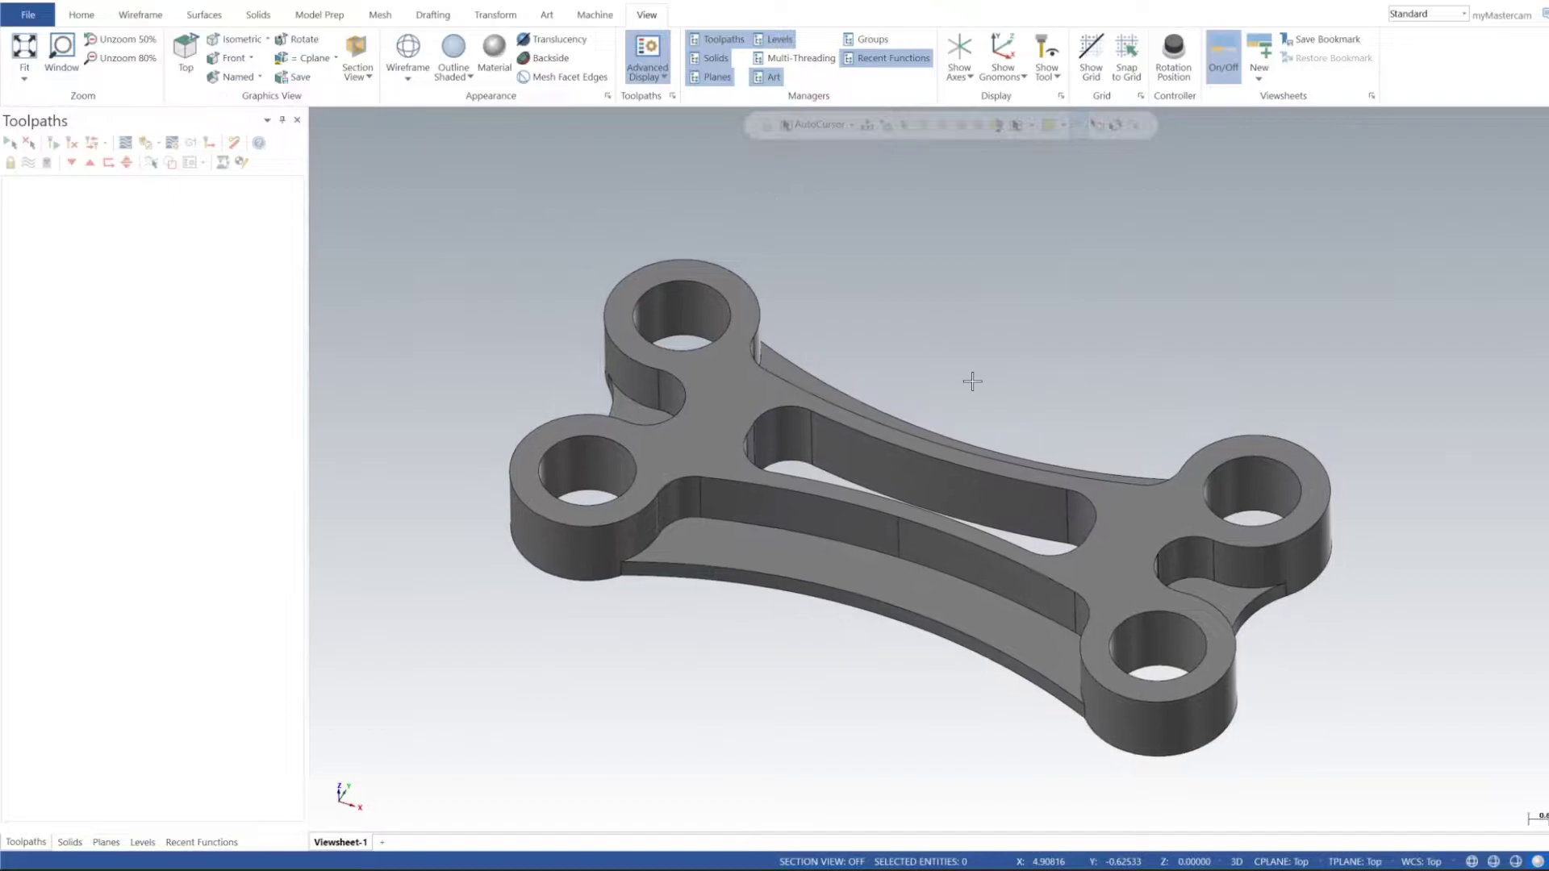
pyautogui.click(1002, 50)
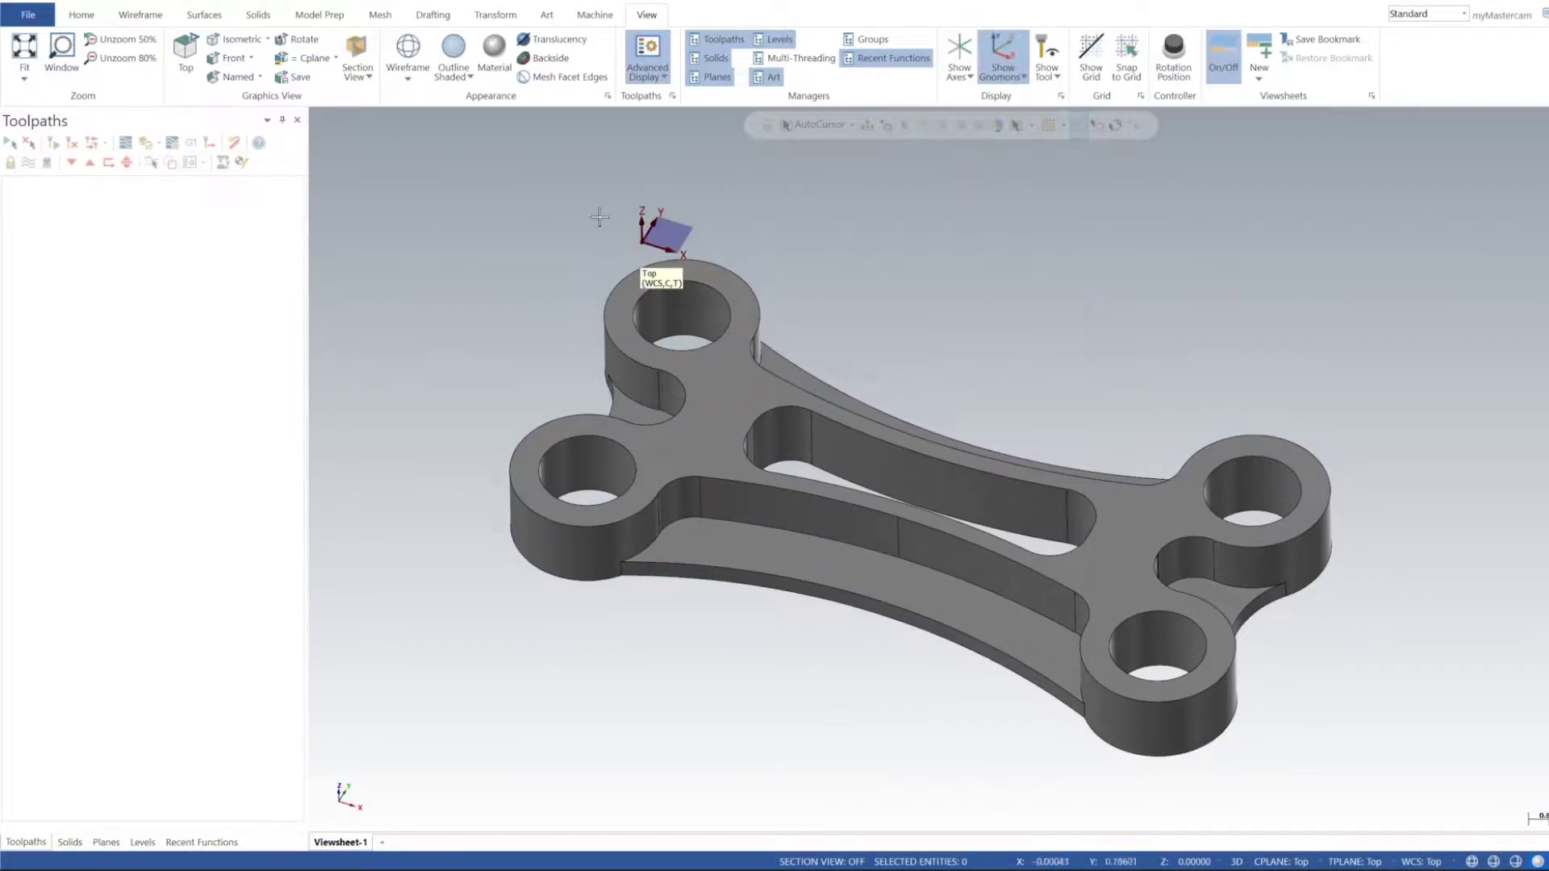
pyautogui.click(999, 48)
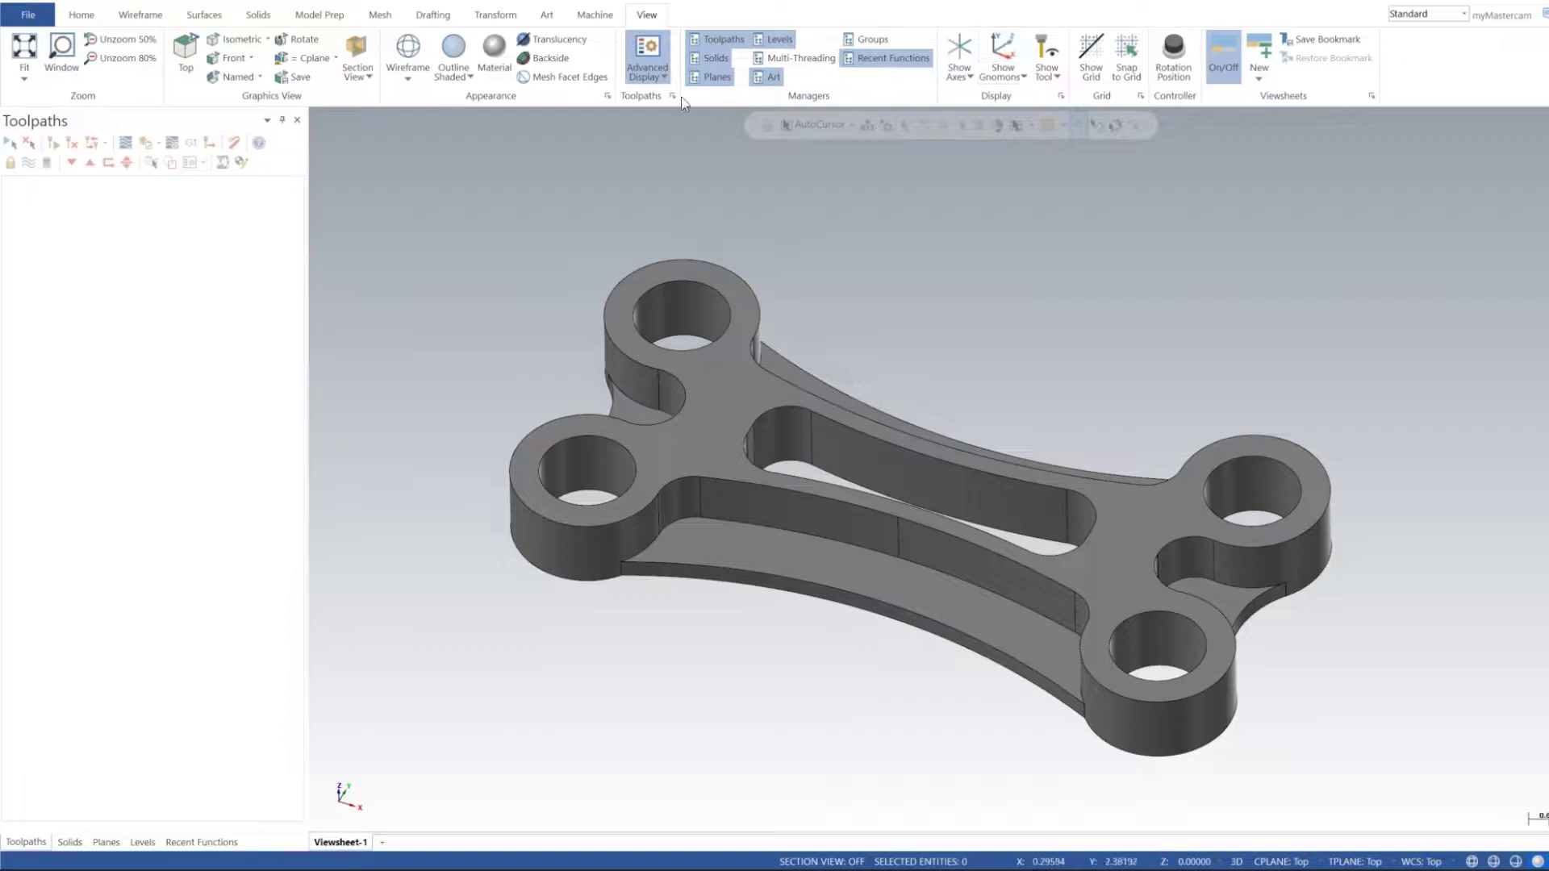
# Add a default mill machine and open its Stock setup from Properties
pyautogui.click(594, 15)
pyautogui.click(24, 60)
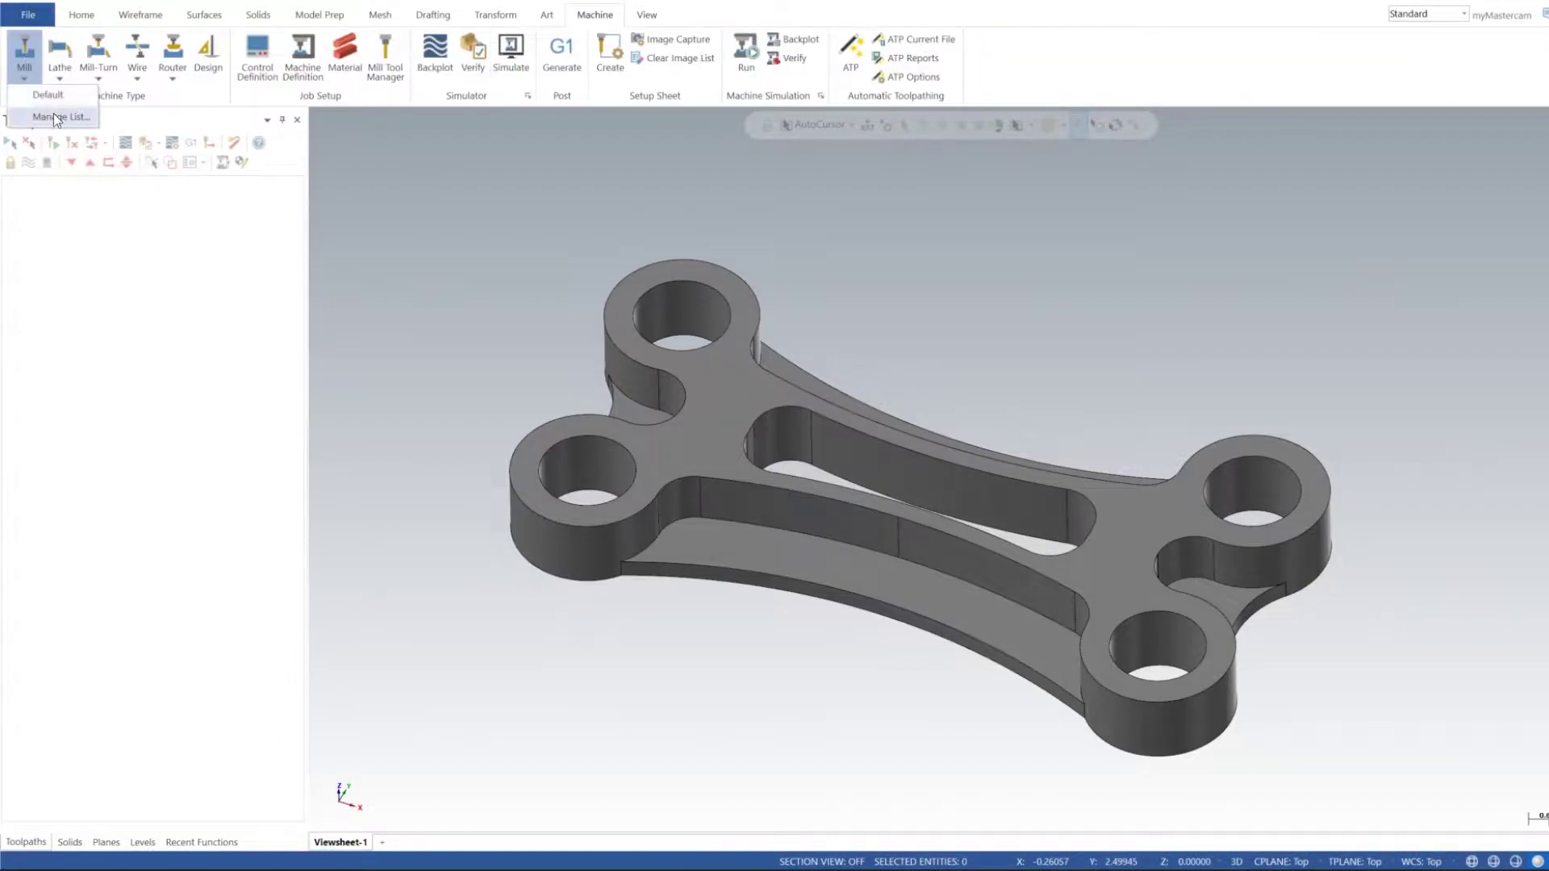
pyautogui.click(49, 95)
pyautogui.click(26, 196)
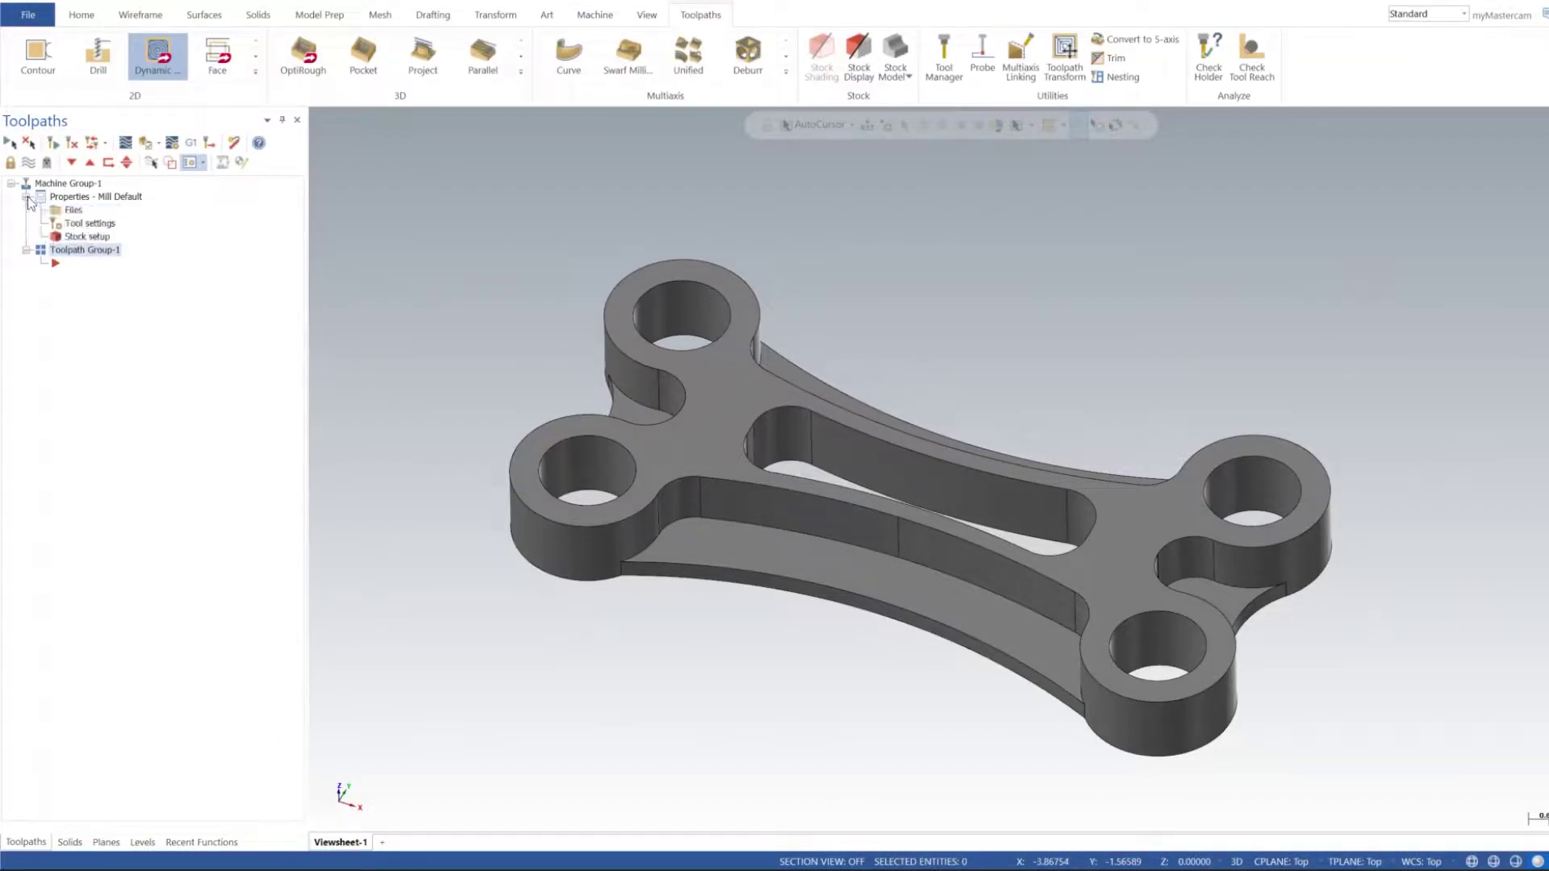
pyautogui.click(87, 238)
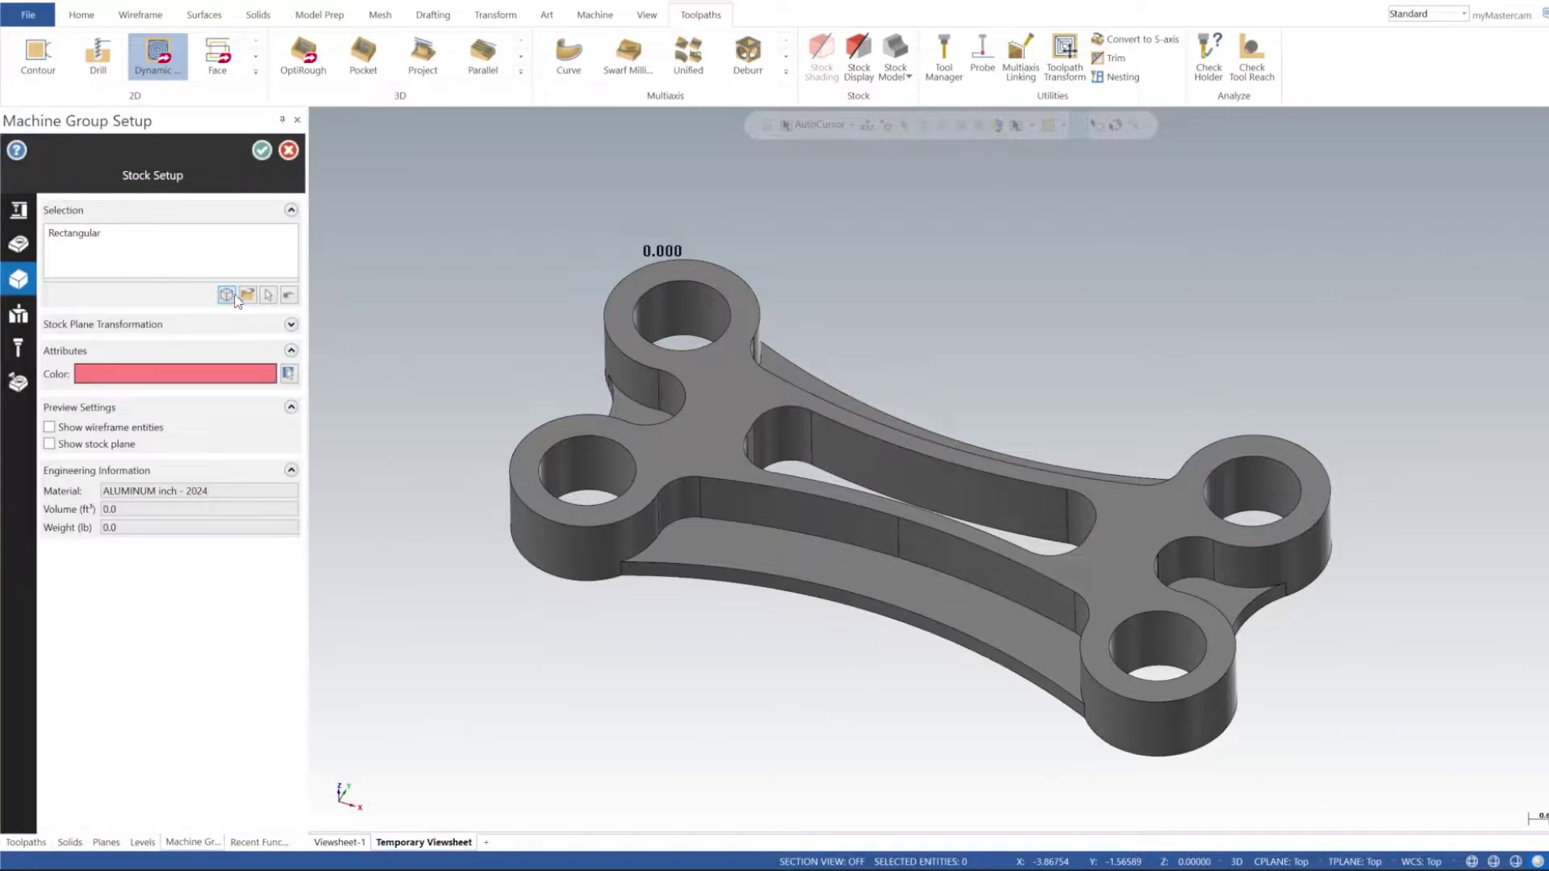
# Size the stock with a bounding box around the selected bone solid
pyautogui.click(226, 295)
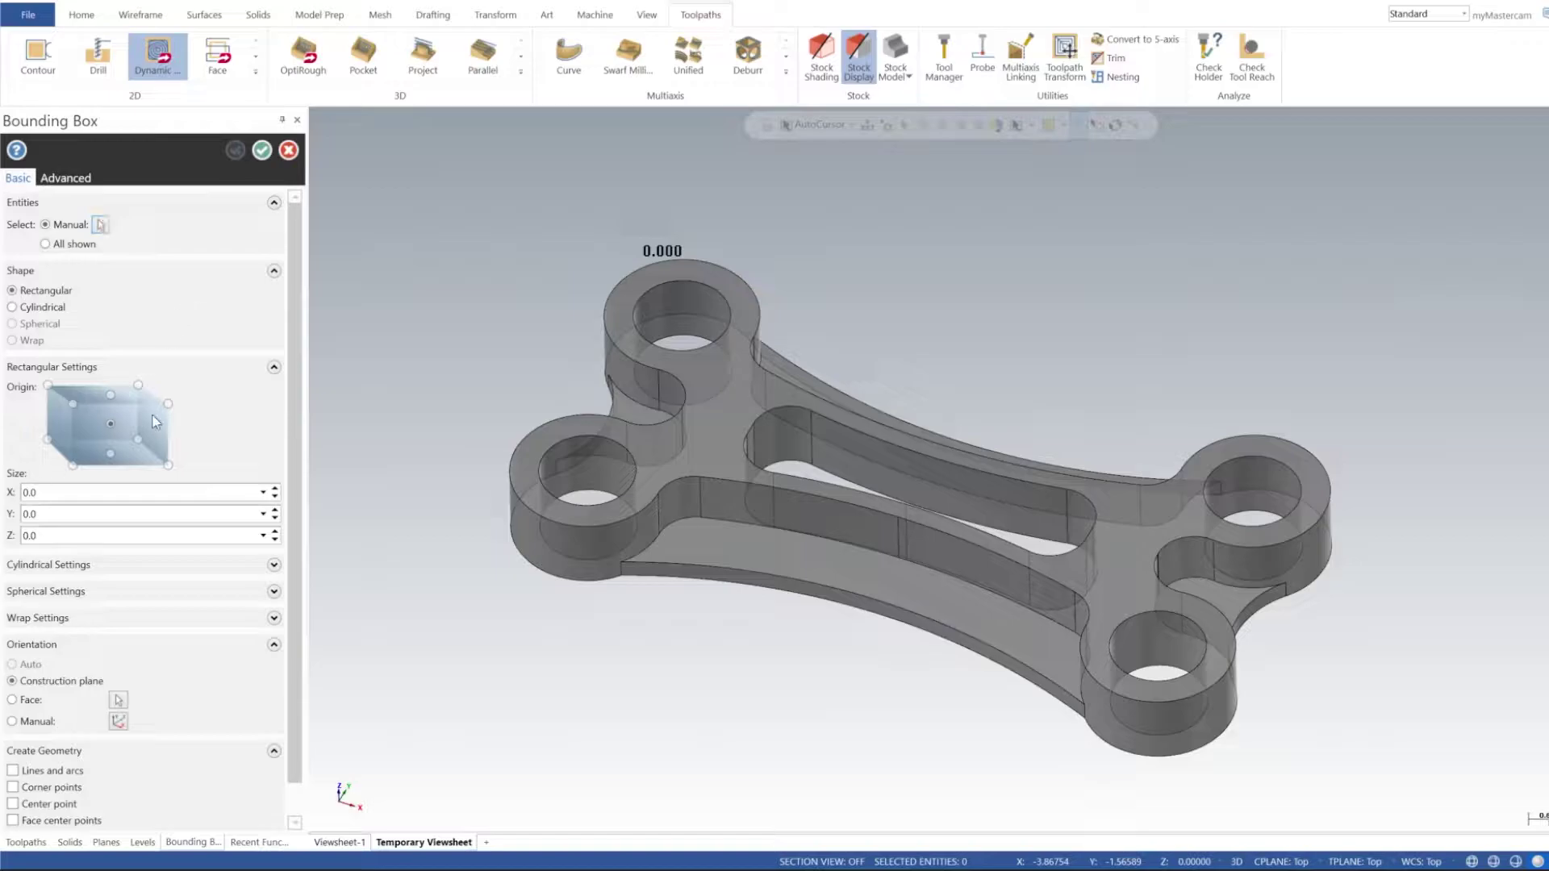
pyautogui.click(99, 225)
pyautogui.click(626, 391)
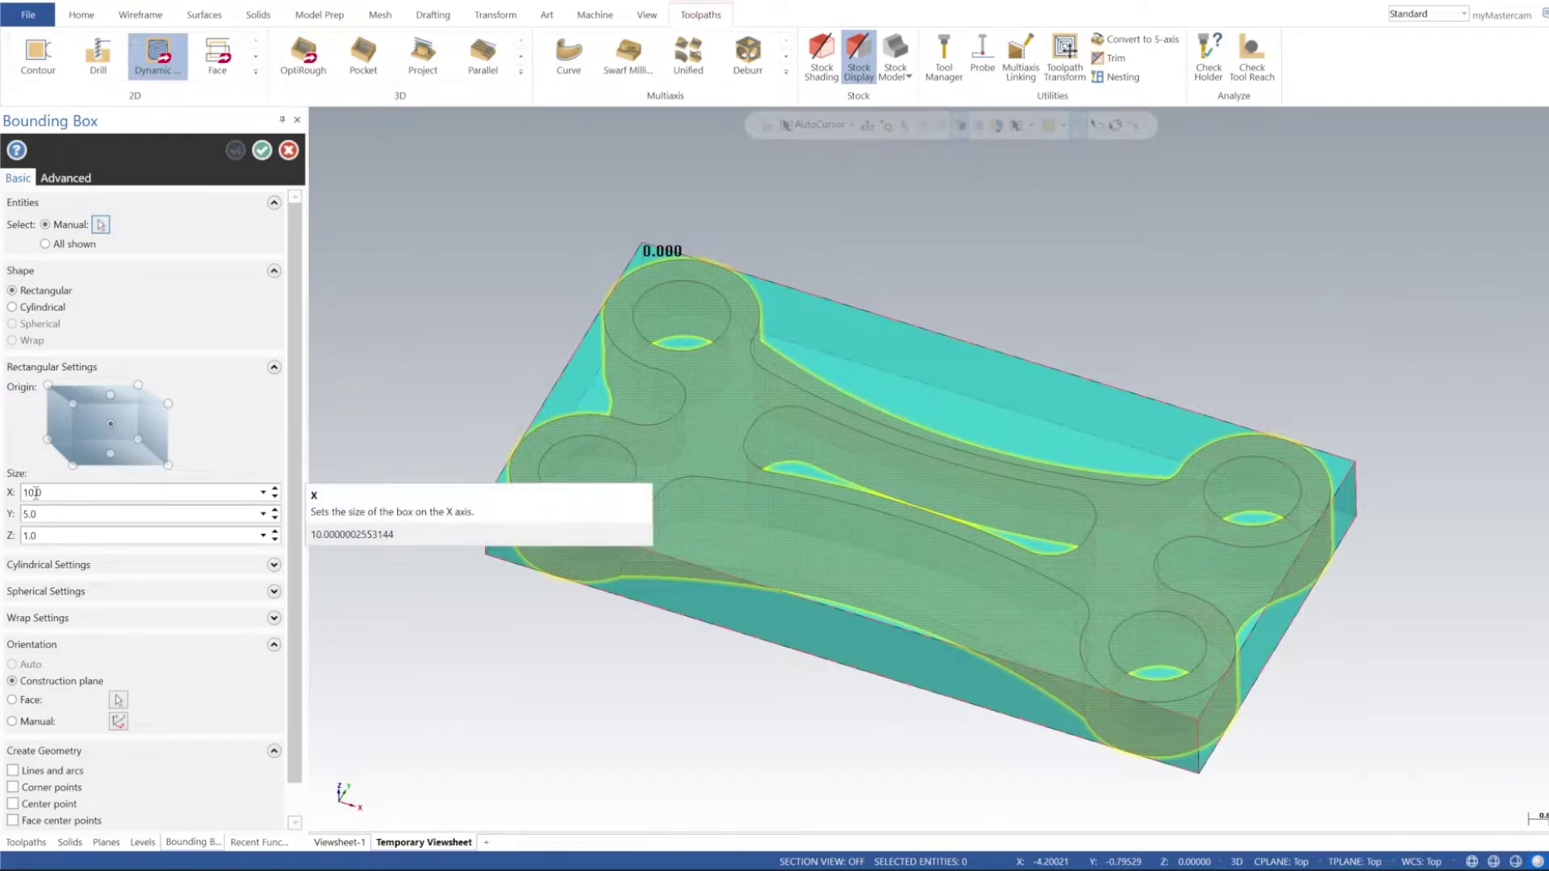
# Set the stock size to X 10.1, Y 5.1, Z 1.1 and confirm the setup
pyautogui.click(42, 496)
pyautogui.click(38, 494)
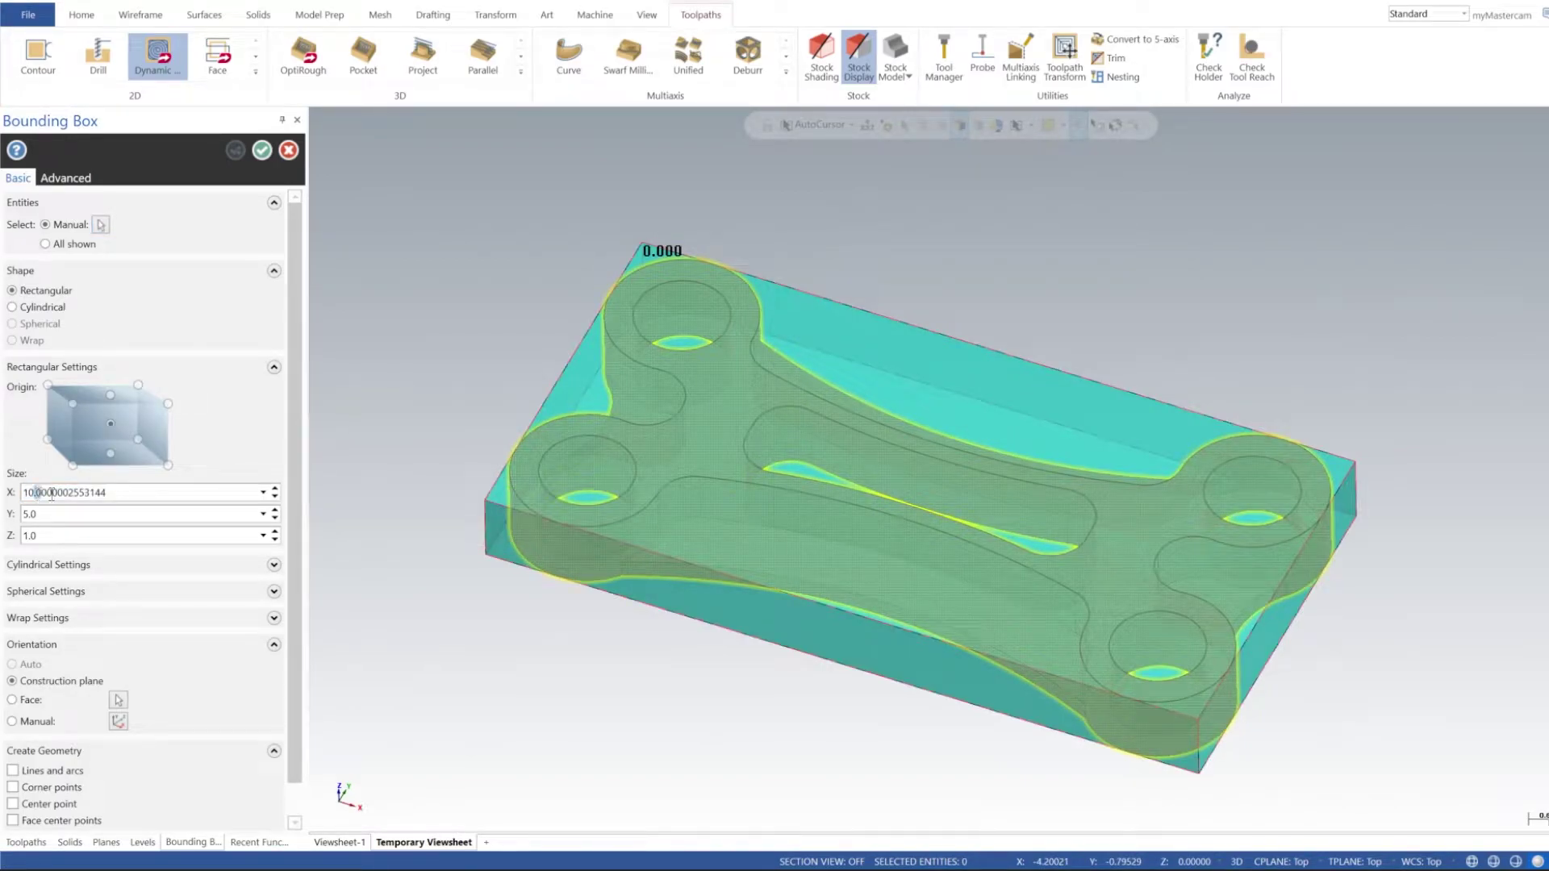
pyautogui.moveTo(51, 494); pyautogui.dragTo(133, 489)
pyautogui.write('10.1')
pyautogui.click(25, 514)
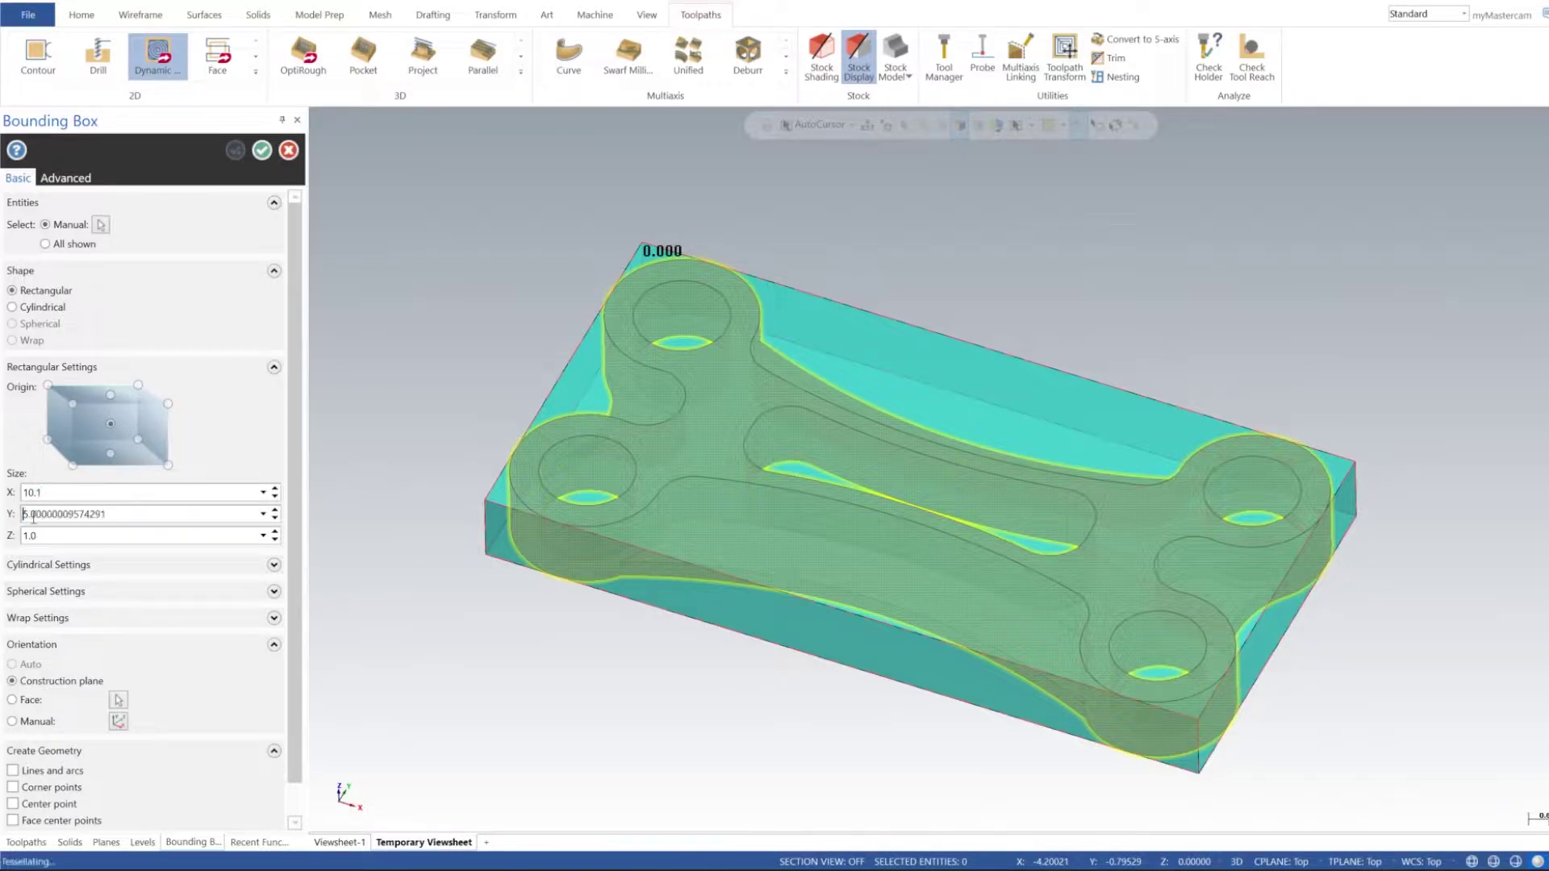
pyautogui.click(27, 515)
pyautogui.moveTo(27, 514); pyautogui.dragTo(153, 514)
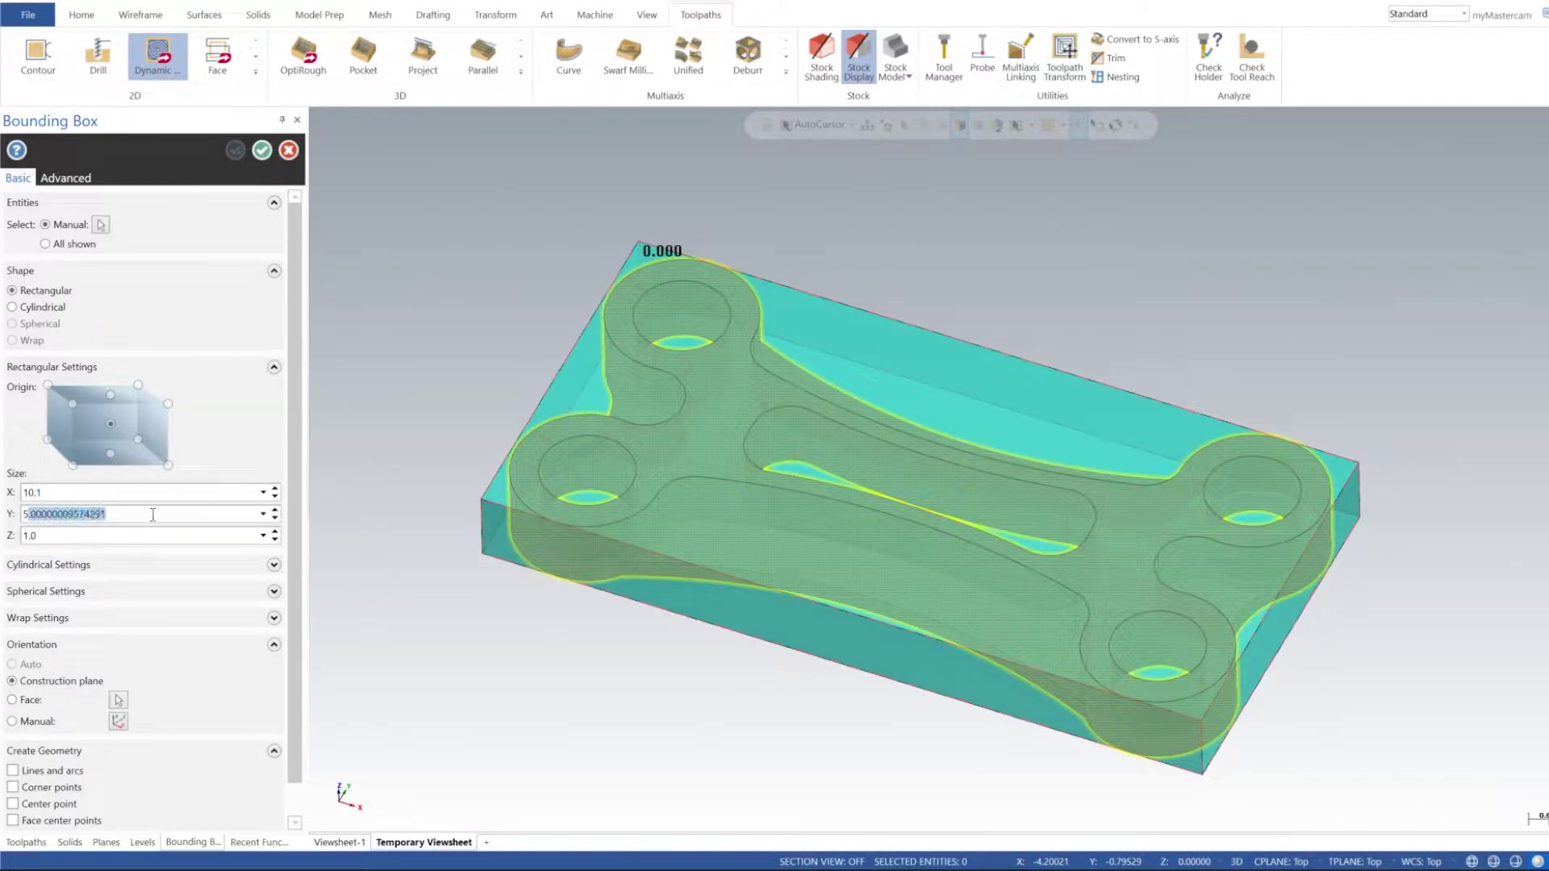
pyautogui.write('.1')
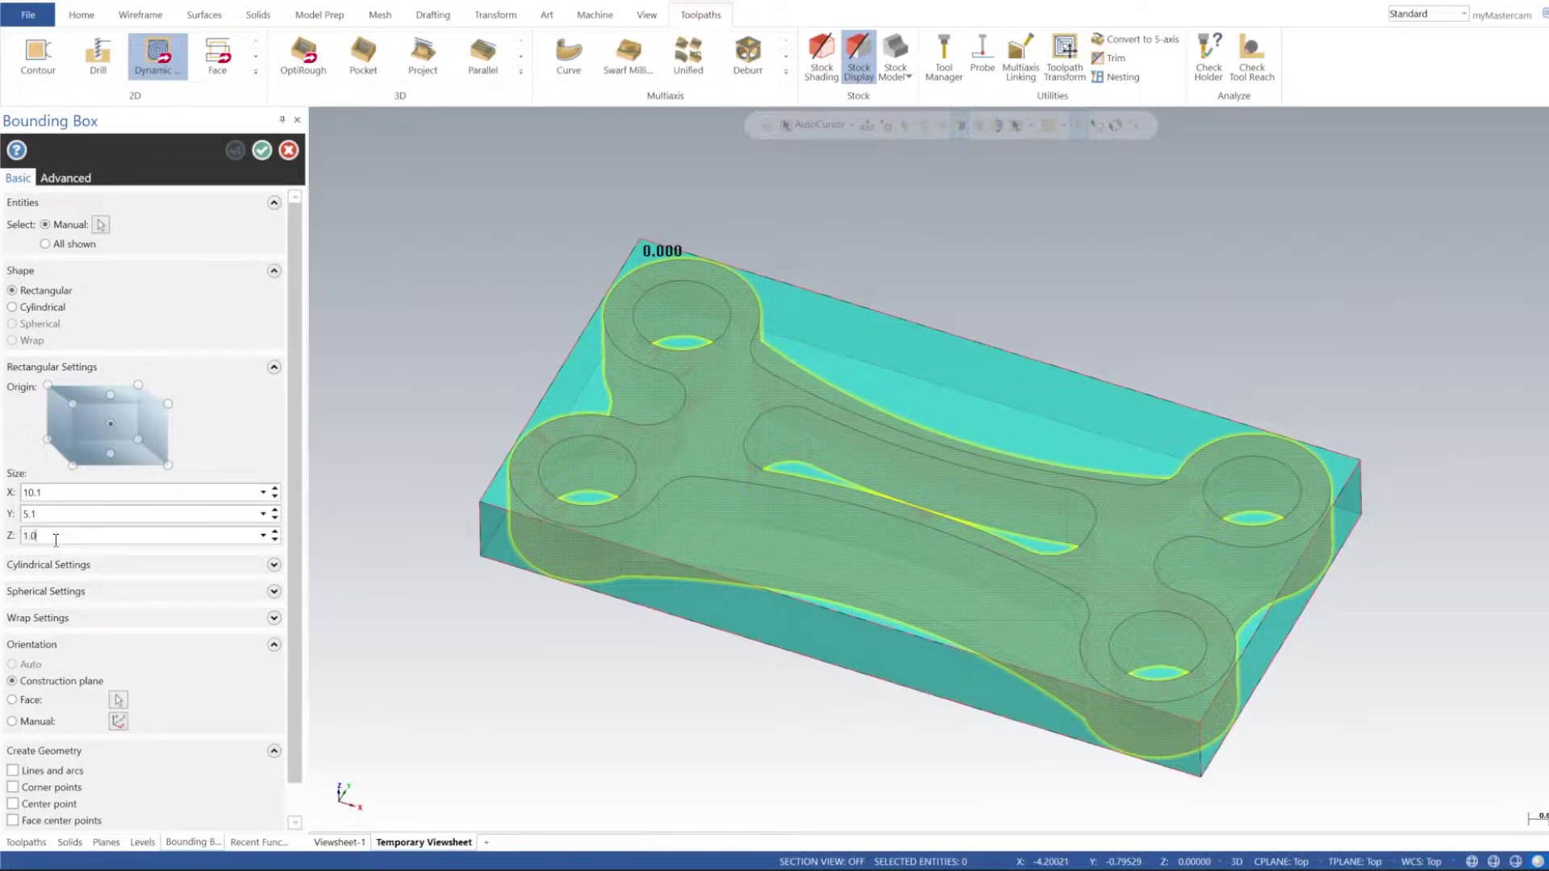
pyautogui.write('.1')
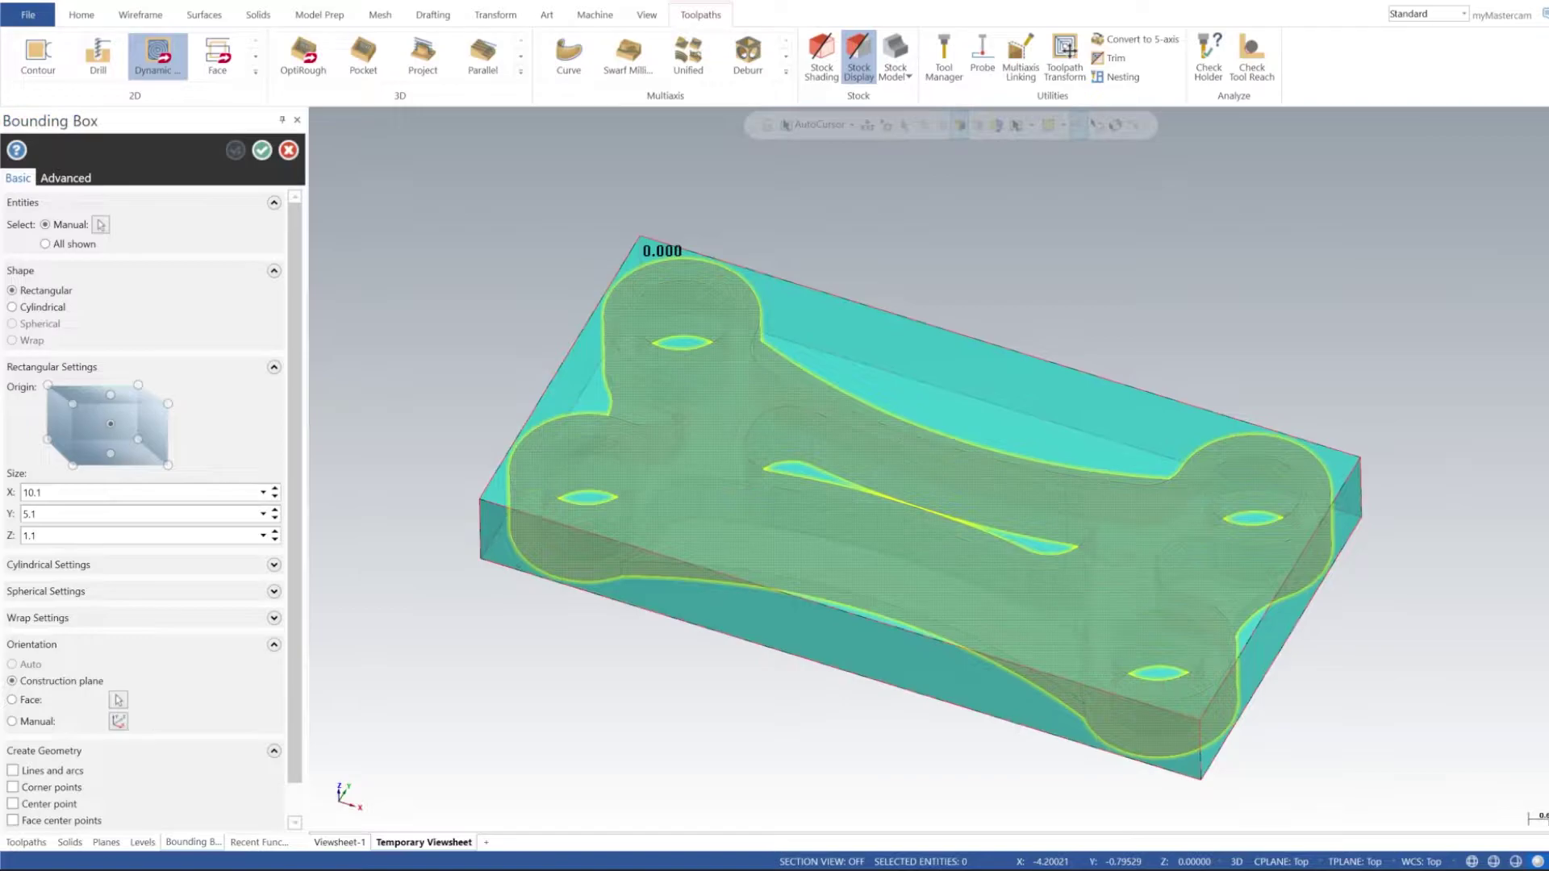
pyautogui.press('Return')
pyautogui.click(261, 149)
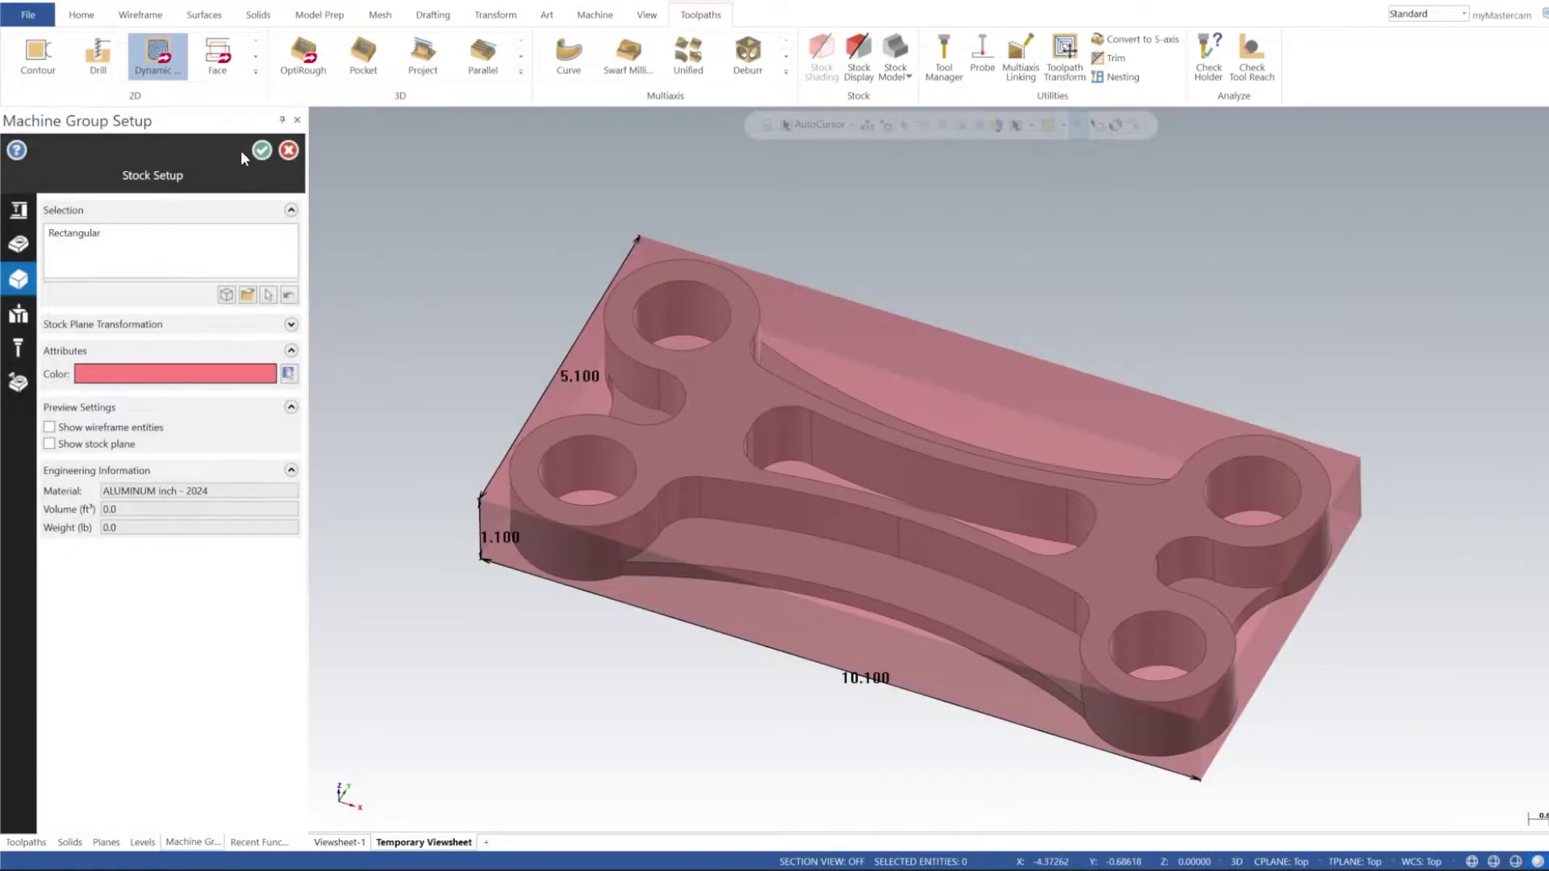
pyautogui.click(259, 150)
pyautogui.moveTo(922, 311)
pyautogui.mouseDown(button='middle')
pyautogui.moveTo(907, 380)
pyautogui.moveTo(993, 344)
pyautogui.moveTo(965, 461)
pyautogui.moveTo(937, 367)
pyautogui.moveTo(930, 398)
pyautogui.moveTo(999, 325)
pyautogui.moveTo(958, 399)
pyautogui.moveTo(936, 335)
pyautogui.moveTo(896, 384)
pyautogui.moveTo(919, 355)
pyautogui.moveTo(936, 439)
pyautogui.moveTo(907, 440)
pyautogui.moveTo(935, 409)
pyautogui.mouseUp(button='middle')
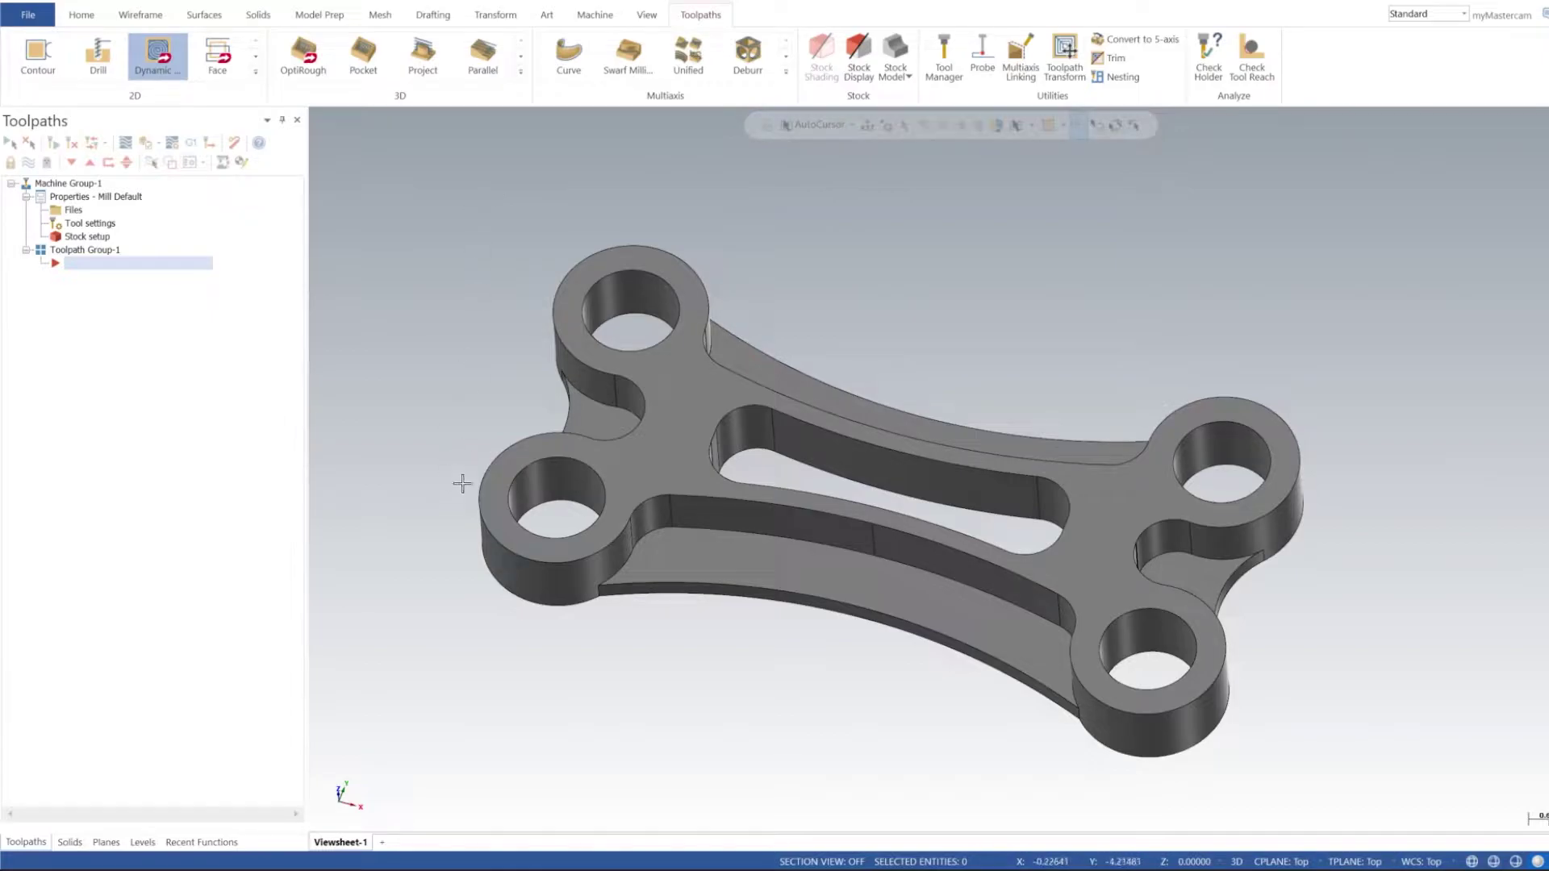
# Toggle part translucency on and off, then start a 2D Dynamic Mill toolpath
pyautogui.hotkey('alt', 's')
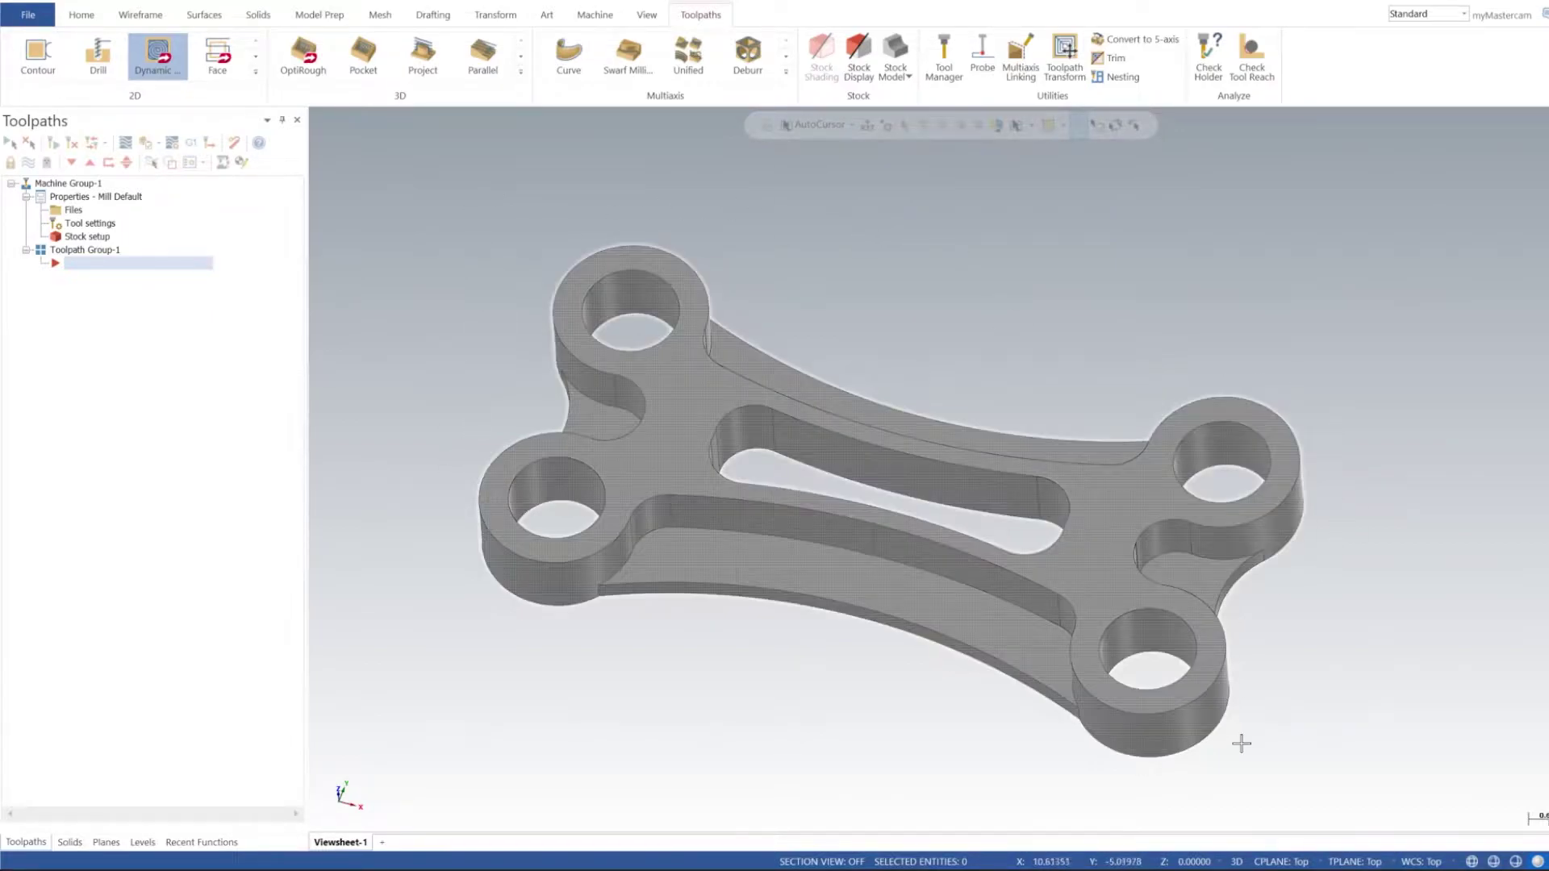
pyautogui.hotkey('alt', 's')
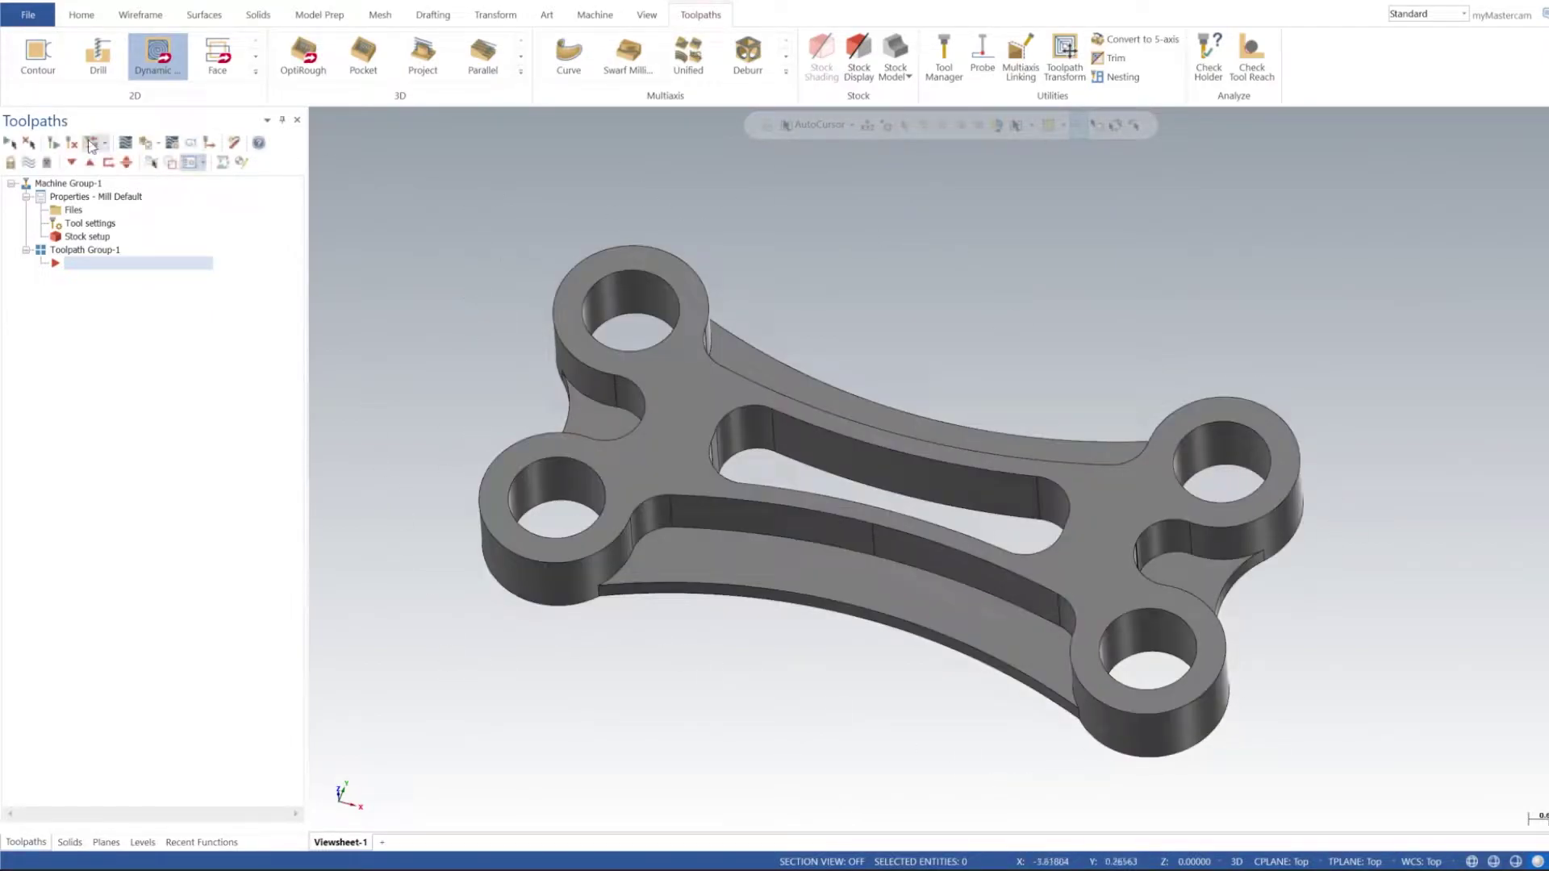
pyautogui.click(158, 56)
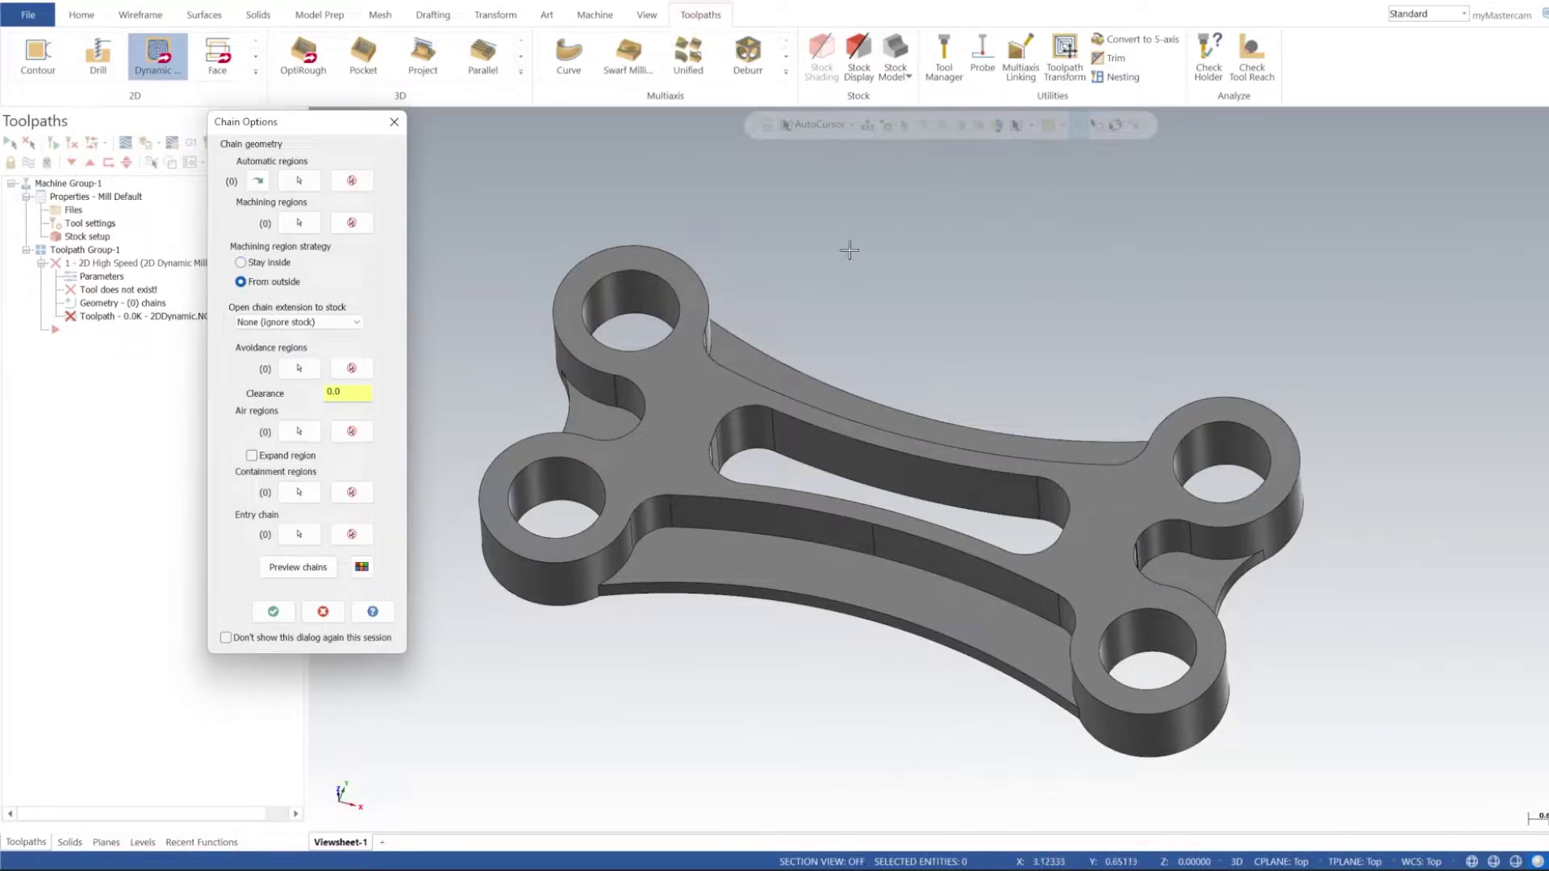
# Chain the solid's bottom outer edge as the avoidance region and confirm it
pyautogui.click(300, 368)
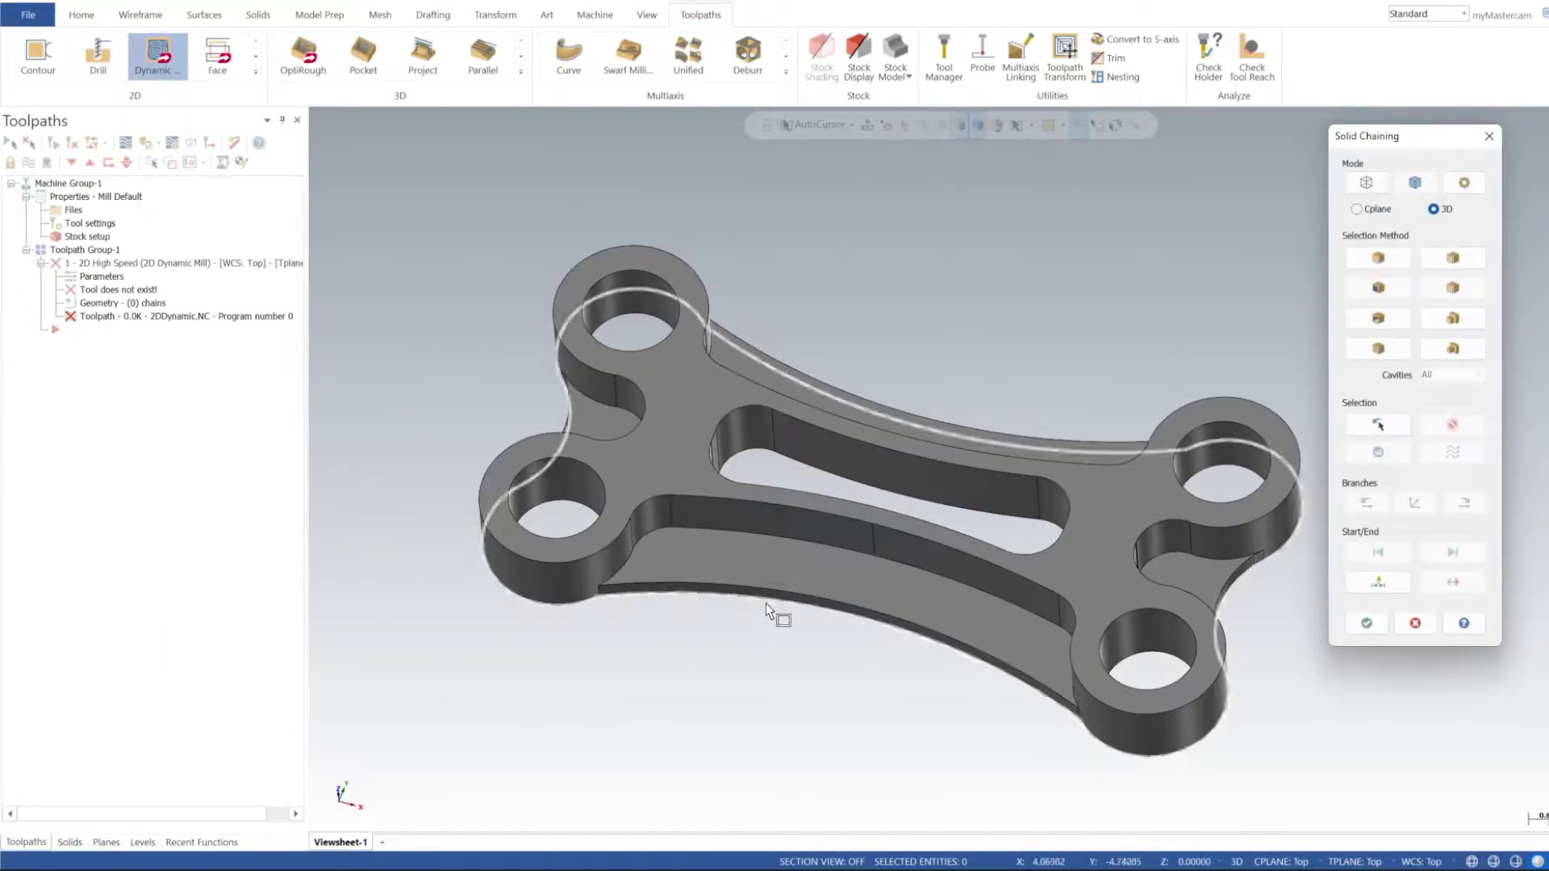
pyautogui.moveTo(743, 702); pyautogui.dragTo(769, 529, button='middle')
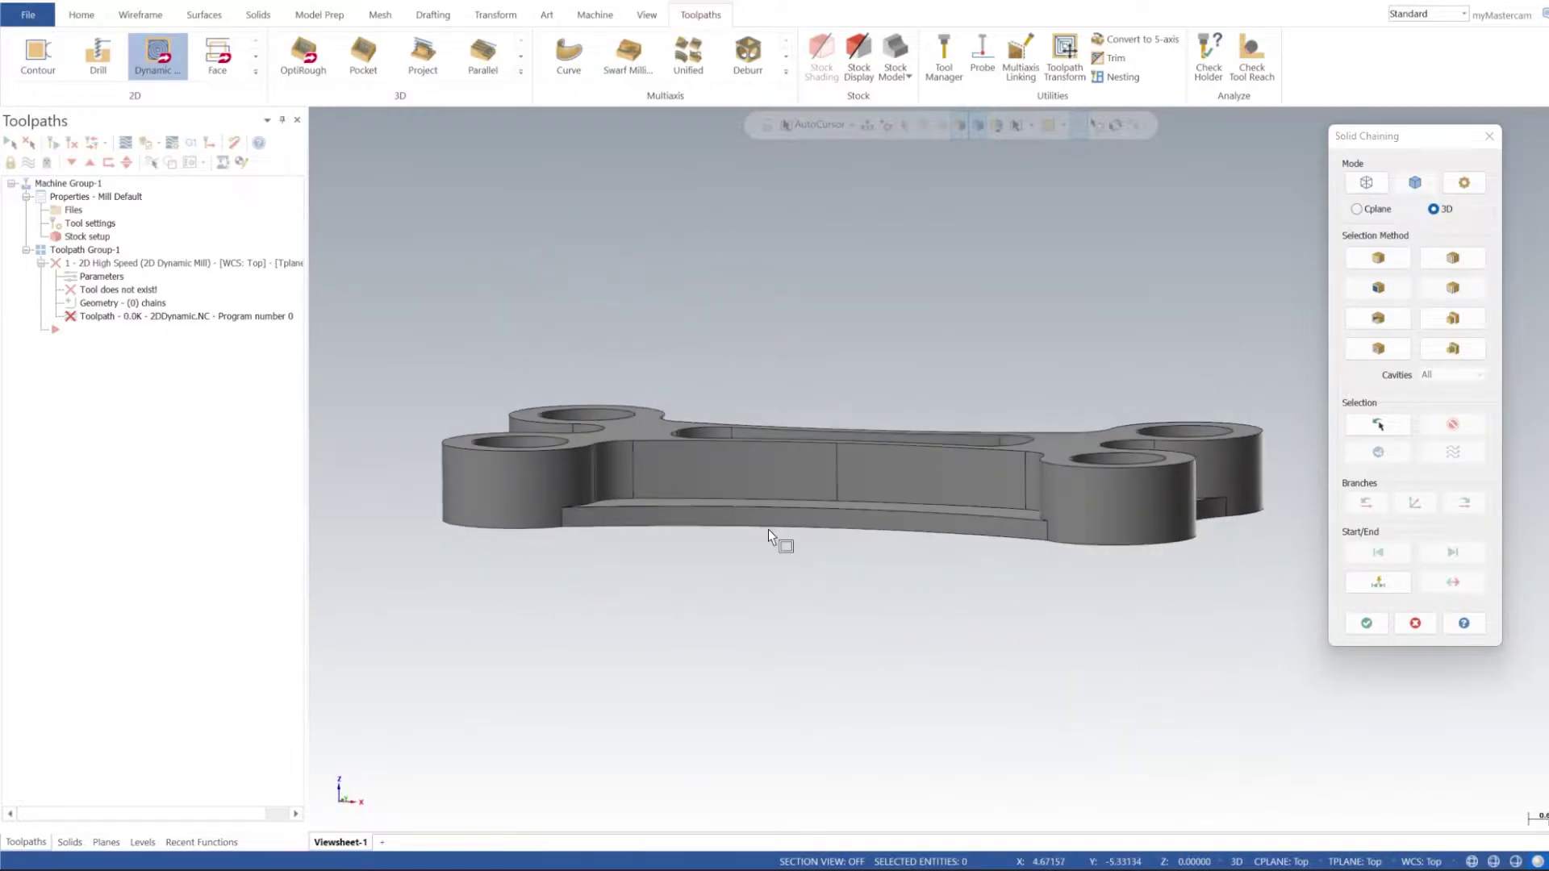
pyautogui.click(768, 529)
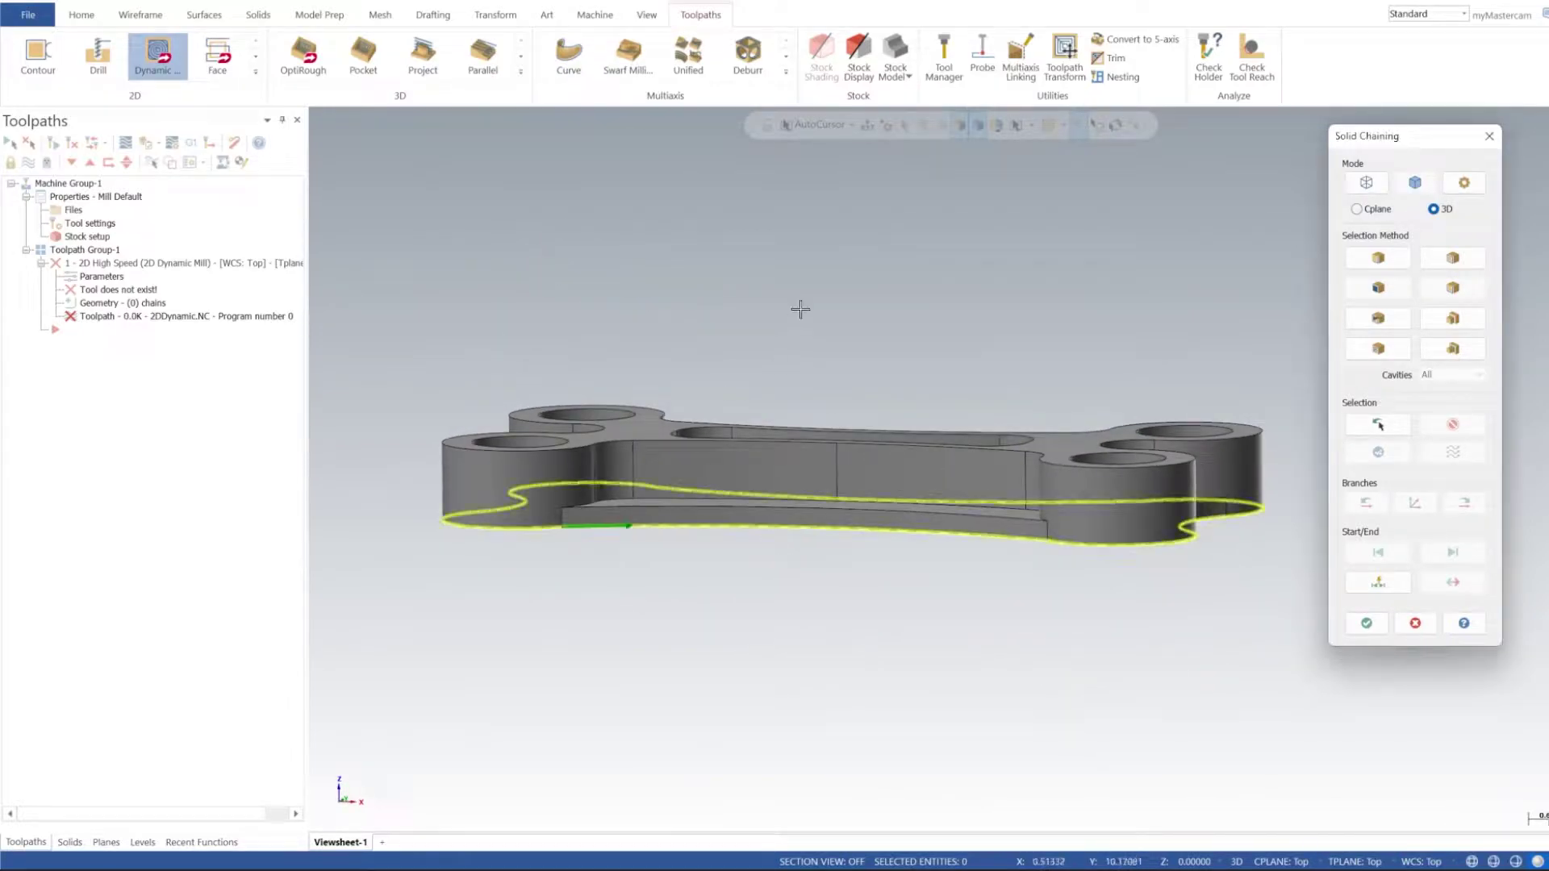
pyautogui.moveTo(801, 304); pyautogui.dragTo(798, 460, button='middle')
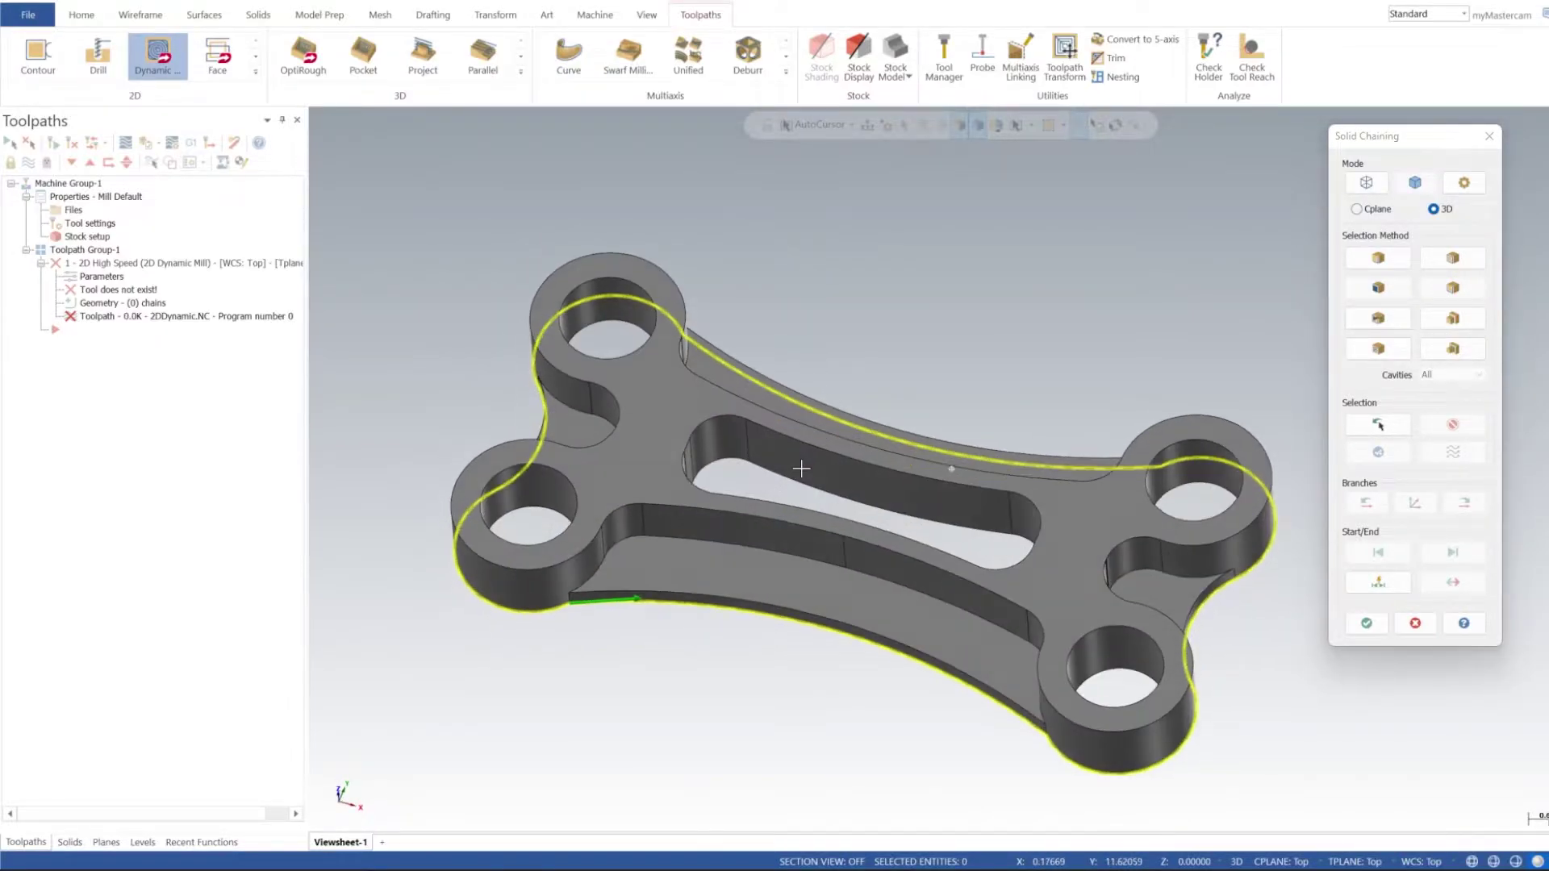
pyautogui.click(1367, 625)
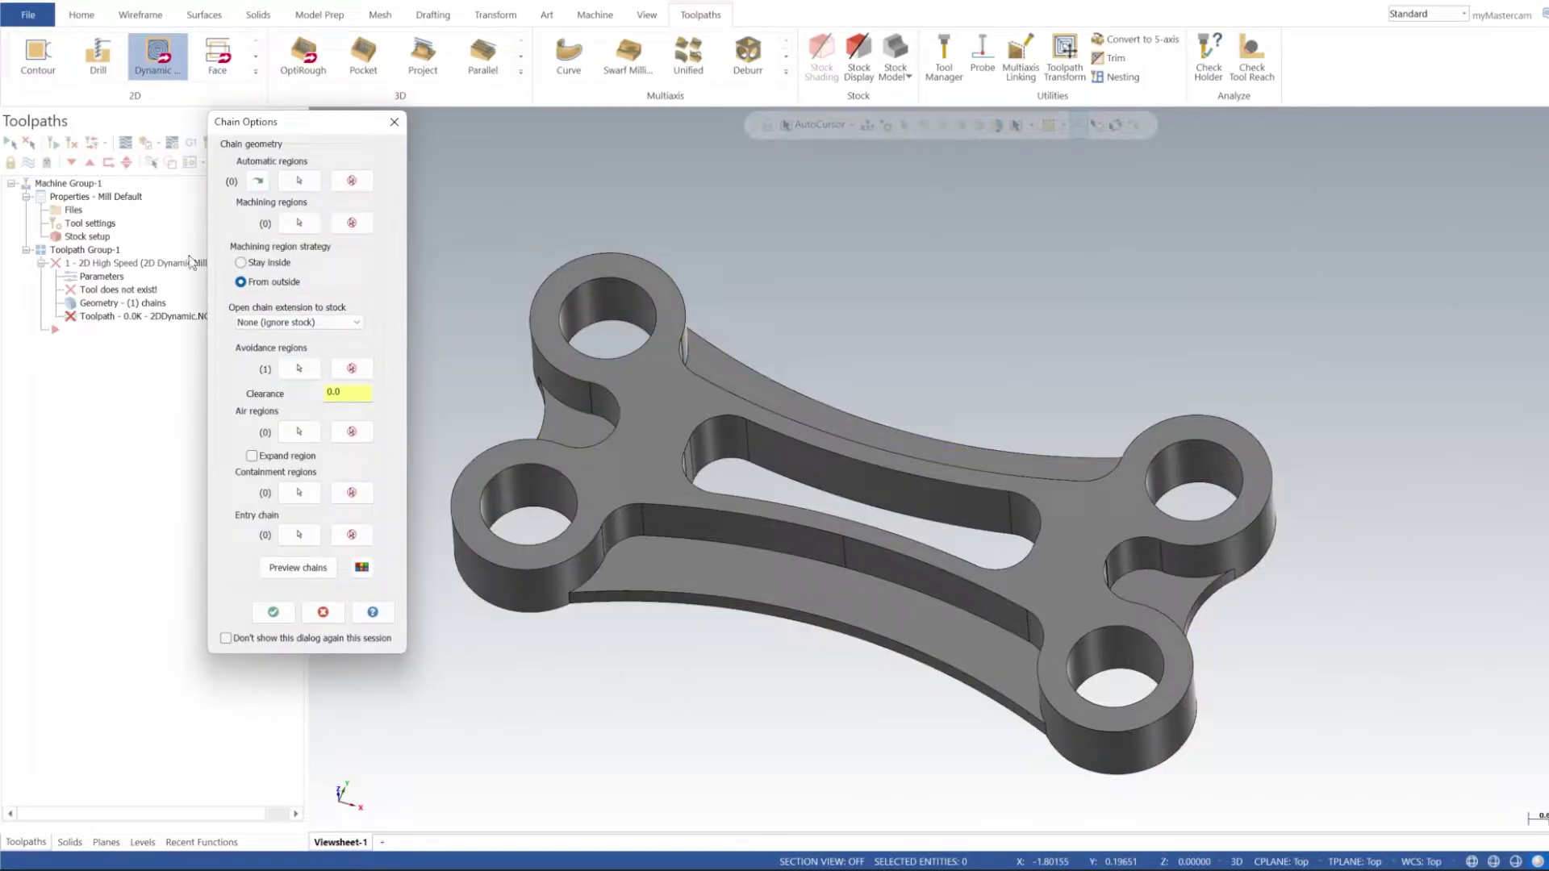
# Create a new 0.5 flat endmill for the Dynamic Mill toolpath
pyautogui.click(273, 613)
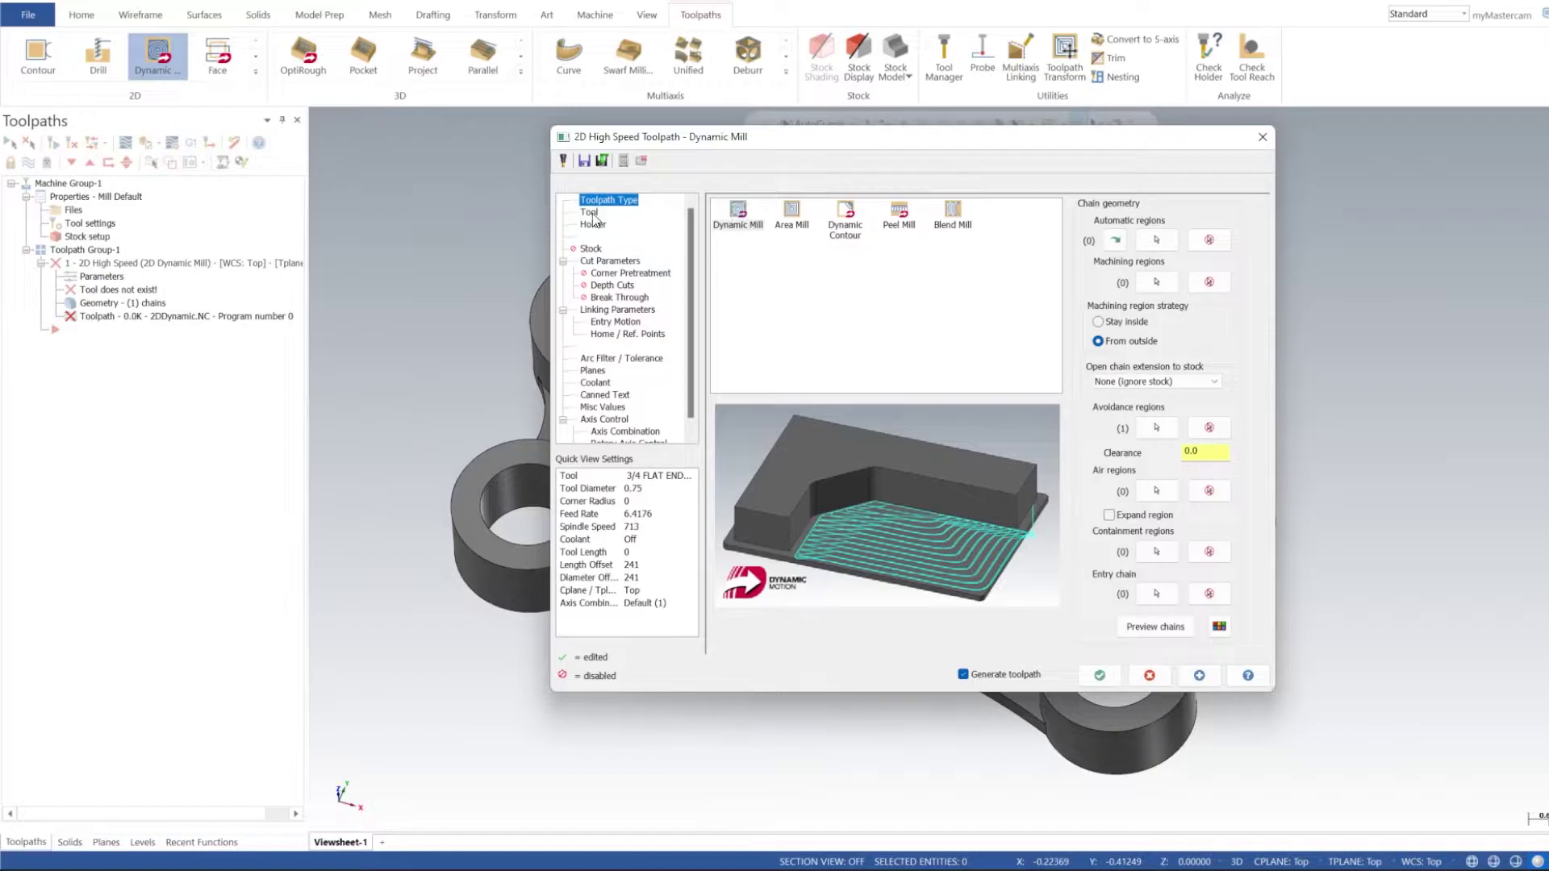
pyautogui.click(588, 212)
pyautogui.rightClick(852, 282)
pyautogui.click(884, 302)
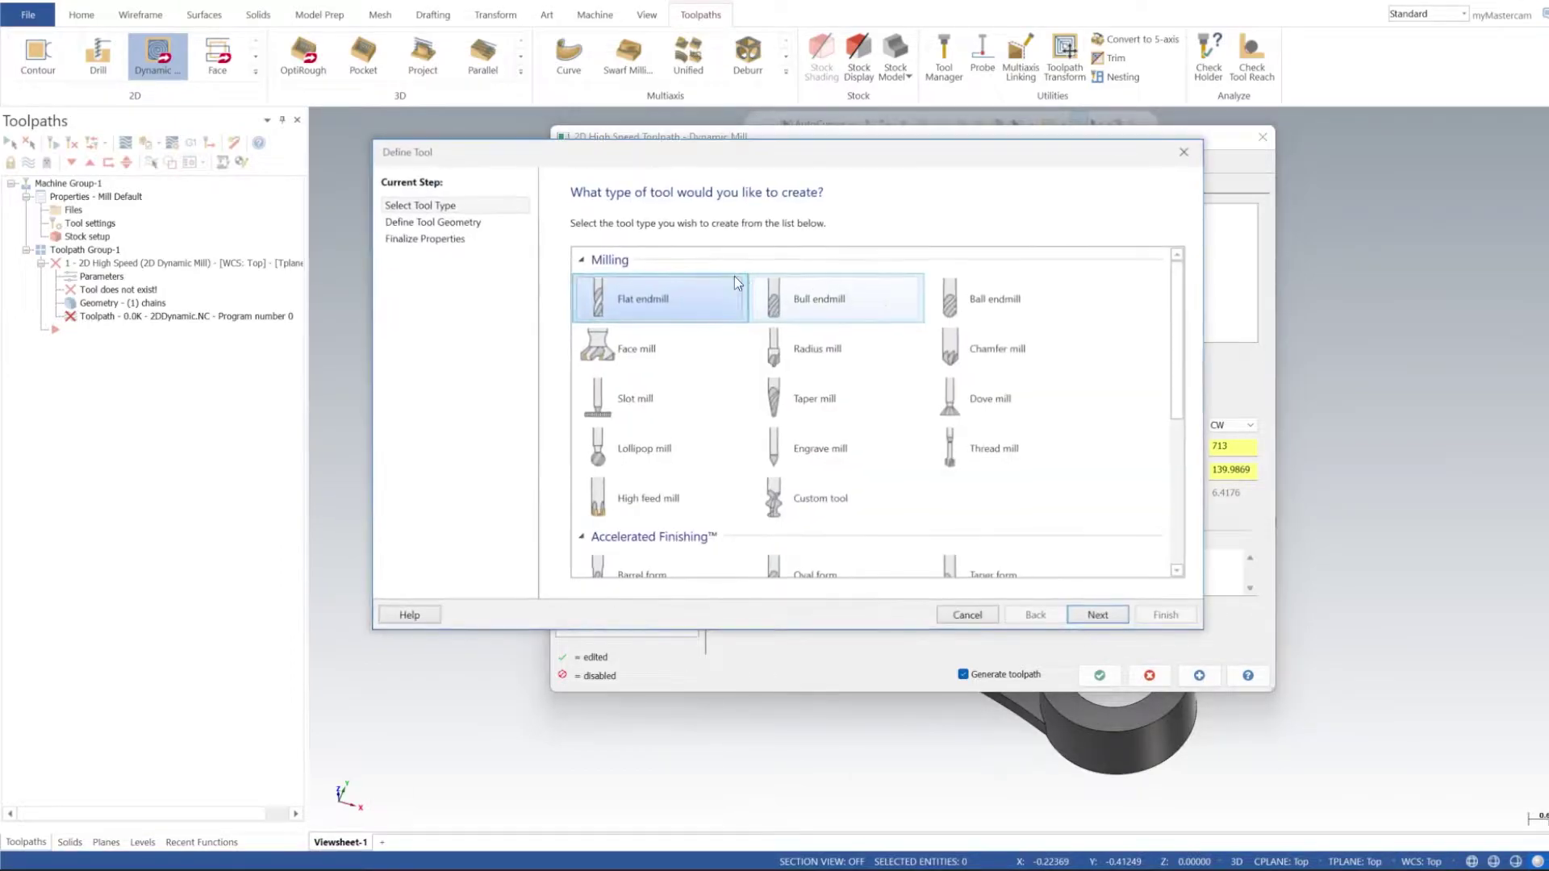
pyautogui.doubleClick(682, 305)
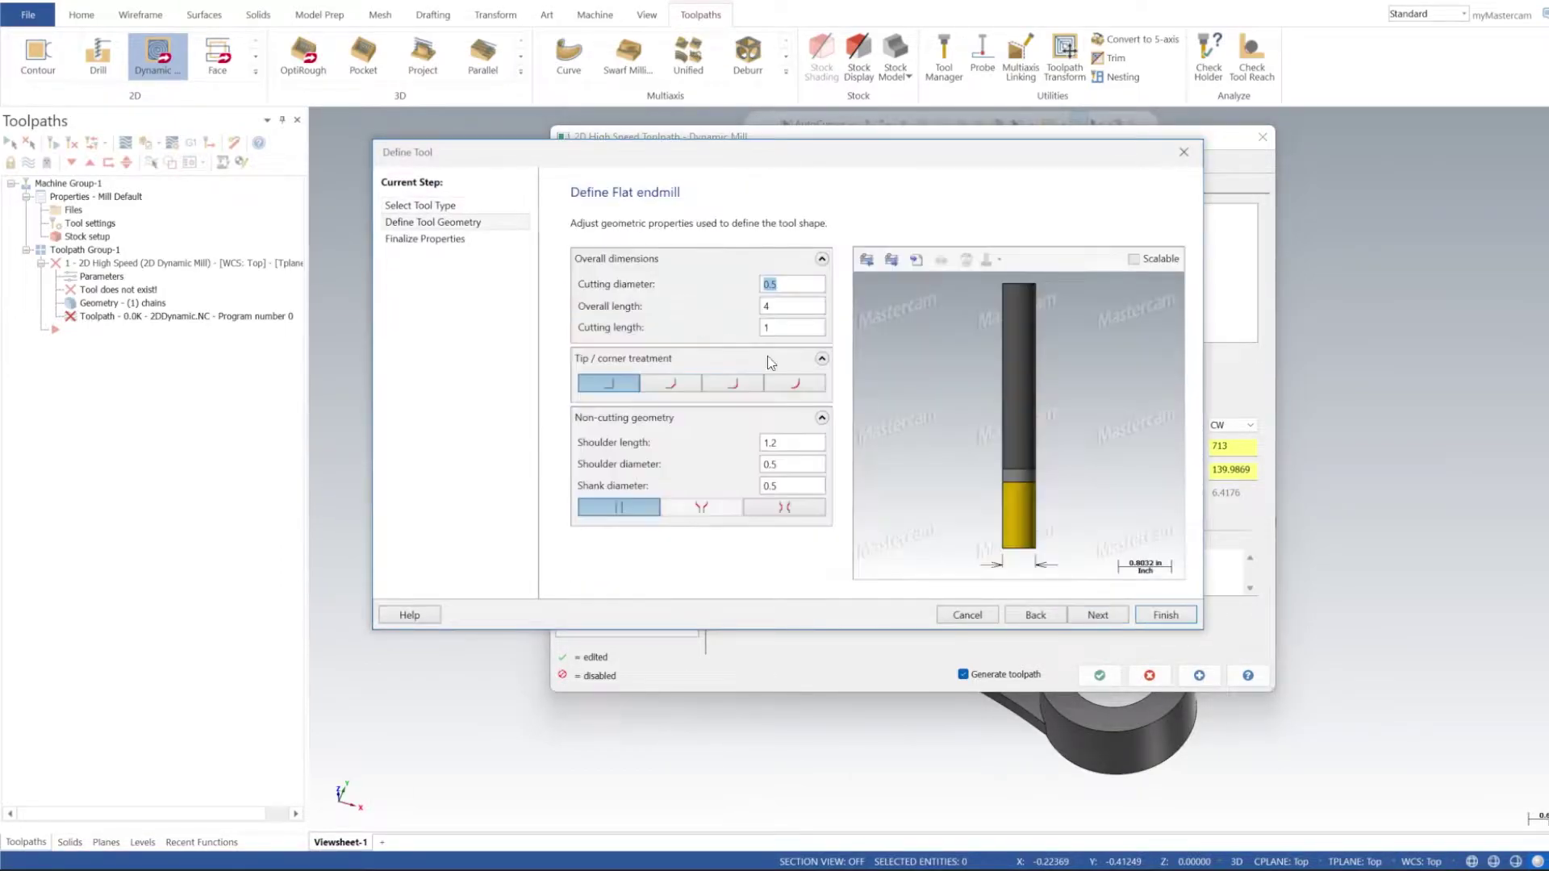
pyautogui.click(1162, 617)
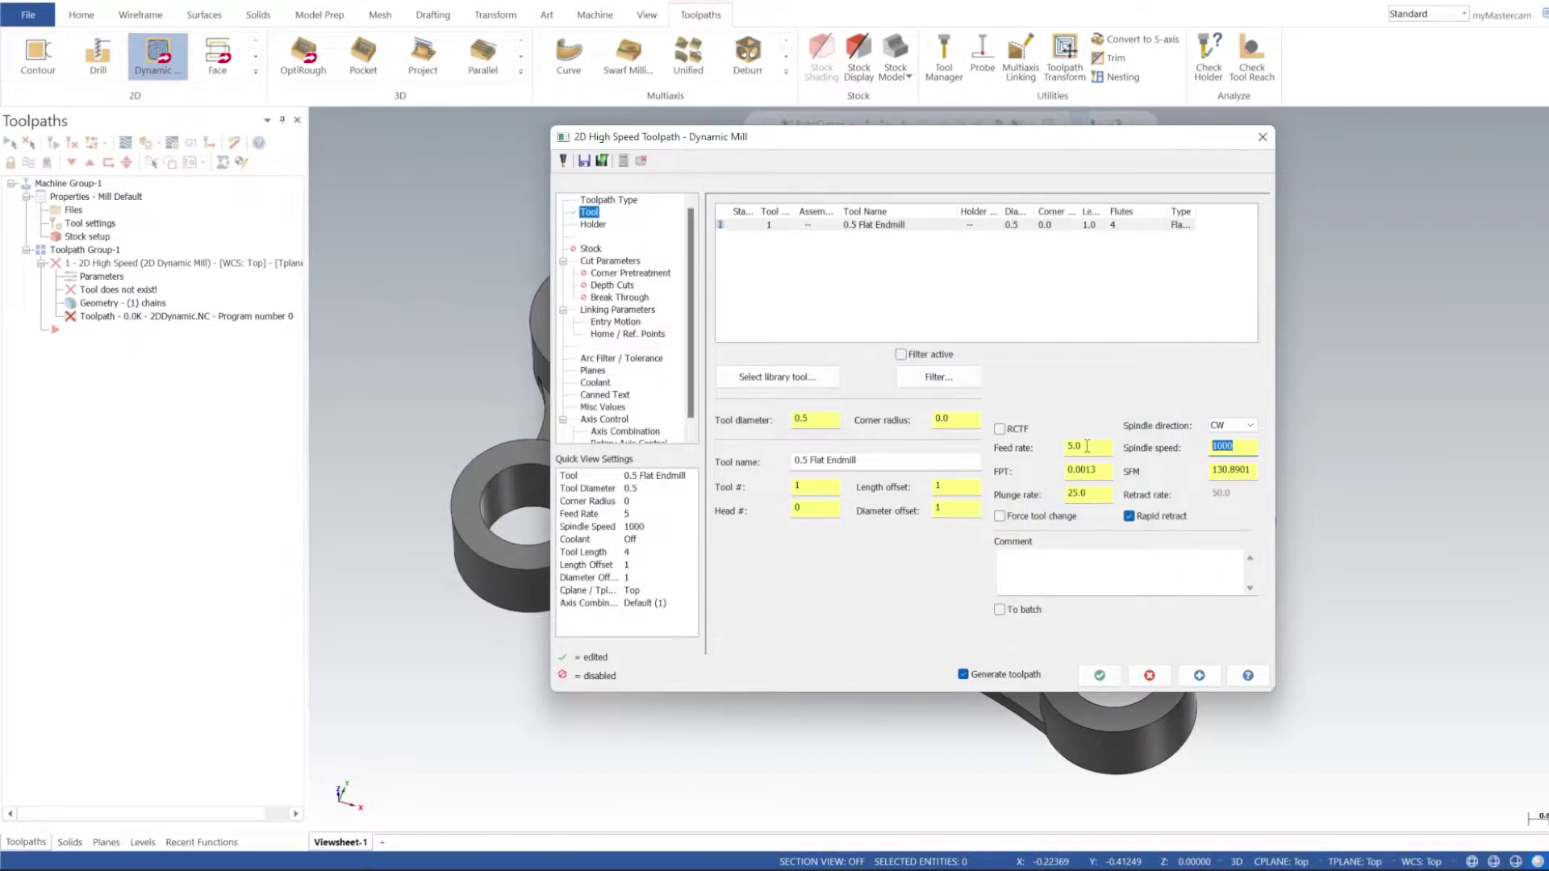
pyautogui.write('7000')
# Set spindle speed 7000, feed rate 60 and plunge rate 60
pyautogui.press('Return')
pyautogui.doubleClick(1075, 447)
pyautogui.write('60')
pyautogui.doubleClick(1093, 490)
pyautogui.write('60')
# Set approach distance to 0.75 and wall and floor stock to 0.0
pyautogui.click(599, 263)
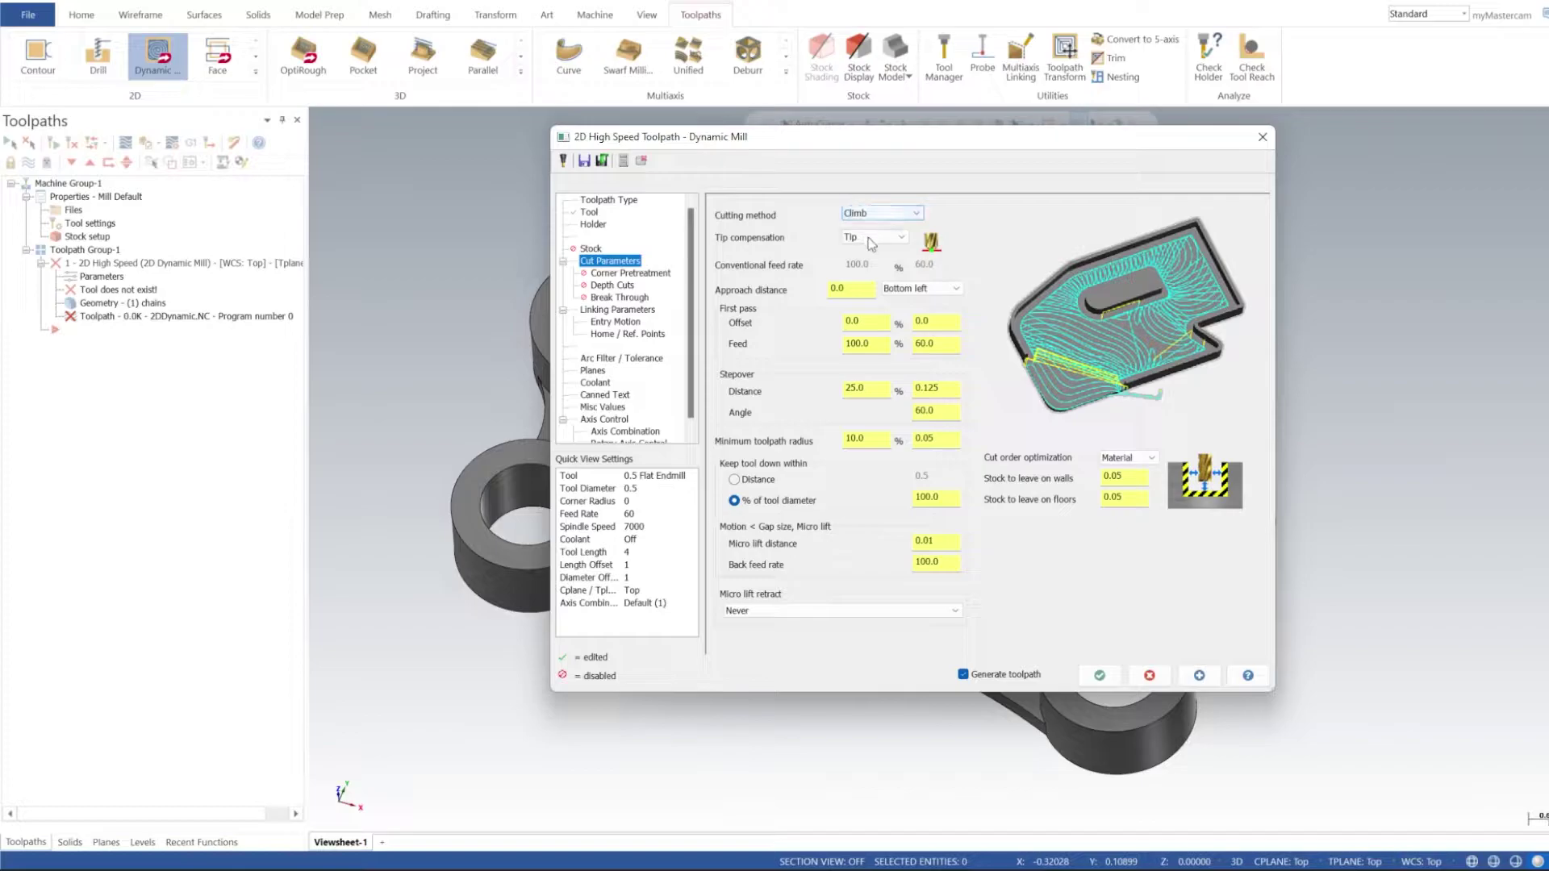
pyautogui.click(844, 248)
pyautogui.click(860, 292)
pyautogui.press('BackSpace')
pyautogui.click(1111, 498)
pyautogui.press('Tab')
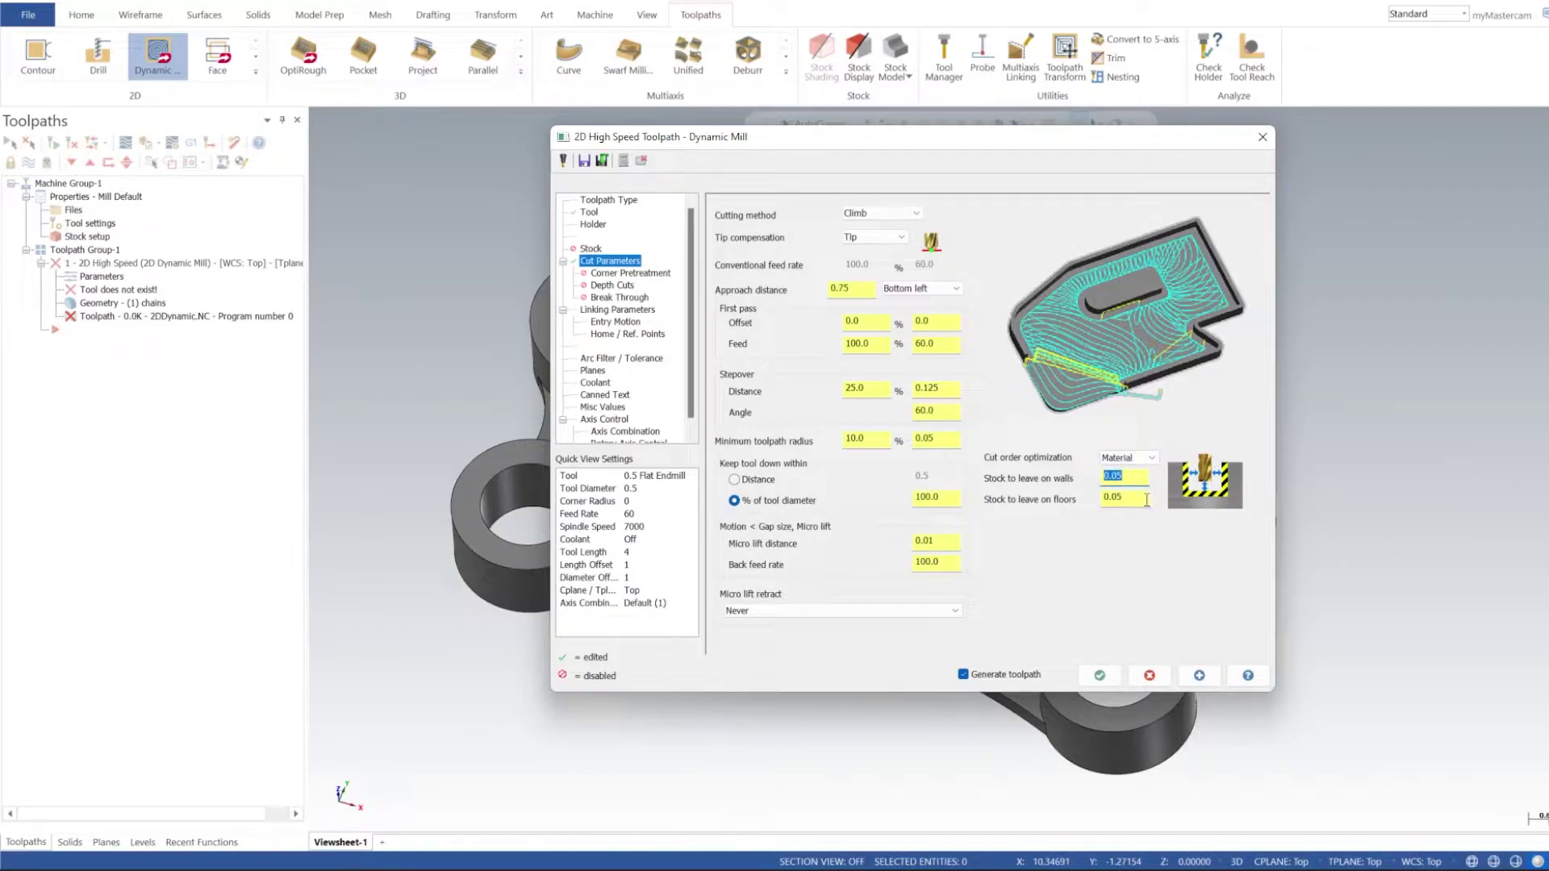
pyautogui.press('Tab')
pyautogui.moveTo(889, 146)
pyautogui.mouseDown()
pyautogui.moveTo(957, 260)
pyautogui.moveTo(865, 241)
pyautogui.mouseUp()
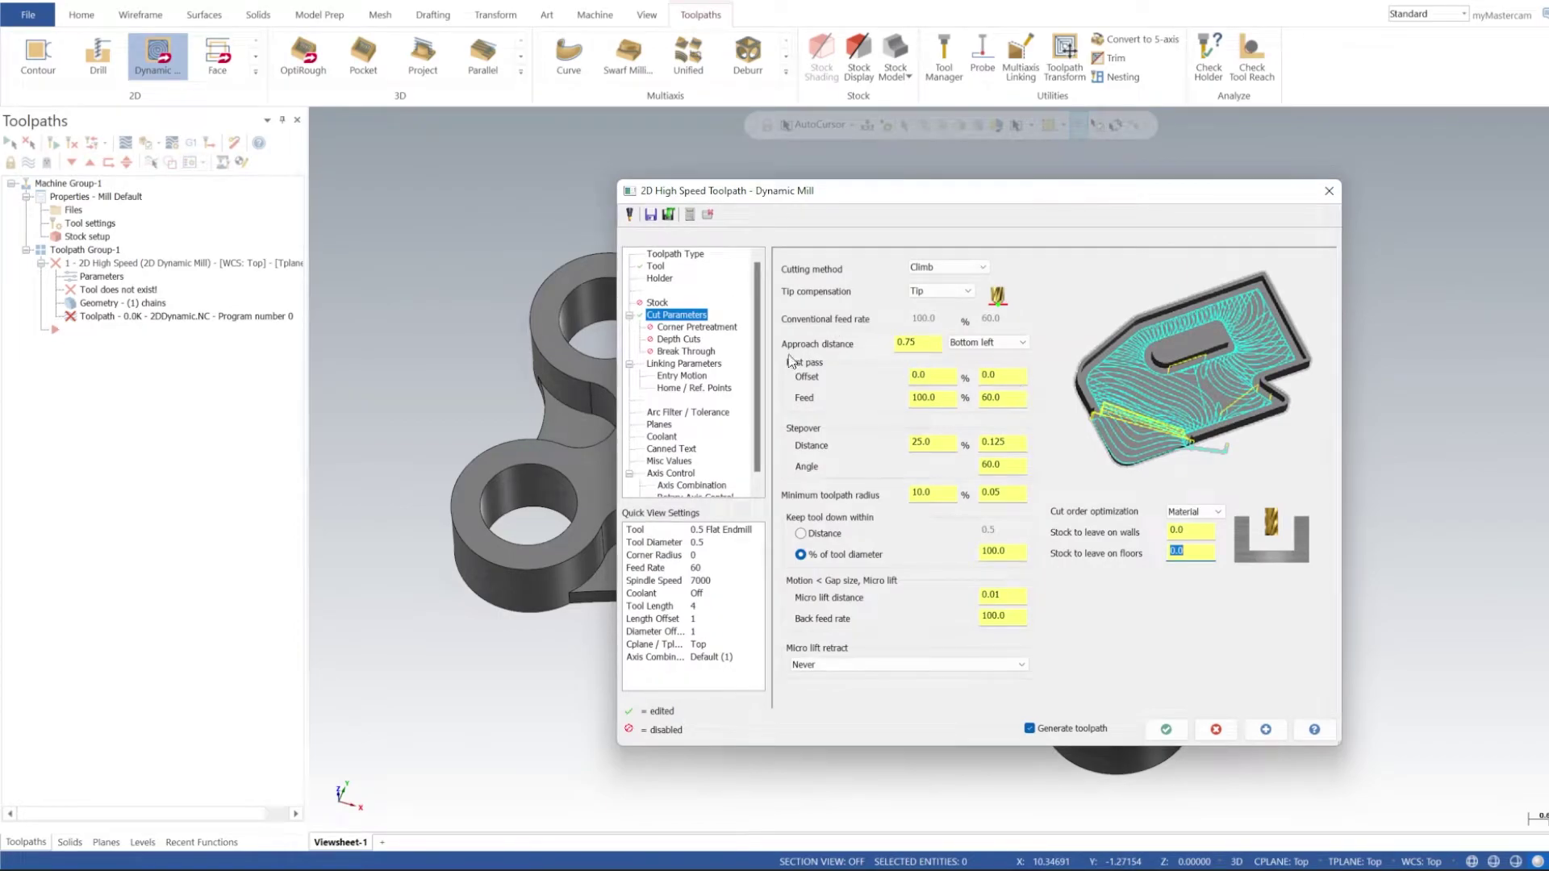
# Commit zero floor stock and set the stepover to 40% of tool diameter
pyautogui.click(925, 376)
pyautogui.press('Tab')
pyautogui.click(947, 444)
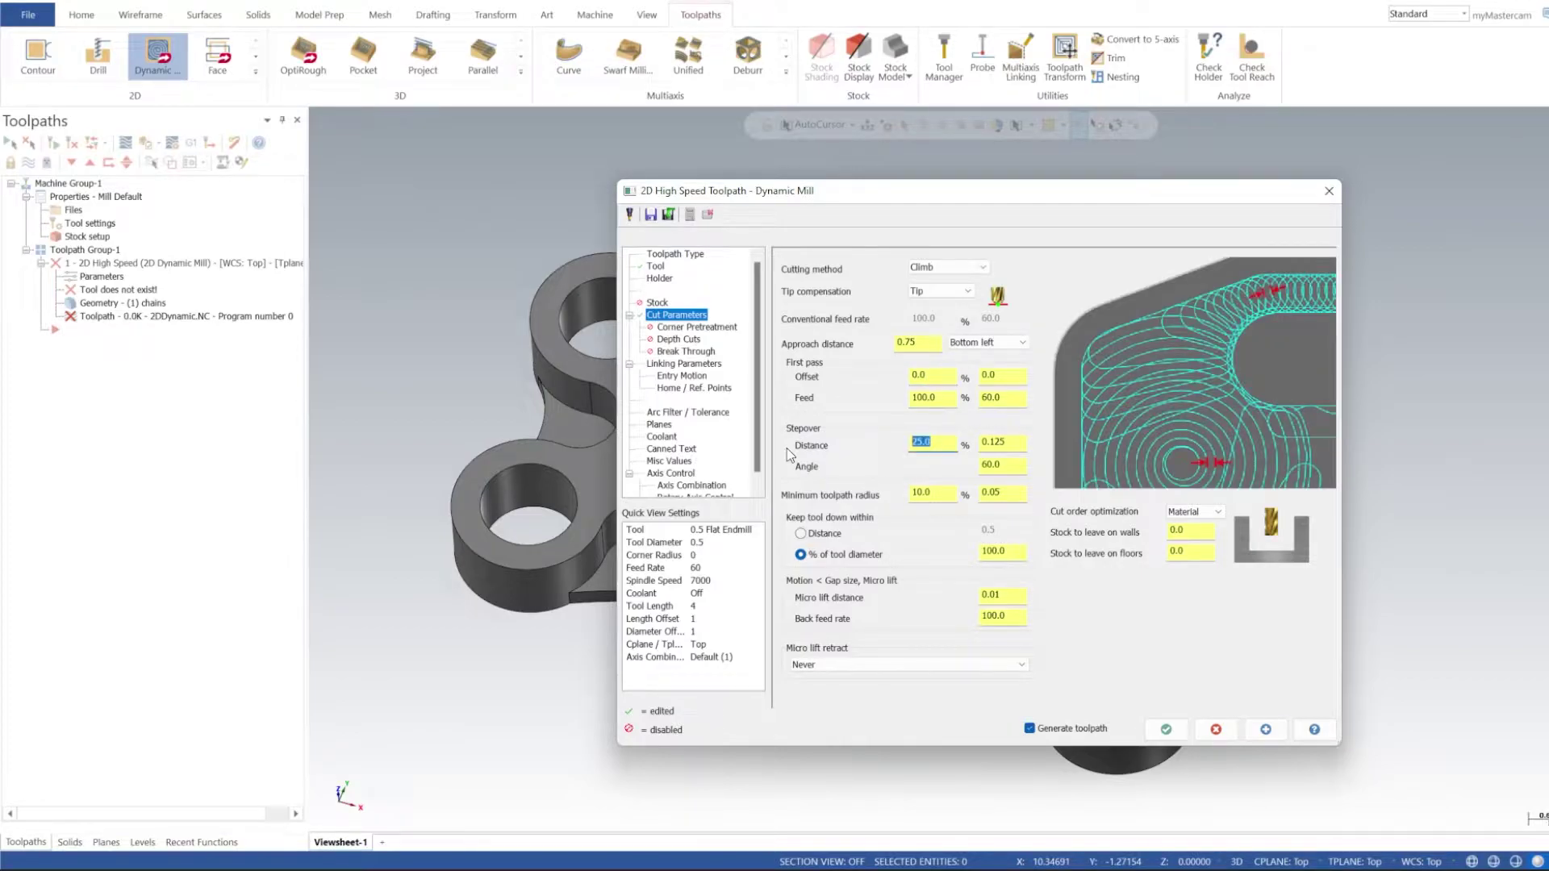
pyautogui.write('40')
pyautogui.press('Return')
pyautogui.click(949, 488)
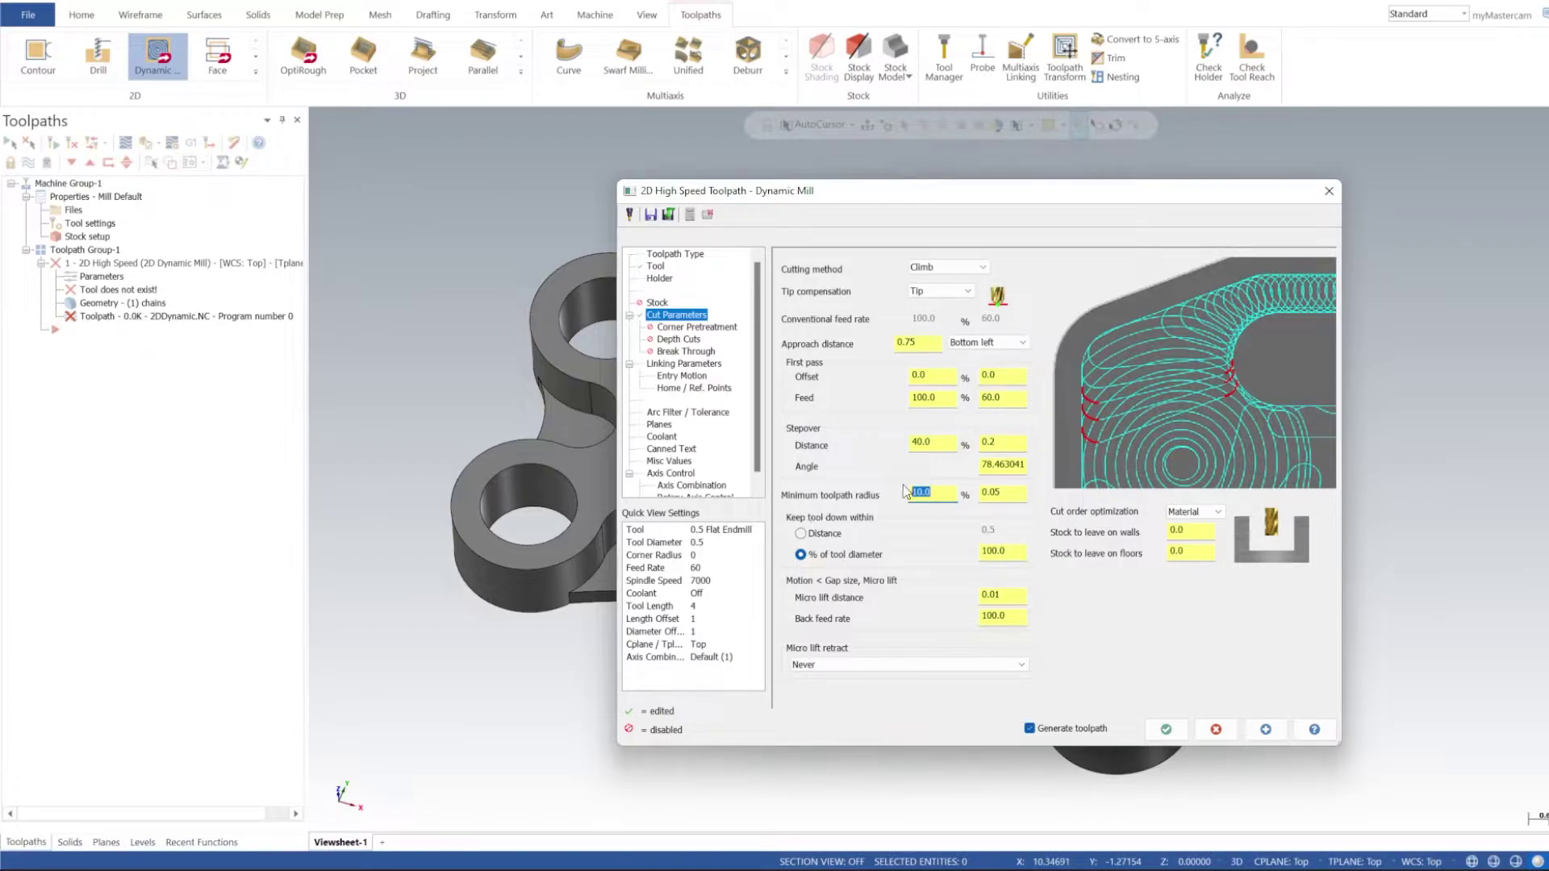
# Try a 5% minimum toolpath radius while orbiting to inspect the part
pyautogui.moveTo(942, 201); pyautogui.dragTo(1300, 210)
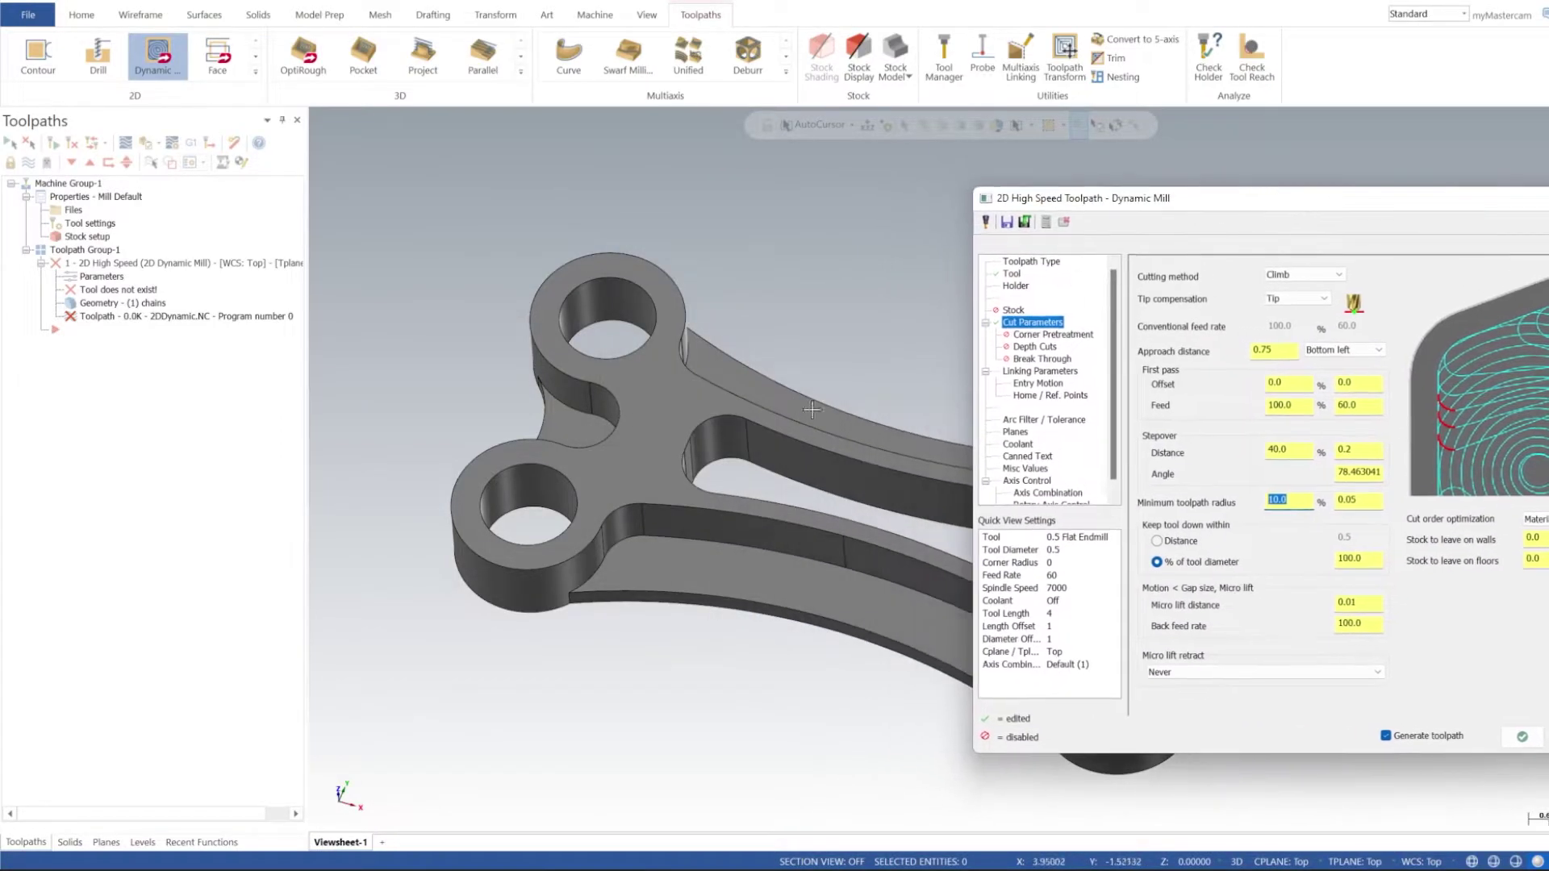
pyautogui.scroll(2, 744, 359)
pyautogui.scroll(2, 745, 358)
pyautogui.moveTo(744, 358); pyautogui.dragTo(734, 415, button='middle')
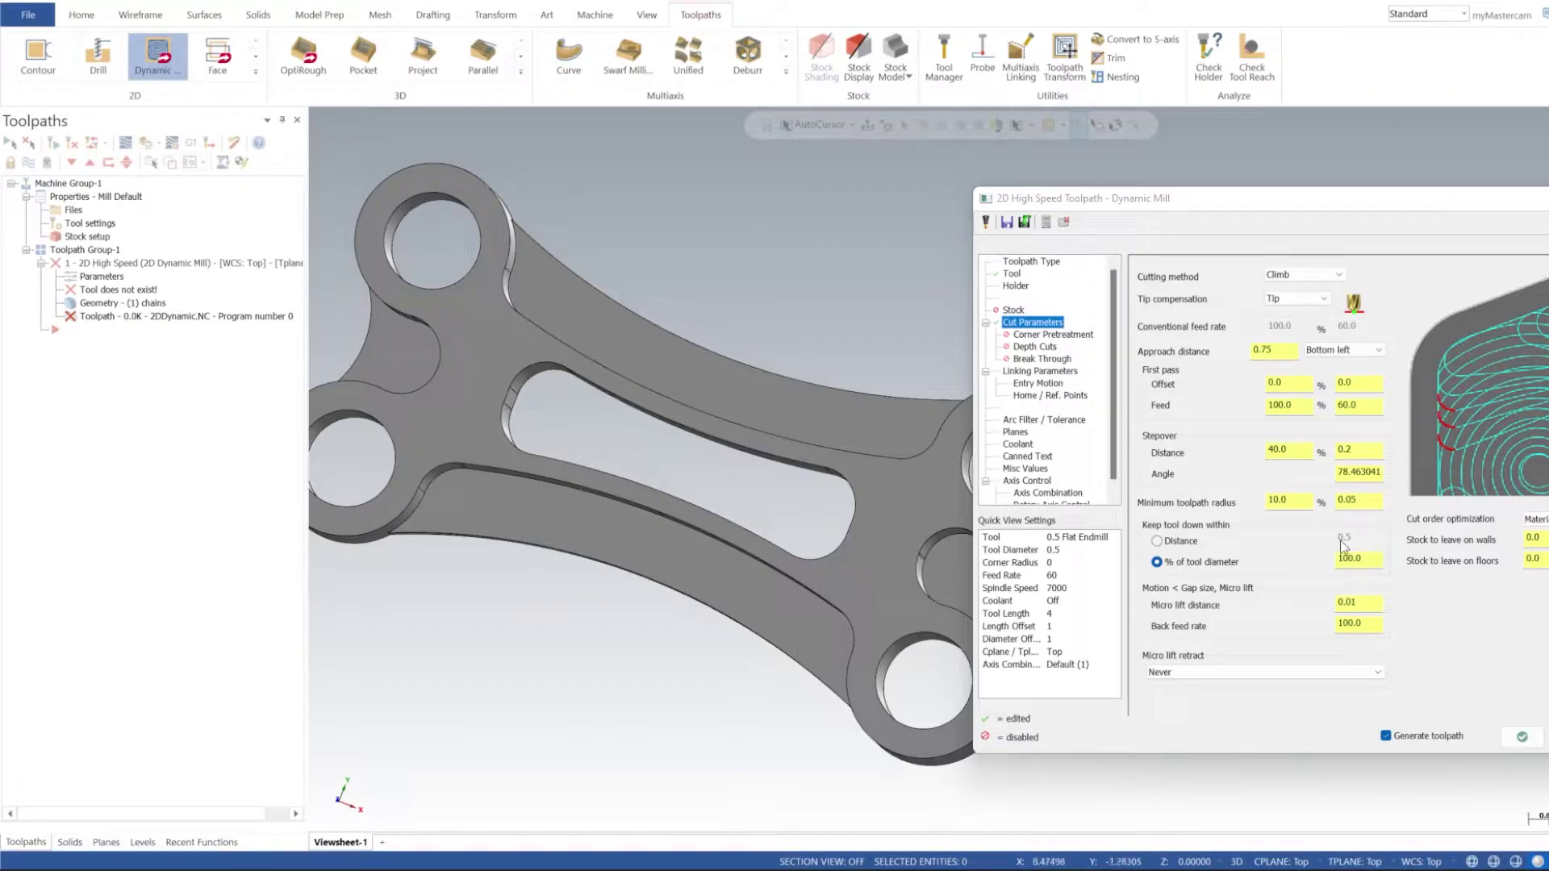
pyautogui.click(1289, 499)
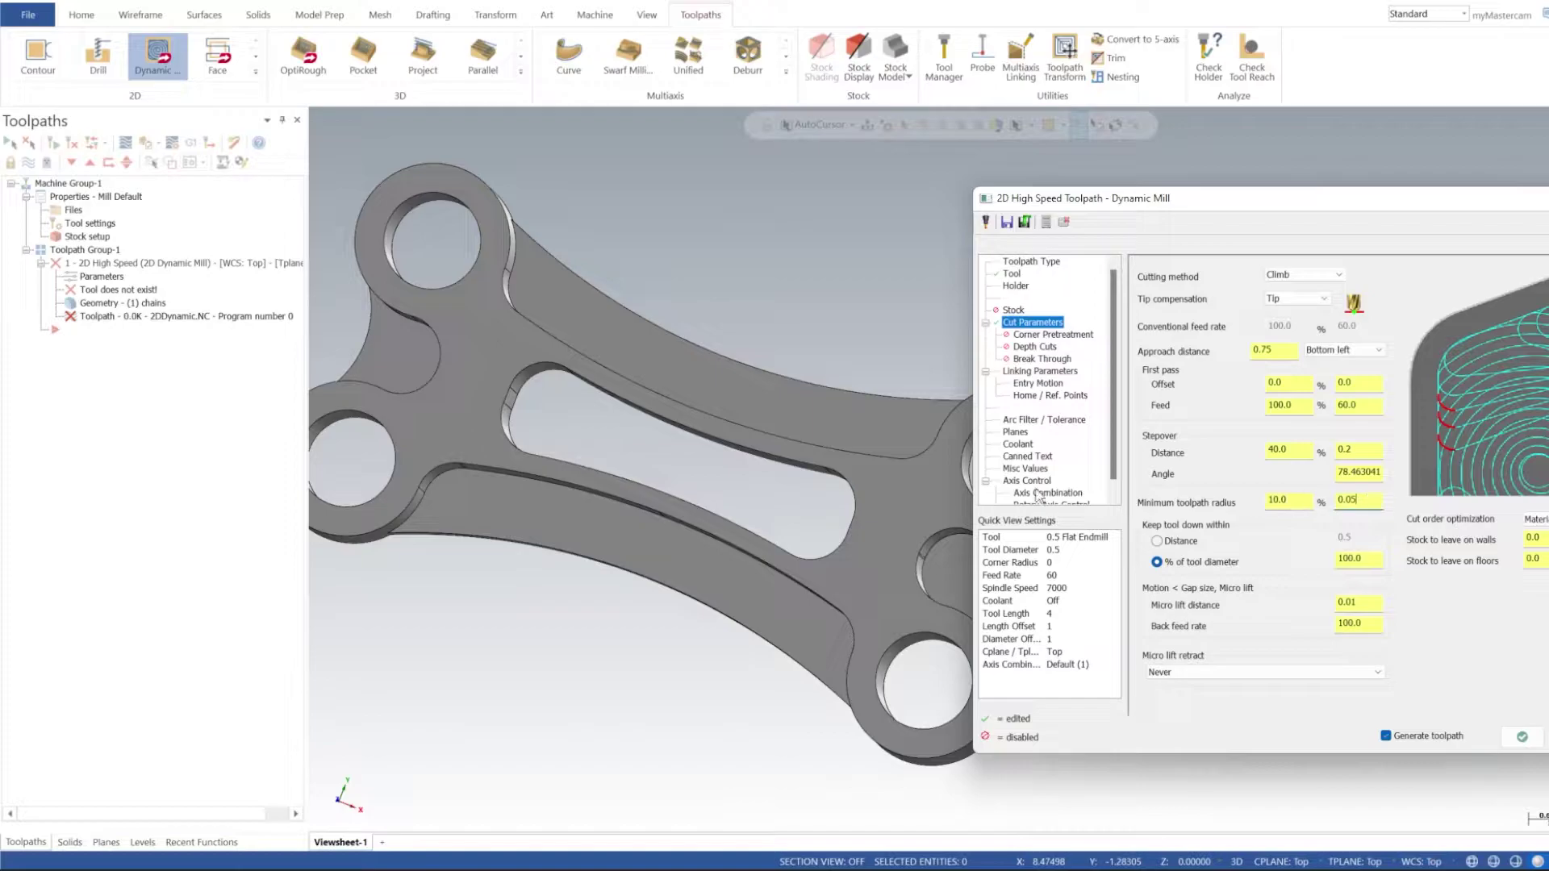
pyautogui.scroll(2, 690, 454)
pyautogui.moveTo(710, 467); pyautogui.dragTo(847, 484, button='middle')
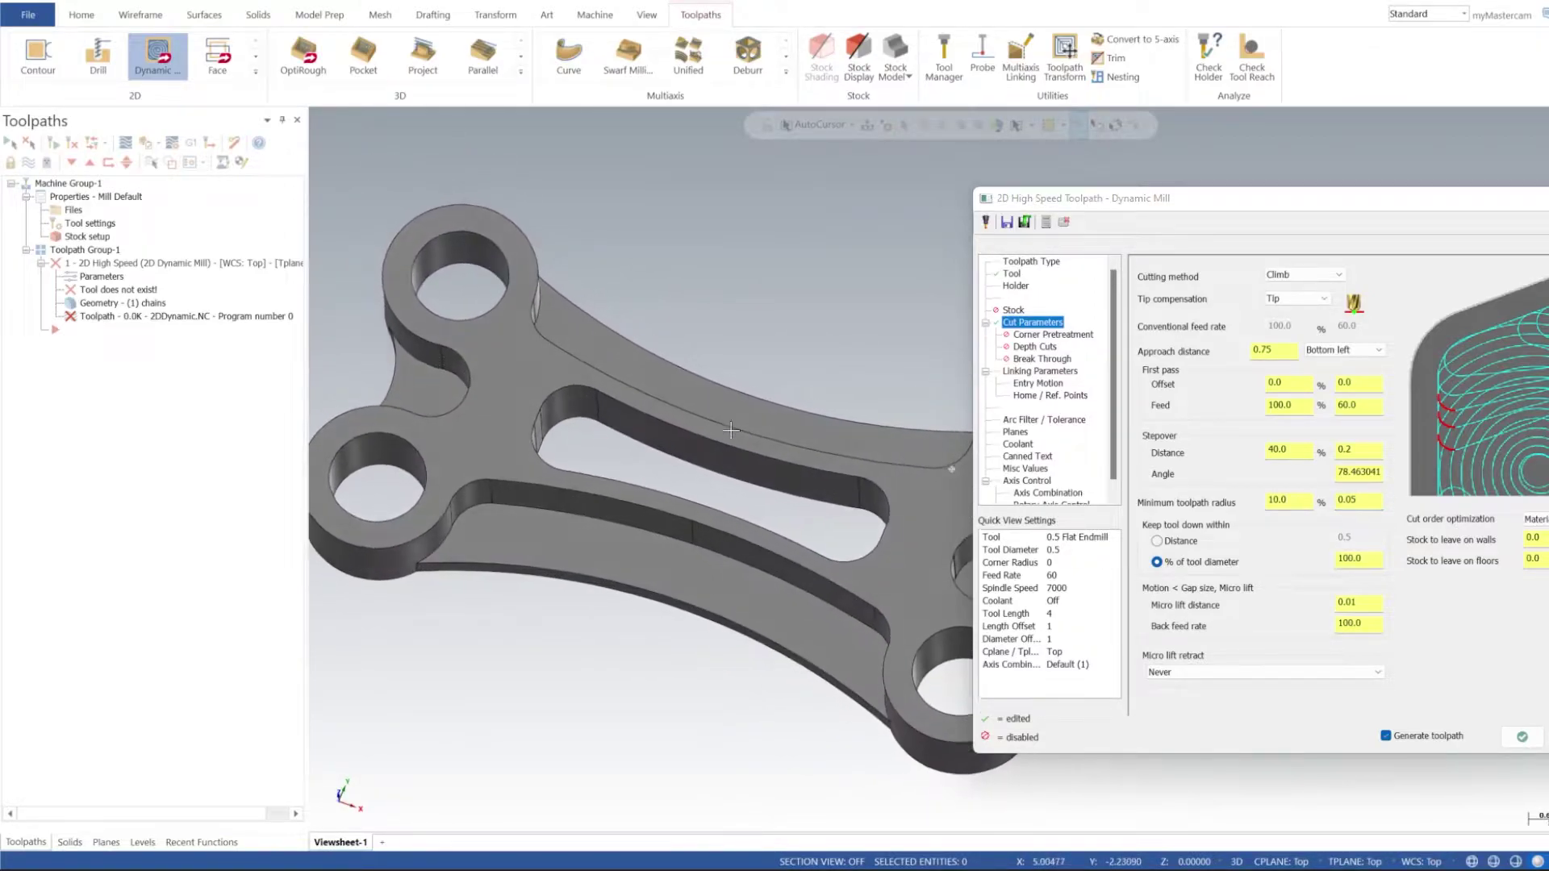
pyautogui.moveTo(1289, 503); pyautogui.dragTo(1163, 497)
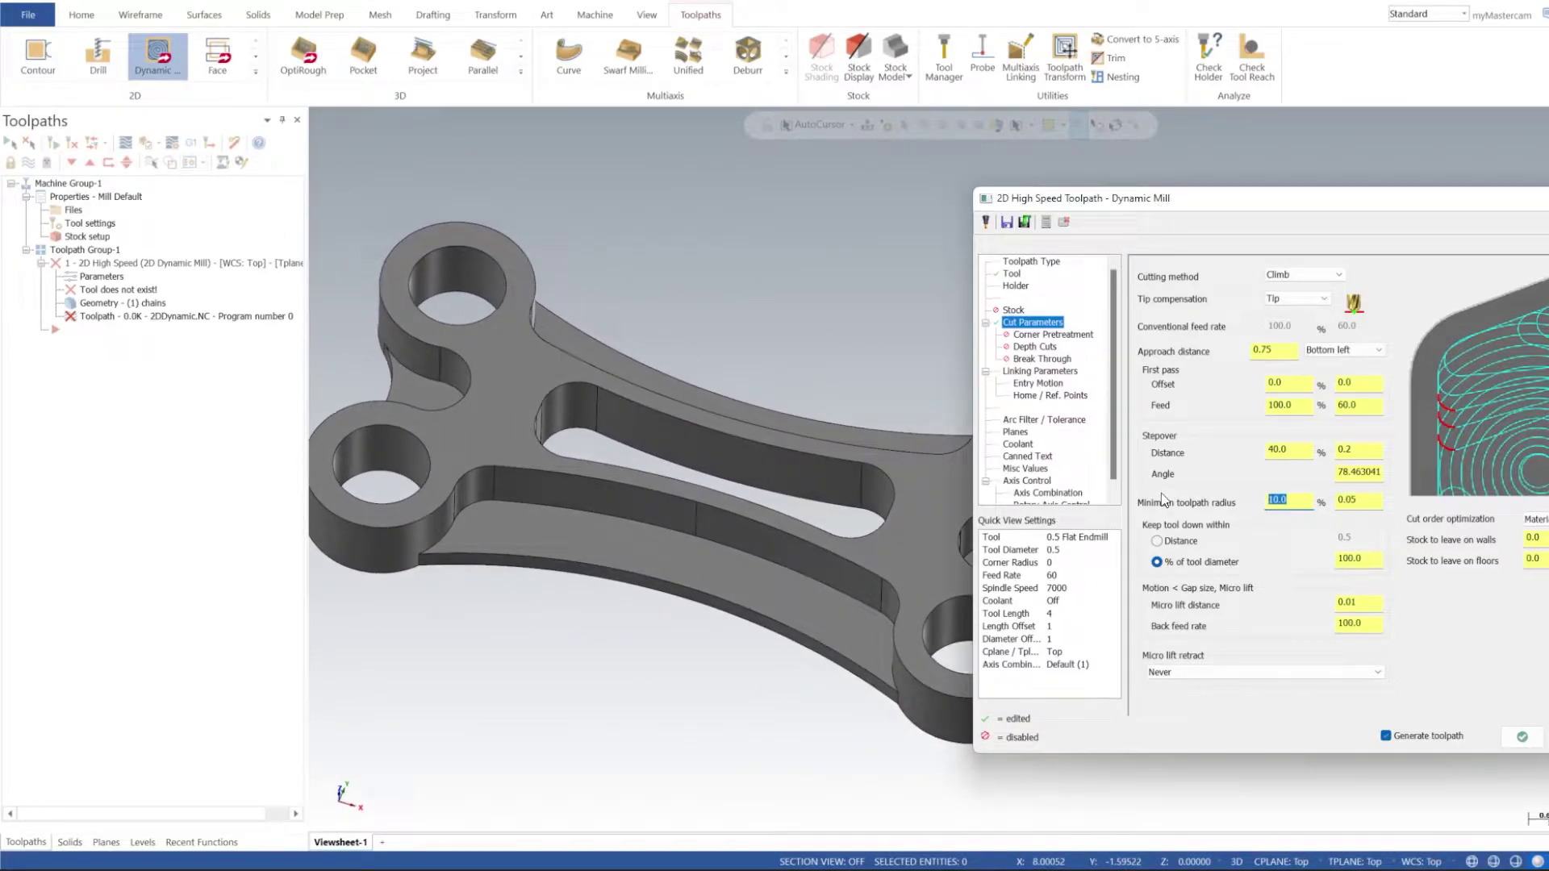
pyautogui.write('5')
pyautogui.press('Return')
# Restore the minimum toolpath radius to 10% and bring the settings window back
pyautogui.moveTo(931, 330); pyautogui.dragTo(777, 392, button='middle')
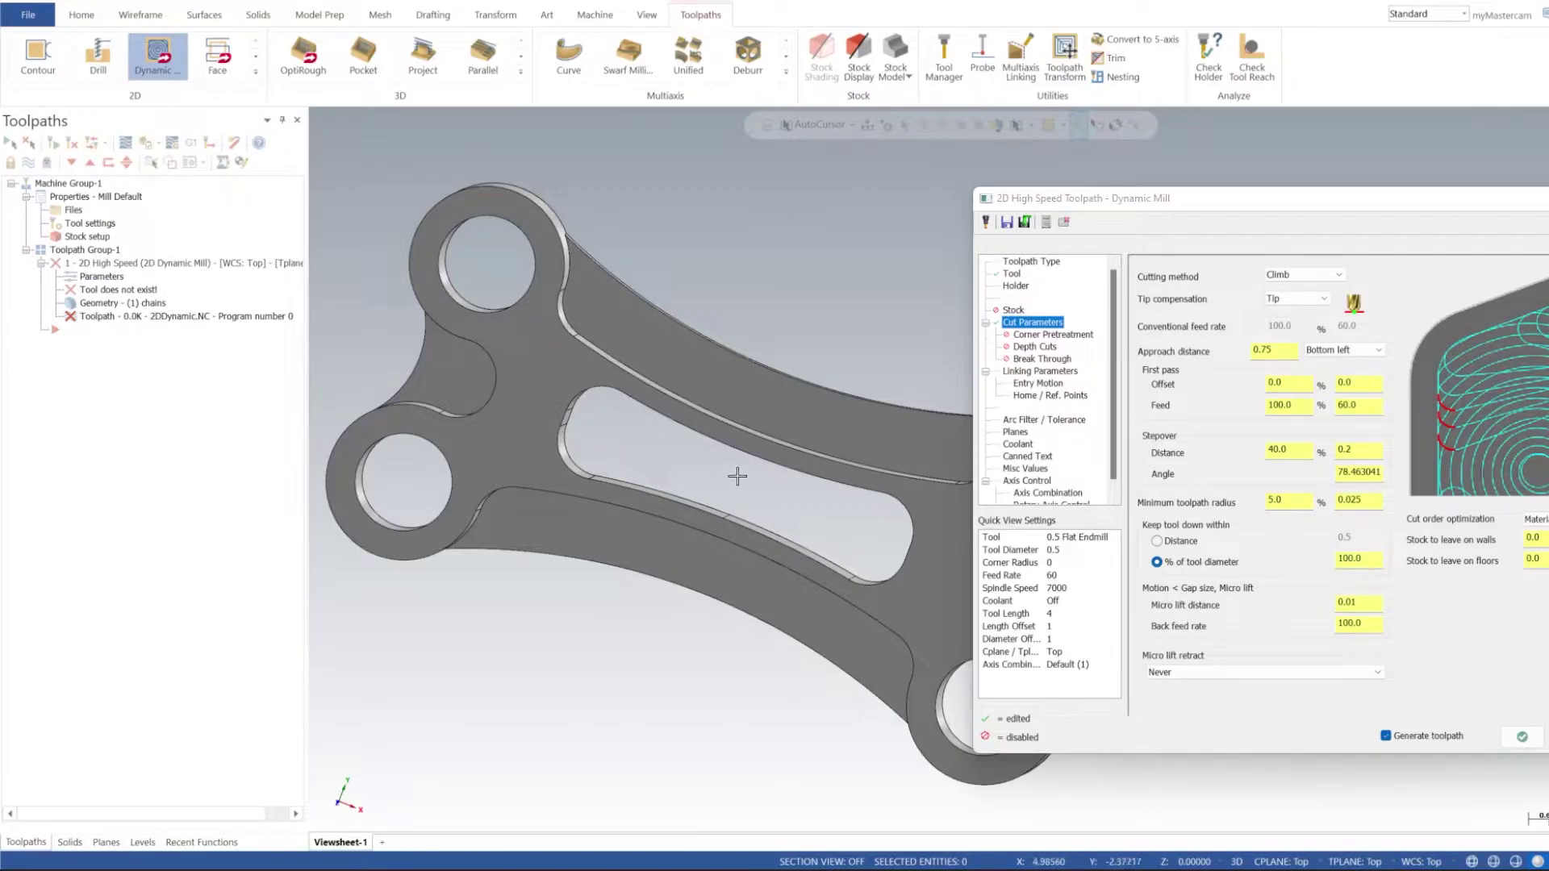
pyautogui.click(1364, 500)
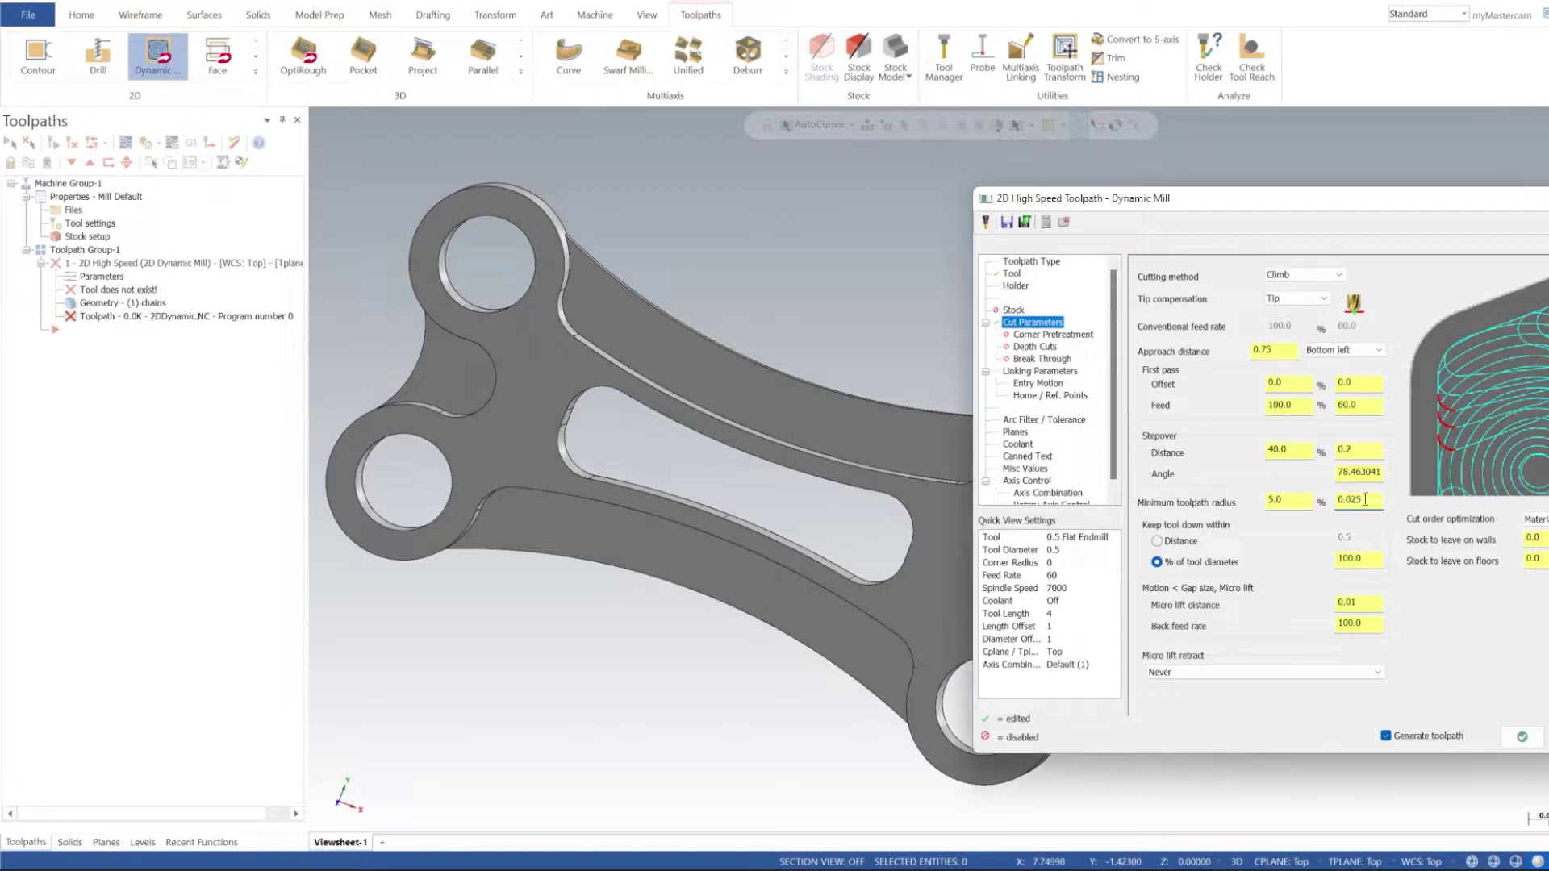
pyautogui.doubleClick(1285, 500)
pyautogui.write('10')
pyautogui.press('Return')
pyautogui.moveTo(793, 240); pyautogui.dragTo(808, 367, button='middle')
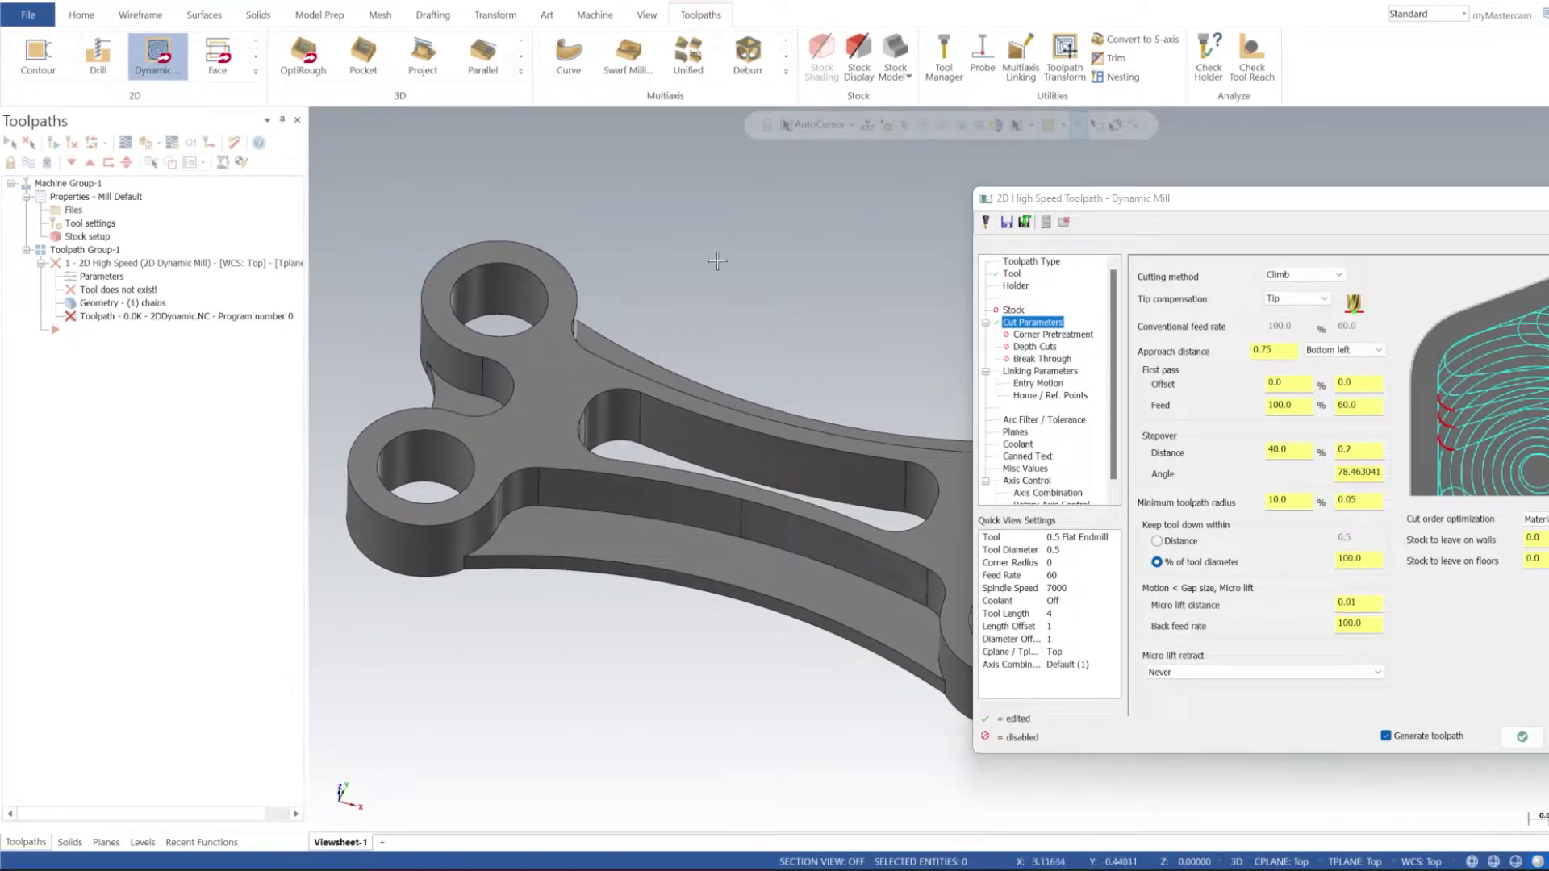
pyautogui.moveTo(1353, 200); pyautogui.dragTo(1173, 163)
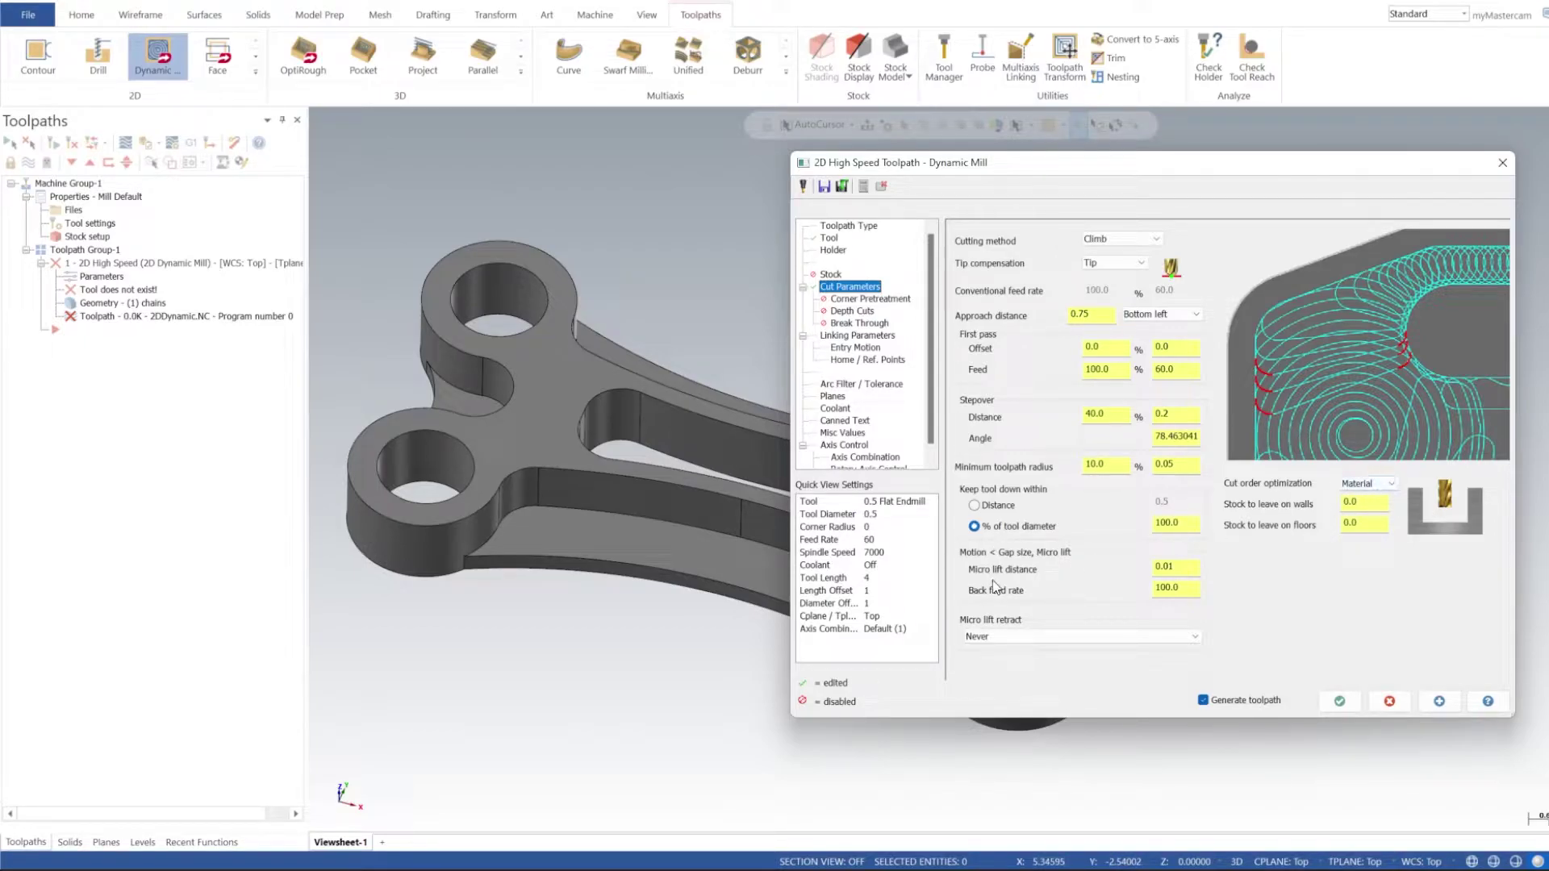
# Set the back feed rate to 200 and show the Depth Cuts page
pyautogui.click(1173, 565)
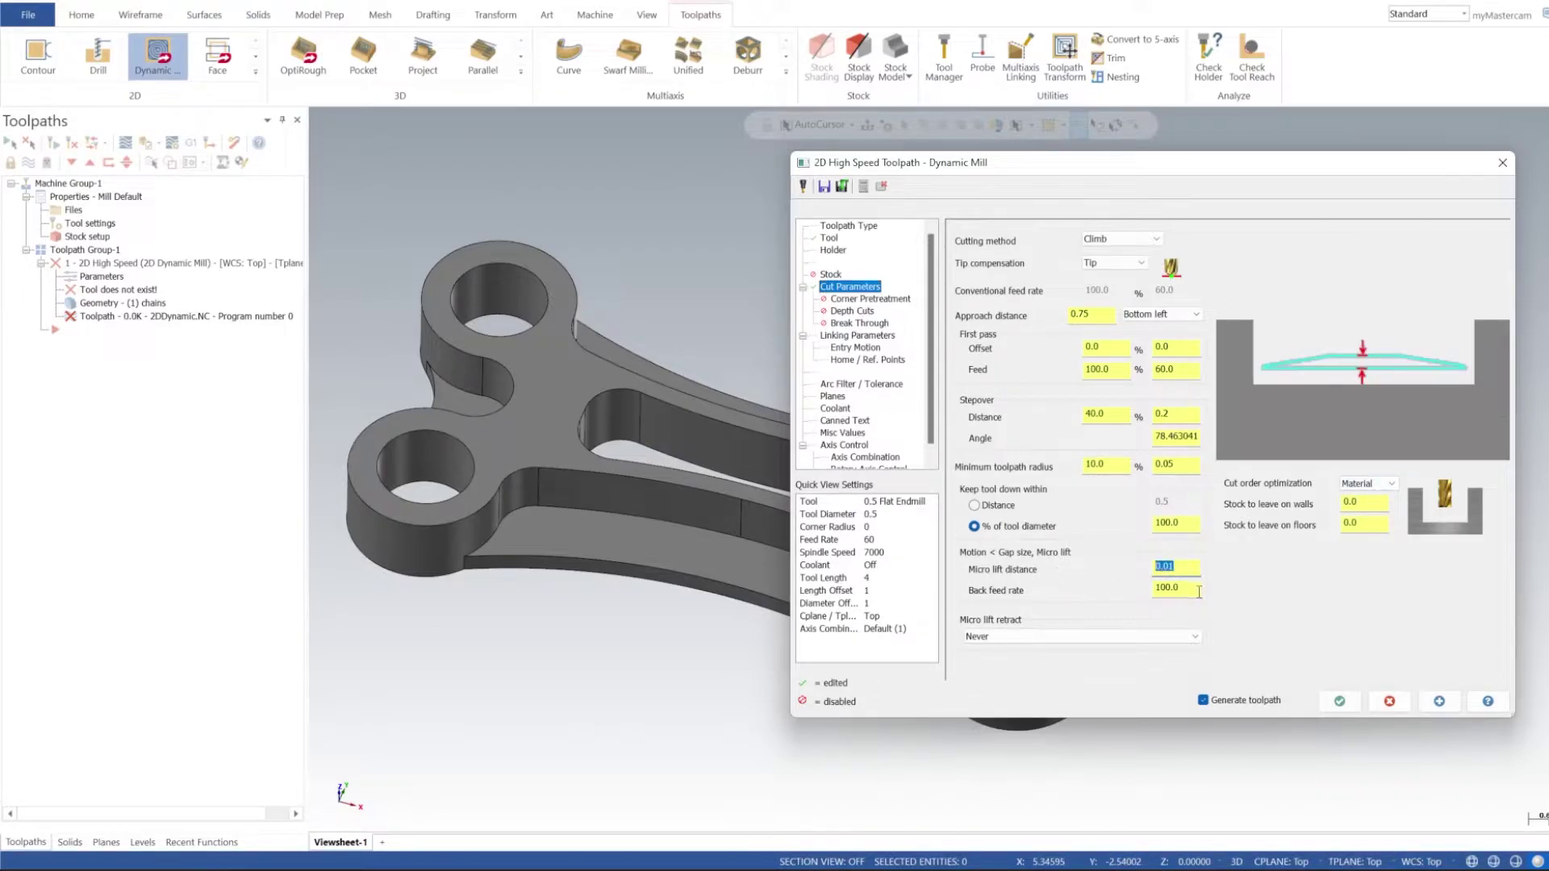
pyautogui.press('Tab')
pyautogui.write('2')
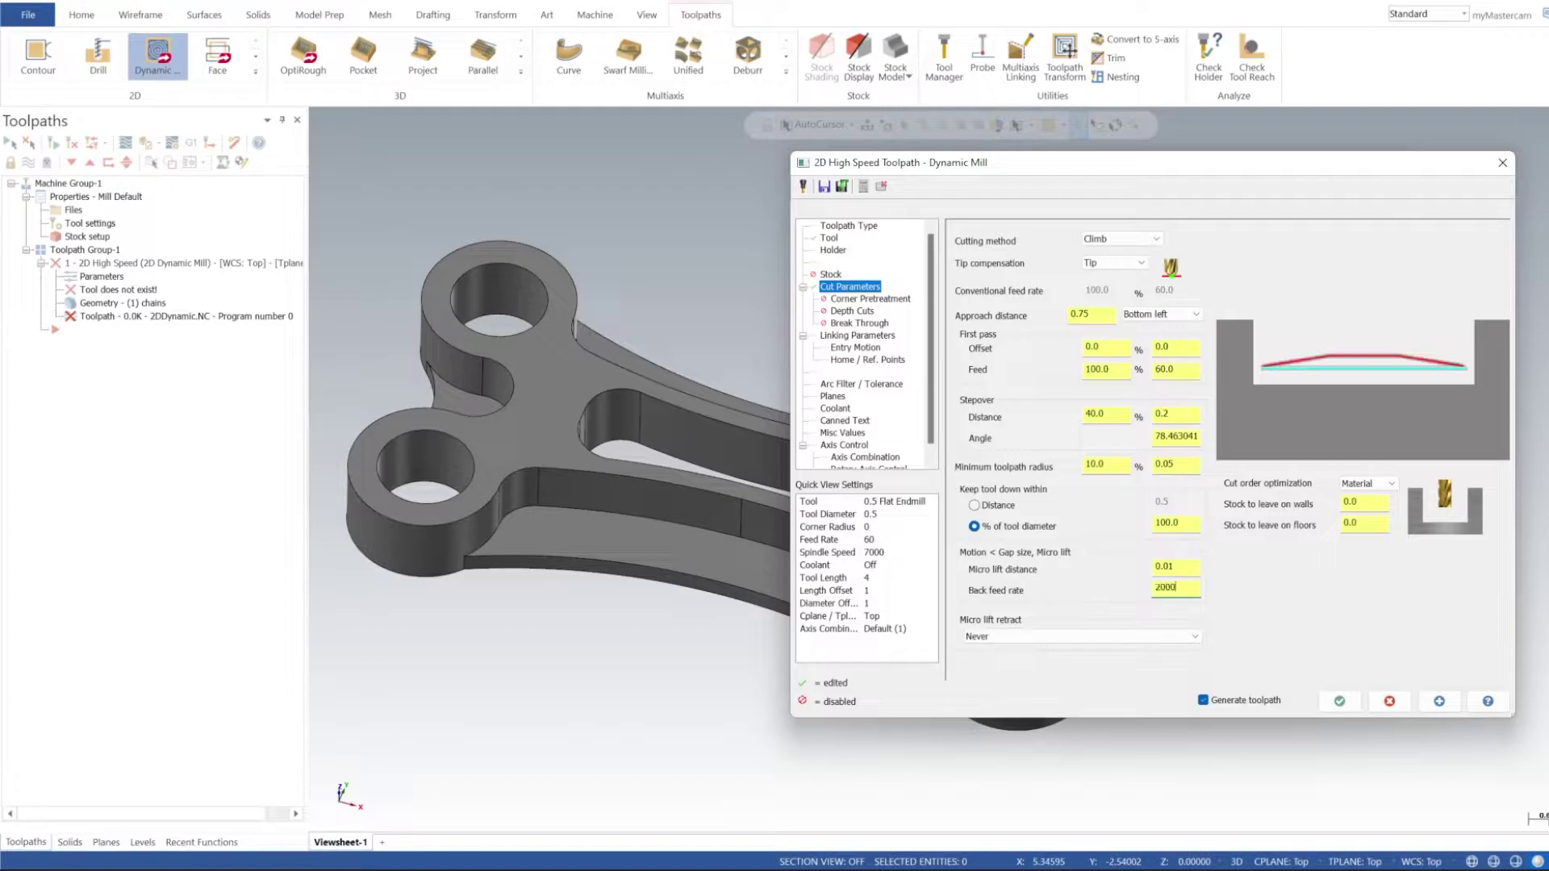
pyautogui.press('Return')
pyautogui.click(852, 312)
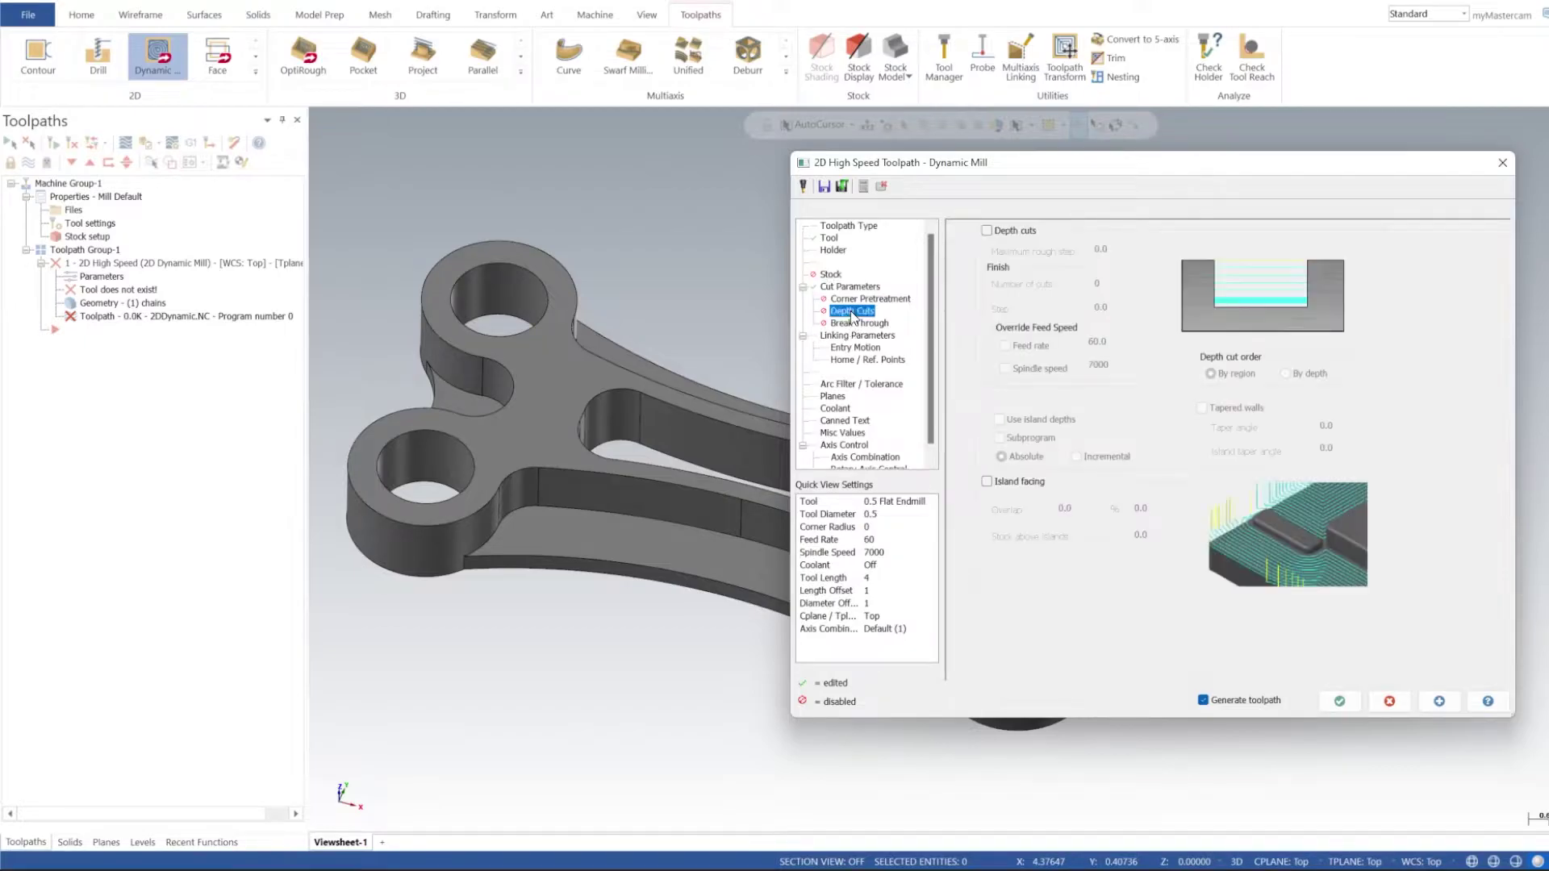
# Enable depth cuts with a 0.5 maximum rough step
pyautogui.click(1005, 236)
pyautogui.click(1111, 251)
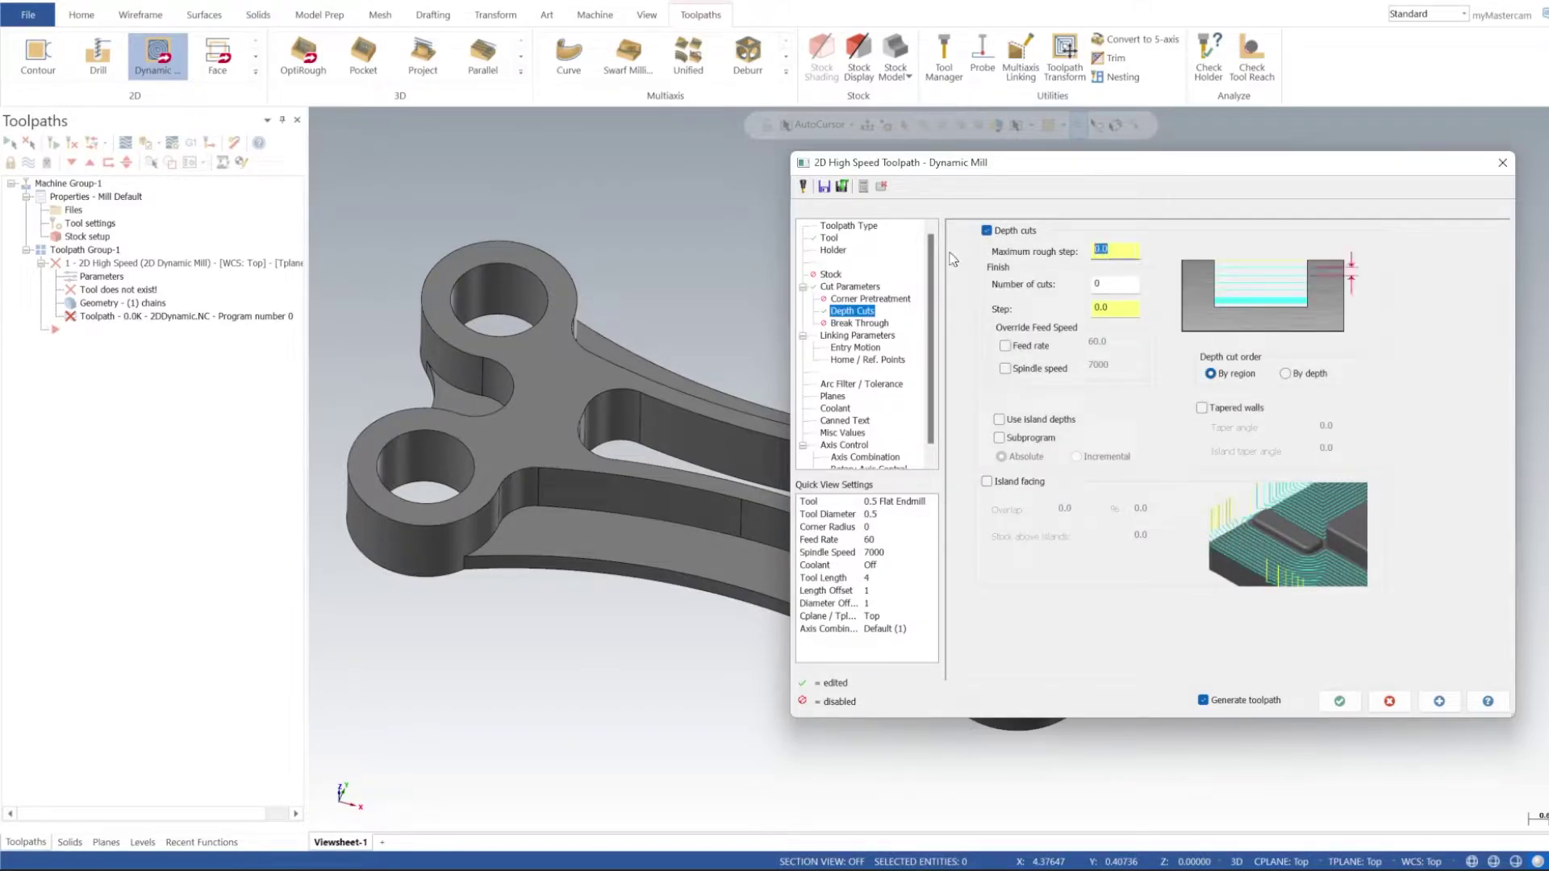
pyautogui.write('1')
pyautogui.press('Tab')
pyautogui.press('Tab')
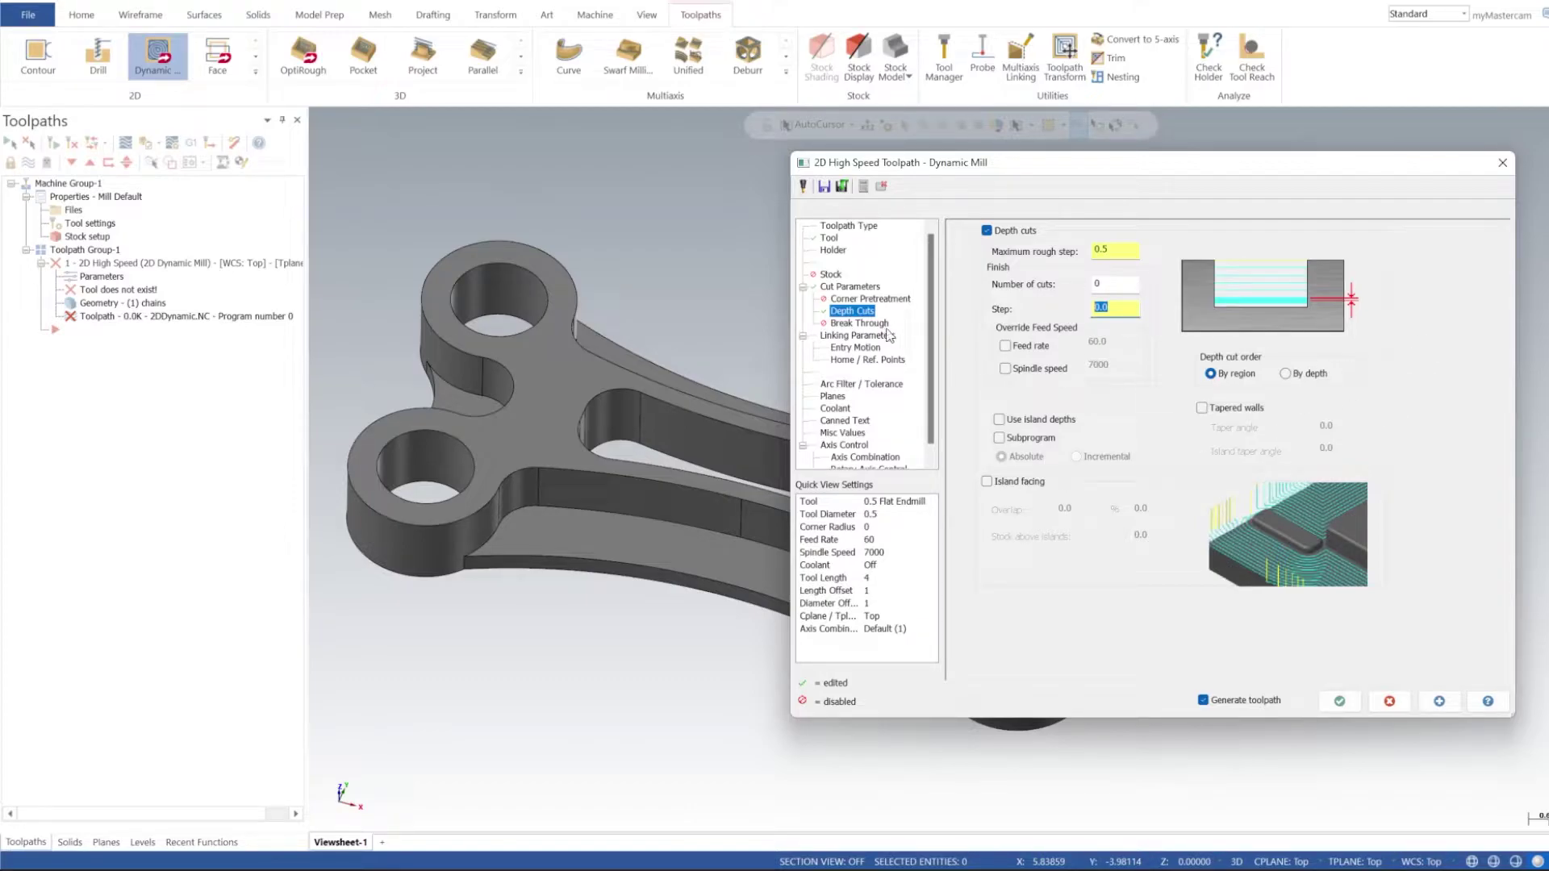
# Make depth and feed plane absolute and enable a 0.25 clearance height
pyautogui.click(874, 337)
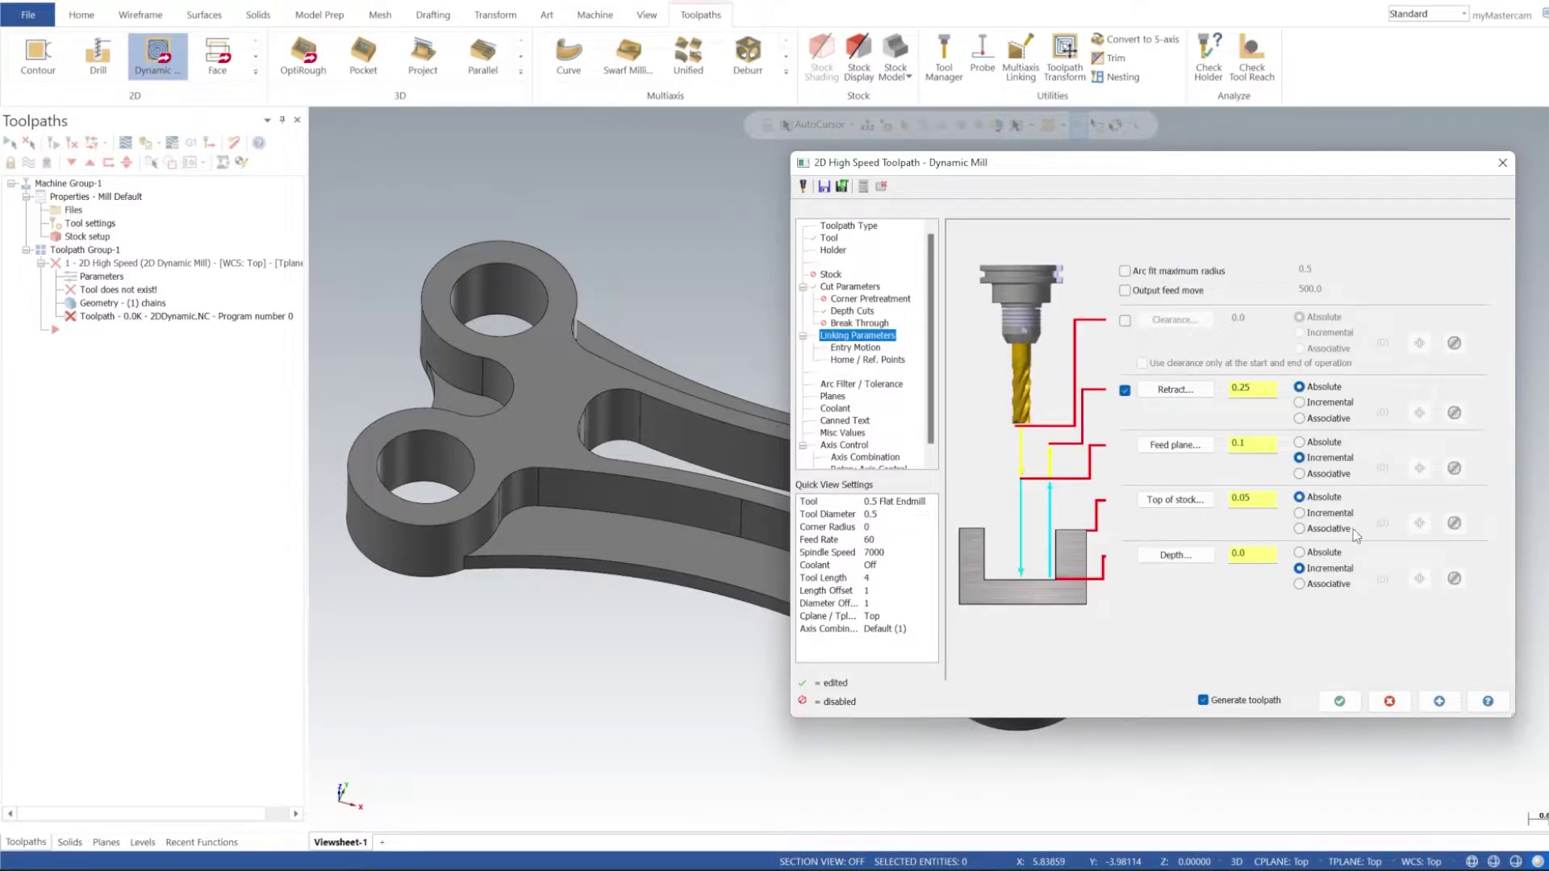
pyautogui.click(1325, 554)
pyautogui.click(1326, 444)
pyautogui.click(1125, 321)
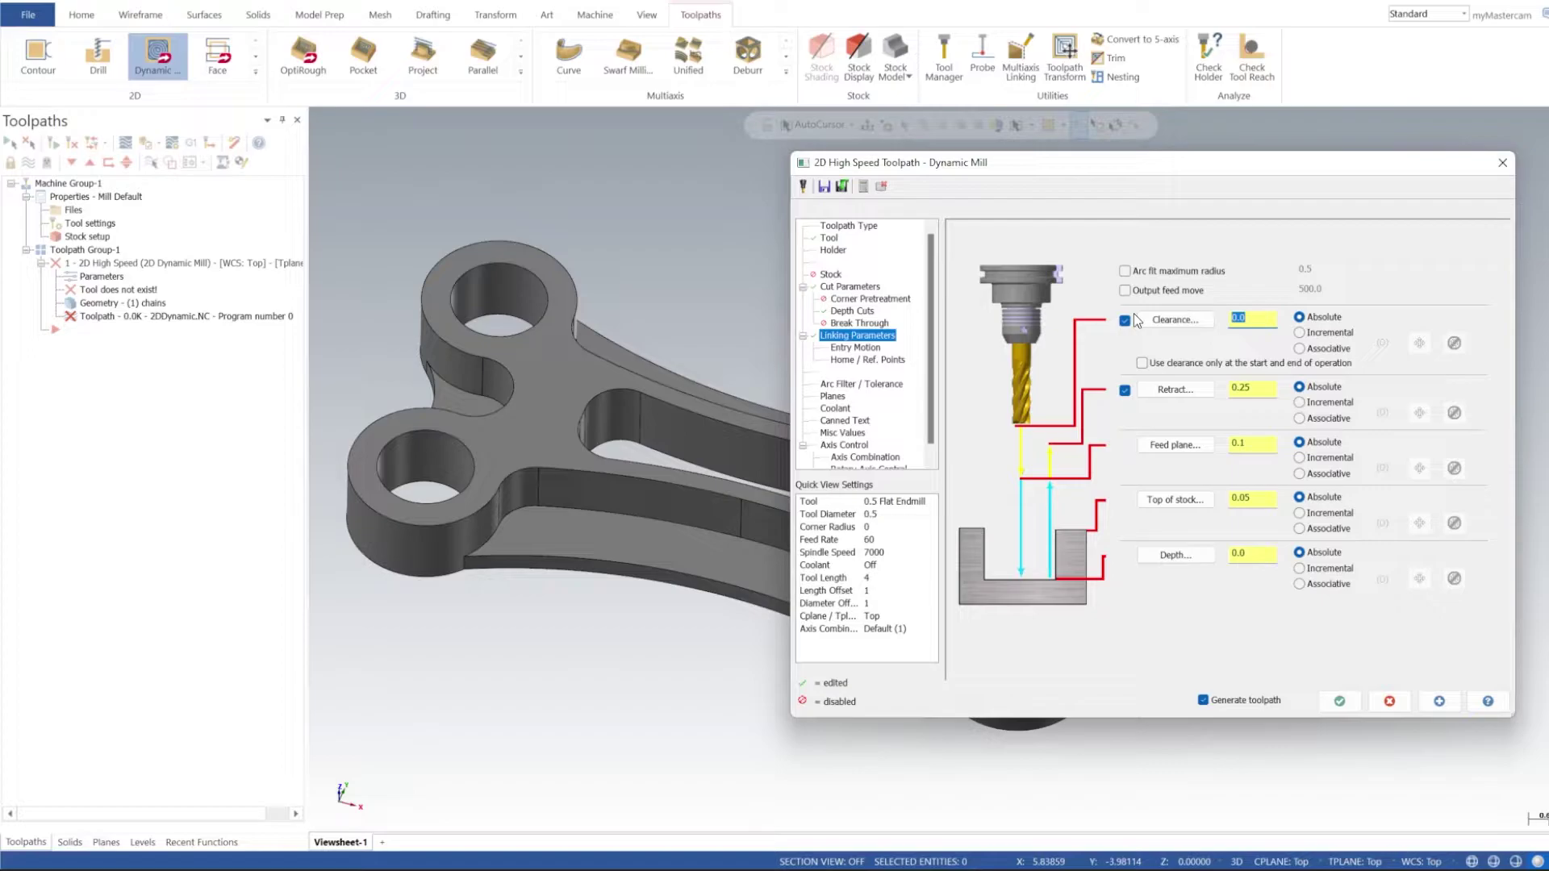
pyautogui.write('0.25')
# Set top of stock to 0.05 and take the -1.0 depth from the bottom edge
pyautogui.click(1263, 388)
pyautogui.click(1263, 442)
pyautogui.click(1263, 499)
pyautogui.click(1328, 559)
pyautogui.click(1174, 555)
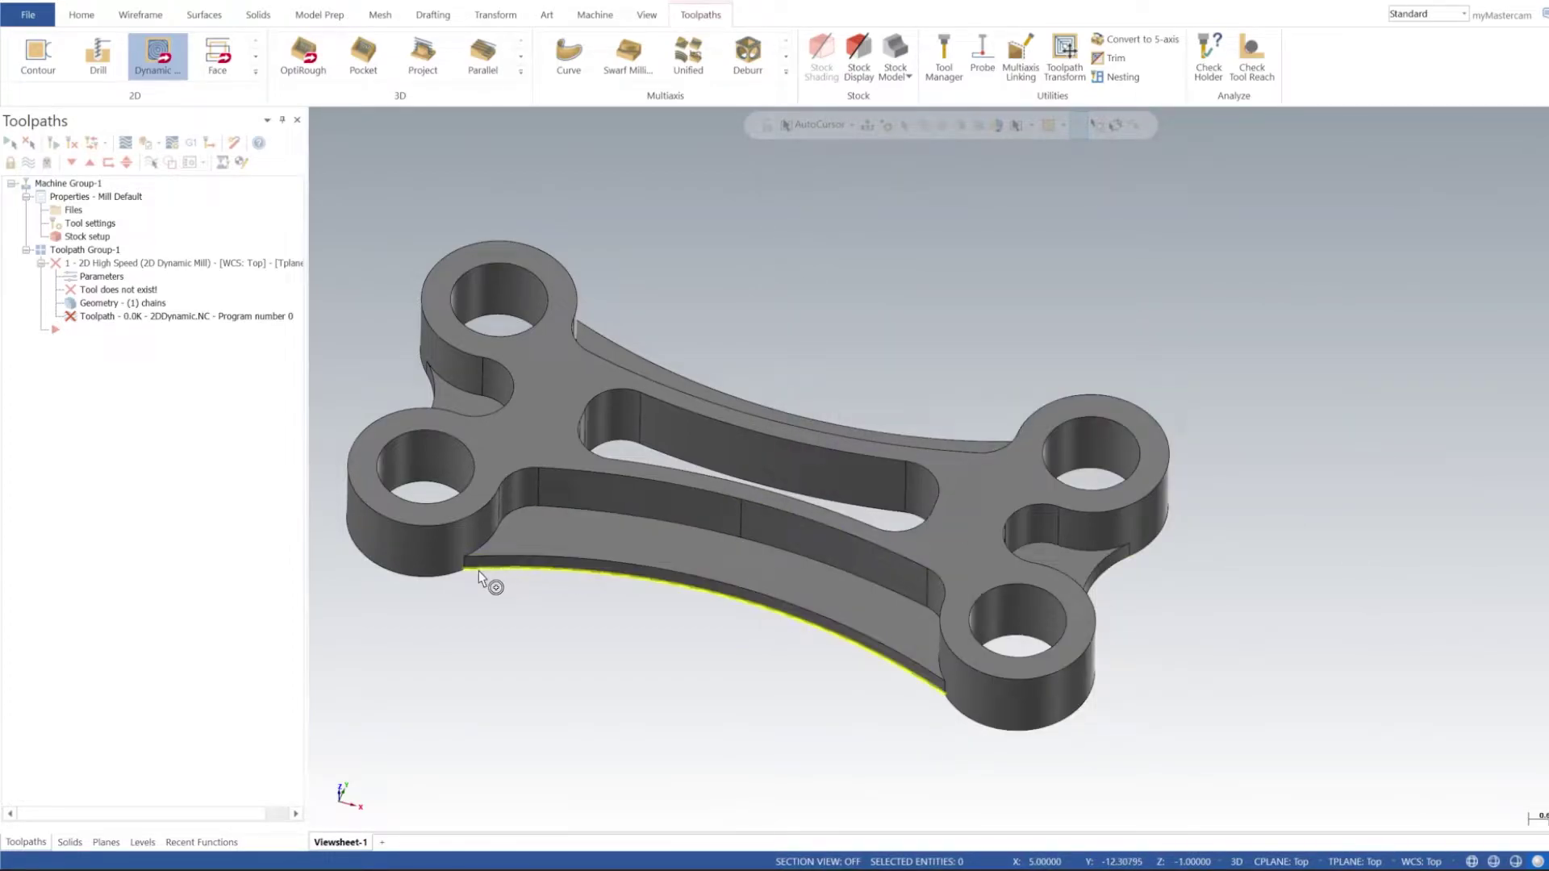
pyautogui.click(478, 572)
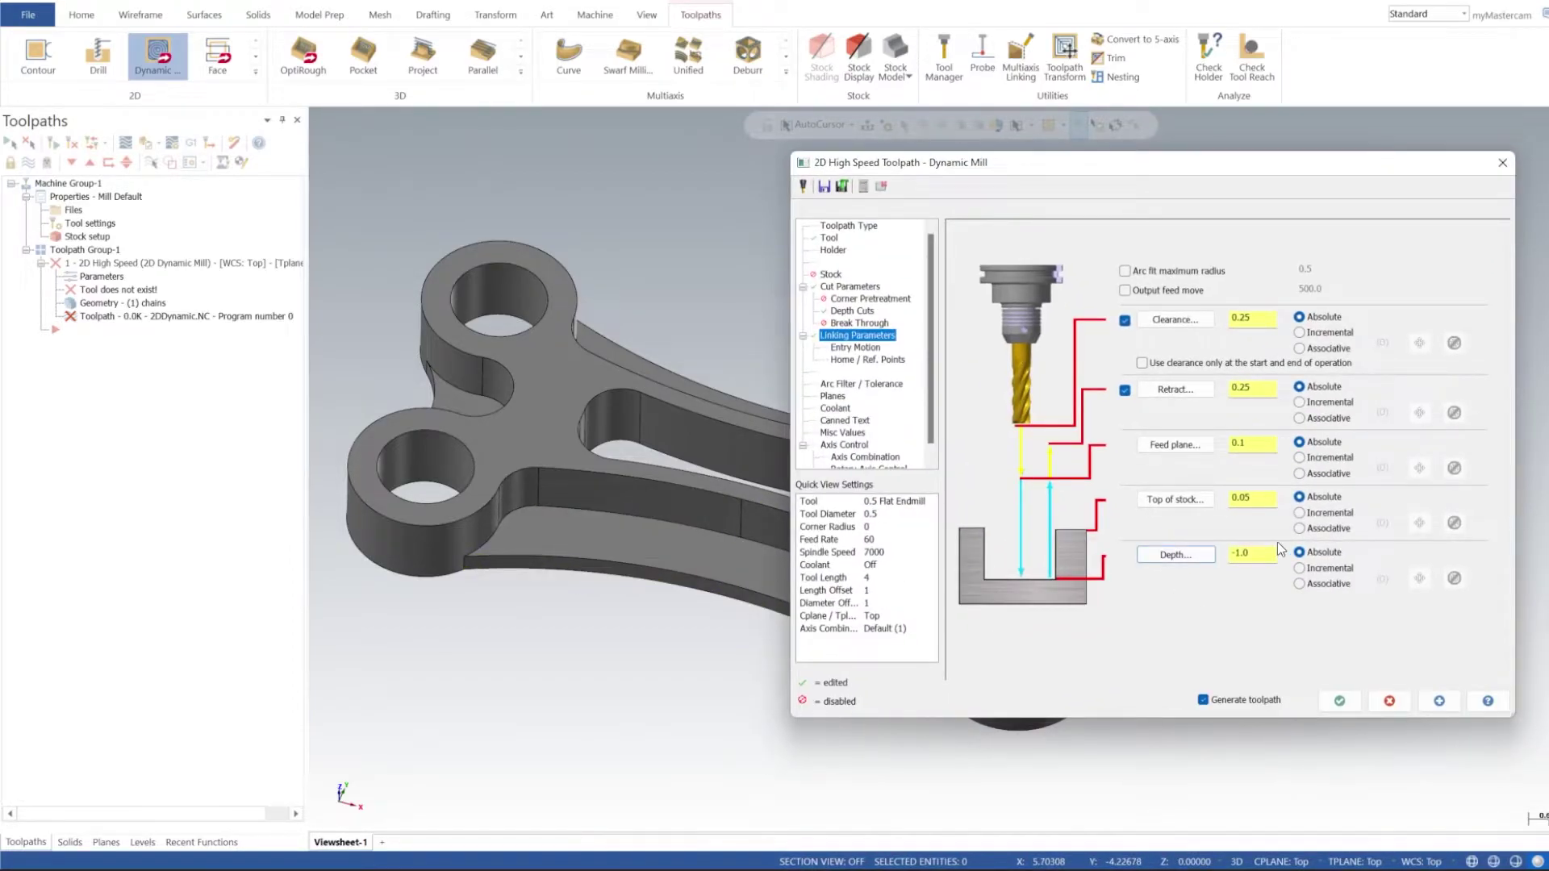
pyautogui.click(867, 349)
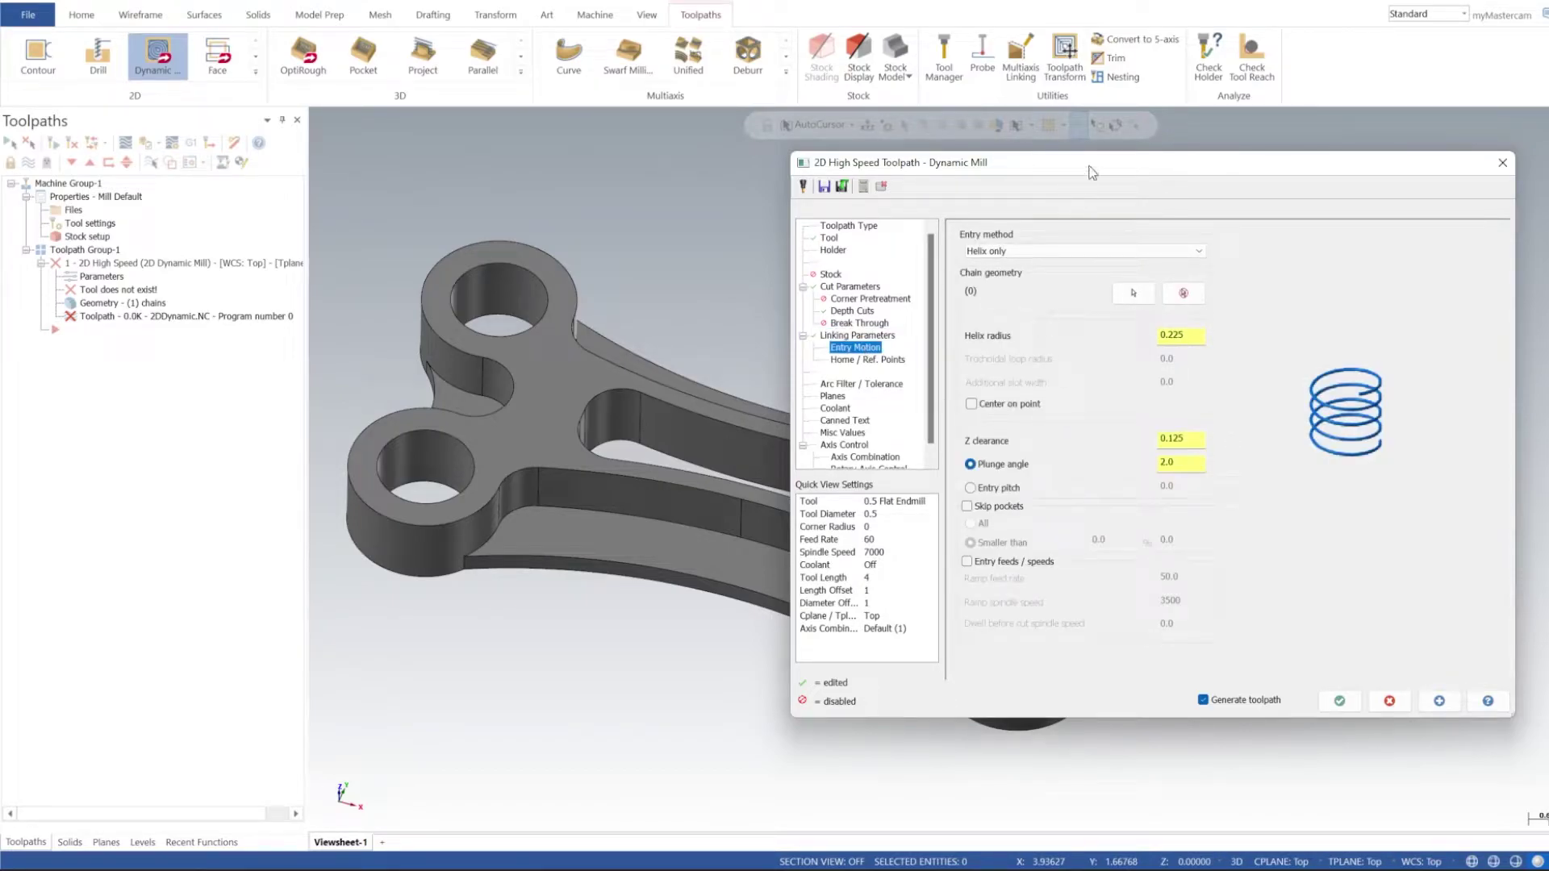
# Switch the helix entry to an entry pitch of 0.05 and generate the Dynamic Mill toolpath
pyautogui.moveTo(1089, 173); pyautogui.dragTo(1159, 211)
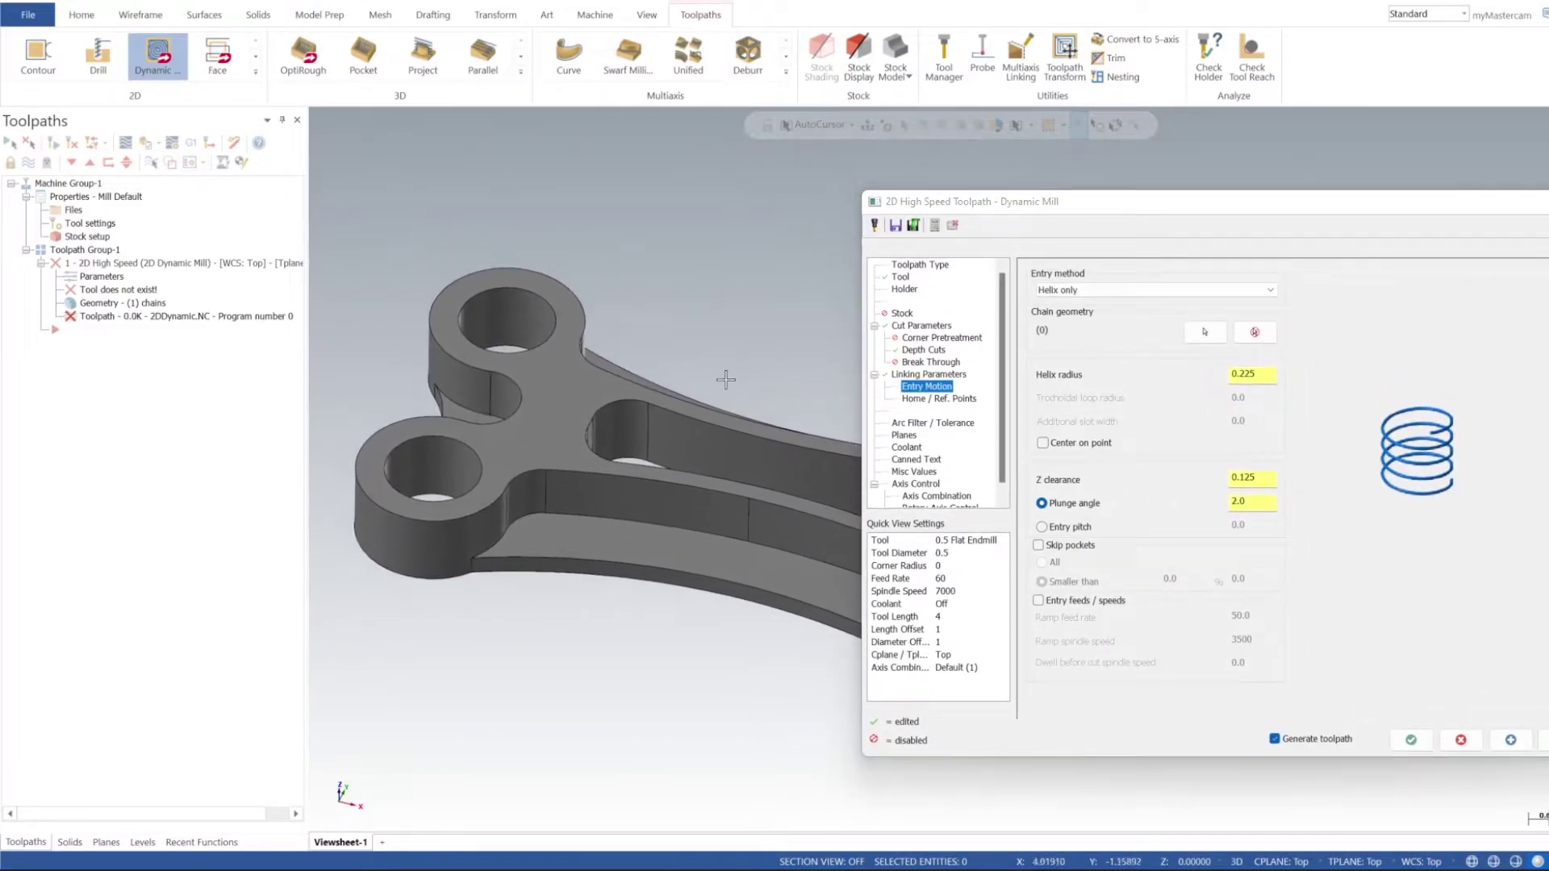
pyautogui.moveTo(725, 378); pyautogui.dragTo(691, 640, button='middle')
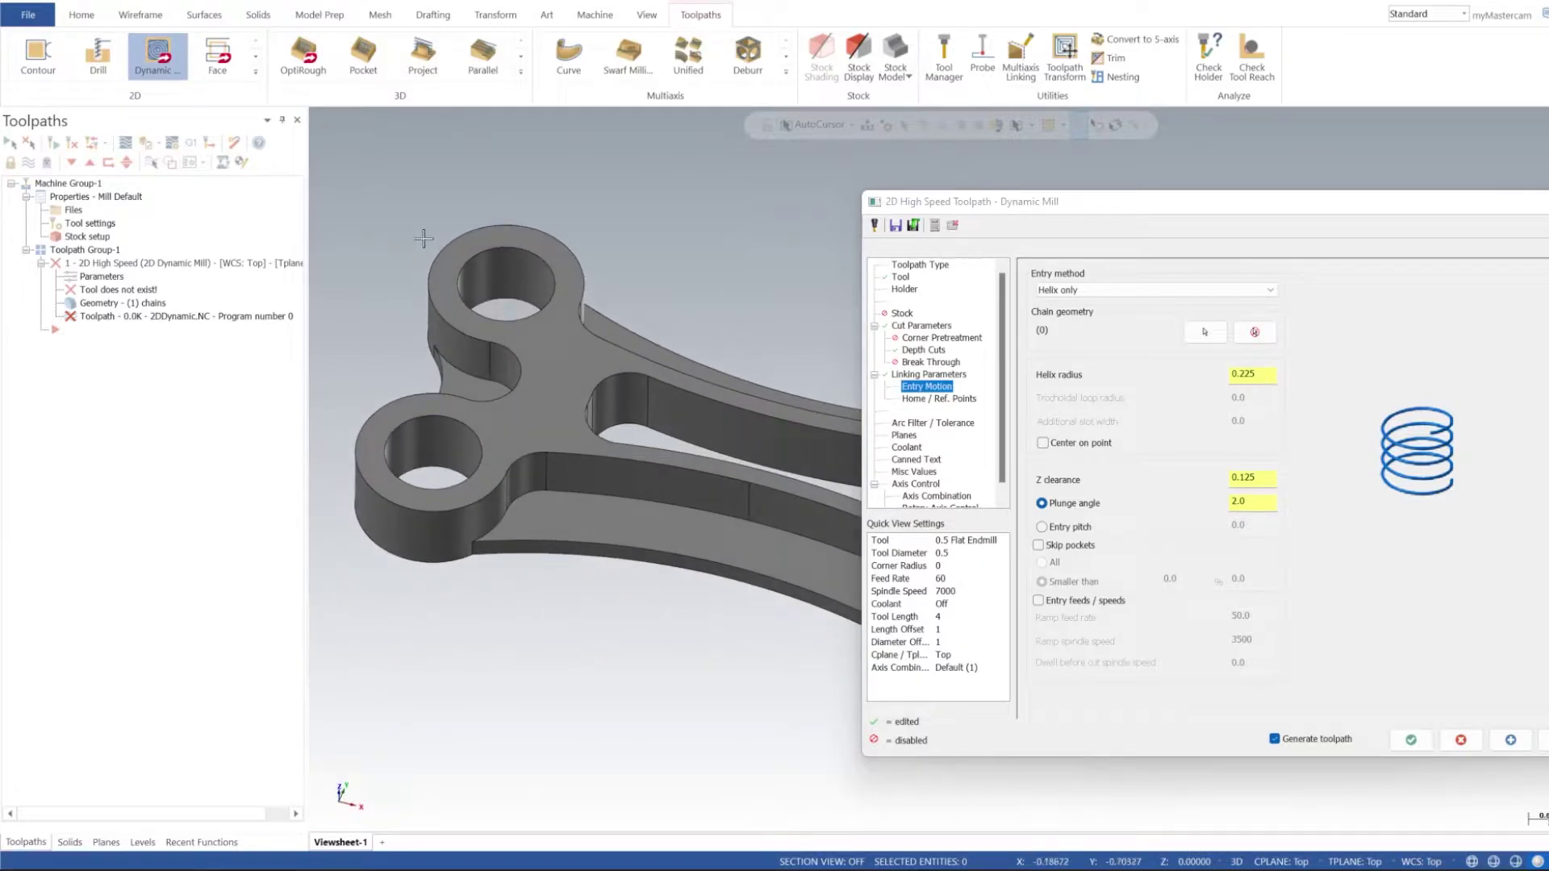
pyautogui.moveTo(1325, 200); pyautogui.dragTo(1180, 172)
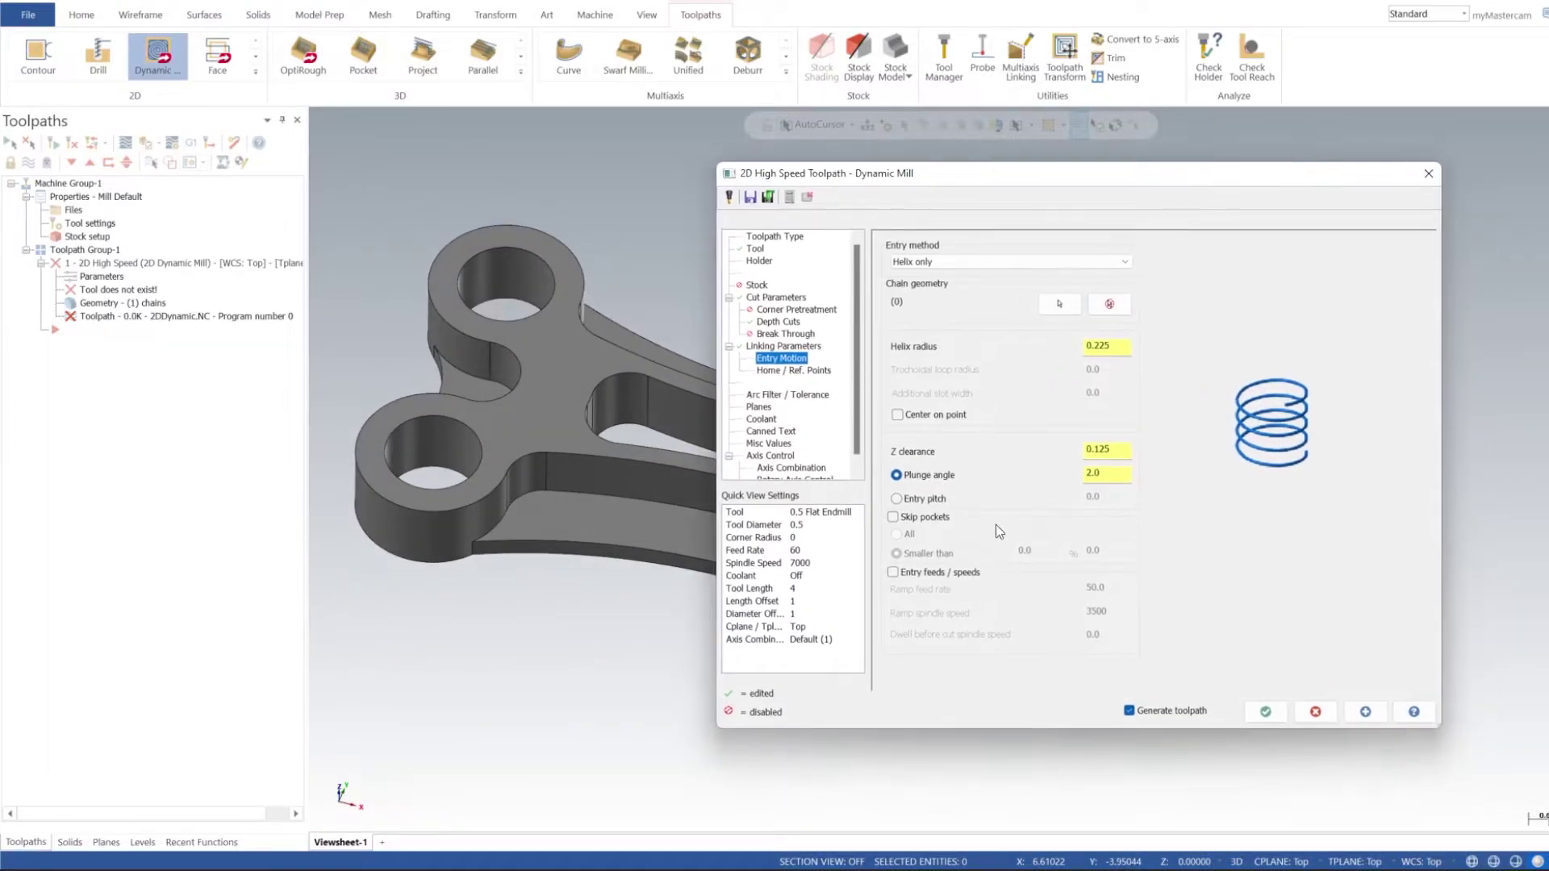
pyautogui.click(905, 498)
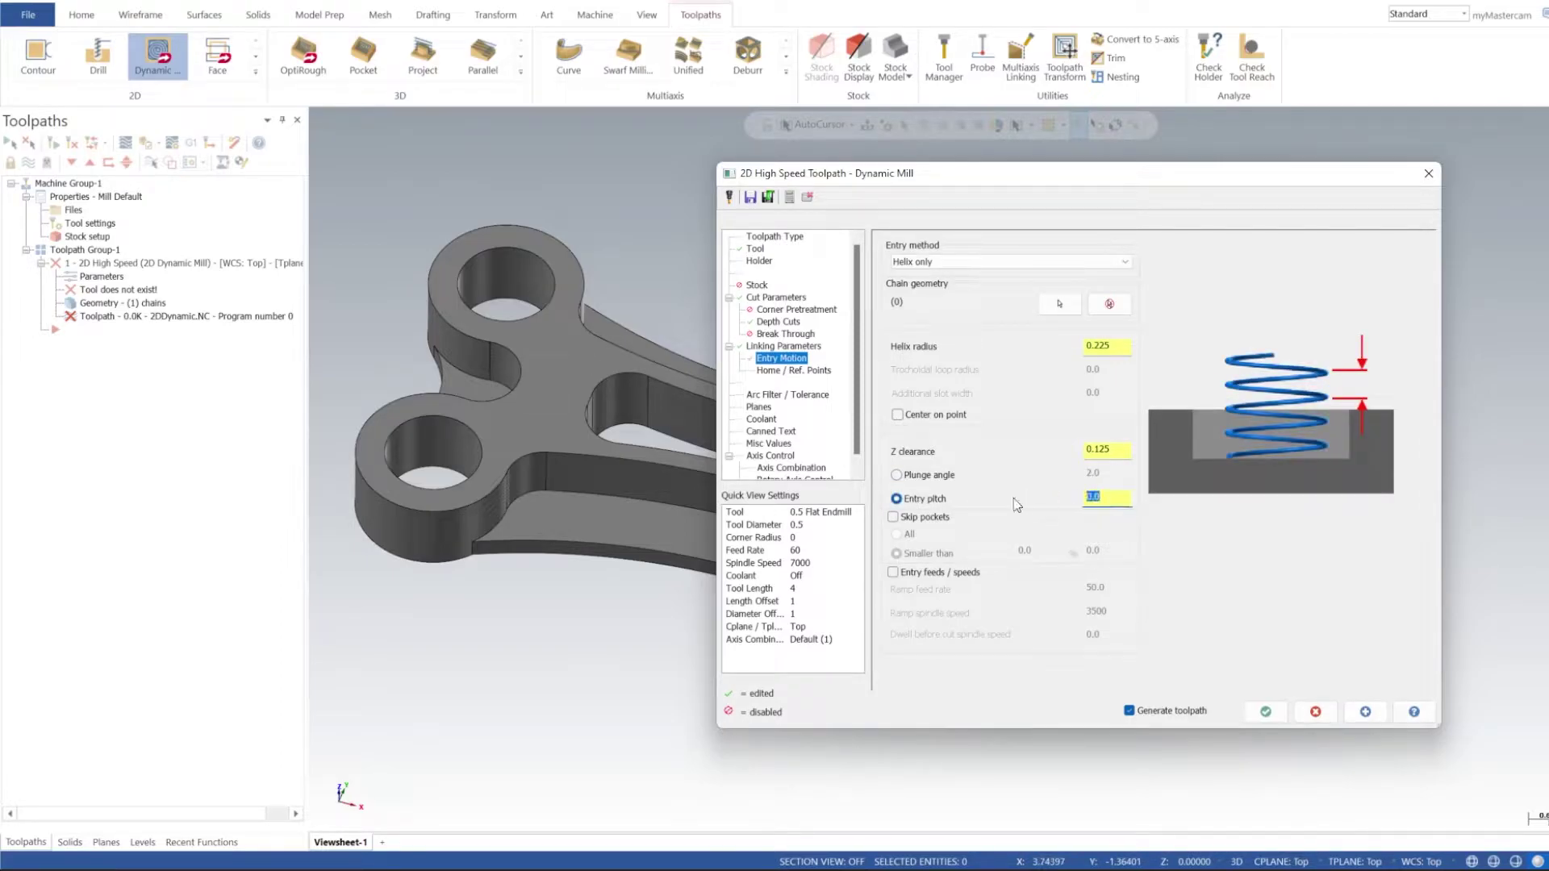
pyautogui.write('0.05')
pyautogui.click(1364, 712)
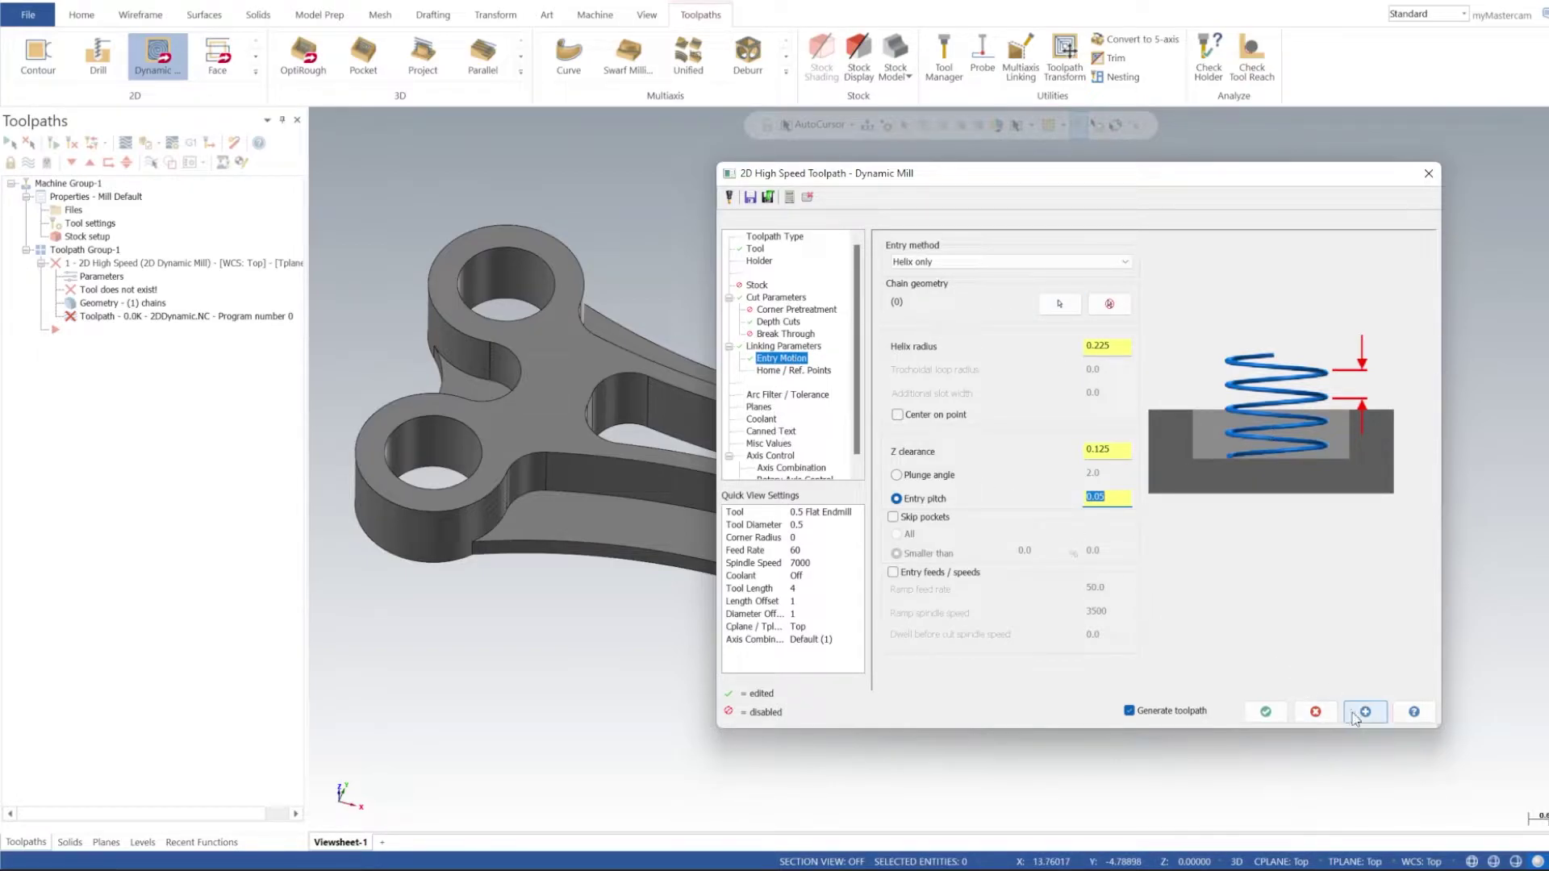
# Close the dialog and orbit to a low side view of the stepped depth passes
pyautogui.click(1266, 712)
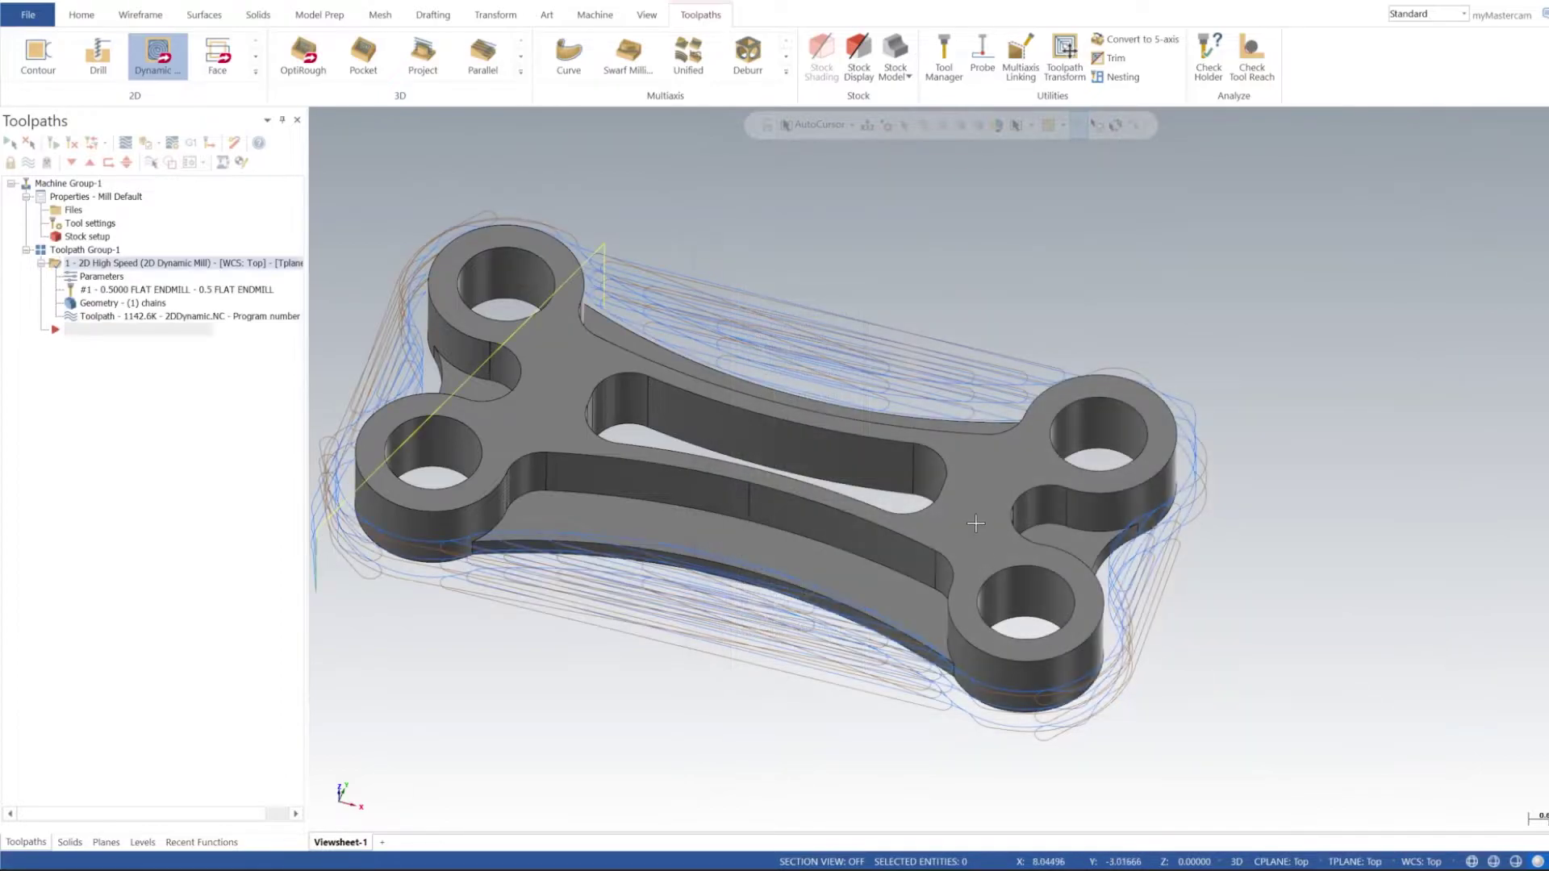
pyautogui.moveTo(968, 546)
pyautogui.mouseDown(button='middle')
pyautogui.moveTo(960, 416)
pyautogui.moveTo(927, 439)
pyautogui.moveTo(784, 459)
pyautogui.moveTo(927, 419)
pyautogui.moveTo(888, 458)
pyautogui.moveTo(919, 370)
pyautogui.moveTo(860, 389)
pyautogui.moveTo(882, 460)
pyautogui.moveTo(889, 367)
pyautogui.moveTo(893, 412)
pyautogui.moveTo(969, 423)
pyautogui.moveTo(989, 400)
pyautogui.mouseUp(button='middle')
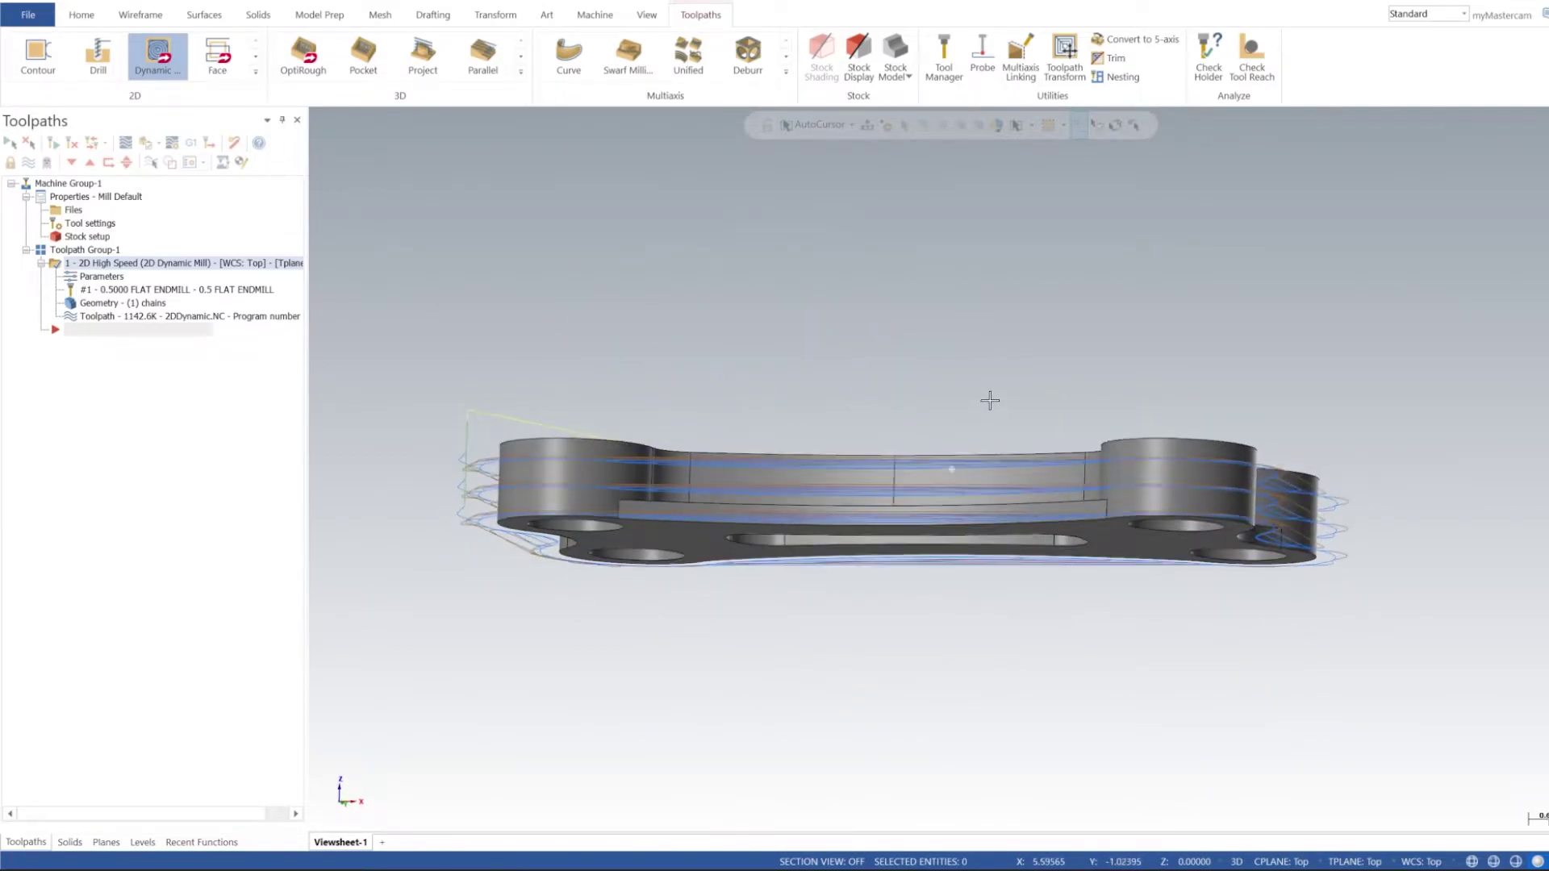
# In the reopened Dynamic Mill Depth Cuts settings, set maximum rough step to 0.525 and regenerate
pyautogui.moveTo(734, 527)
pyautogui.mouseDown(button='middle')
pyautogui.moveTo(860, 419)
pyautogui.moveTo(954, 375)
pyautogui.moveTo(502, 387)
pyautogui.mouseUp(button='middle')
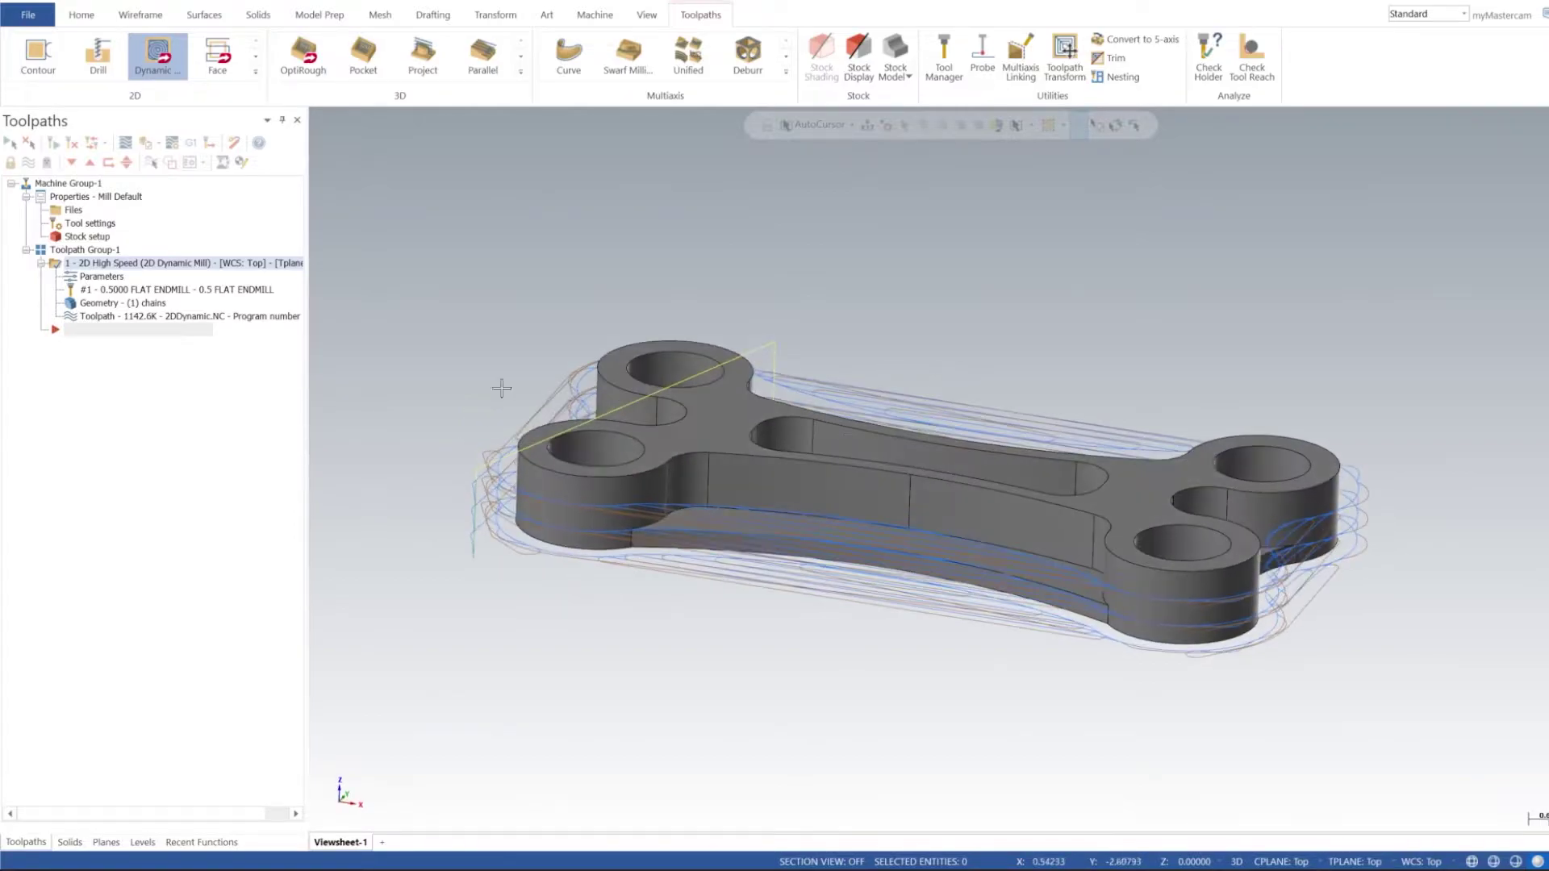
pyautogui.click(101, 275)
pyautogui.click(776, 298)
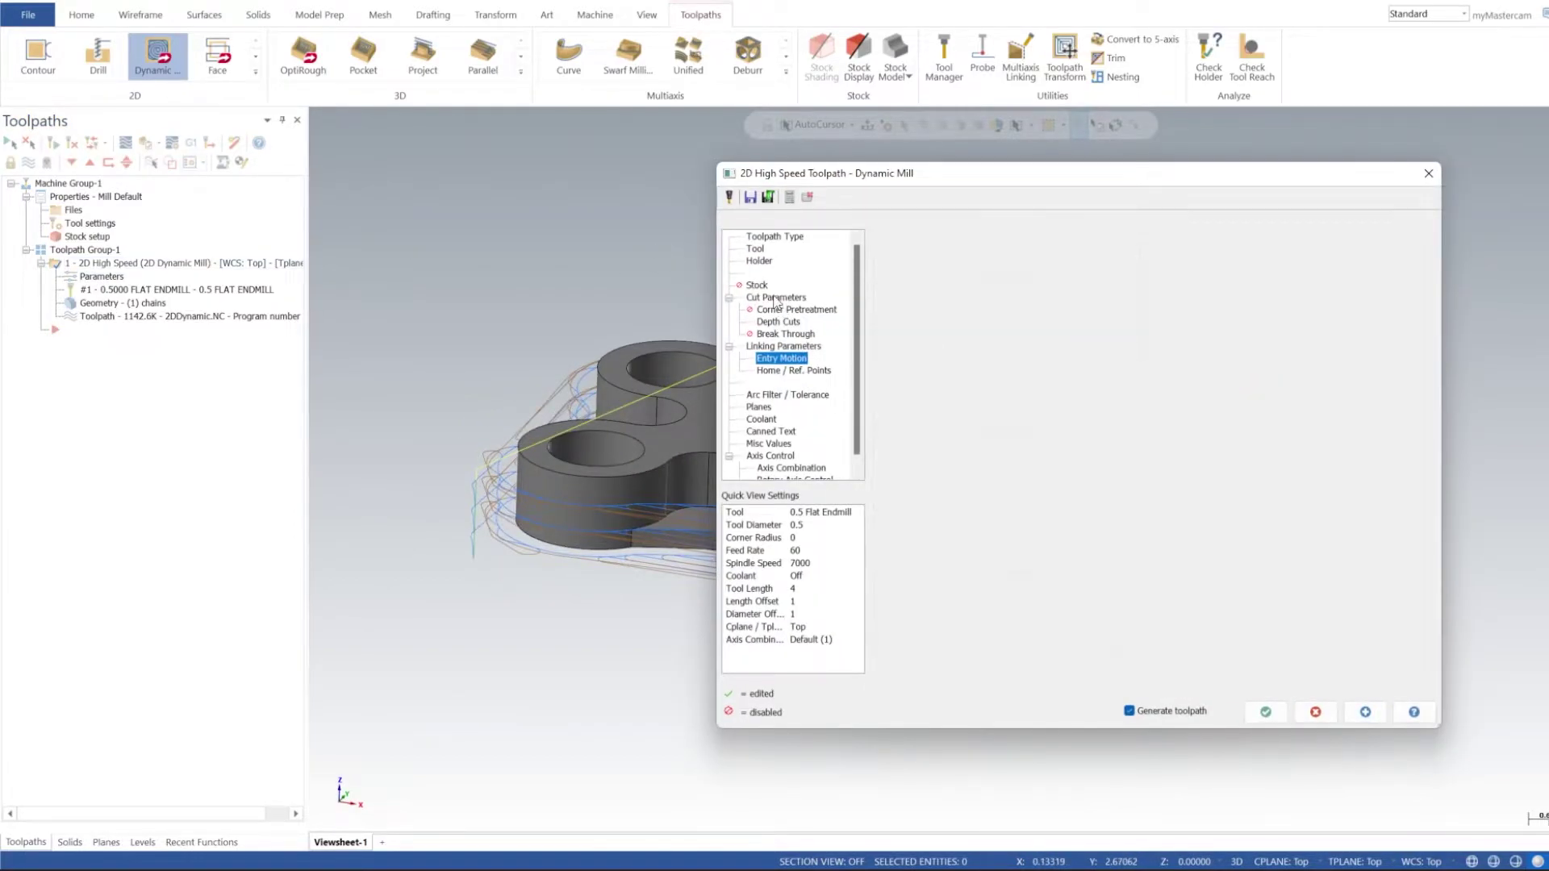
pyautogui.click(789, 325)
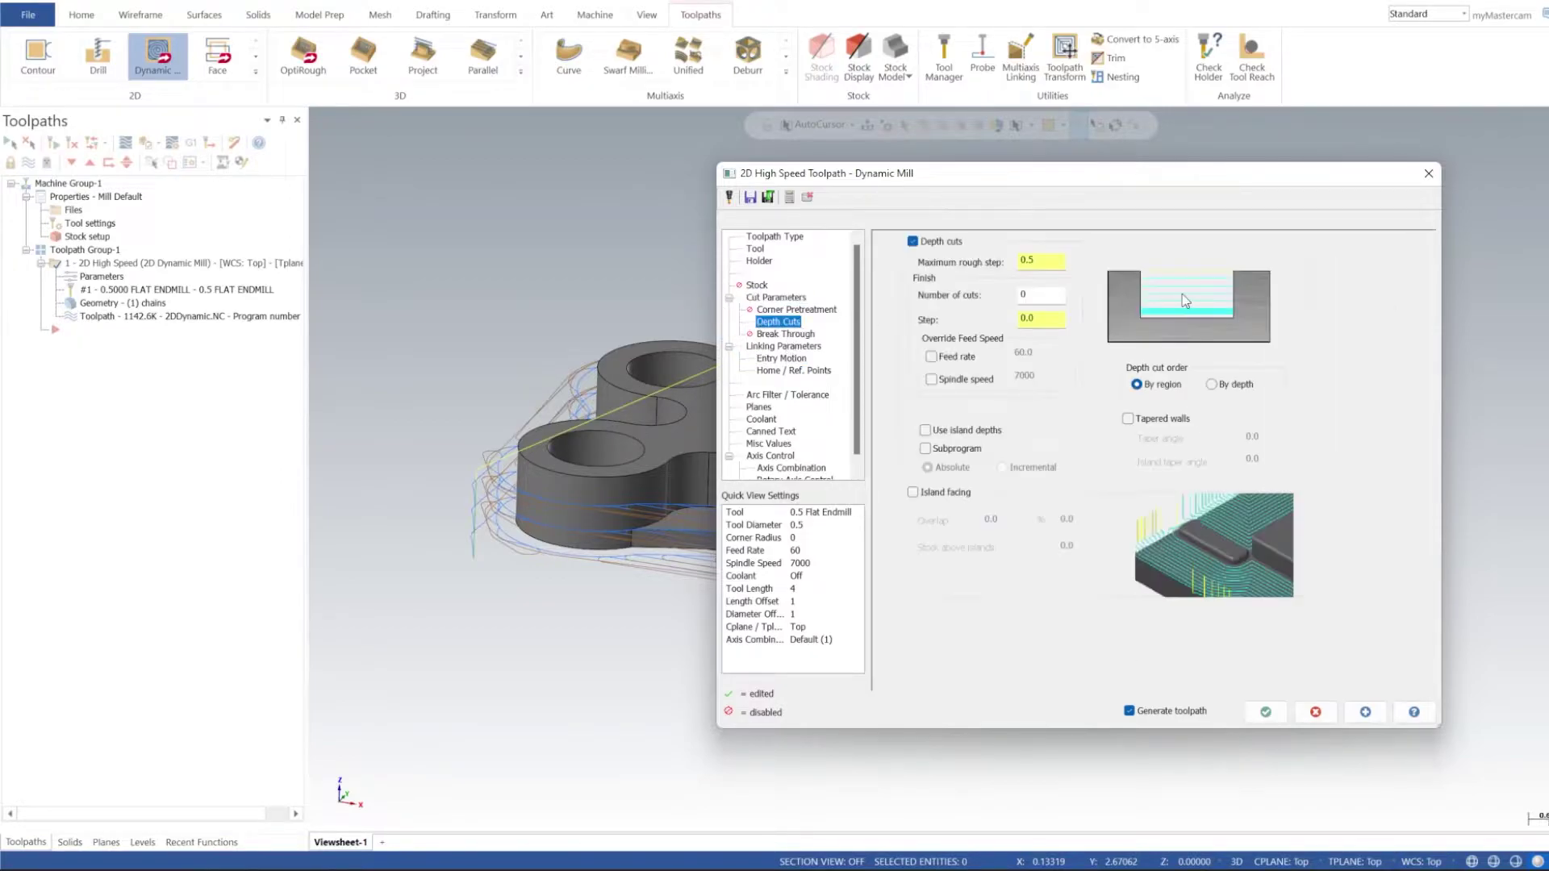
pyautogui.click(1046, 260)
pyautogui.write('25')
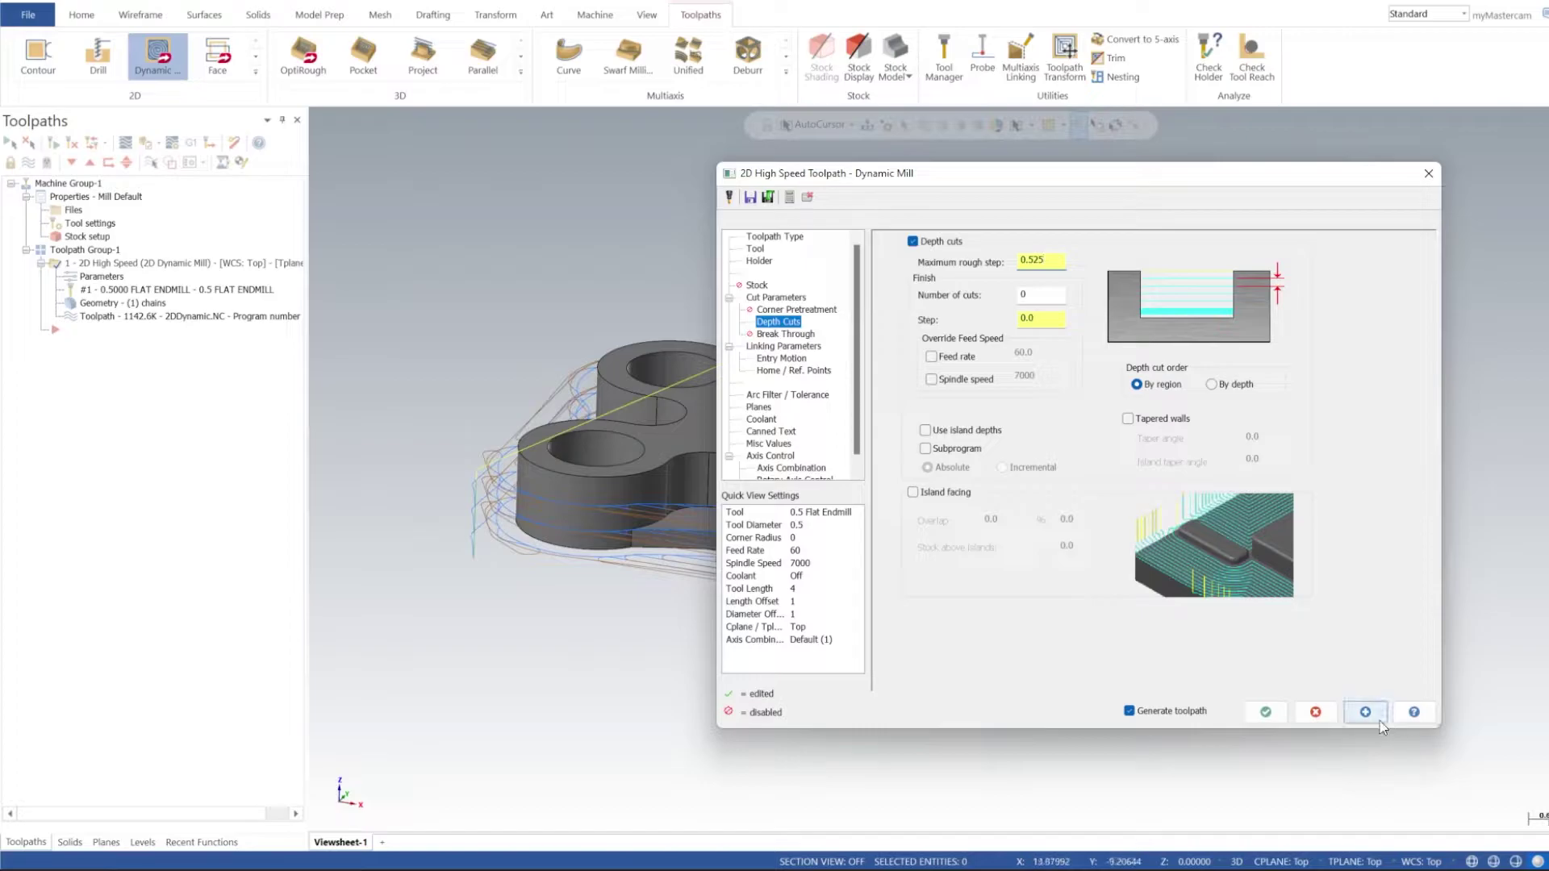
pyautogui.click(1365, 712)
pyautogui.click(1265, 711)
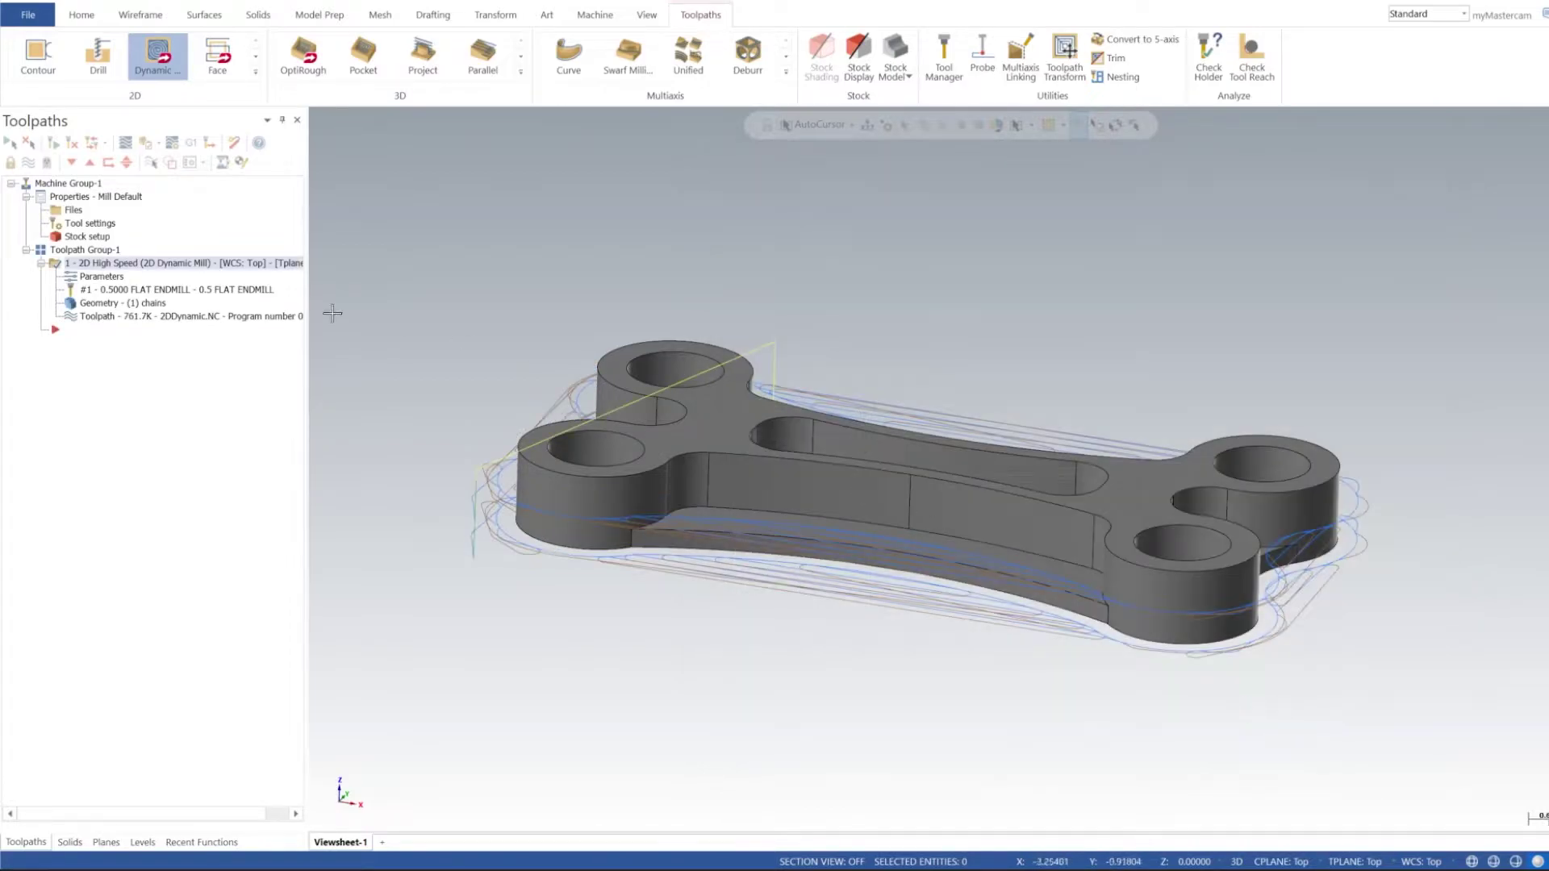
pyautogui.moveTo(1272, 719)
pyautogui.mouseDown(button='middle')
pyautogui.moveTo(963, 400)
pyautogui.moveTo(1125, 496)
pyautogui.mouseUp(button='middle')
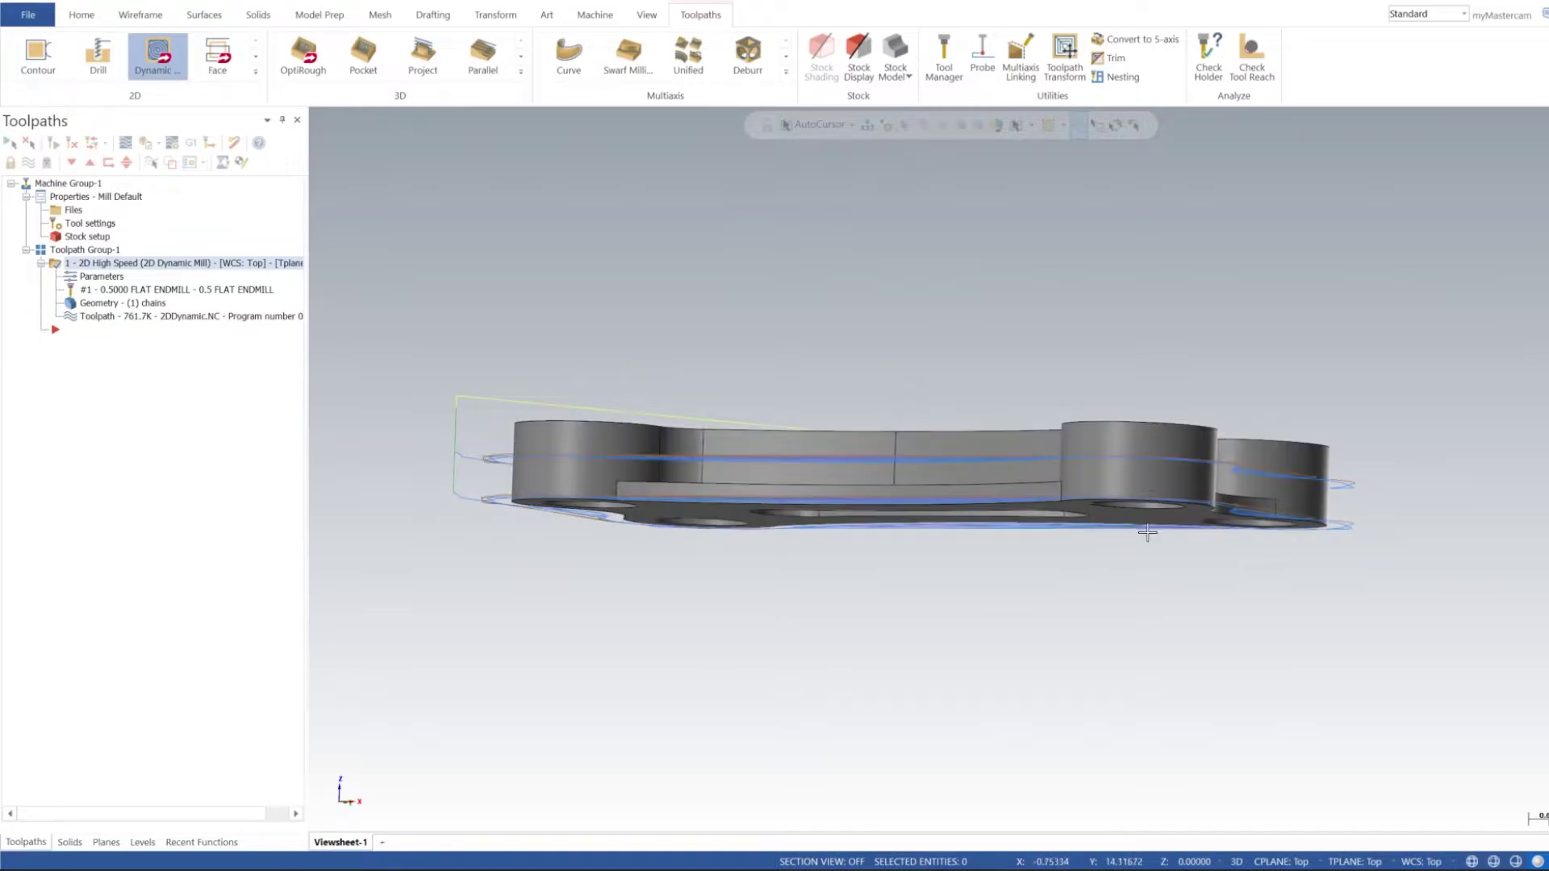
pyautogui.moveTo(1072, 331)
pyautogui.keyDown('shift'); pyautogui.mouseDown(button='middle')
pyautogui.moveTo(1073, 425)
pyautogui.moveTo(963, 520)
pyautogui.moveTo(1061, 433)
pyautogui.moveTo(1020, 509)
pyautogui.moveTo(944, 474)
pyautogui.mouseUp(button='middle'); pyautogui.keyUp('shift')
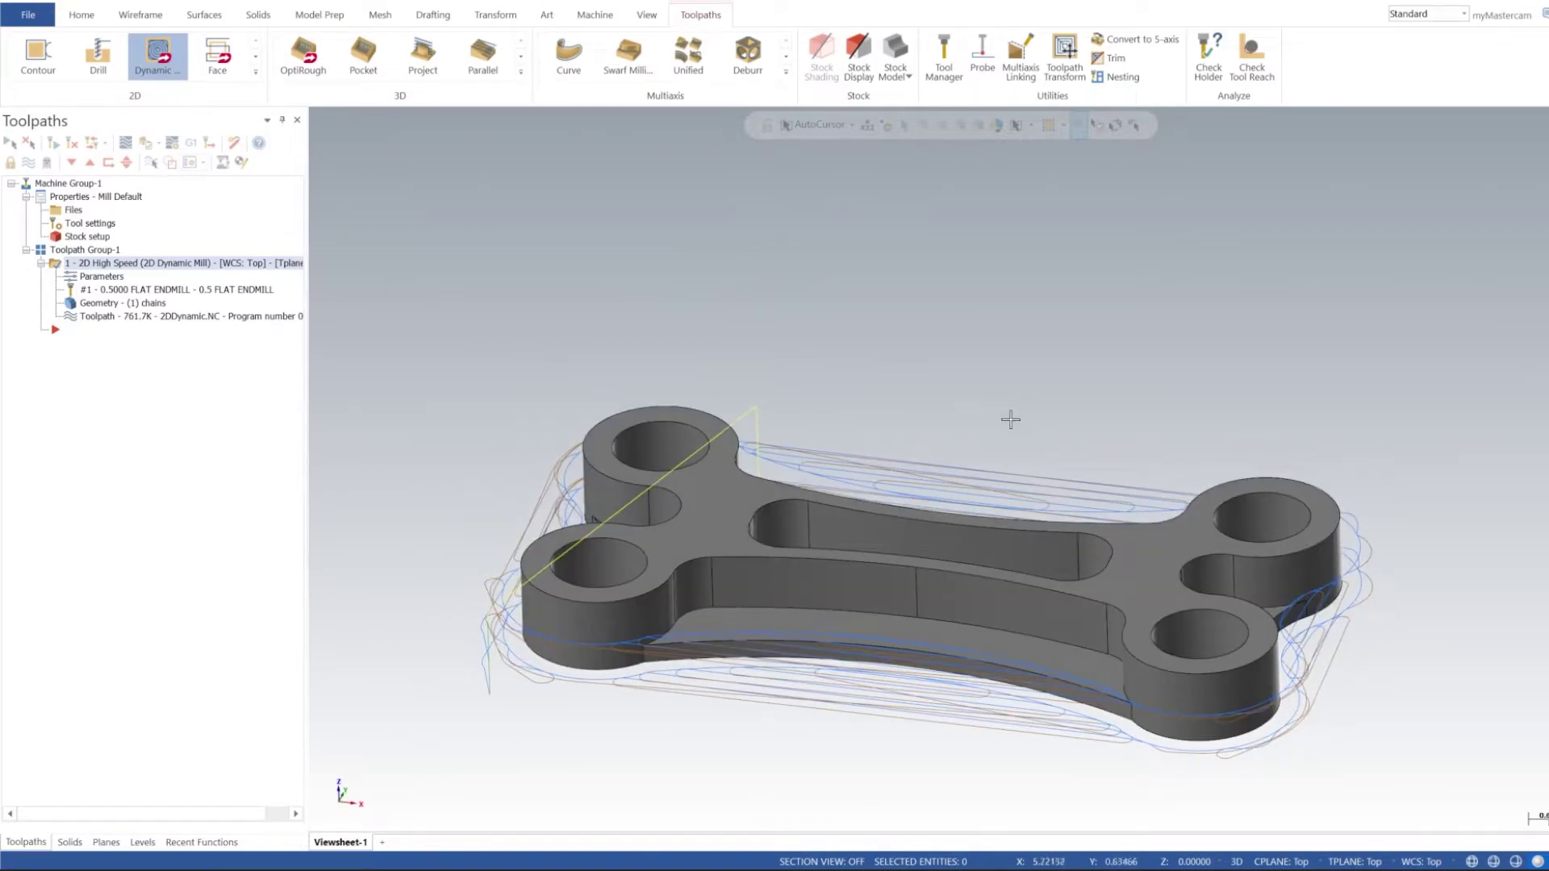
pyautogui.moveTo(1010, 418)
pyautogui.mouseDown(button='middle')
pyautogui.moveTo(993, 405)
pyautogui.moveTo(952, 434)
pyautogui.moveTo(886, 426)
pyautogui.moveTo(889, 406)
pyautogui.moveTo(881, 448)
pyautogui.mouseUp(button='middle')
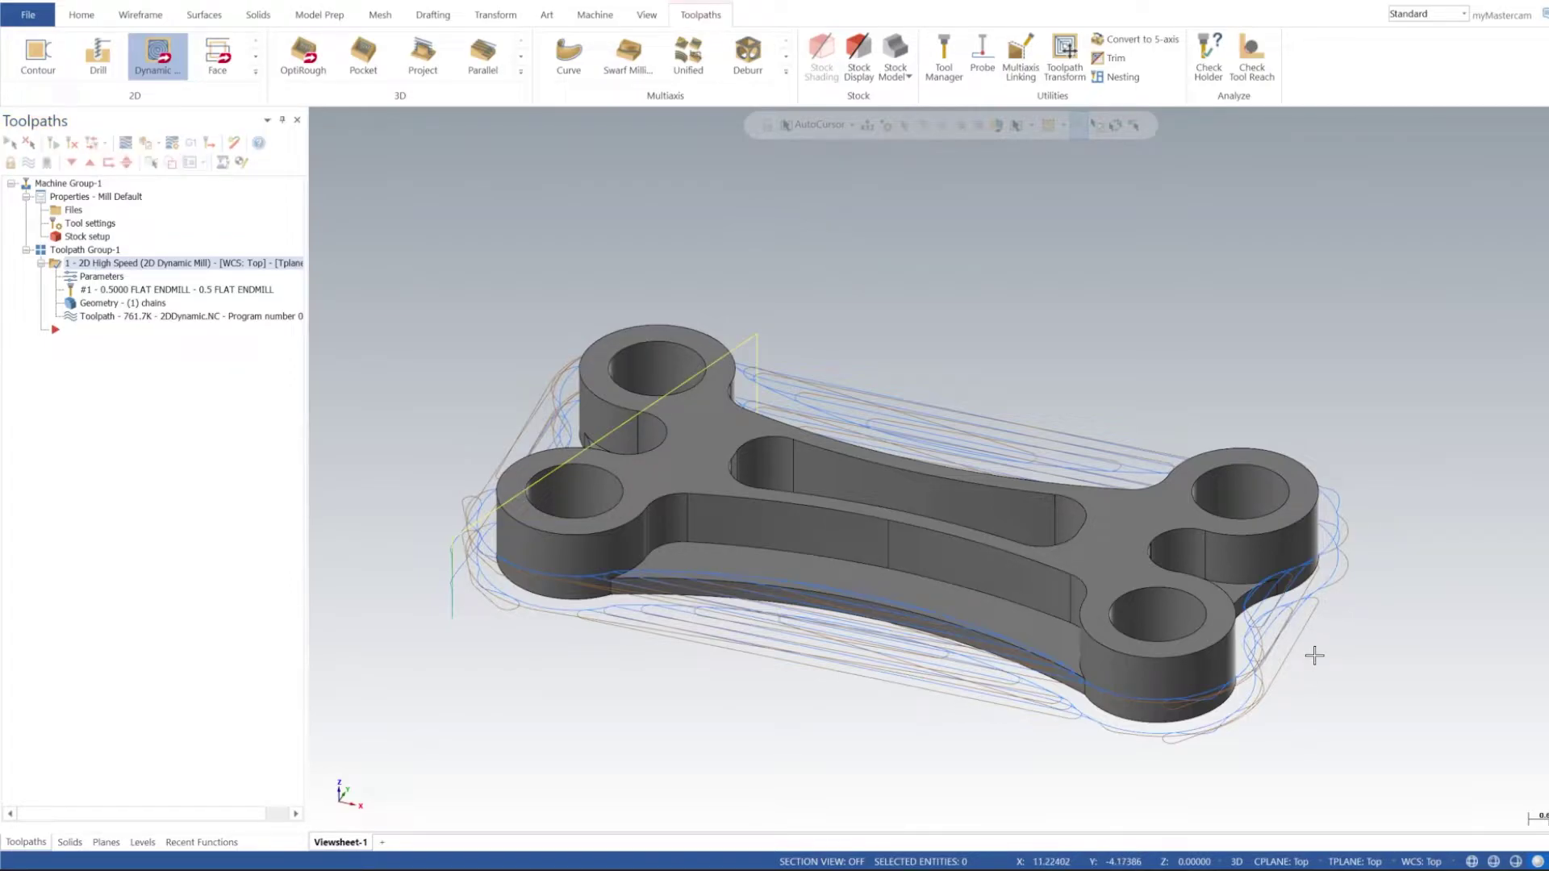
pyautogui.press('Up')
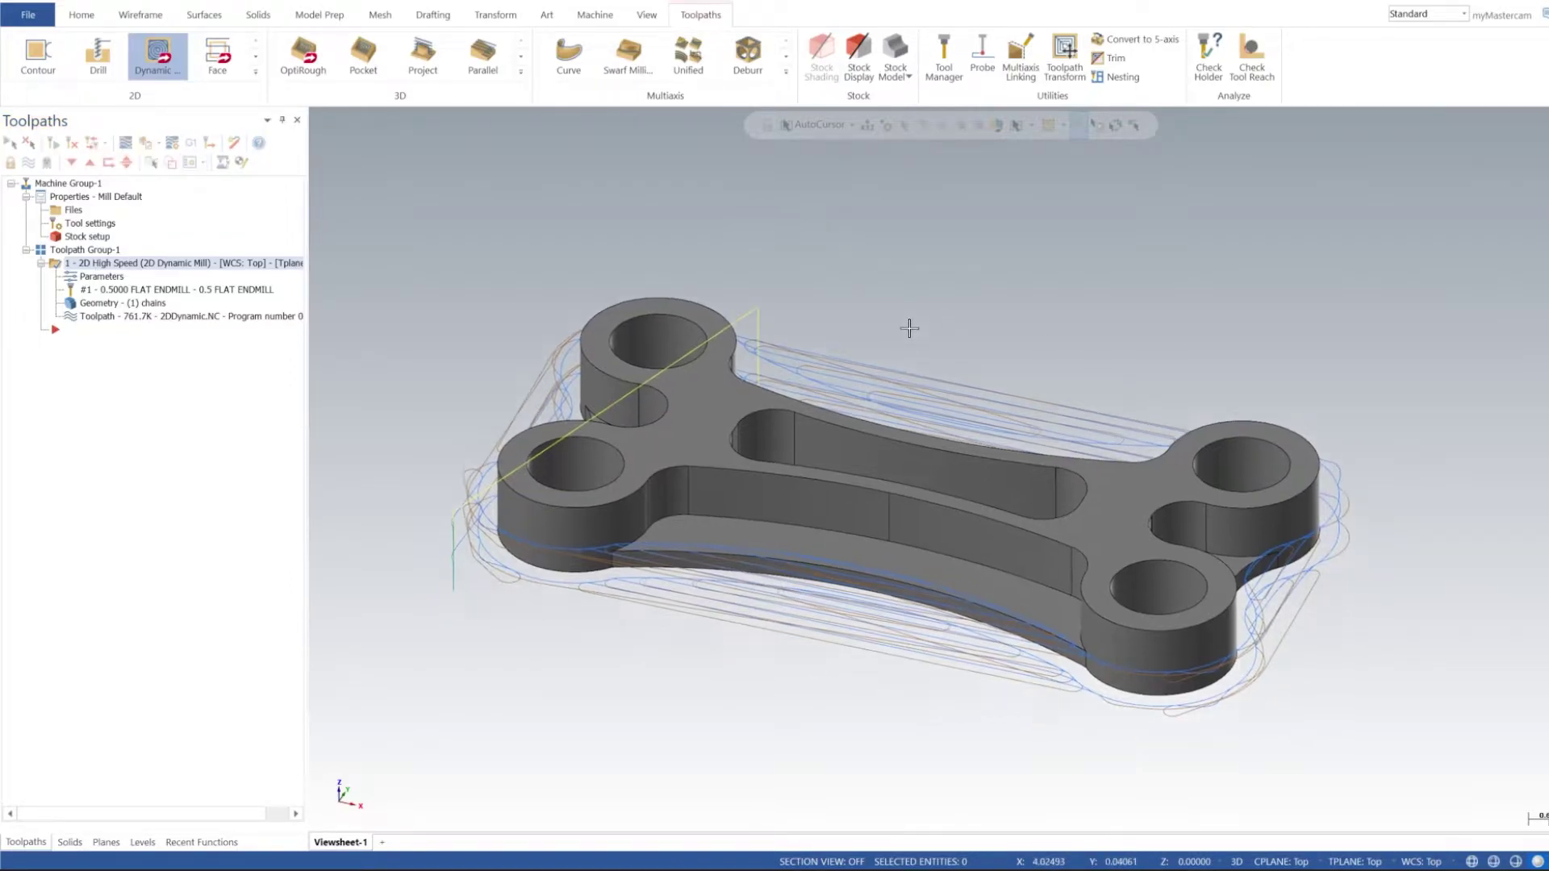
pyautogui.moveTo(914, 357)
pyautogui.mouseDown(button='middle')
pyautogui.moveTo(835, 478)
pyautogui.moveTo(875, 440)
pyautogui.mouseUp(button='middle')
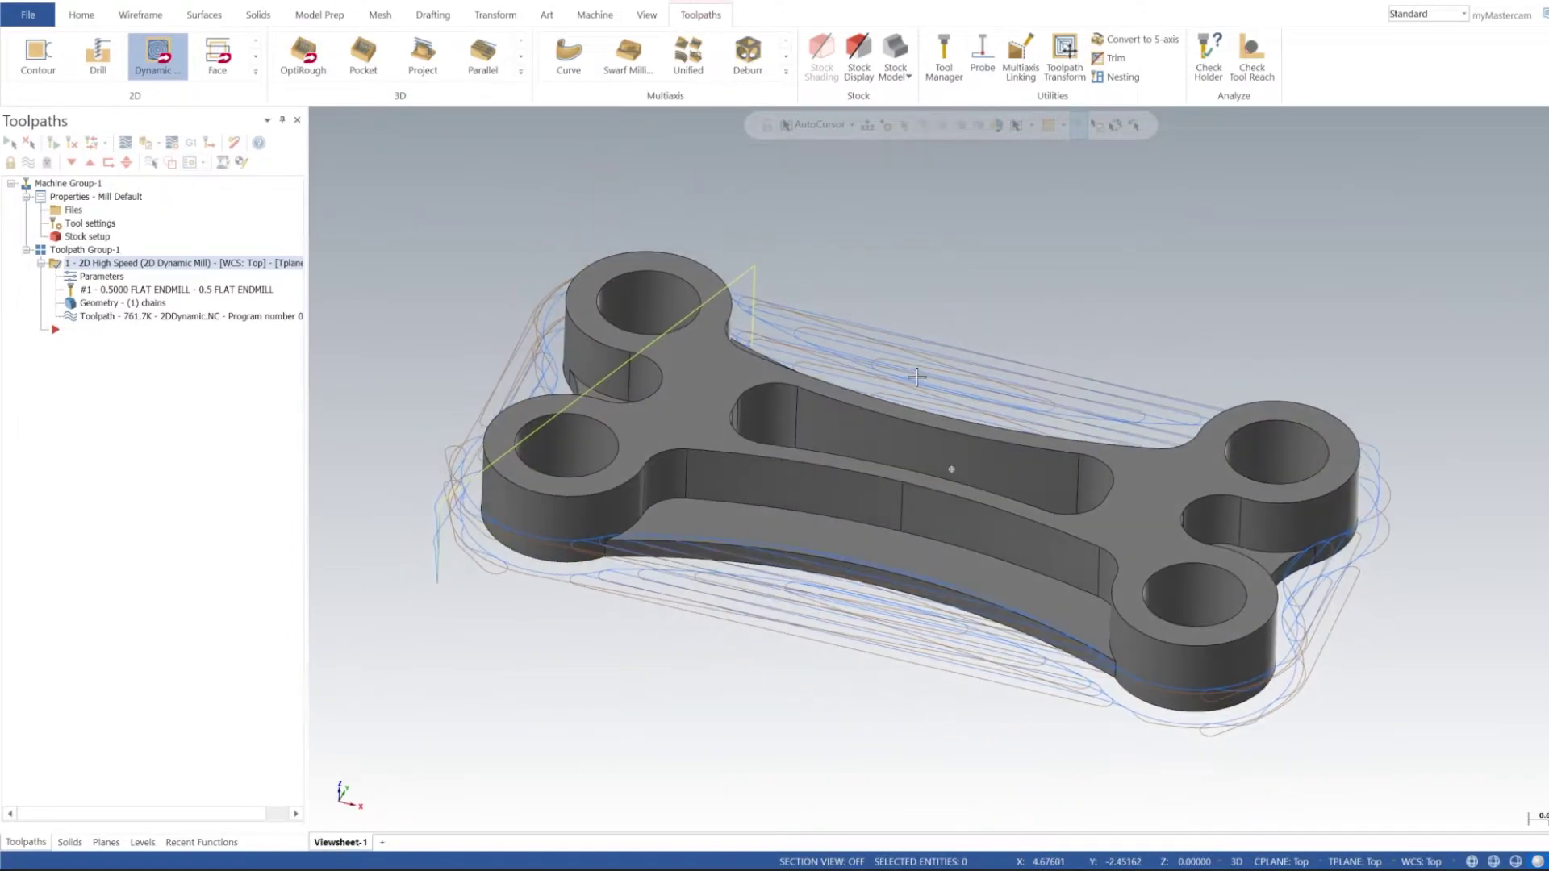
# Start a new Dynamic Mill toolpath, then pick and clear the part's bottom edge as a machining region
pyautogui.click(151, 60)
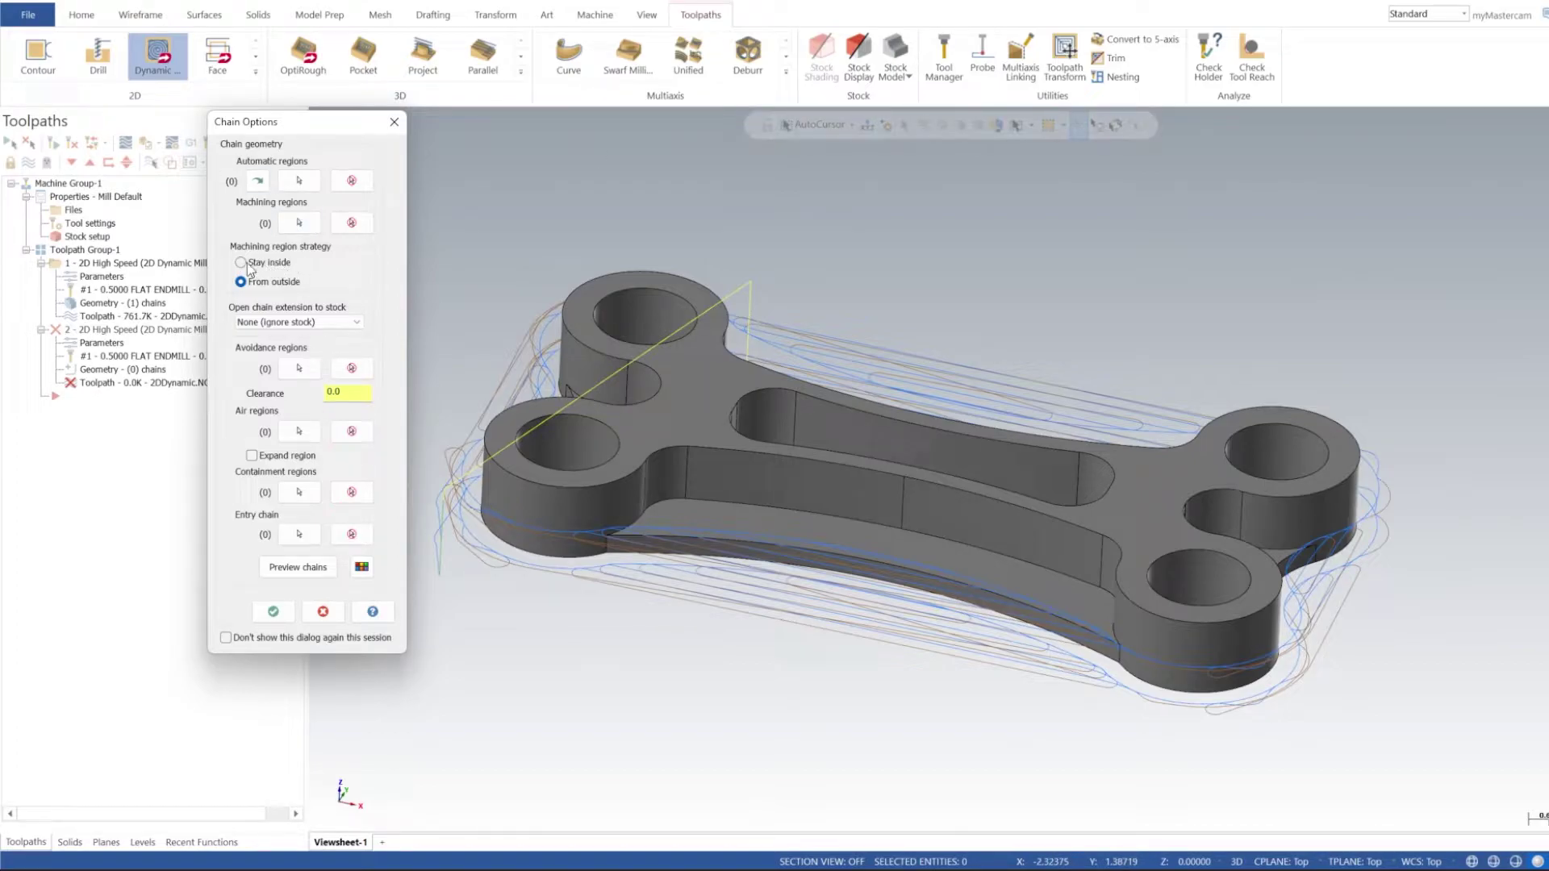
pyautogui.click(299, 223)
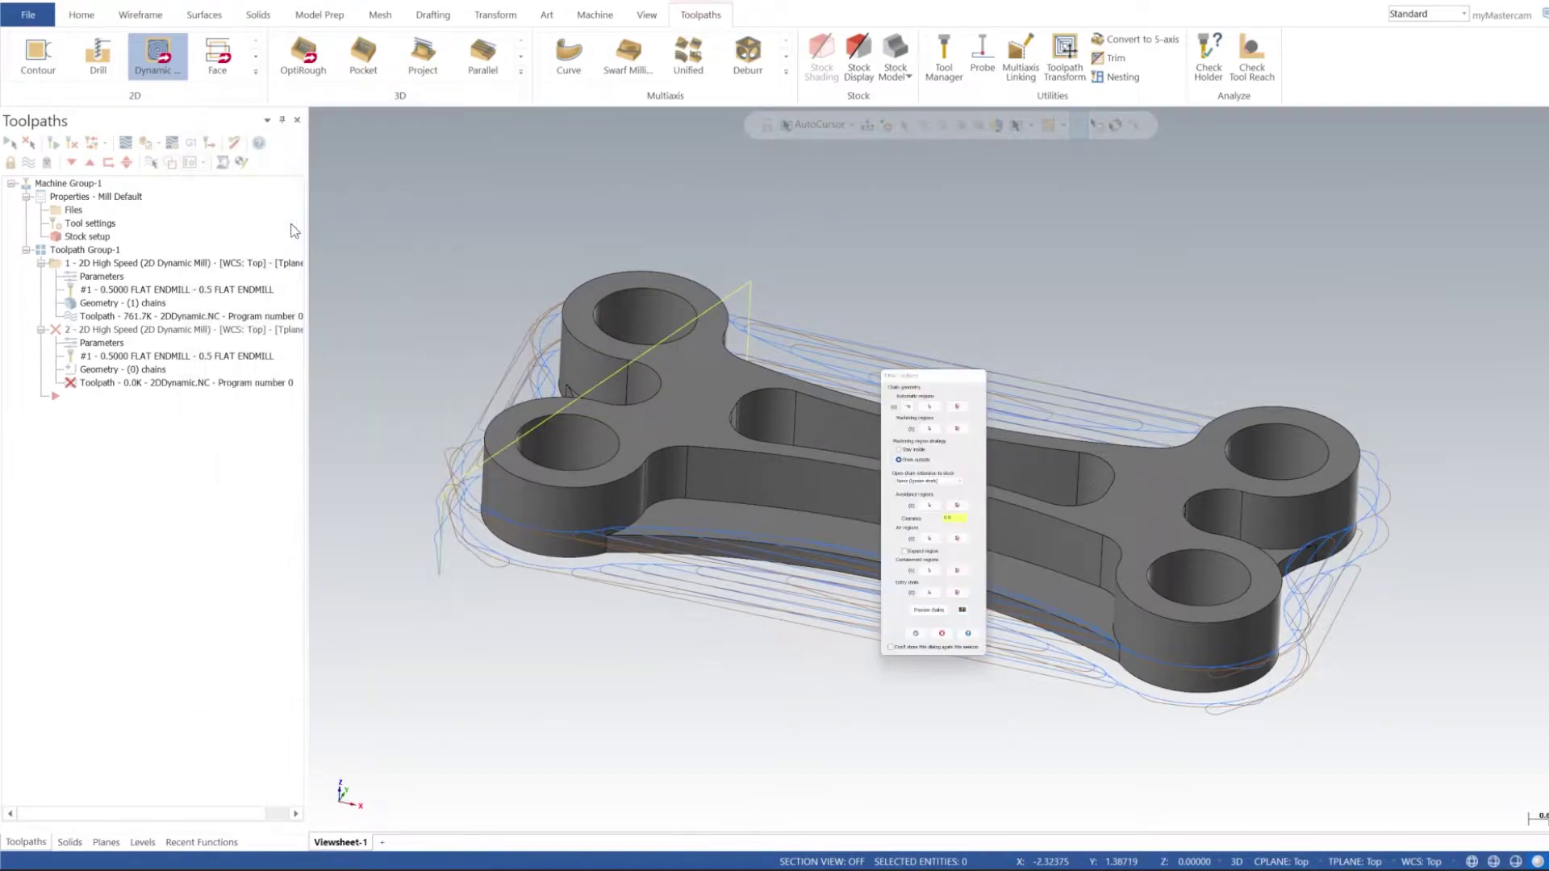
pyautogui.keyDown('ctrl'); pyautogui.moveTo(899, 469); pyautogui.dragTo(764, 491, button='middle'); pyautogui.keyUp('ctrl')
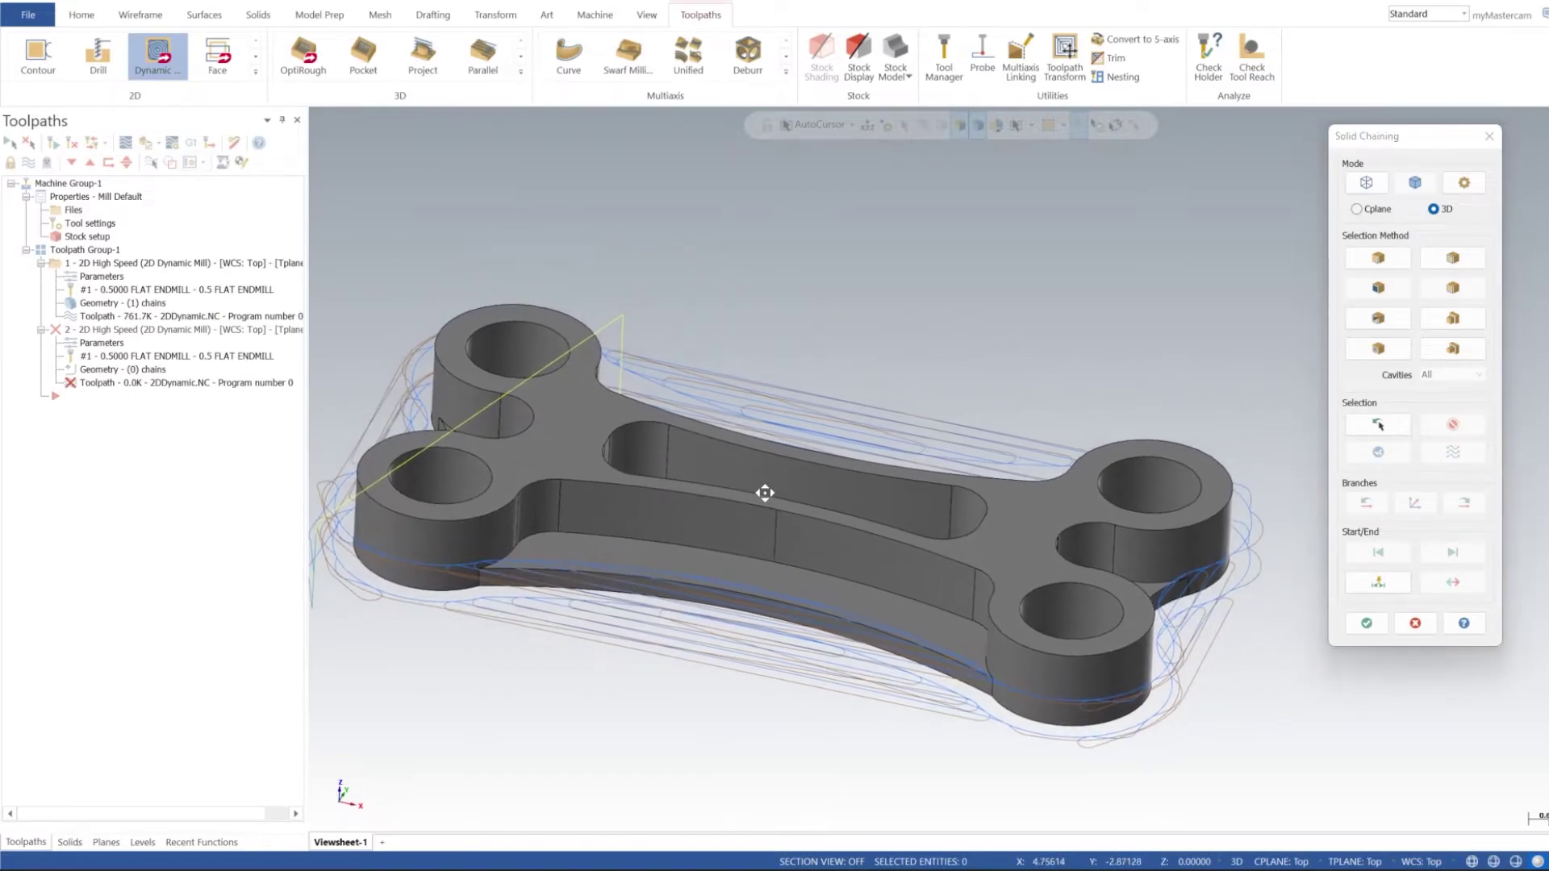
pyautogui.moveTo(878, 574); pyautogui.dragTo(968, 623, button='middle')
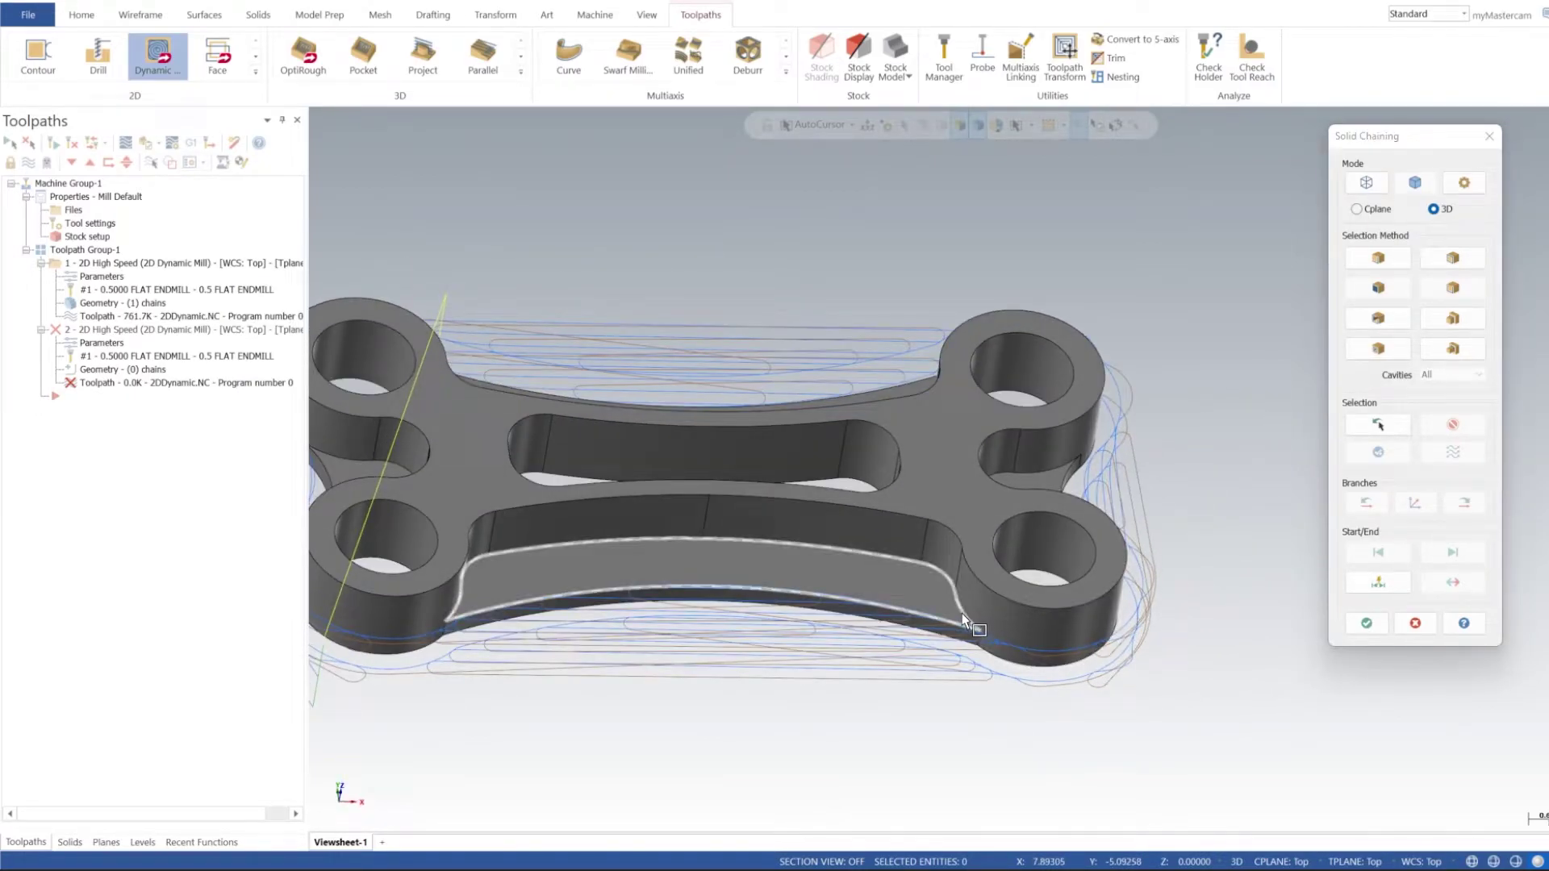
pyautogui.click(965, 619)
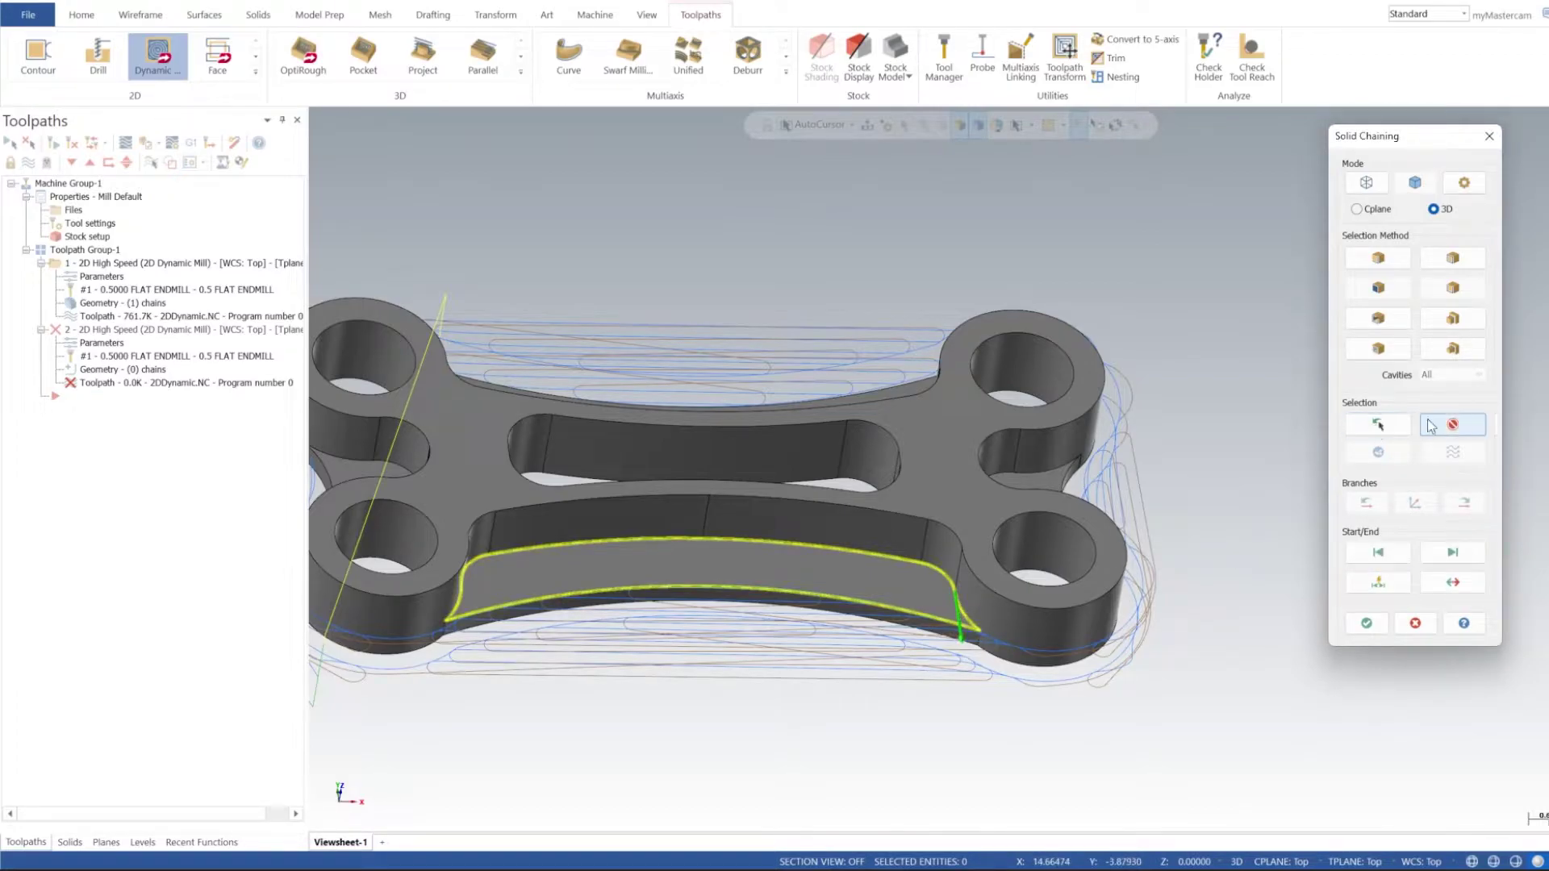
pyautogui.click(1452, 425)
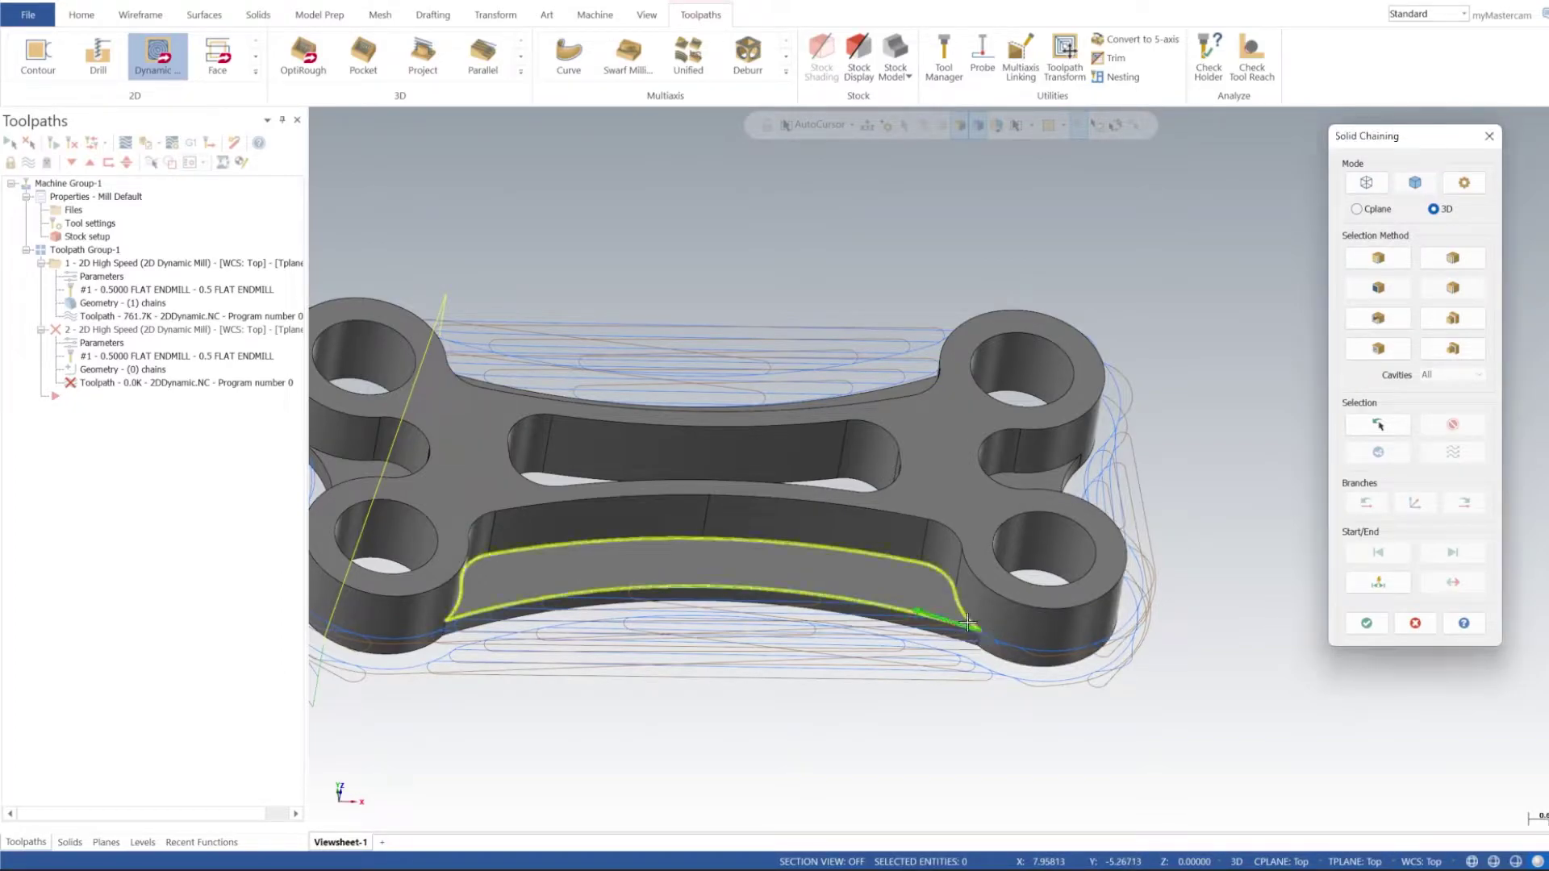
# From a top view, pick the pocket's inner edge loop
pyautogui.moveTo(856, 560)
pyautogui.mouseDown(button='middle')
pyautogui.moveTo(836, 602)
pyautogui.moveTo(1316, 558)
pyautogui.mouseUp(button='middle')
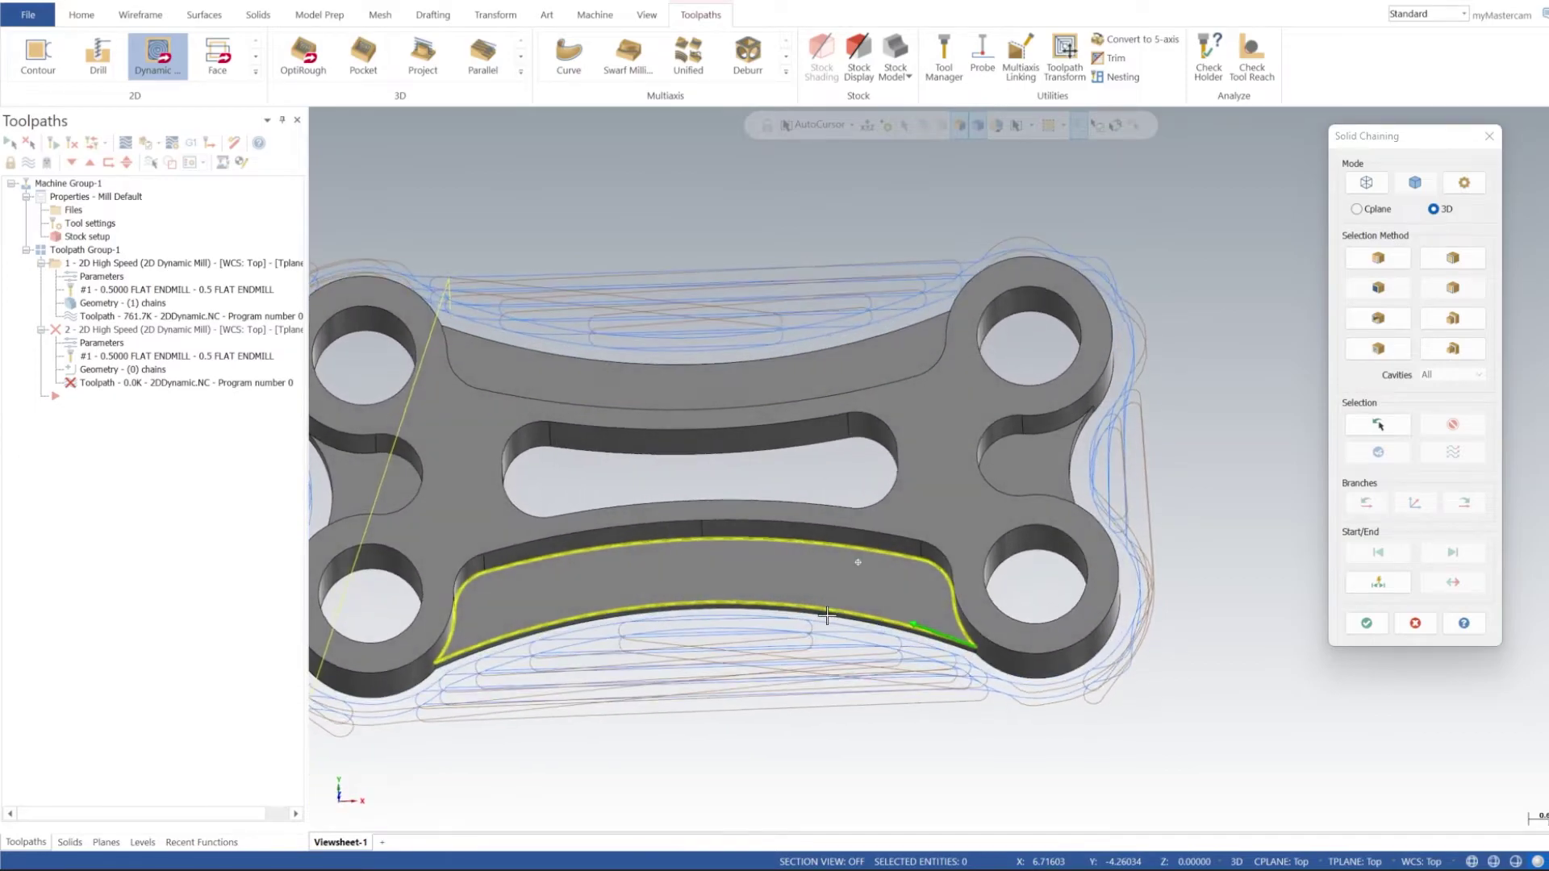
pyautogui.click(1386, 583)
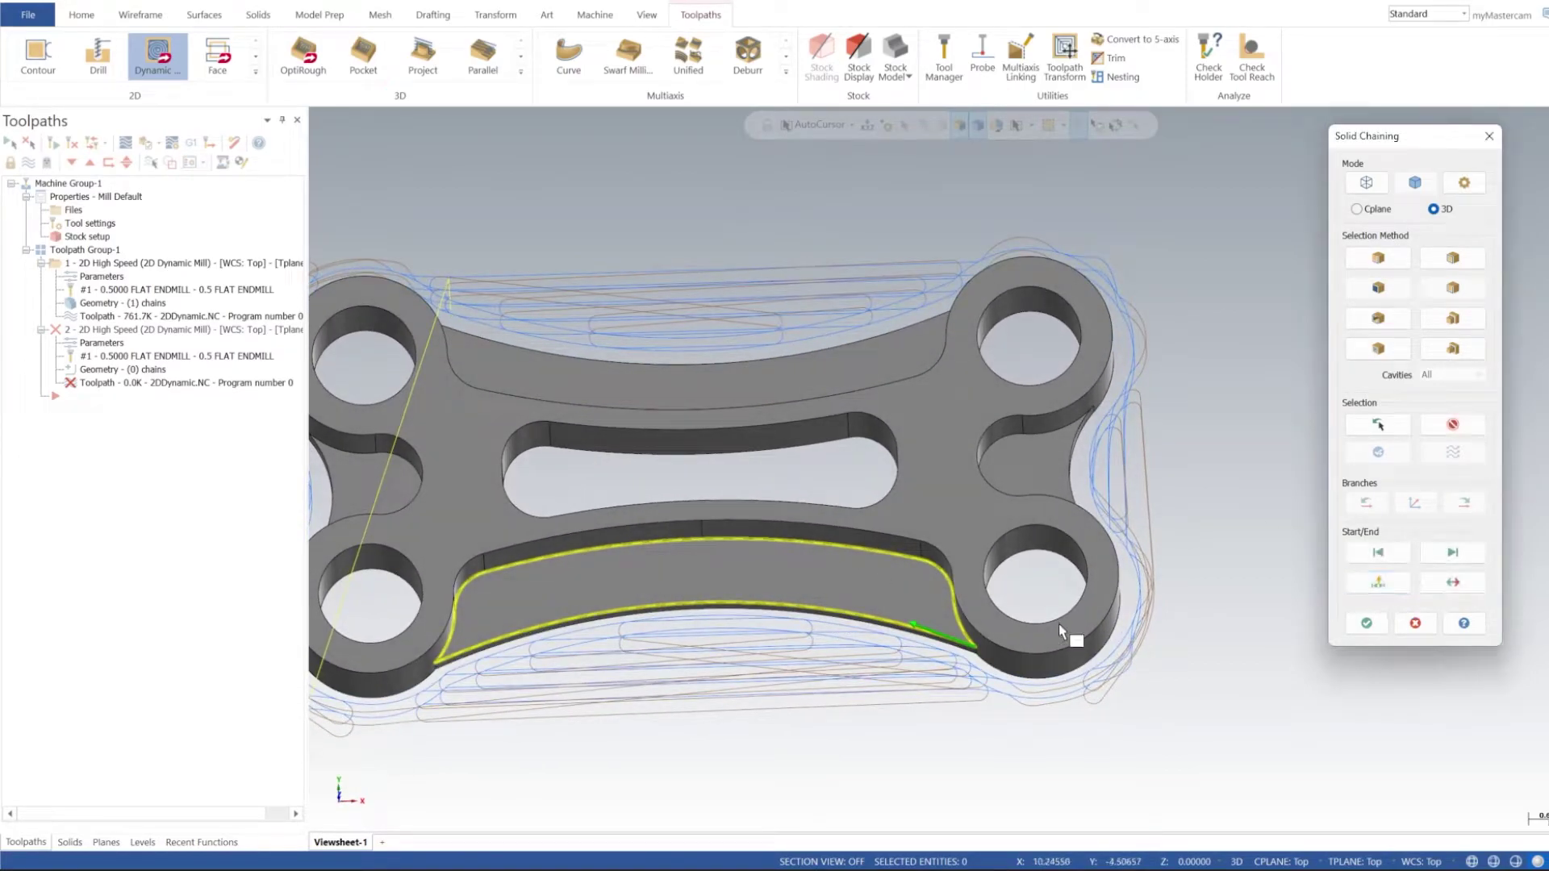
pyautogui.click(966, 651)
# Chain the open pocket edge from its right end, extending three branches, and accept it
pyautogui.click(1452, 424)
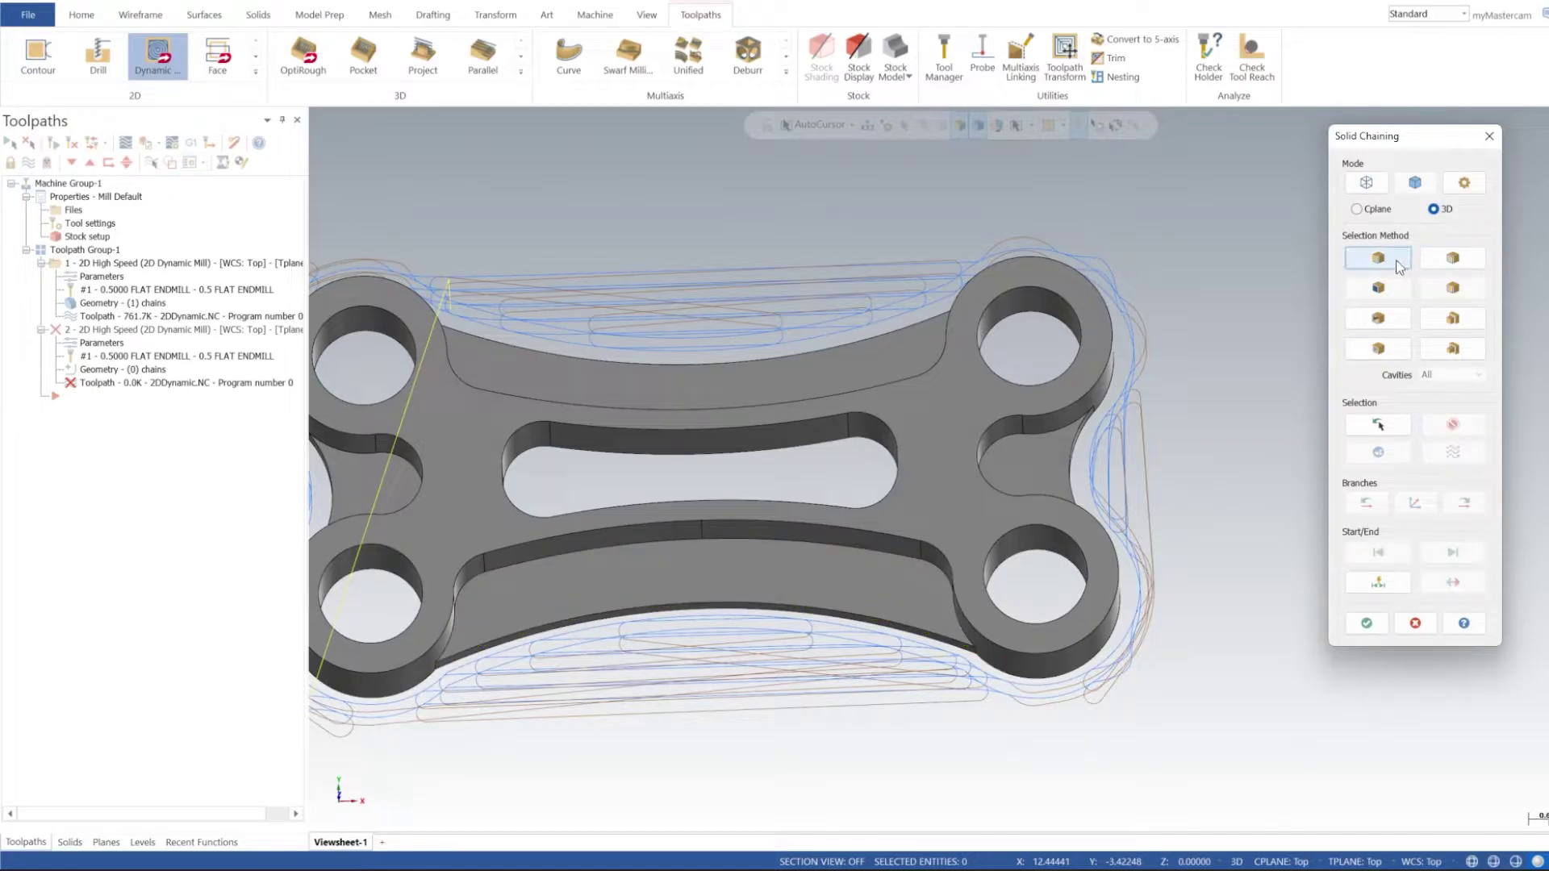
pyautogui.moveTo(826, 561)
pyautogui.mouseDown(button='middle')
pyautogui.moveTo(960, 539)
pyautogui.moveTo(1047, 553)
pyautogui.mouseUp(button='middle')
pyautogui.scroll(2, 1047, 553)
pyautogui.scroll(3, 1048, 558)
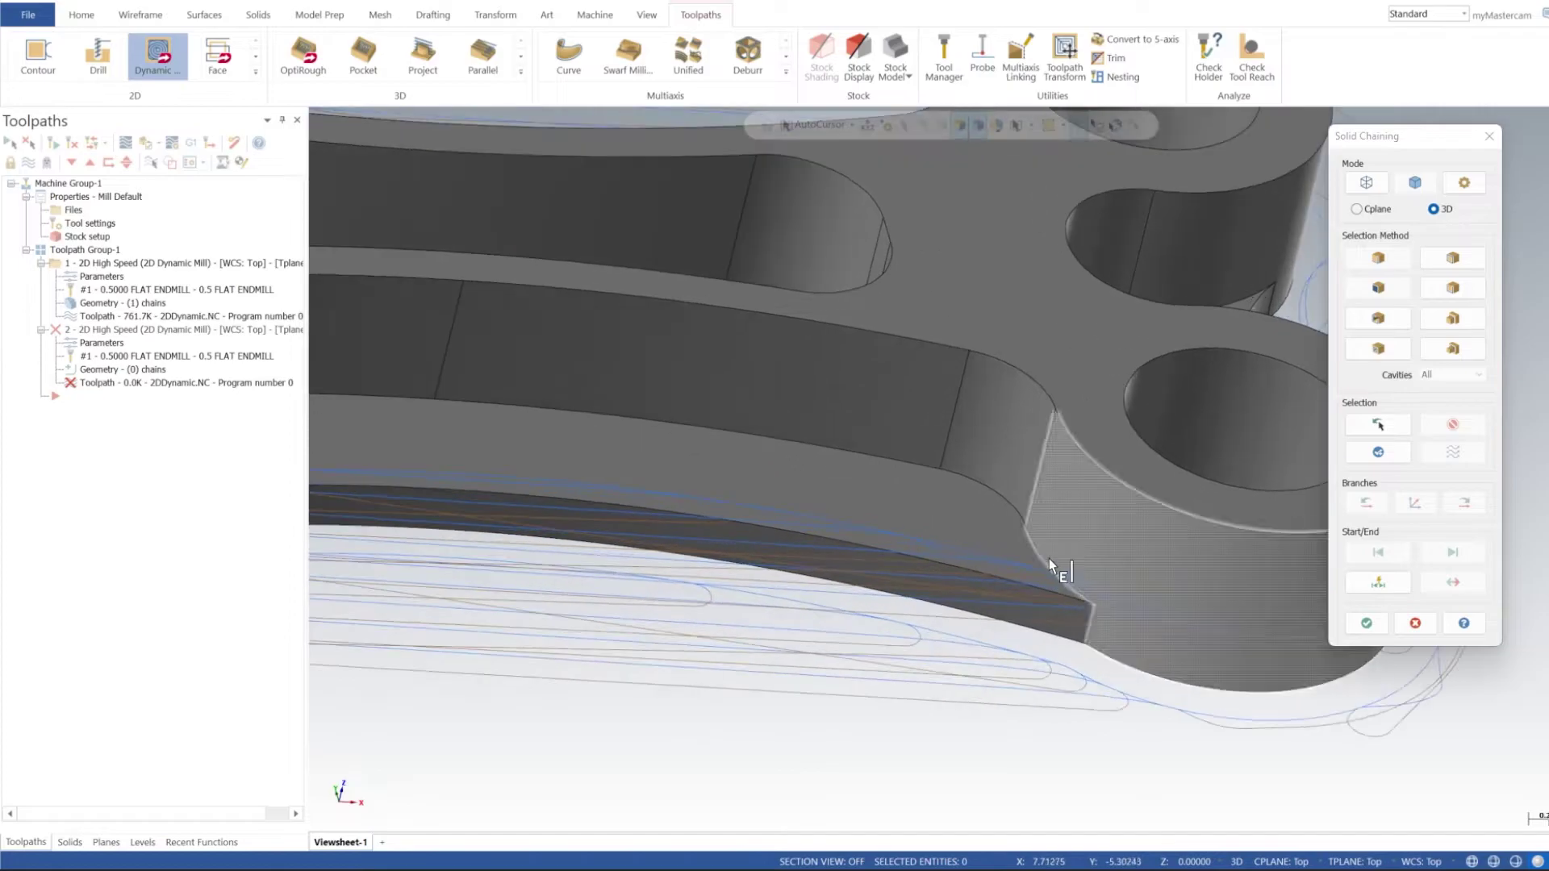
pyautogui.scroll(1, 1069, 588)
pyautogui.click(1070, 587)
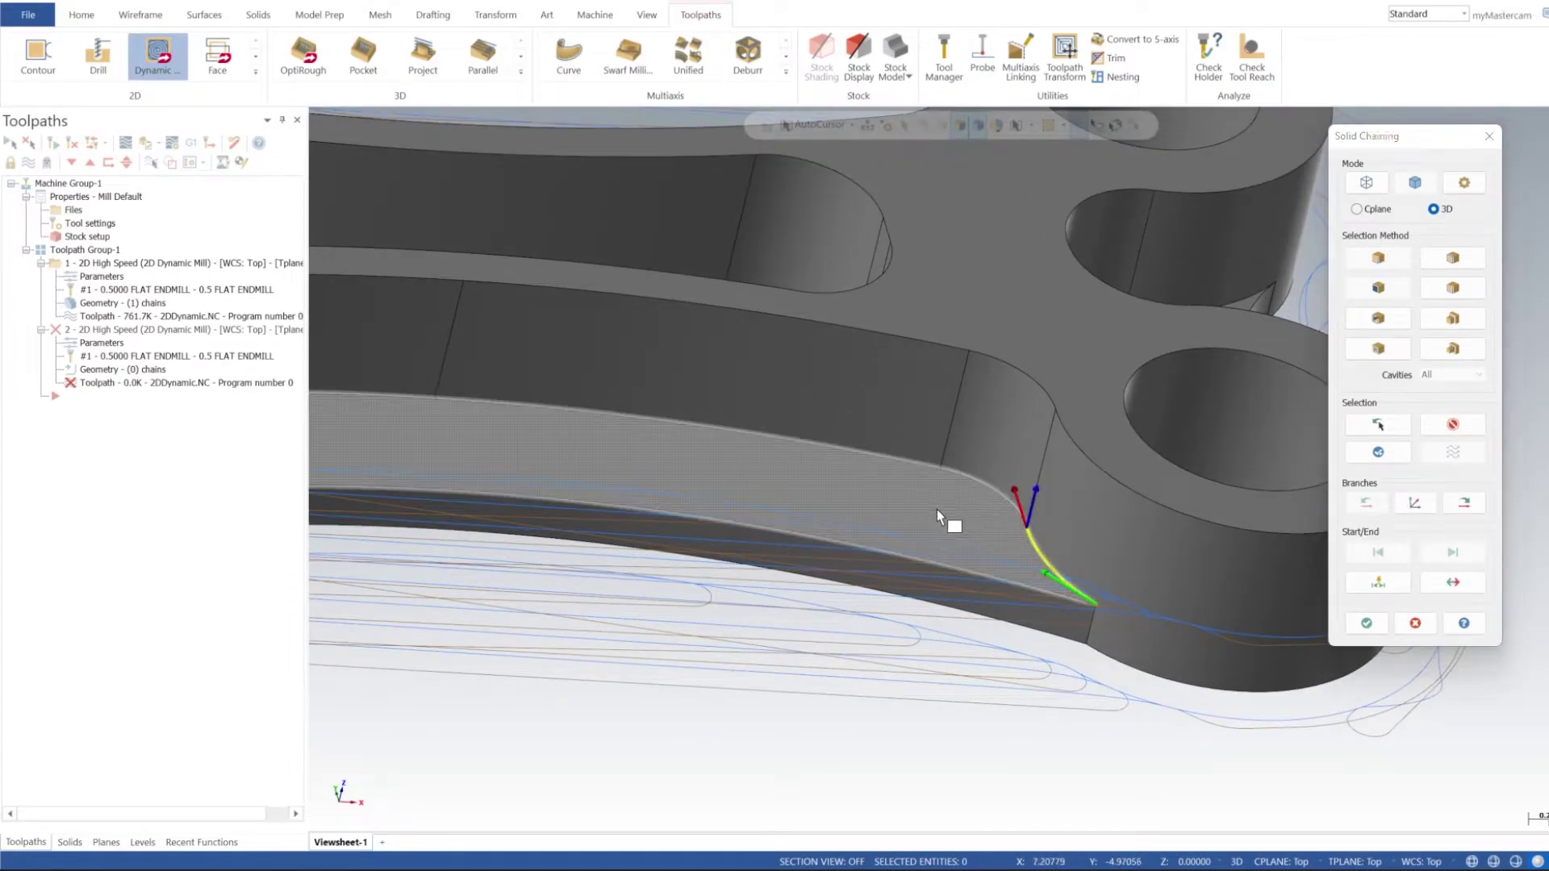
pyautogui.moveTo(938, 509)
pyautogui.mouseDown(button='middle')
pyautogui.moveTo(964, 505)
pyautogui.moveTo(914, 506)
pyautogui.mouseUp(button='middle')
pyautogui.scroll(-2, 914, 506)
pyautogui.scroll(-2, 972, 543)
pyautogui.scroll(-1, 1261, 560)
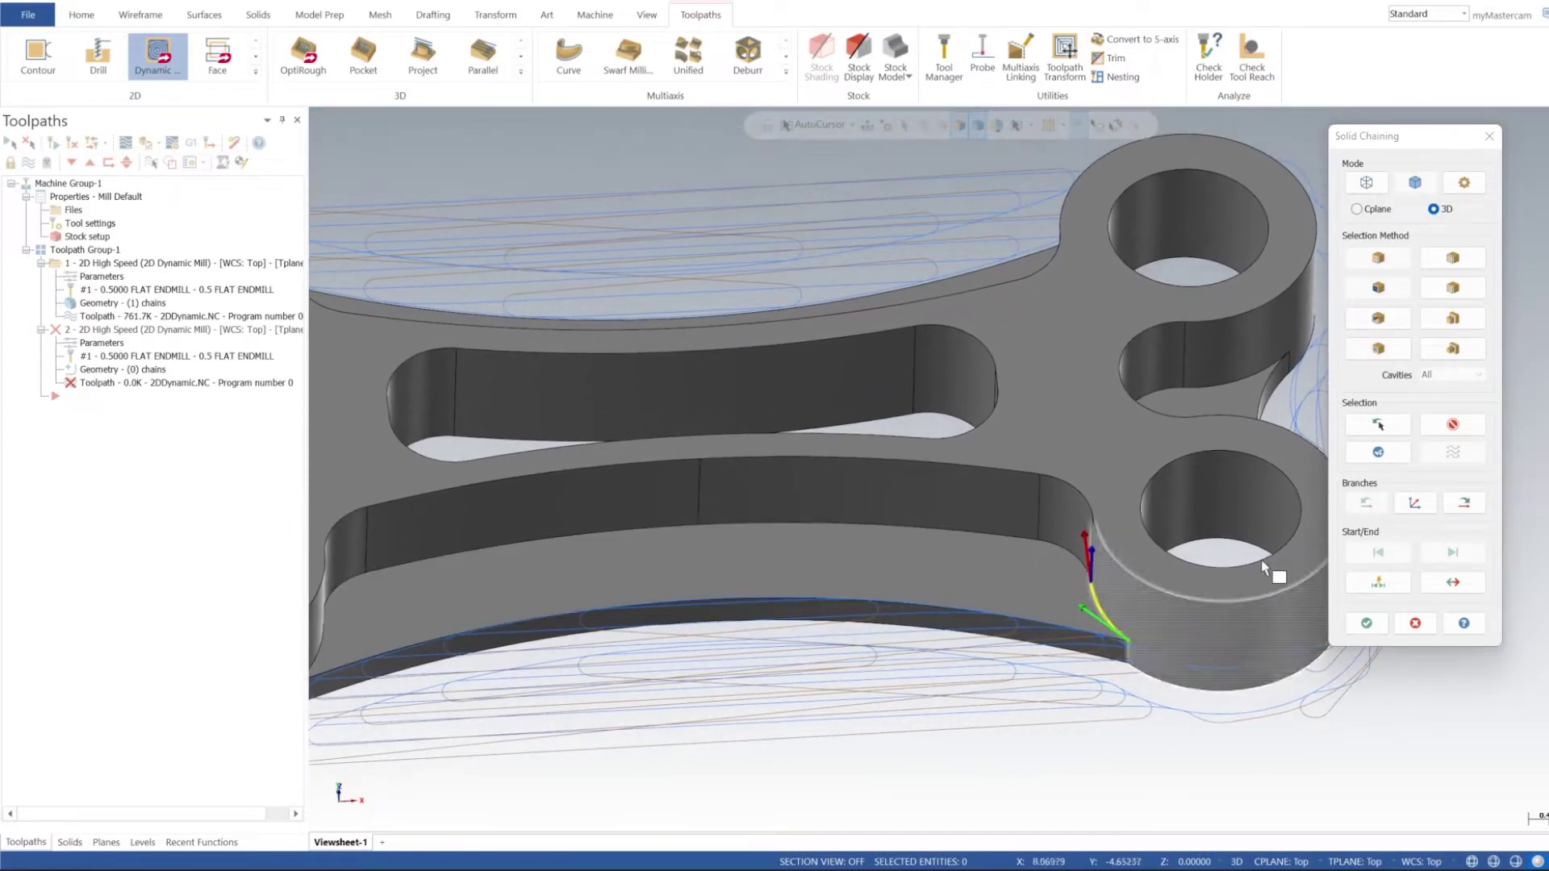
pyautogui.click(1470, 505)
pyautogui.click(1470, 506)
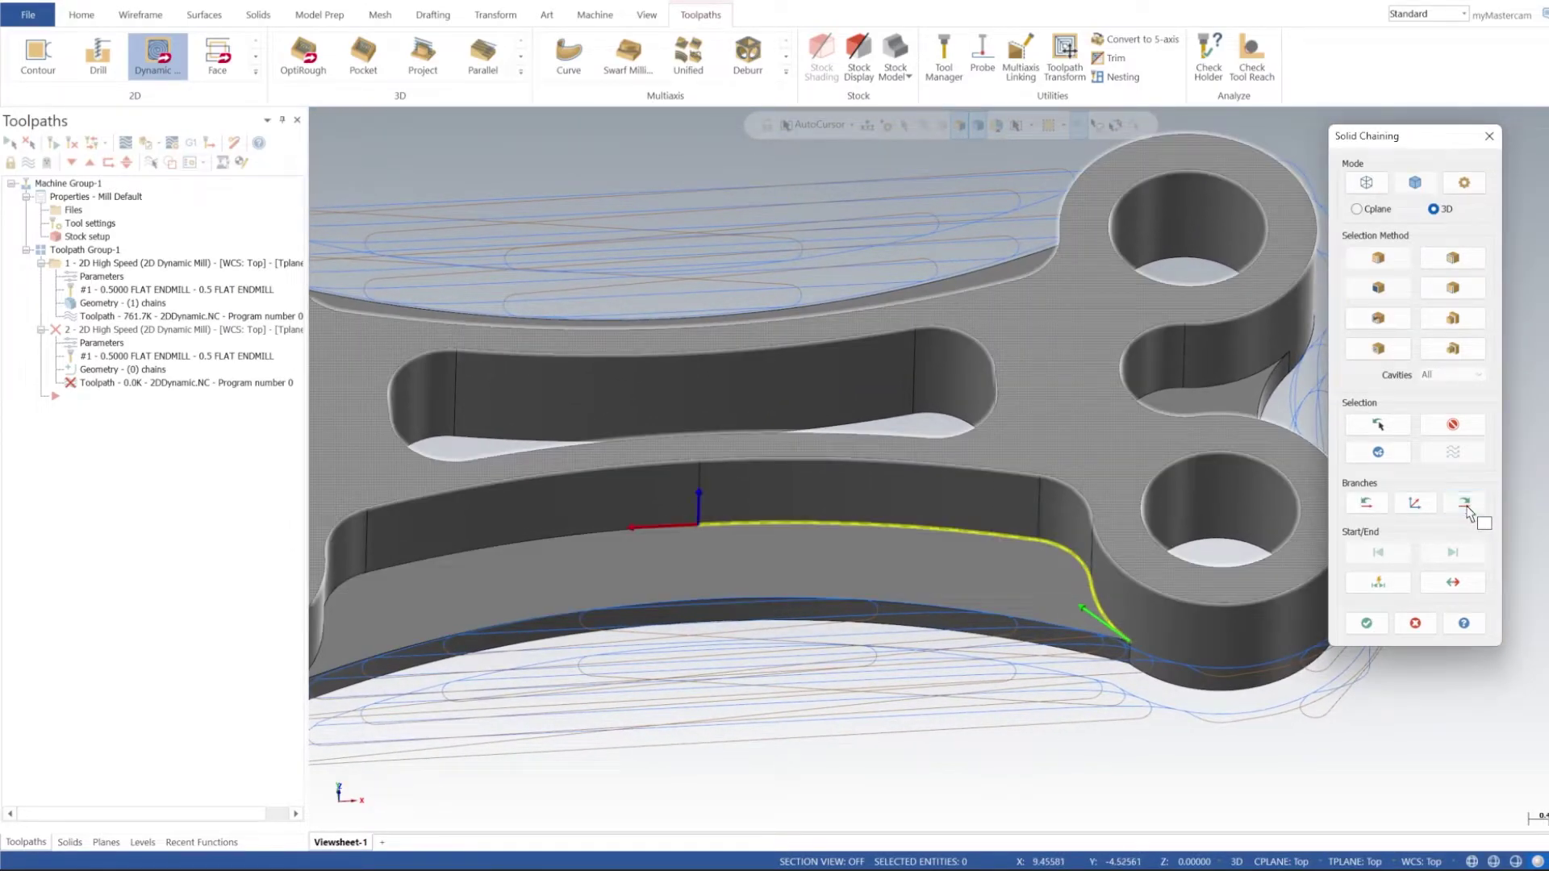
pyautogui.click(1469, 509)
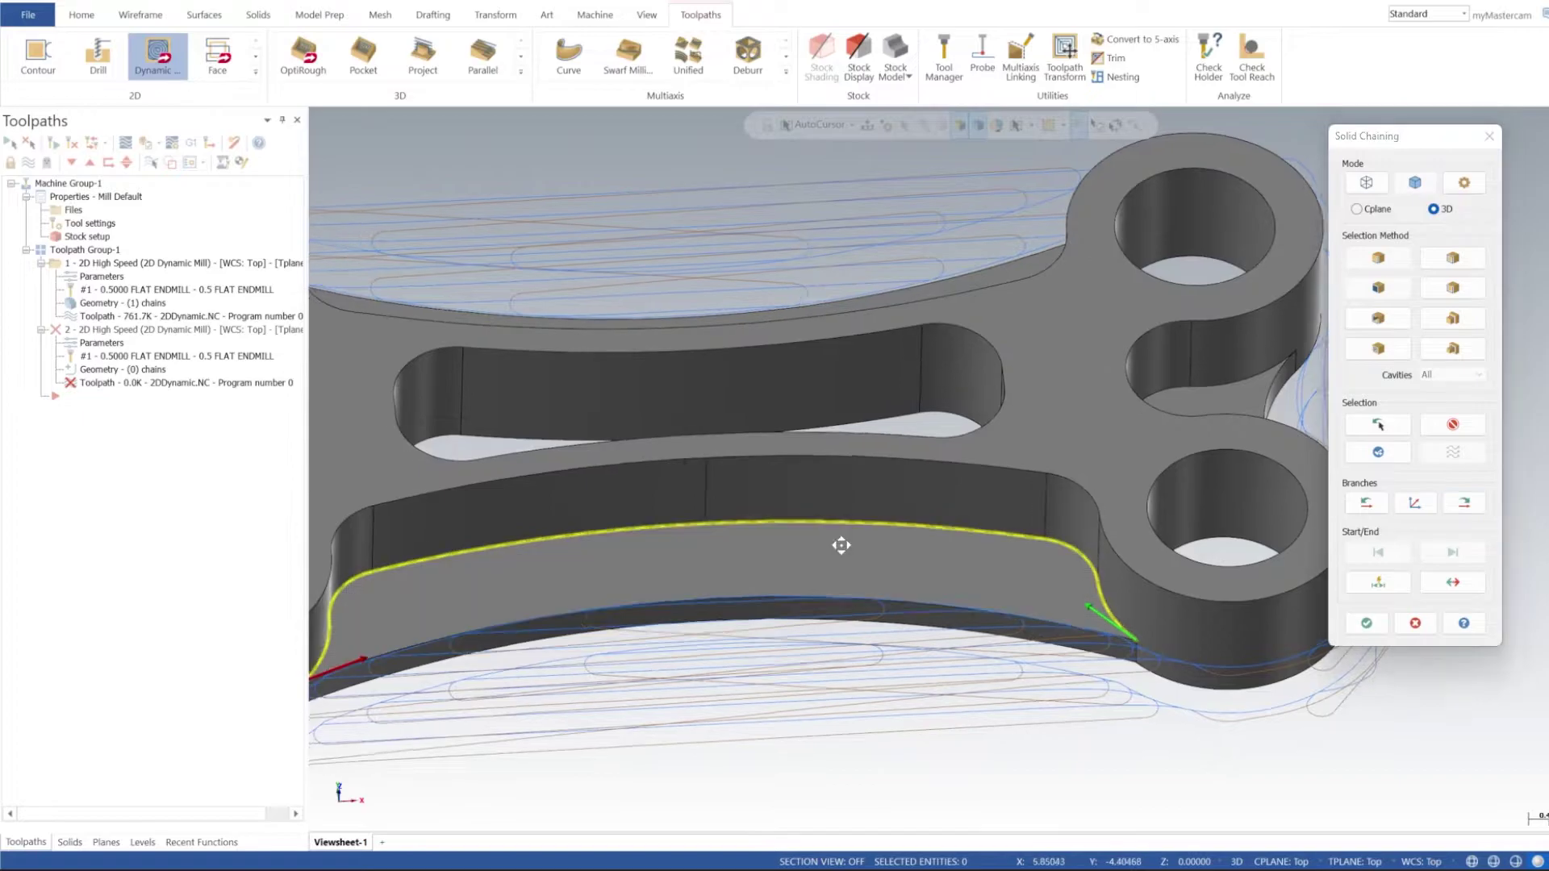
pyautogui.moveTo(840, 542); pyautogui.dragTo(891, 529, button='middle')
pyautogui.scroll(-2, 892, 529)
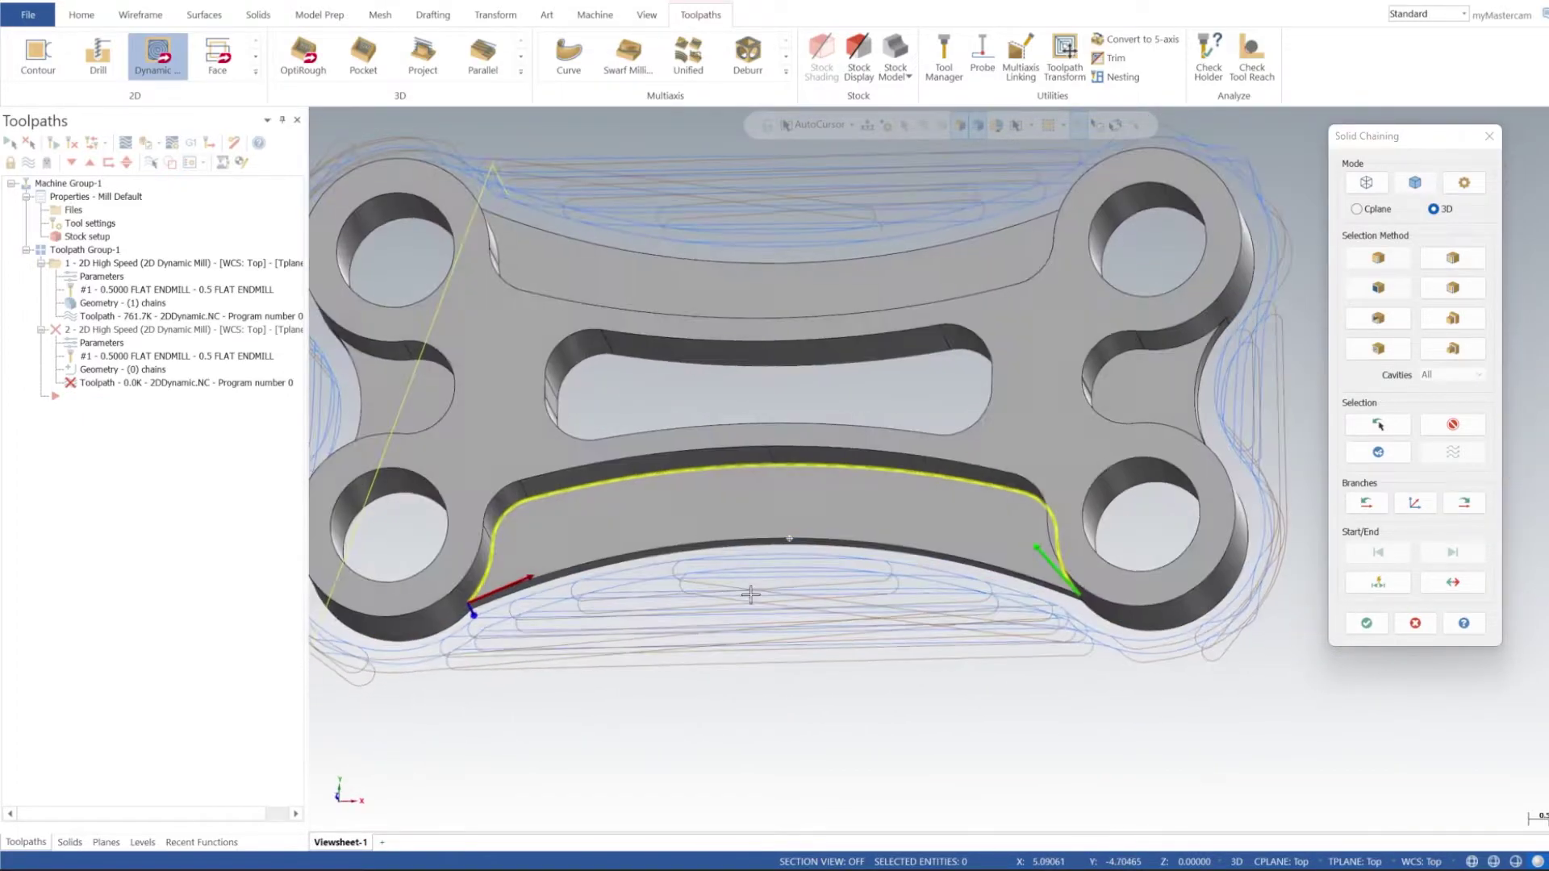
pyautogui.moveTo(795, 543); pyautogui.dragTo(1048, 596, button='middle')
pyautogui.scroll(3, 1158, 525)
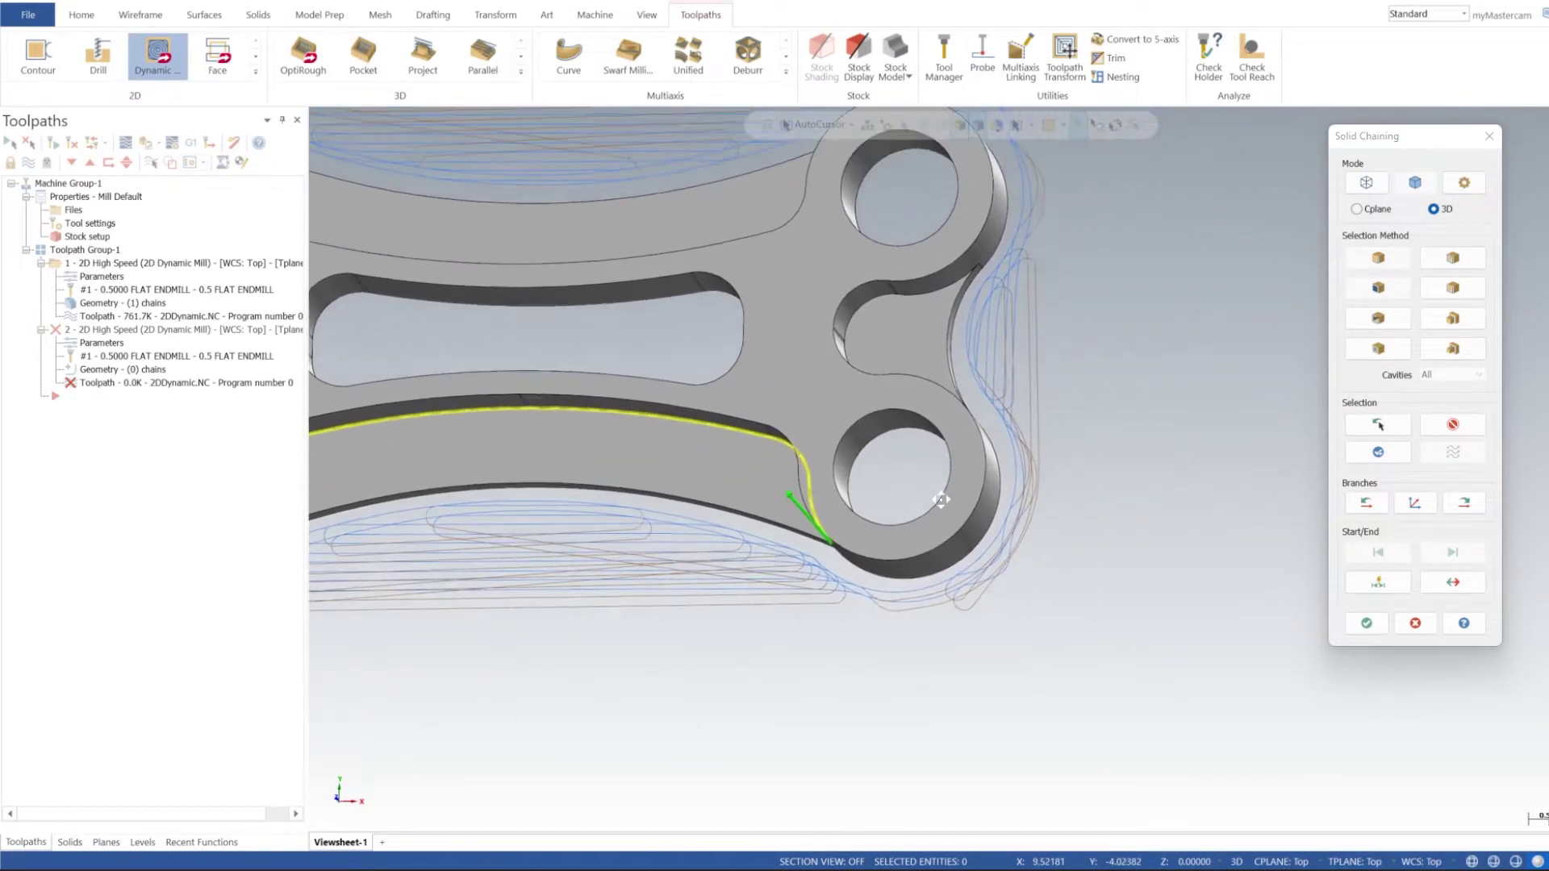
pyautogui.scroll(-2, 1159, 526)
pyautogui.click(1387, 620)
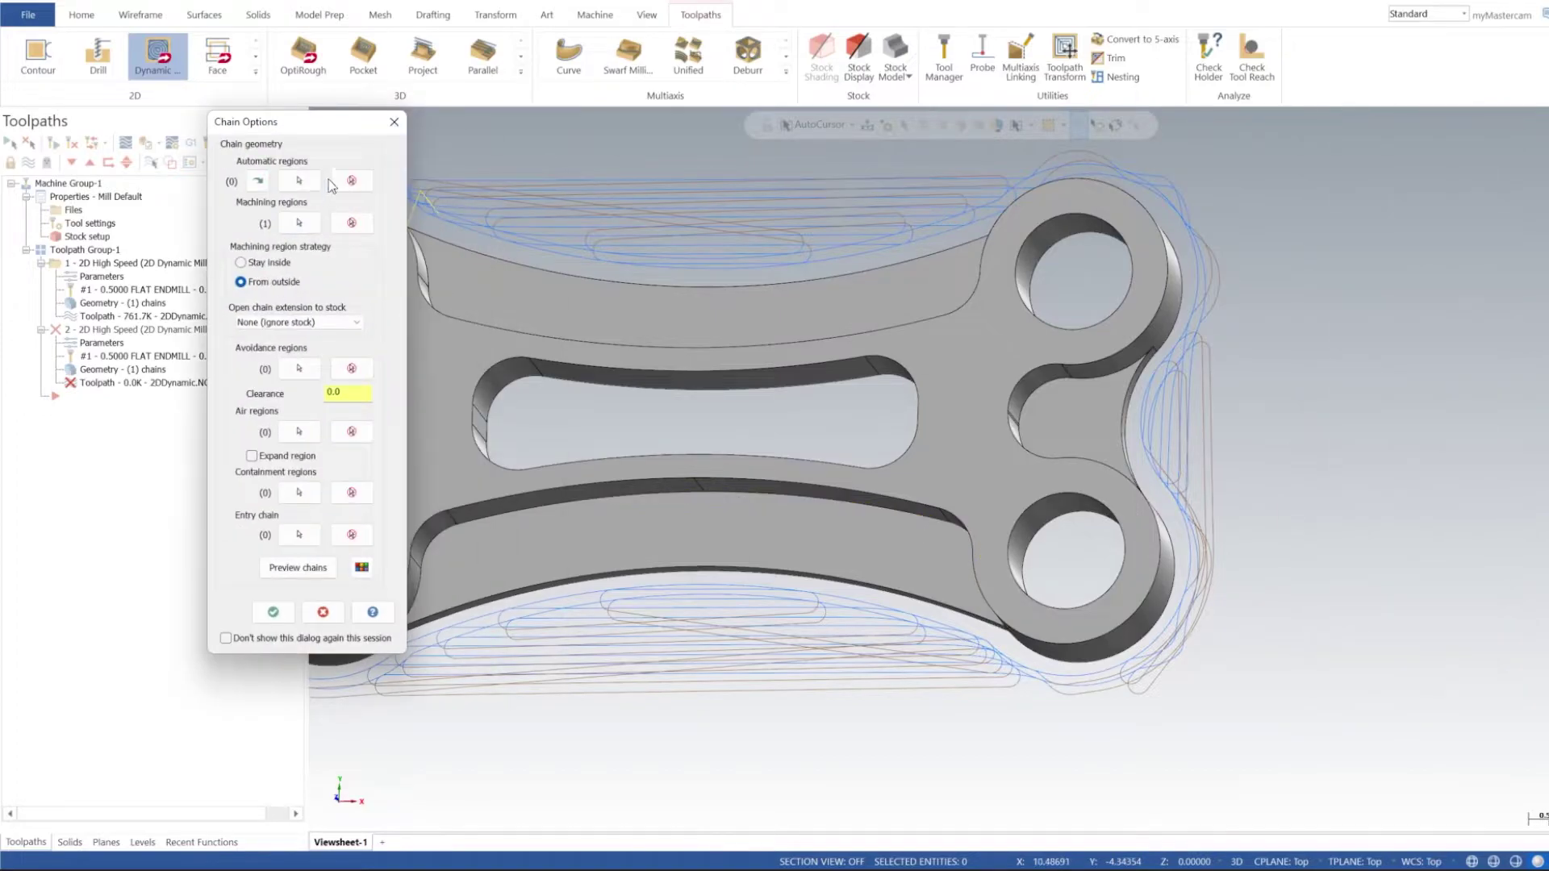
# Add a chain along the other open pocket's wall, extended two branches, and accept it
pyautogui.click(299, 223)
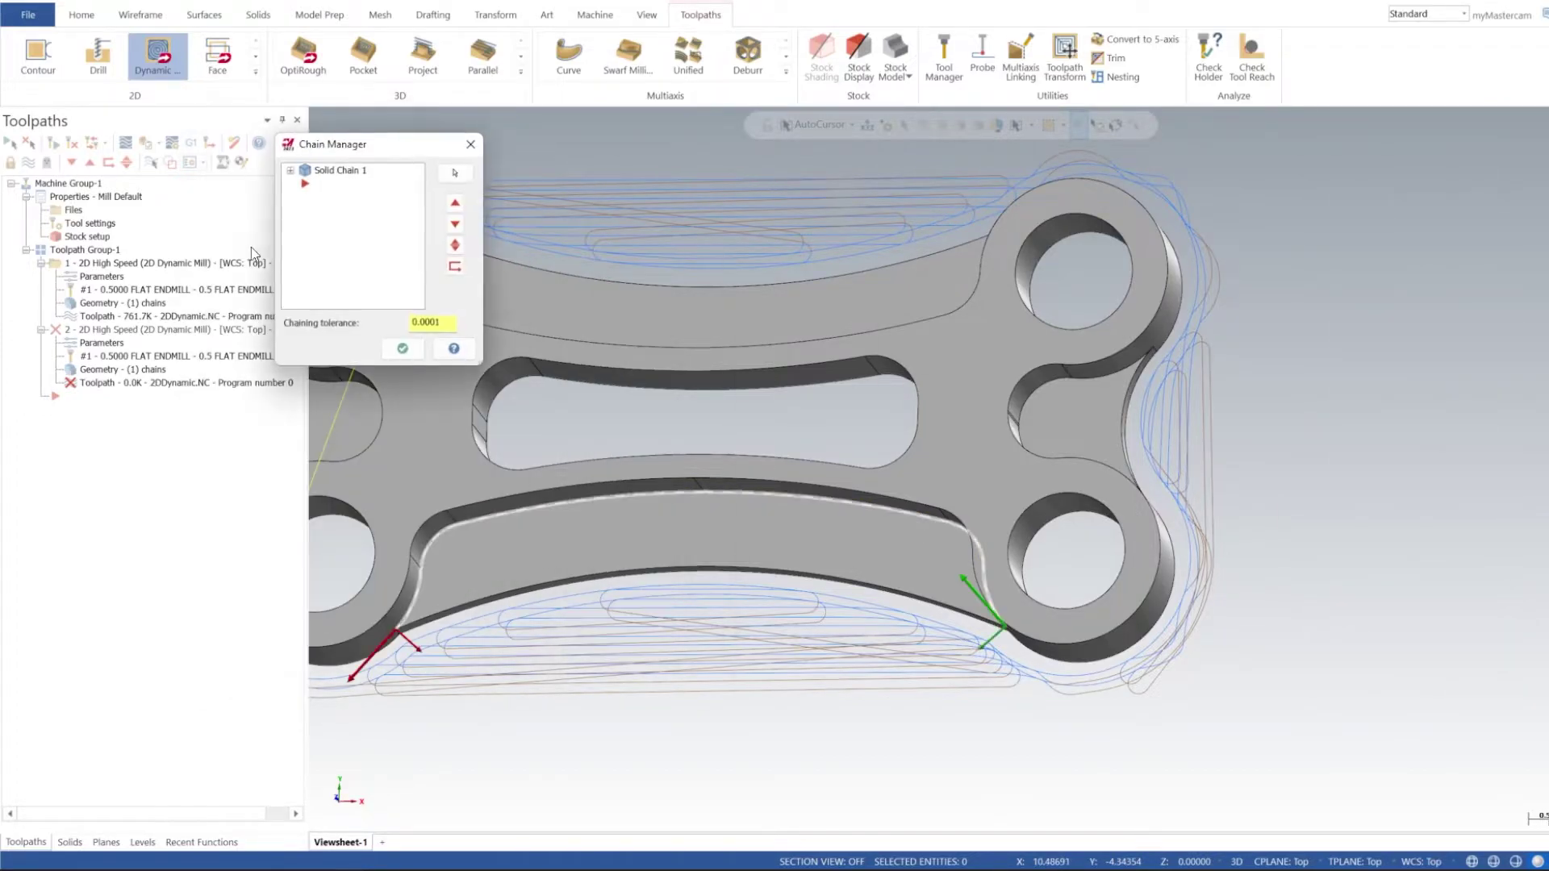
pyautogui.rightClick(355, 226)
pyautogui.click(392, 231)
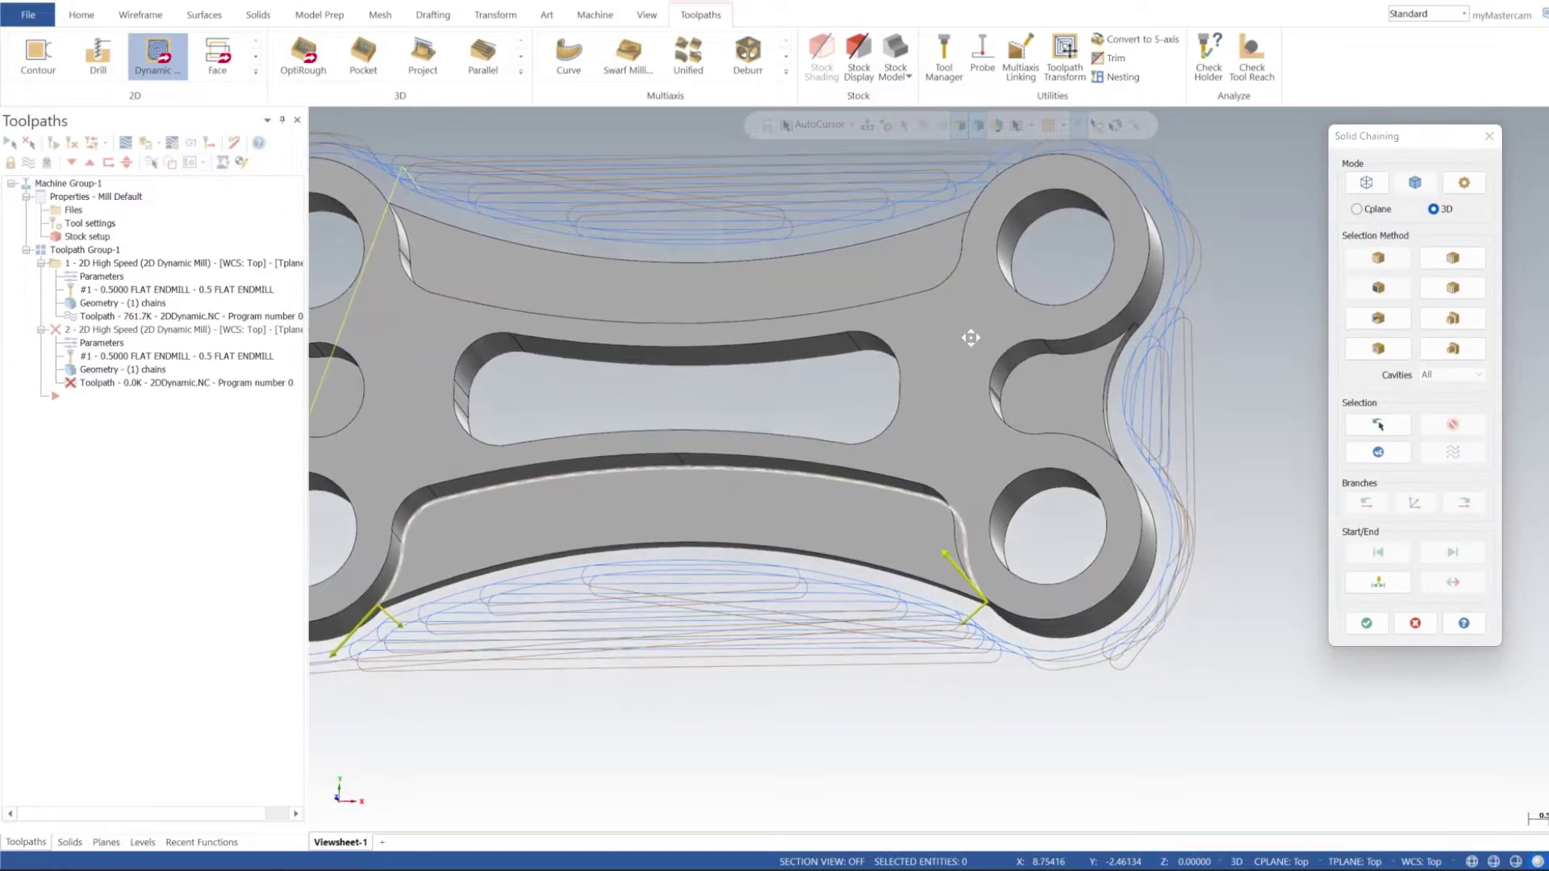
pyautogui.moveTo(1012, 405)
pyautogui.mouseDown(button='middle')
pyautogui.moveTo(990, 465)
pyautogui.moveTo(813, 432)
pyautogui.moveTo(895, 485)
pyautogui.mouseUp(button='middle')
pyautogui.click(1023, 551)
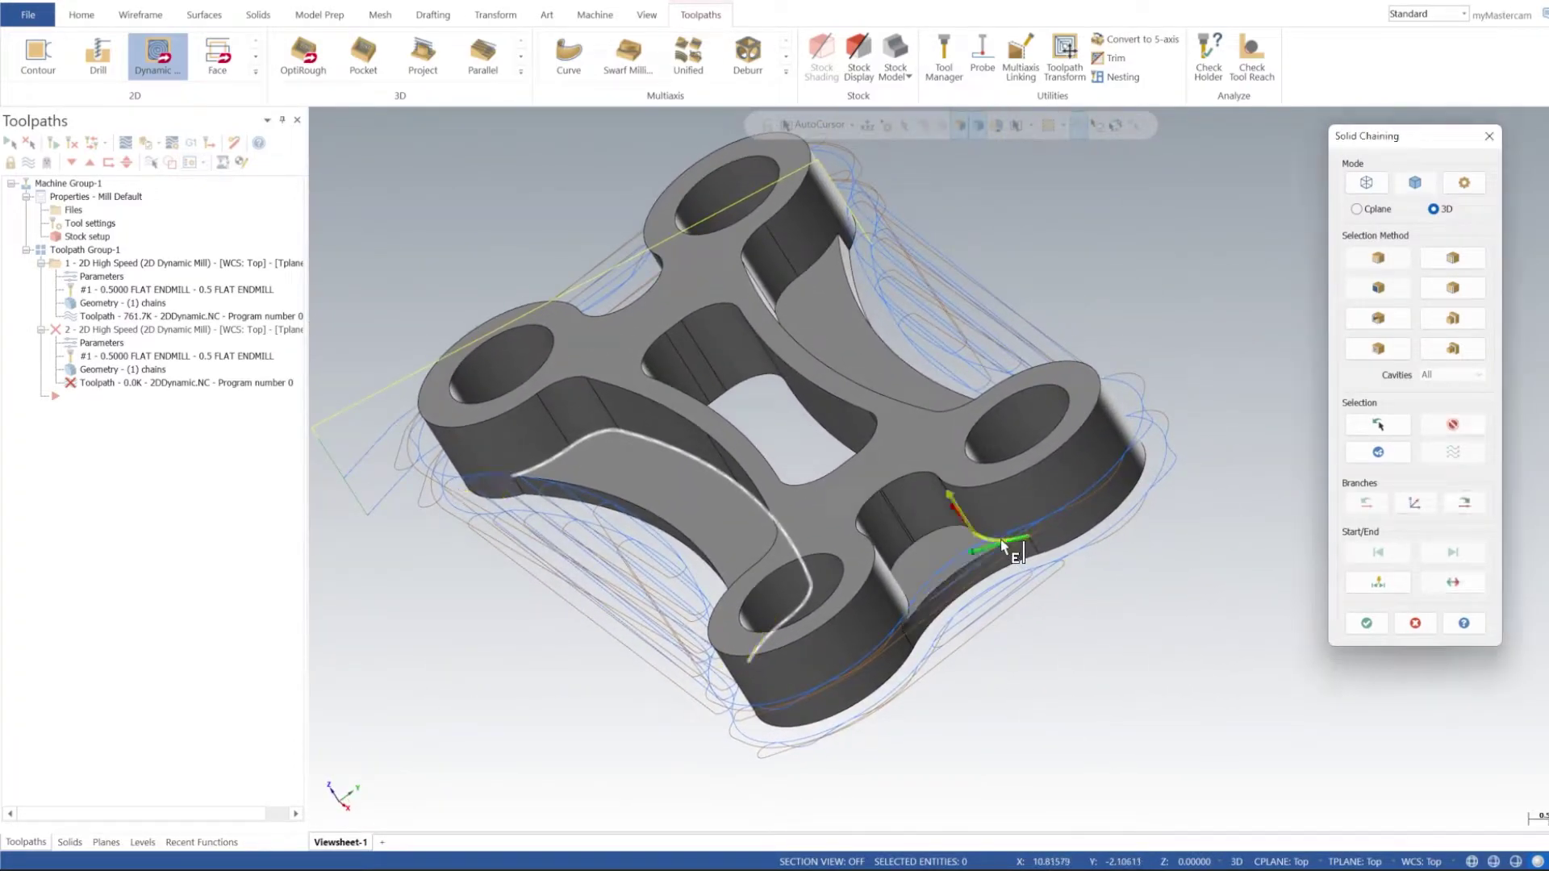
pyautogui.click(1463, 504)
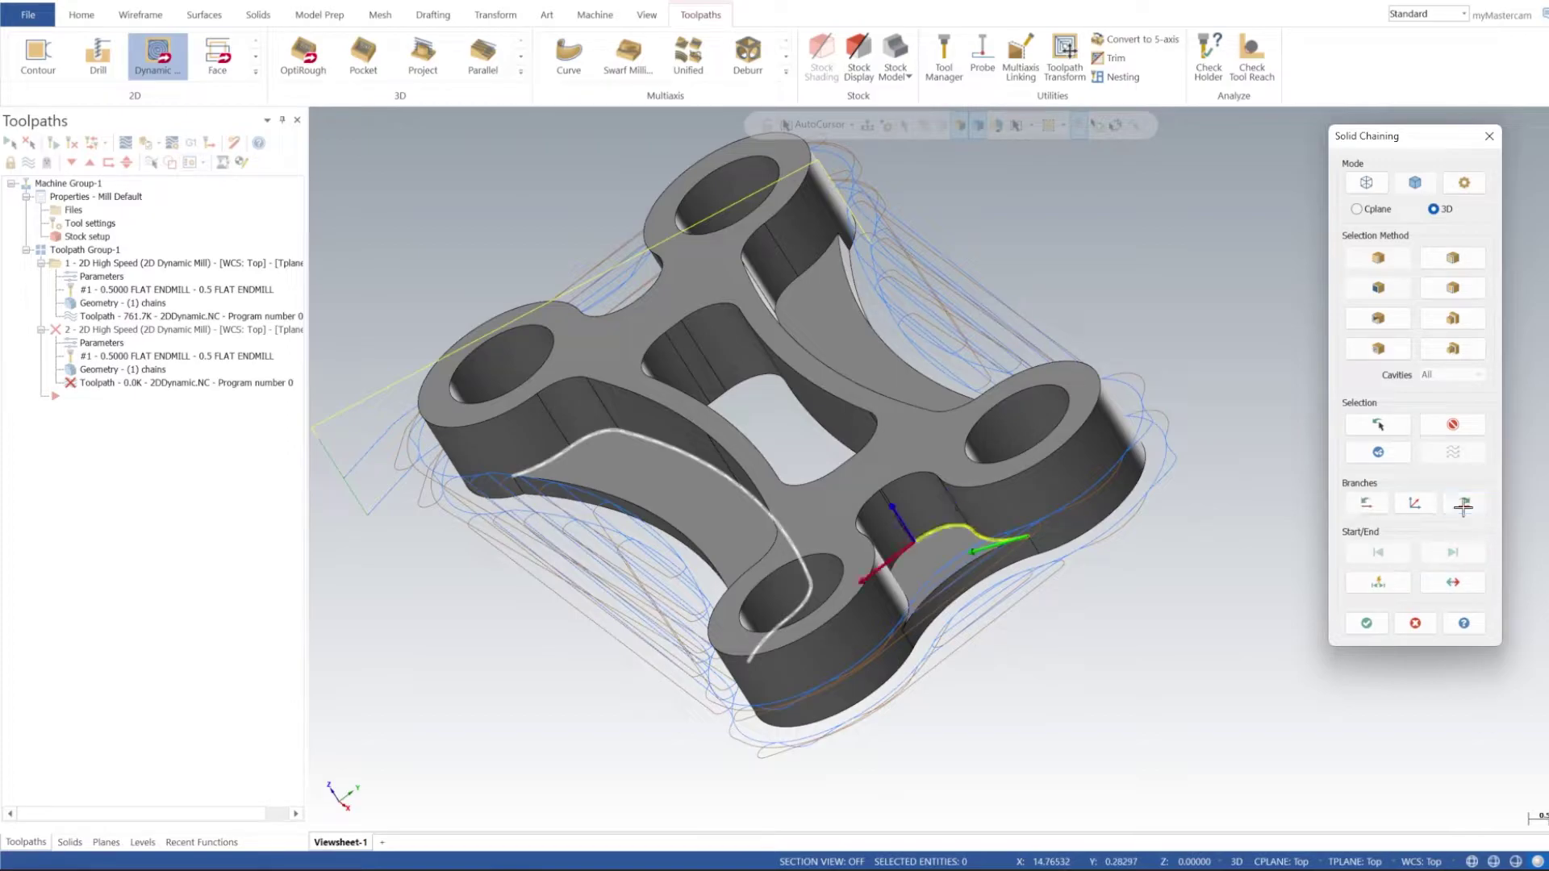
pyautogui.click(1462, 504)
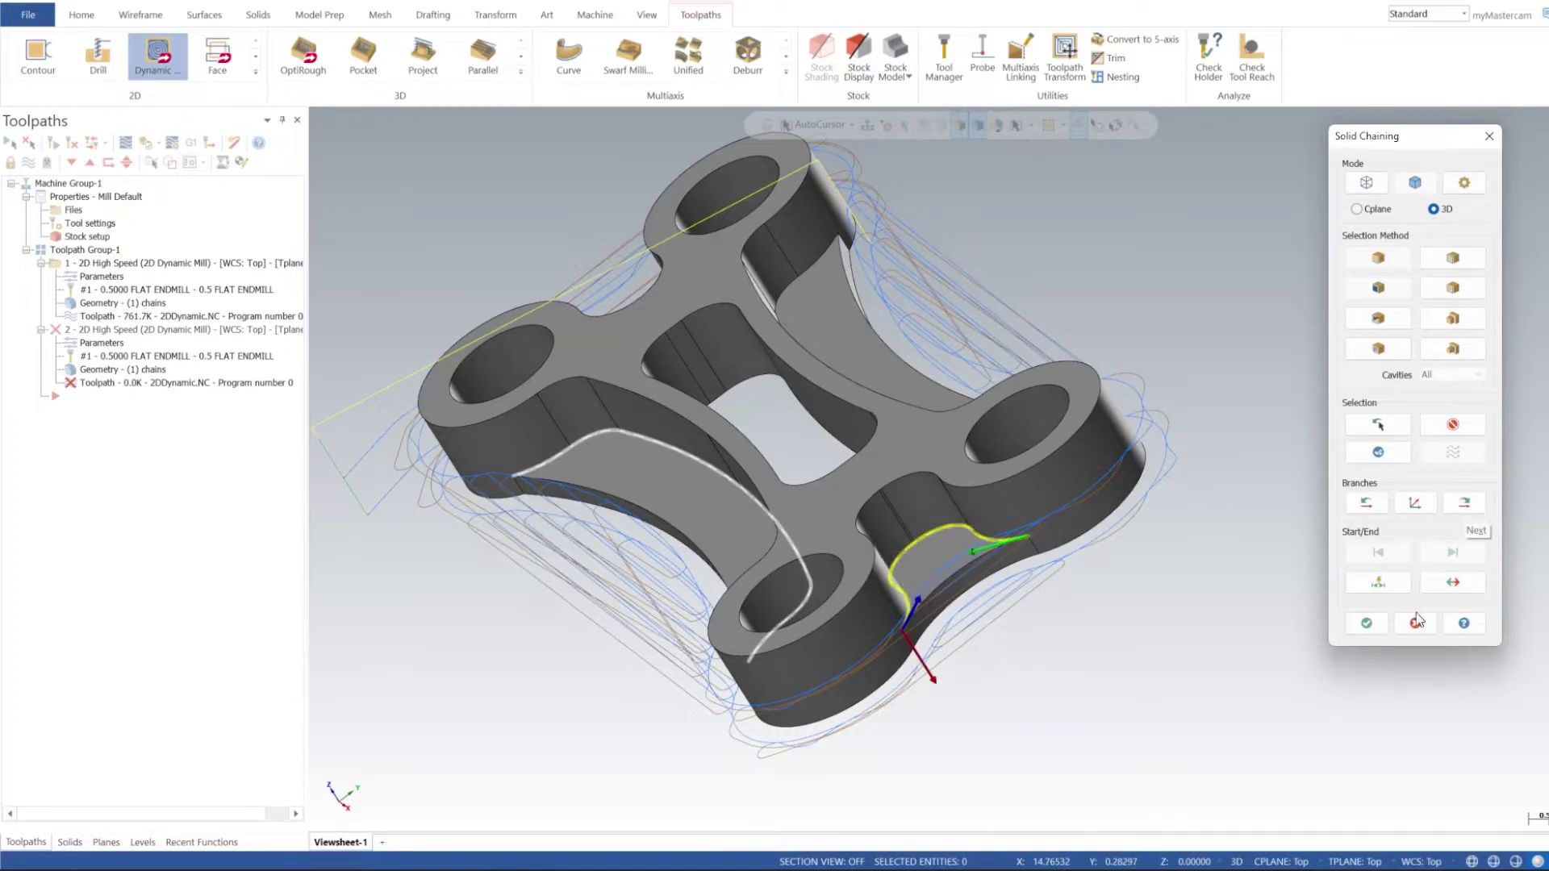
pyautogui.click(1363, 624)
# Add a third chain along another pocket wall edge, extended one branch, and accept it
pyautogui.rightClick(341, 250)
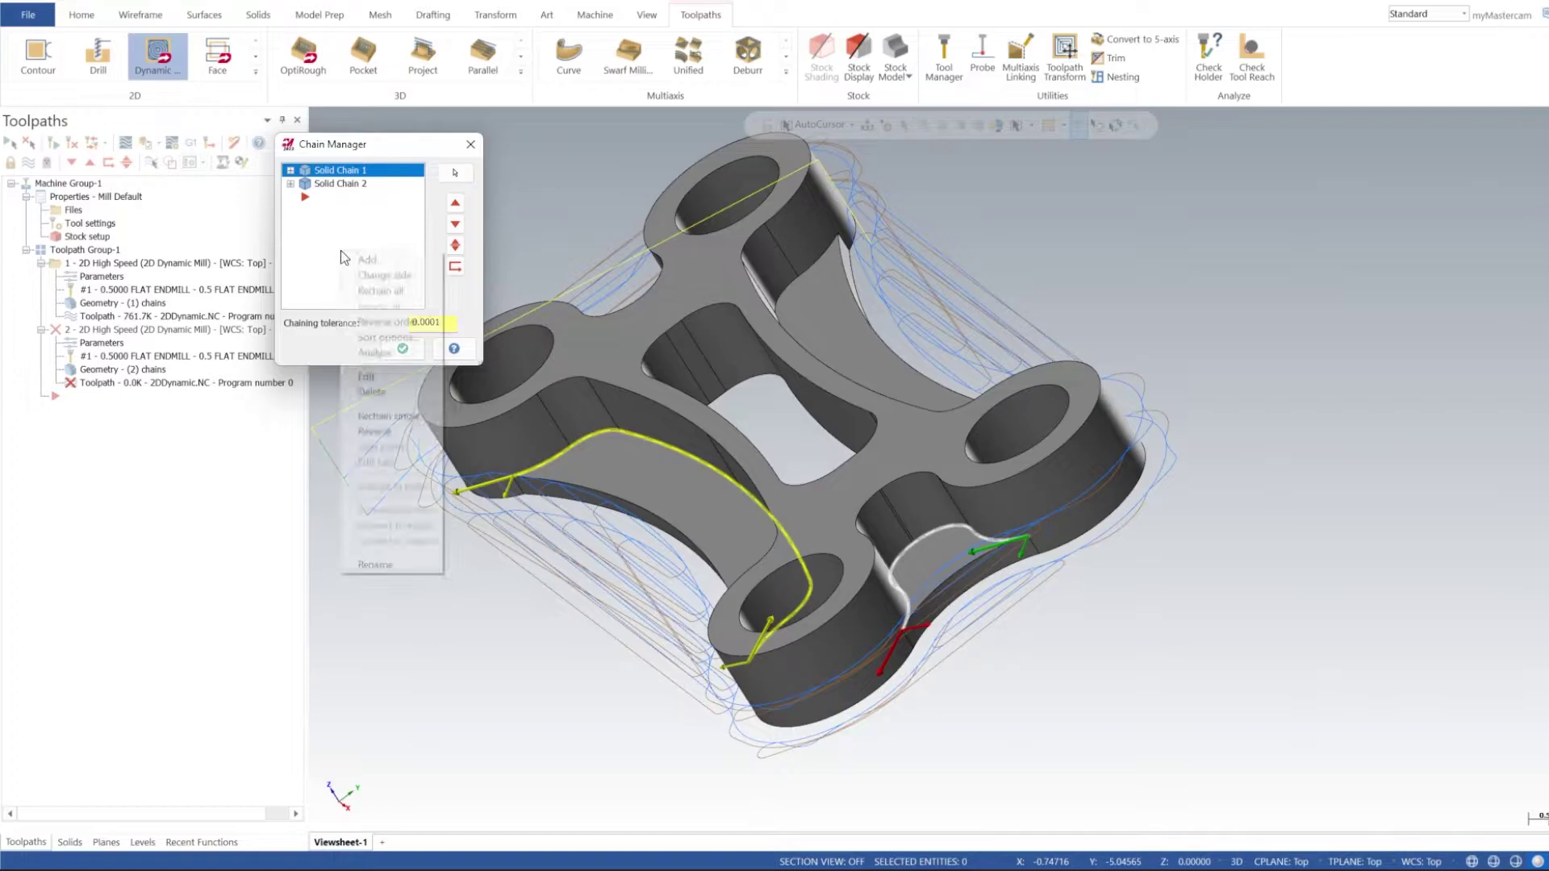
pyautogui.click(374, 261)
pyautogui.moveTo(671, 306)
pyautogui.mouseDown(button='middle')
pyautogui.moveTo(1052, 425)
pyautogui.moveTo(820, 588)
pyautogui.moveTo(1277, 418)
pyautogui.mouseUp(button='middle')
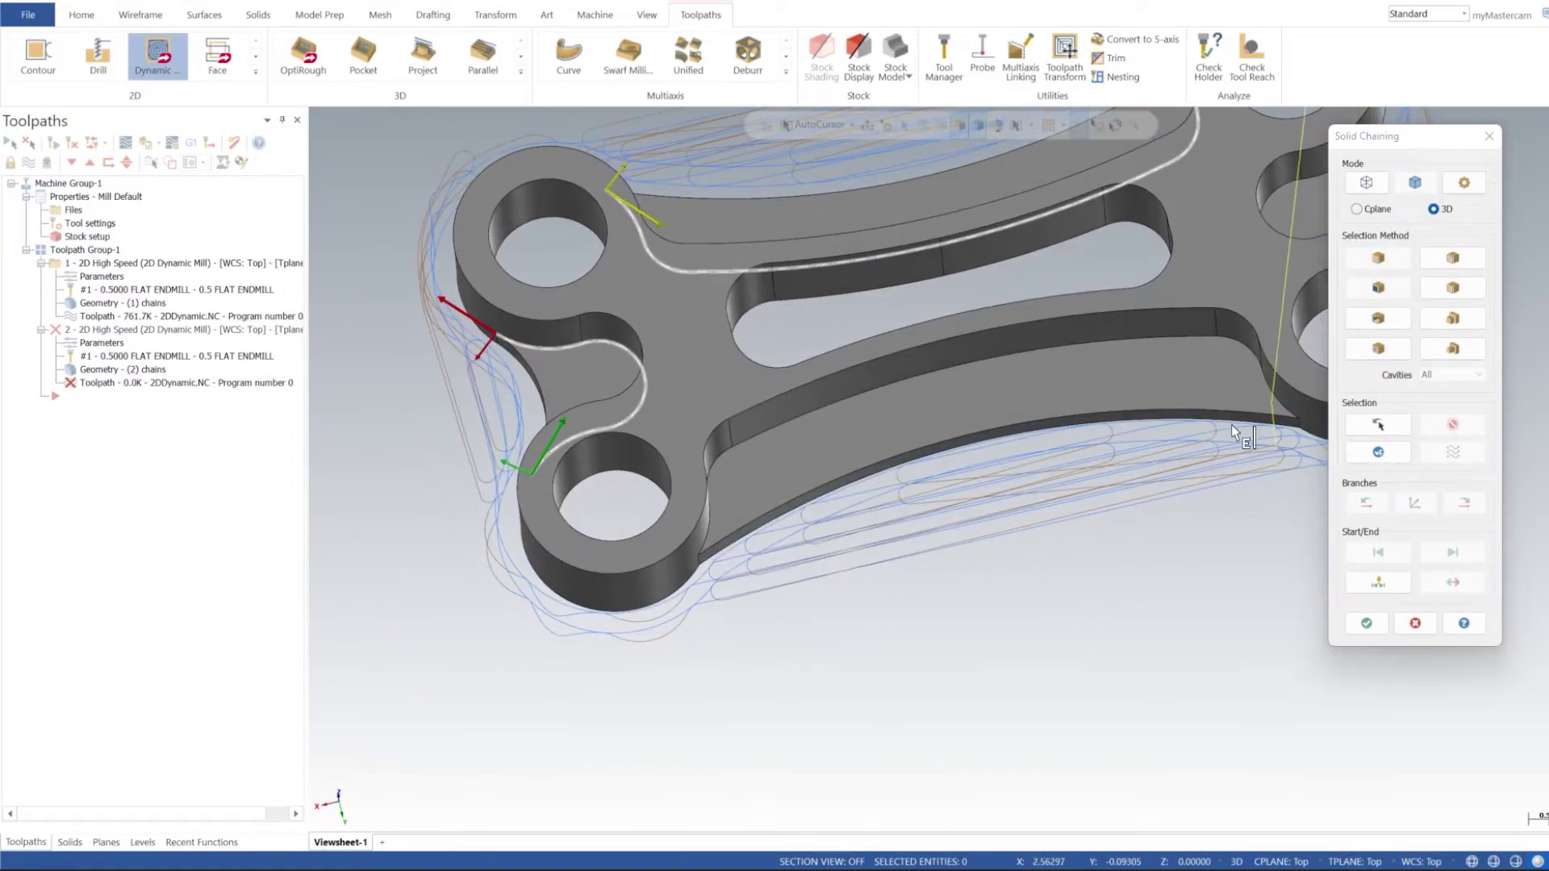
pyautogui.click(1277, 418)
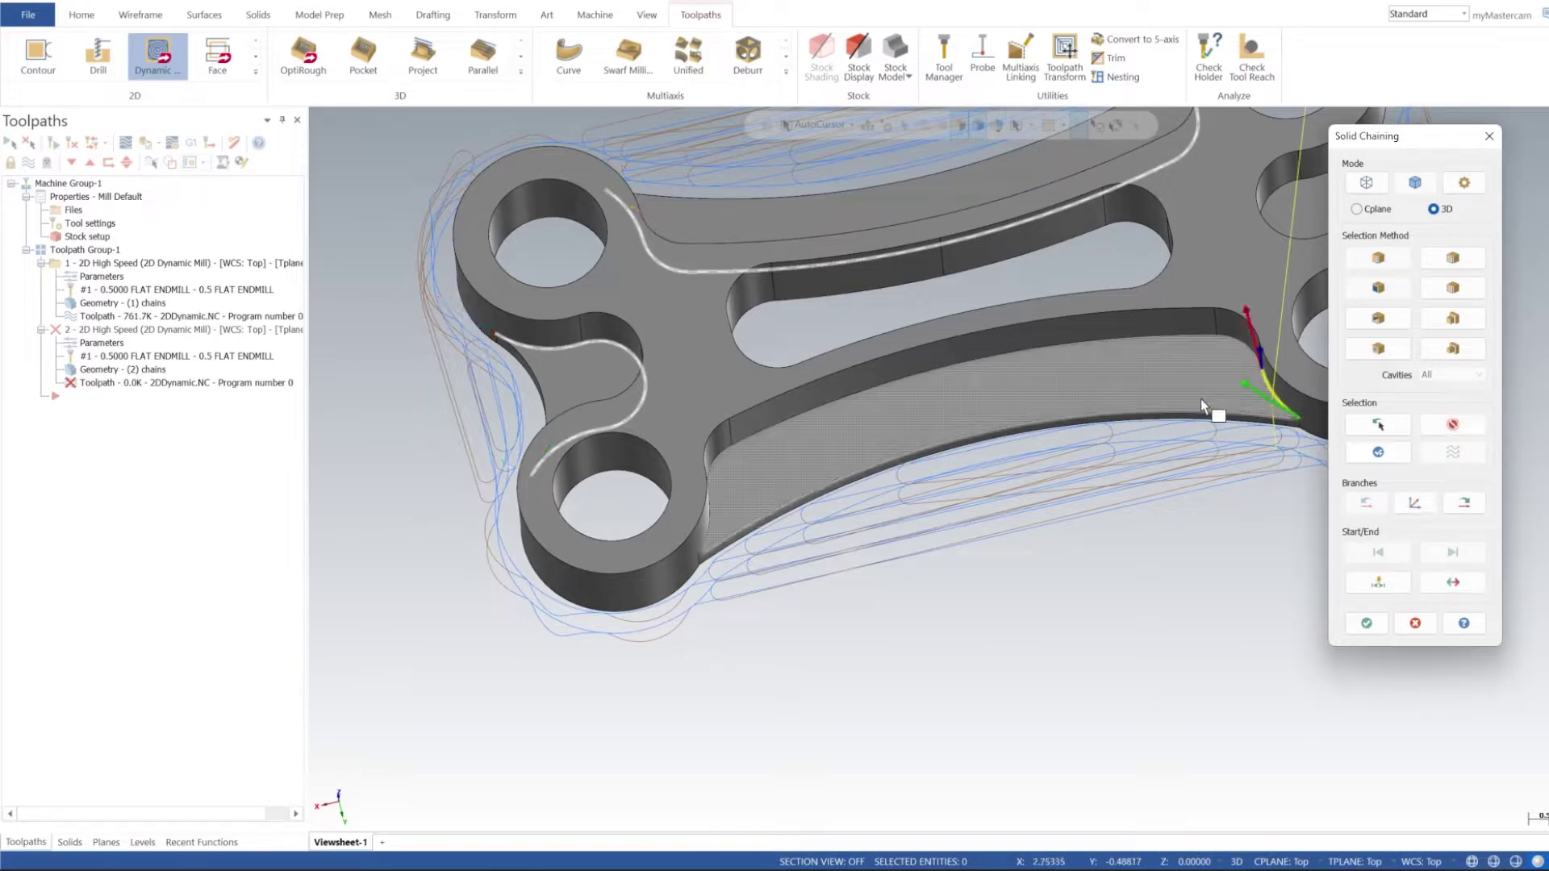
pyautogui.click(1462, 503)
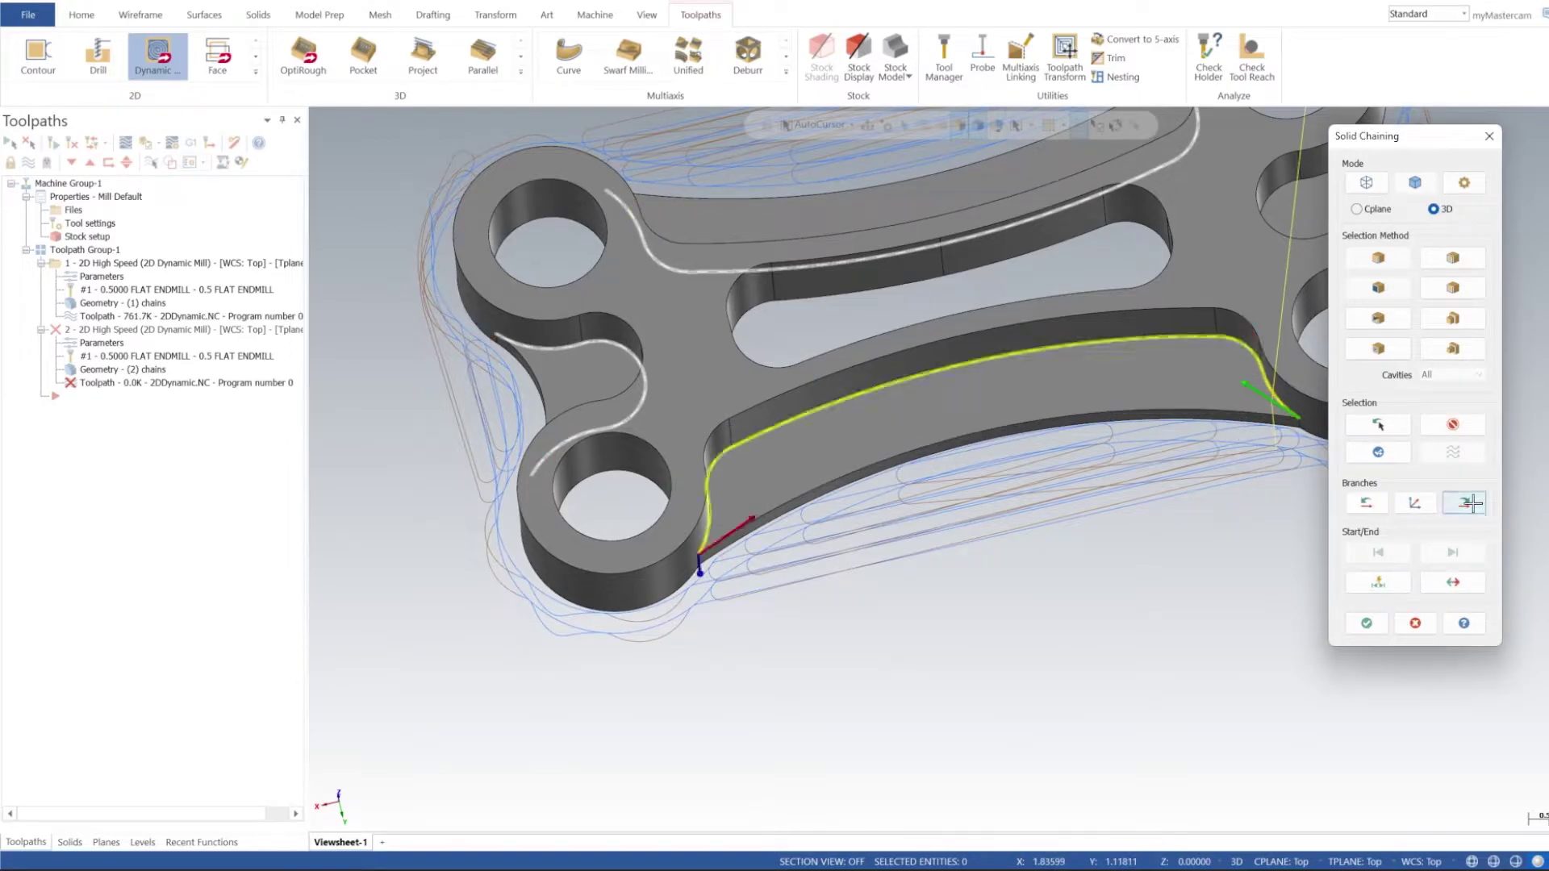
pyautogui.moveTo(882, 542)
pyautogui.mouseDown(button='middle')
pyautogui.moveTo(864, 595)
pyautogui.moveTo(830, 530)
pyautogui.moveTo(872, 547)
pyautogui.mouseUp(button='middle')
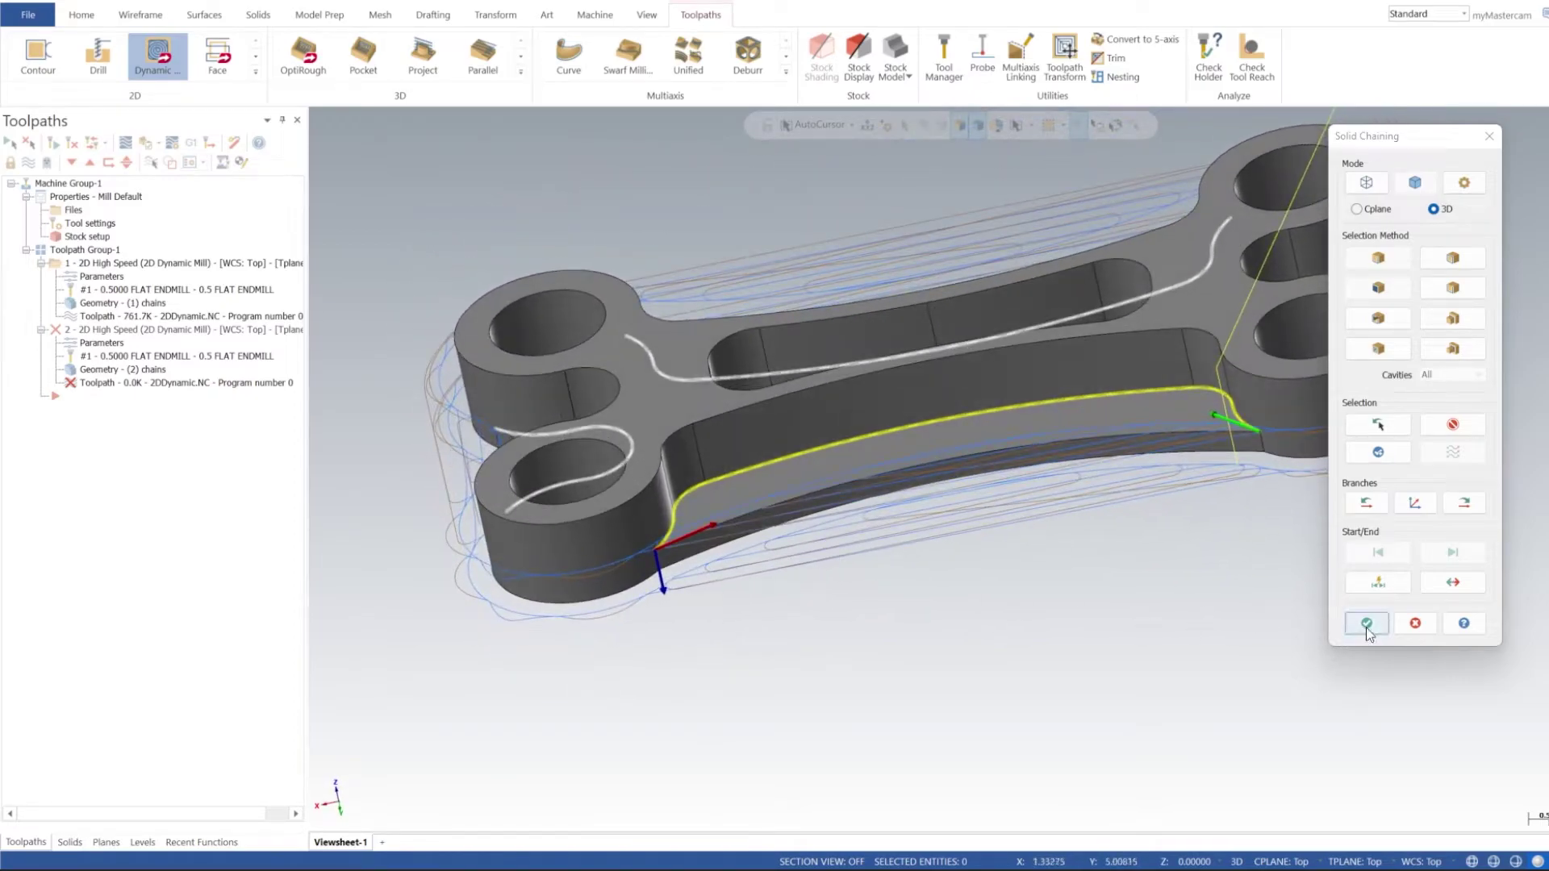
pyautogui.click(1366, 627)
pyautogui.moveTo(1331, 387)
pyautogui.mouseDown(button='middle')
pyautogui.moveTo(1368, 460)
pyautogui.moveTo(1086, 489)
pyautogui.moveTo(1054, 533)
pyautogui.moveTo(1032, 511)
pyautogui.moveTo(1002, 588)
pyautogui.moveTo(1103, 604)
pyautogui.moveTo(732, 420)
pyautogui.mouseUp(button='middle')
# Add a chain around the bottom notch edge, extended two branches, and accept it
pyautogui.rightClick(325, 230)
pyautogui.click(347, 237)
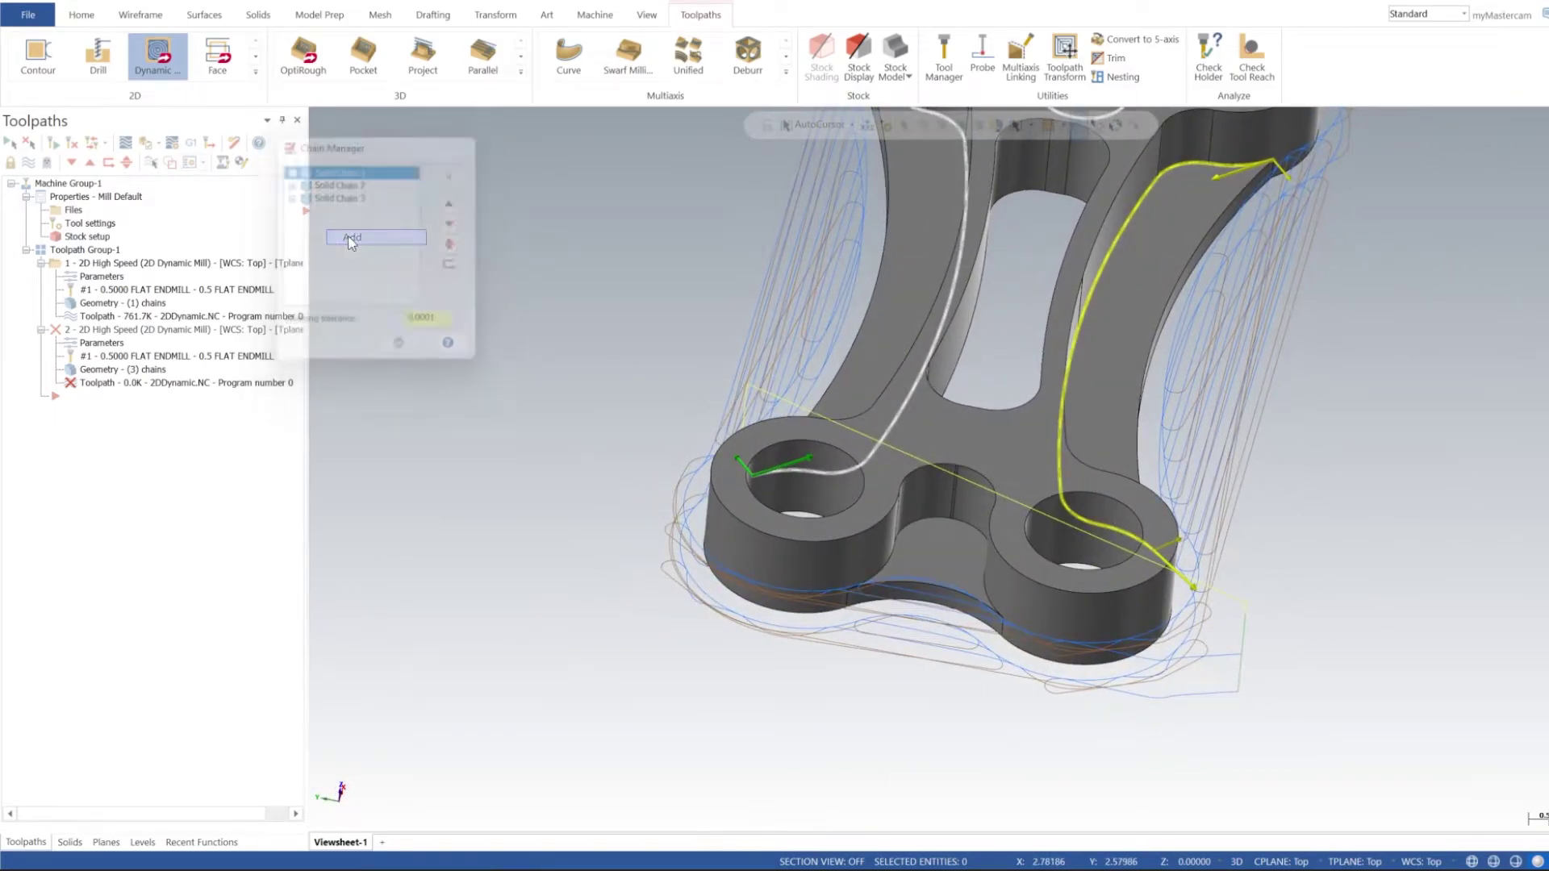
pyautogui.click(993, 604)
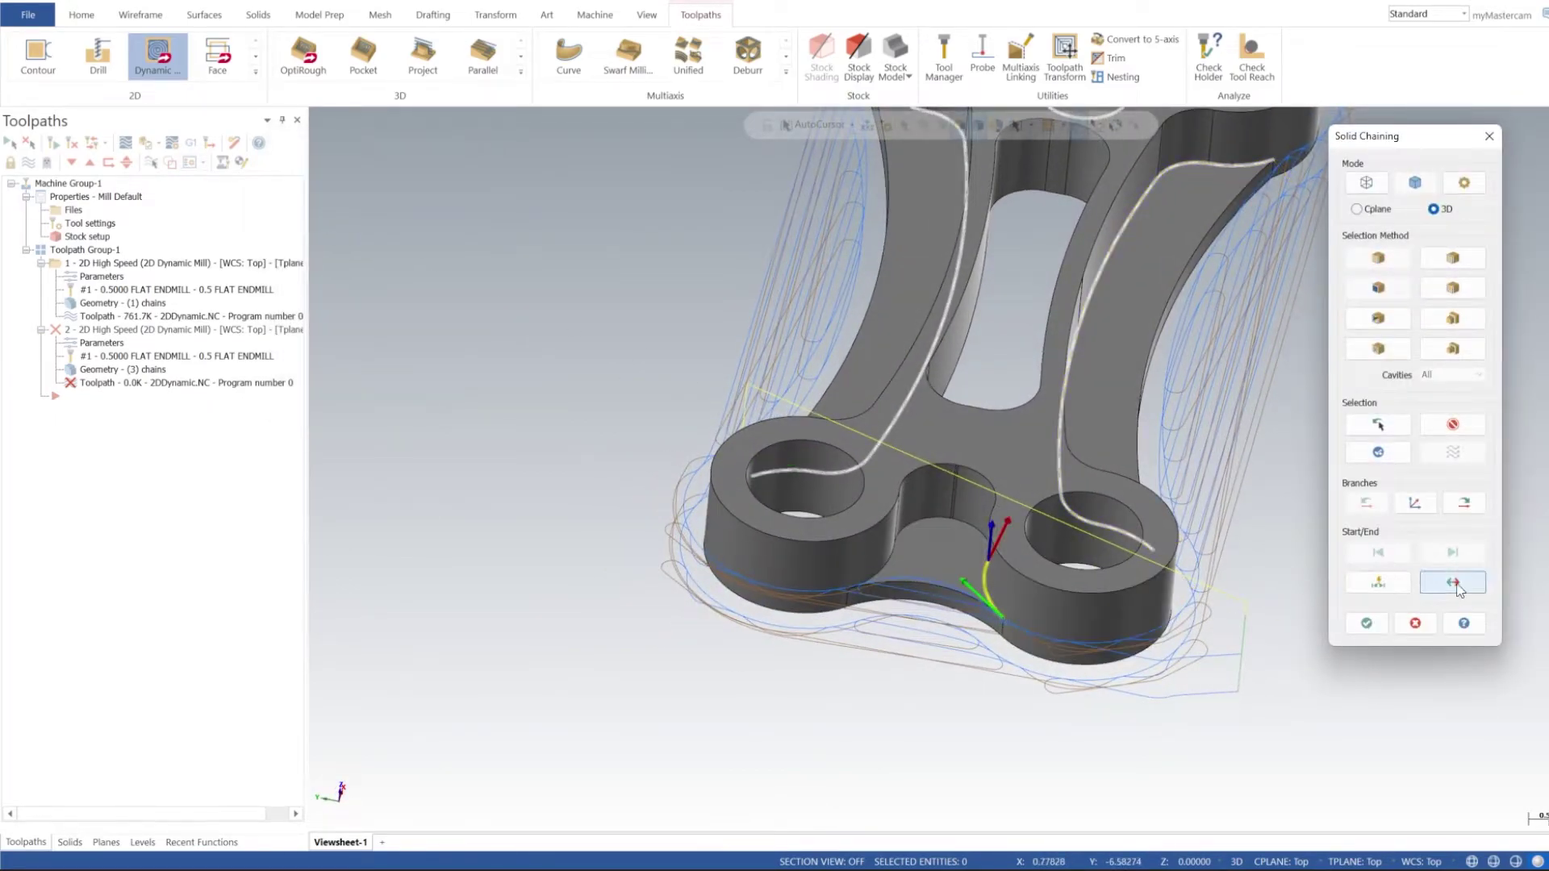
pyautogui.click(1465, 503)
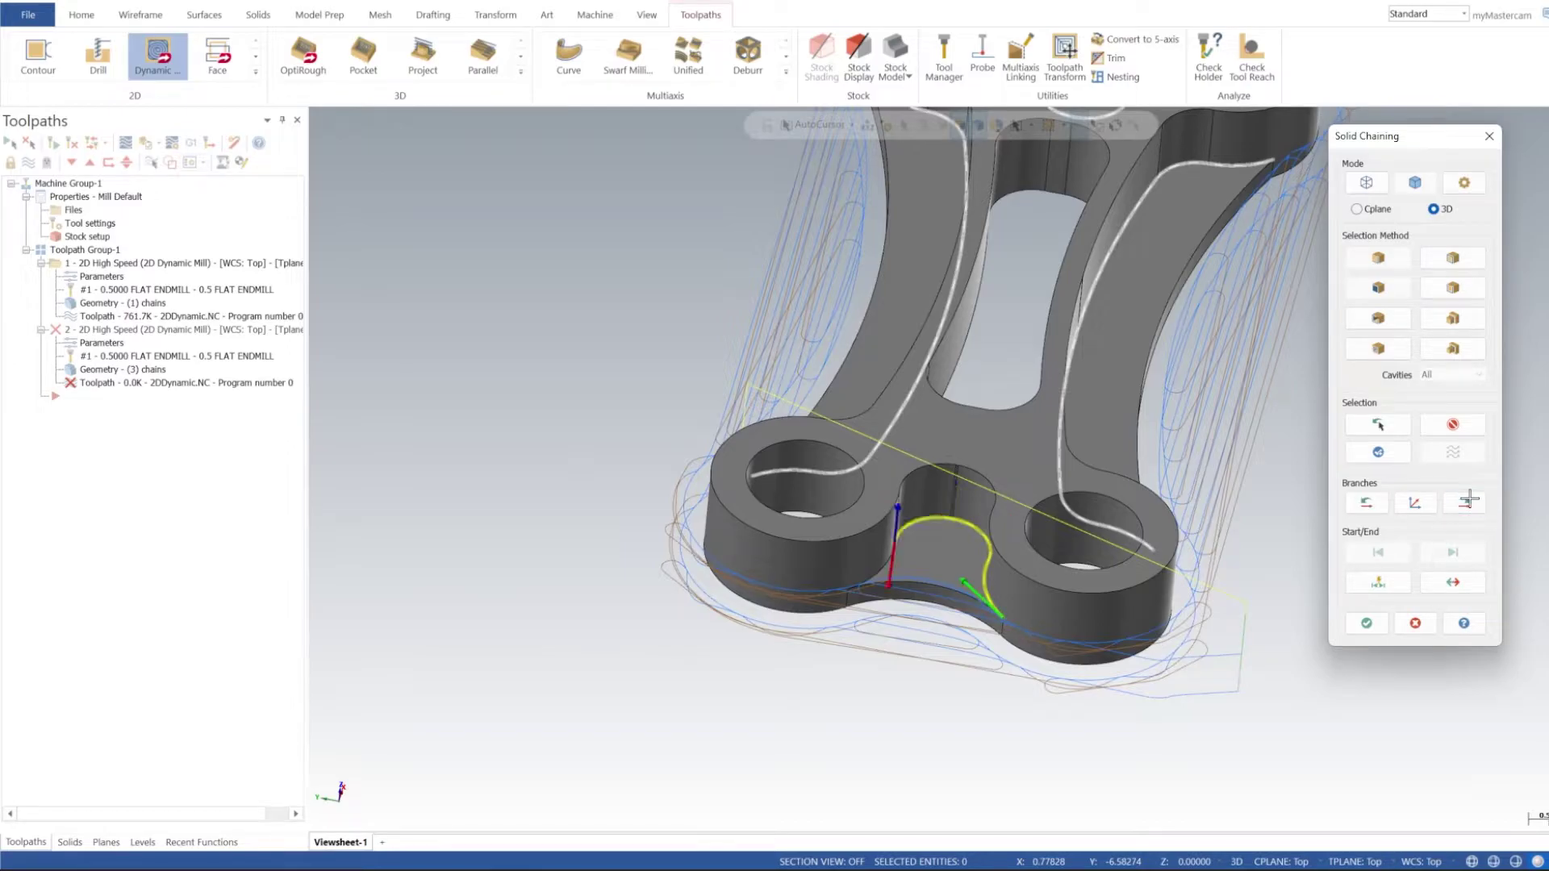
pyautogui.click(1467, 500)
pyautogui.click(1366, 621)
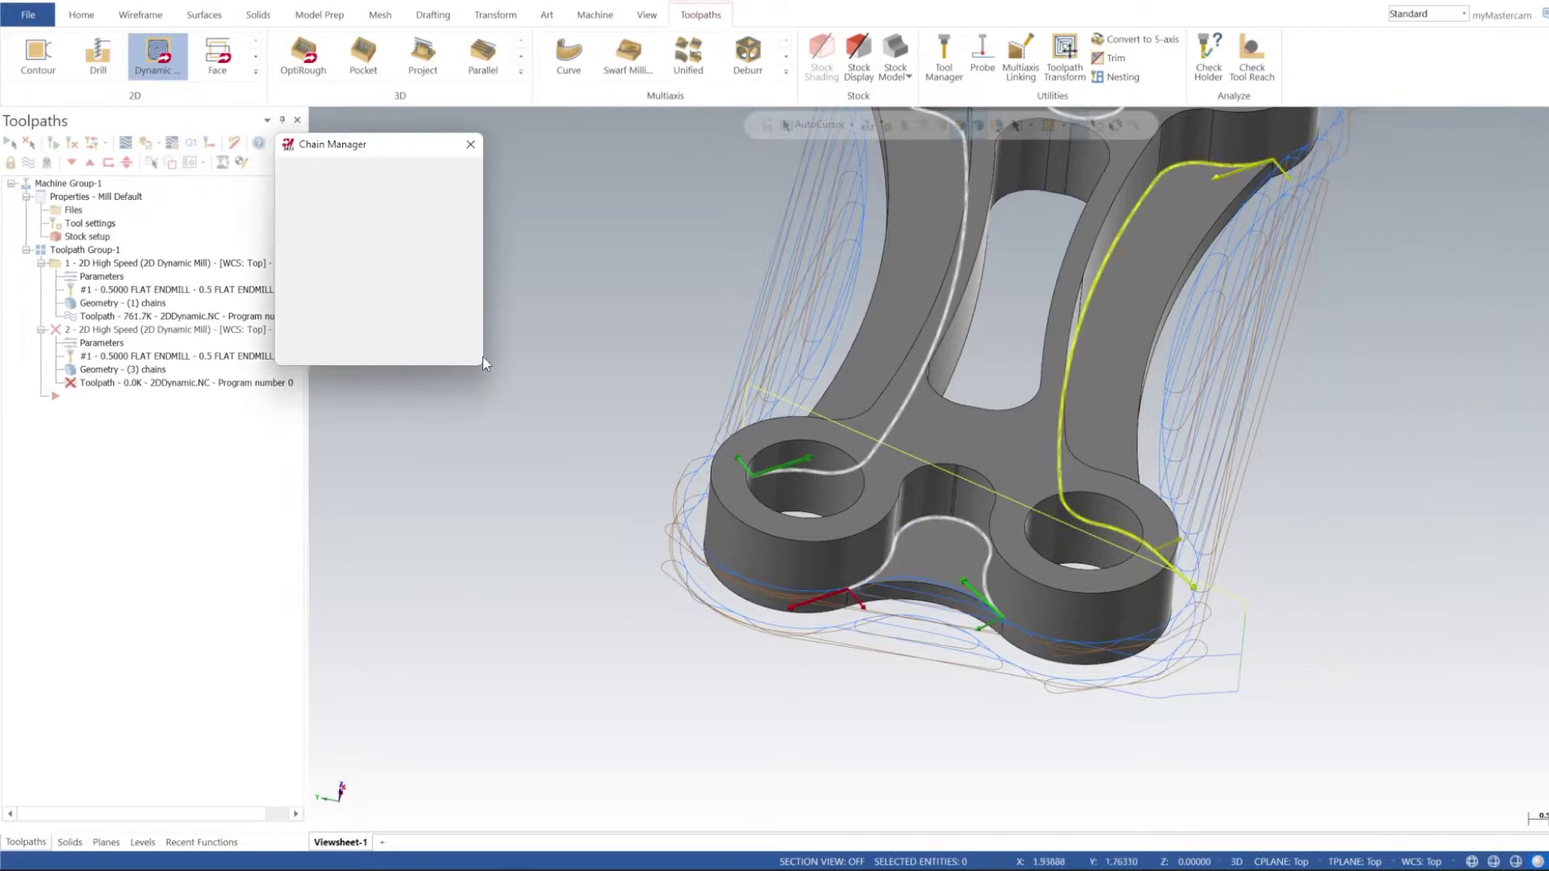
# Close the chain list and confirm the four machining regions
pyautogui.click(386, 353)
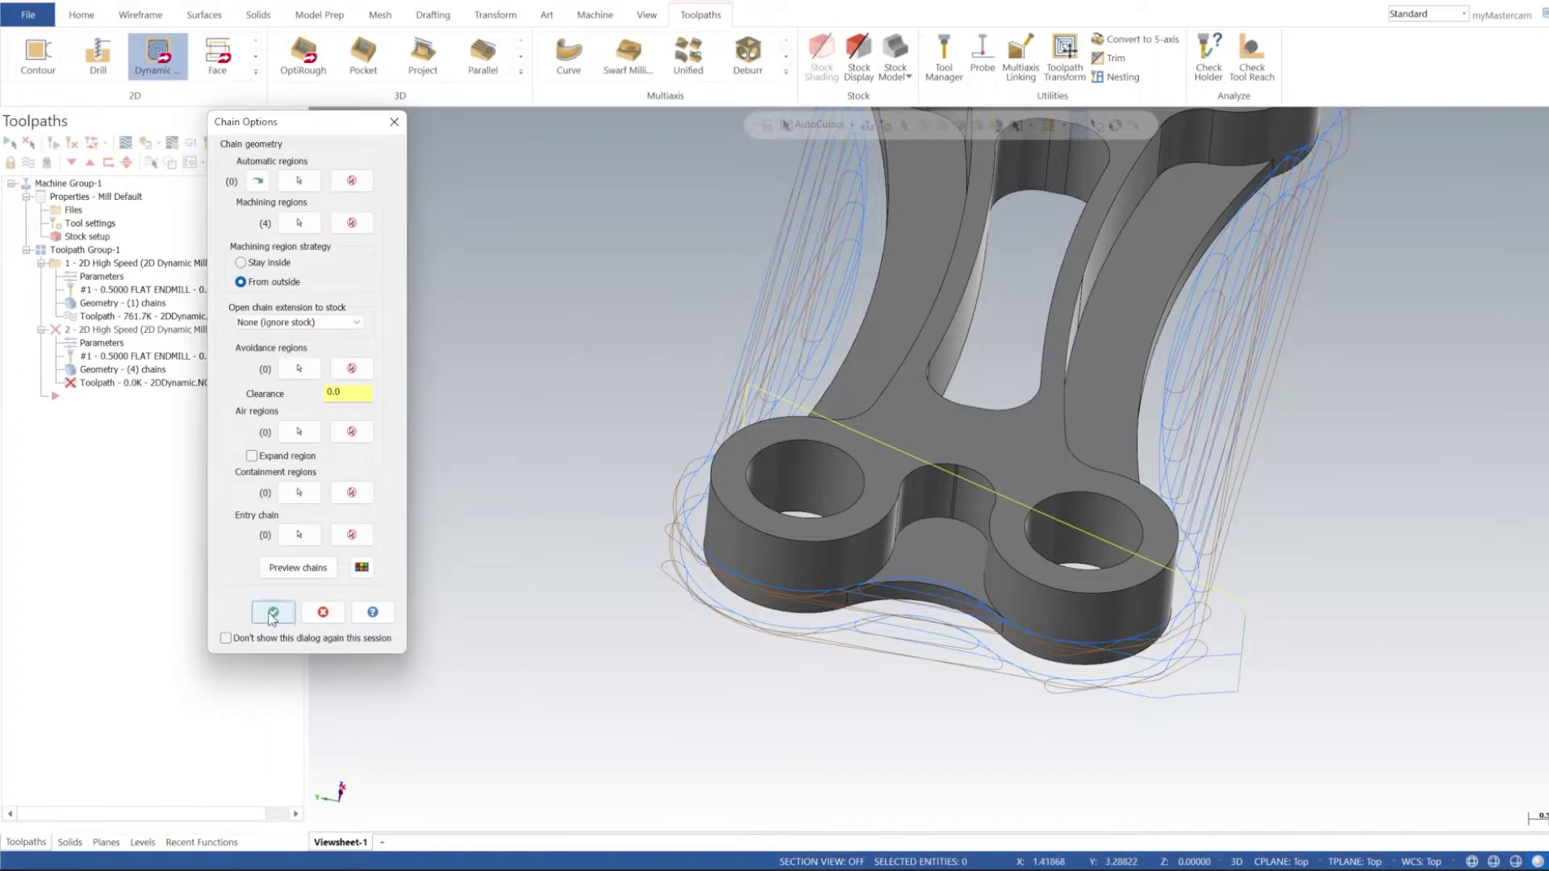
pyautogui.moveTo(1027, 497)
pyautogui.mouseDown(button='middle')
pyautogui.moveTo(992, 460)
pyautogui.moveTo(1178, 605)
pyautogui.moveTo(1037, 519)
pyautogui.moveTo(856, 546)
pyautogui.moveTo(1089, 553)
pyautogui.moveTo(1149, 500)
pyautogui.mouseUp(button='middle')
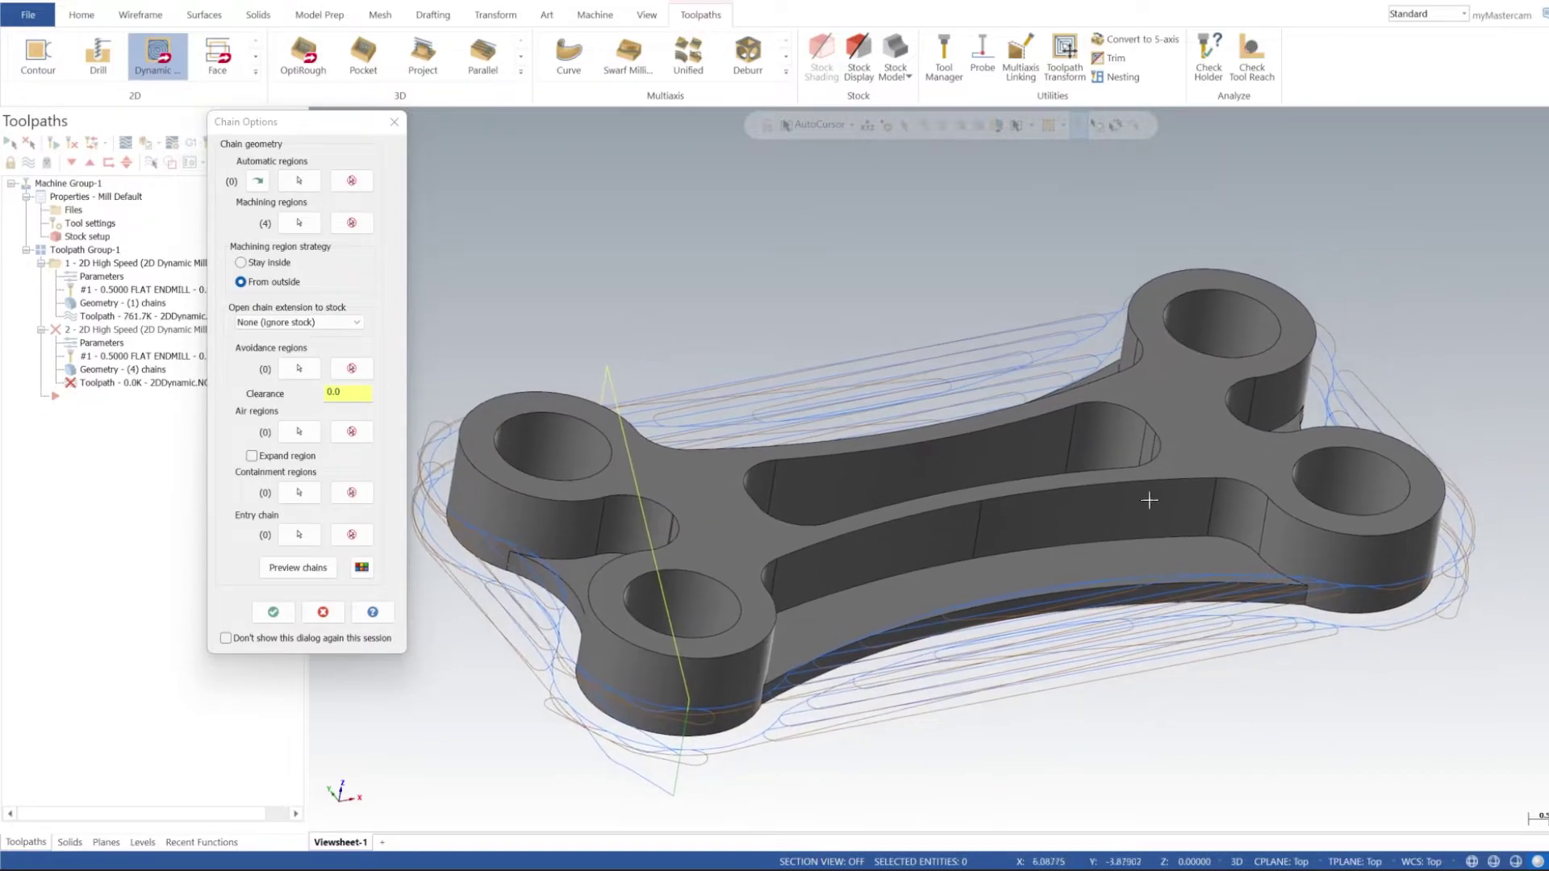
pyautogui.click(273, 612)
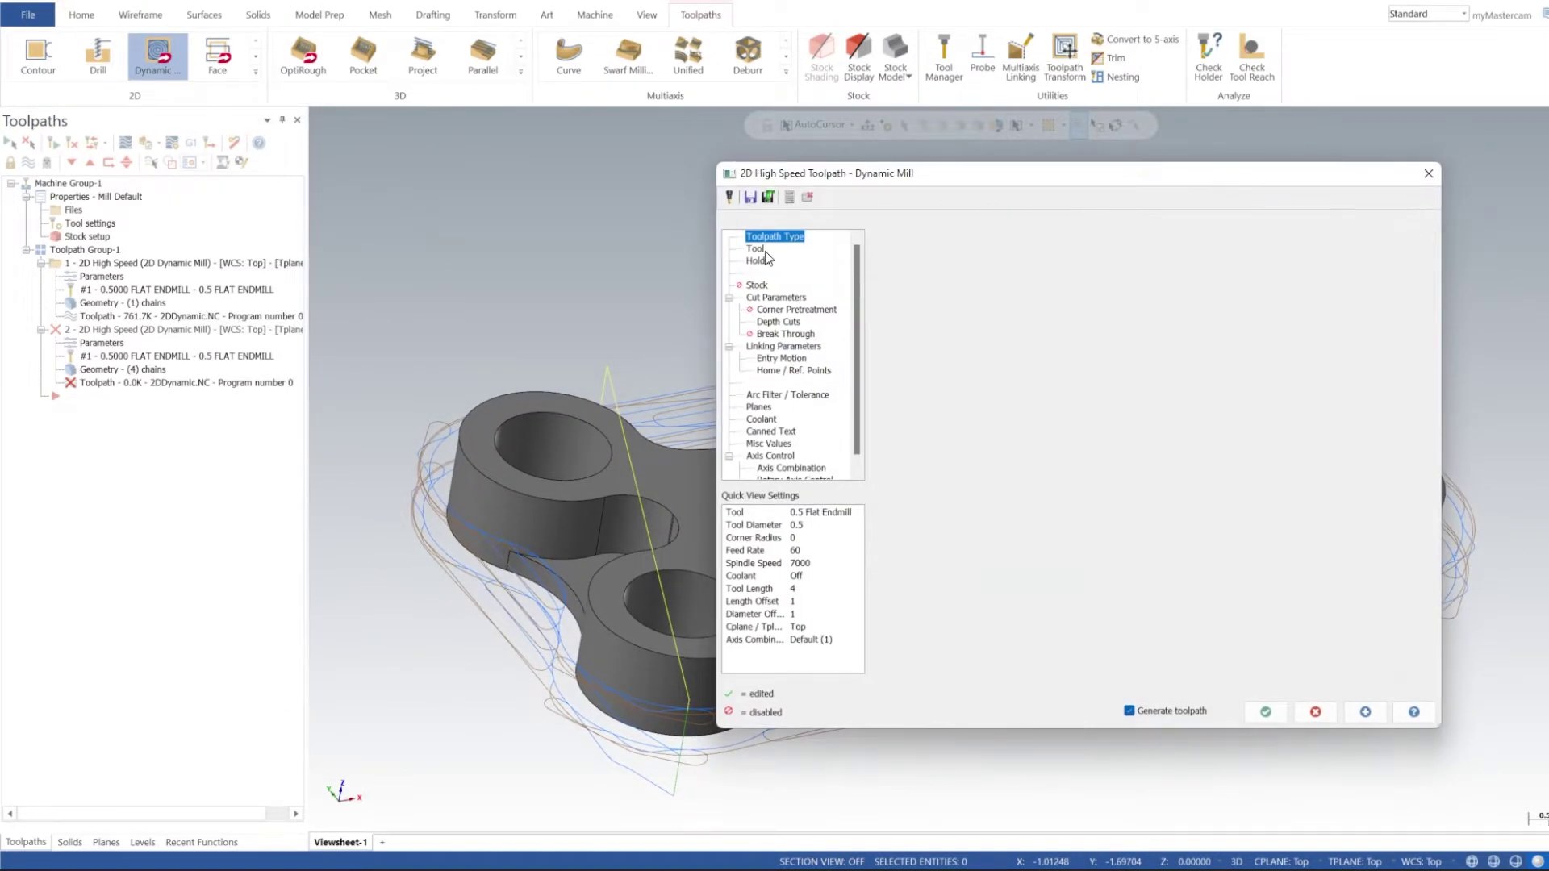
# Turn off depth cuts and give the 0.5 flat endmill spindle 7000, feed 60, plunge 60
pyautogui.click(766, 250)
pyautogui.click(776, 322)
pyautogui.click(913, 242)
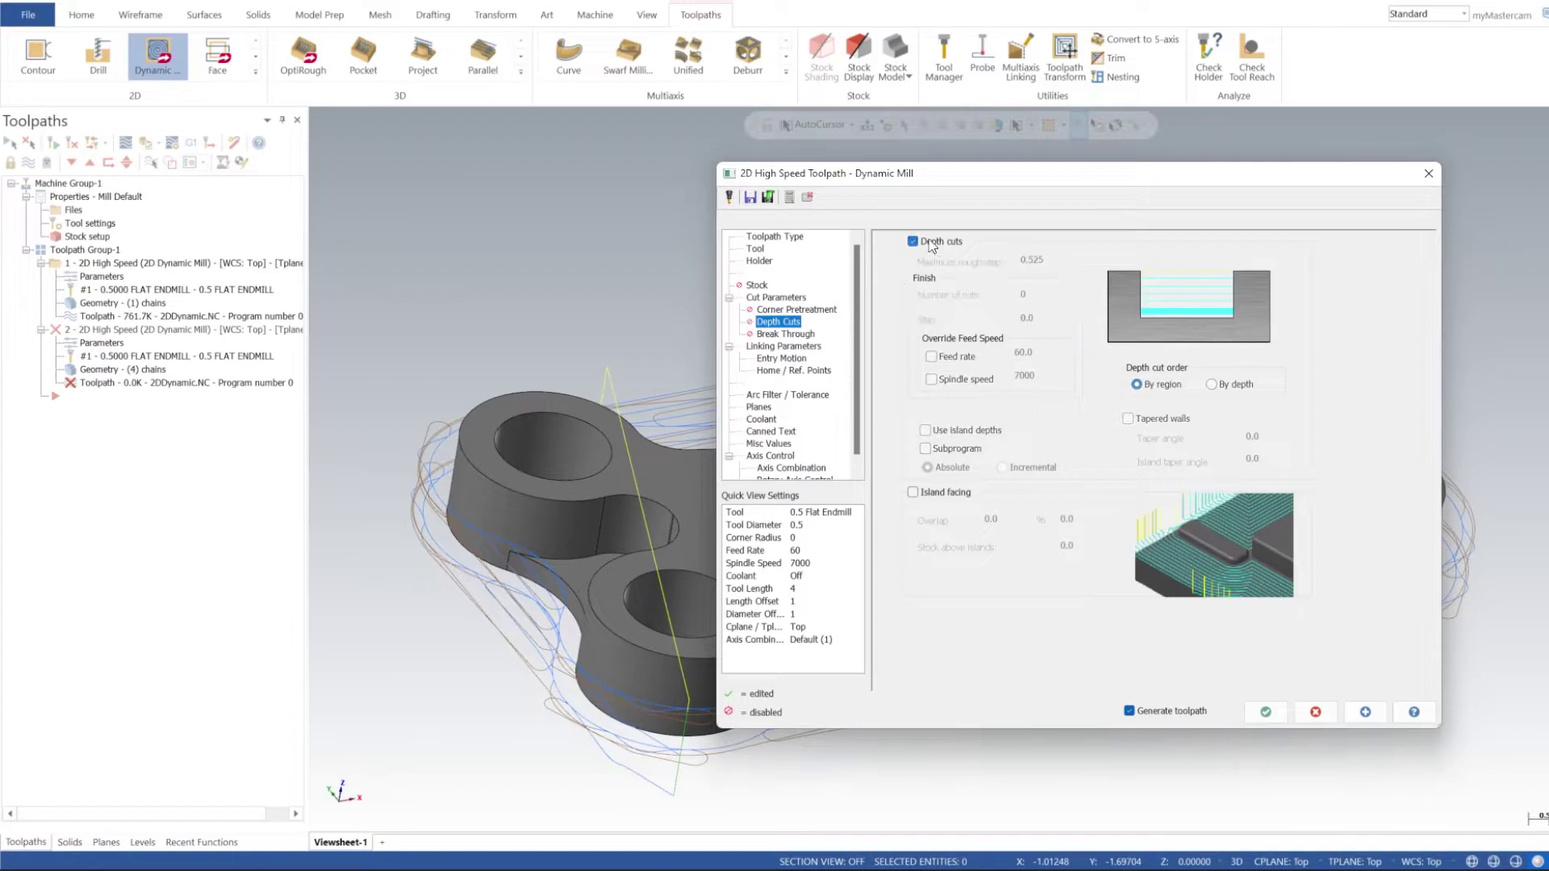
pyautogui.click(755, 249)
pyautogui.click(1011, 264)
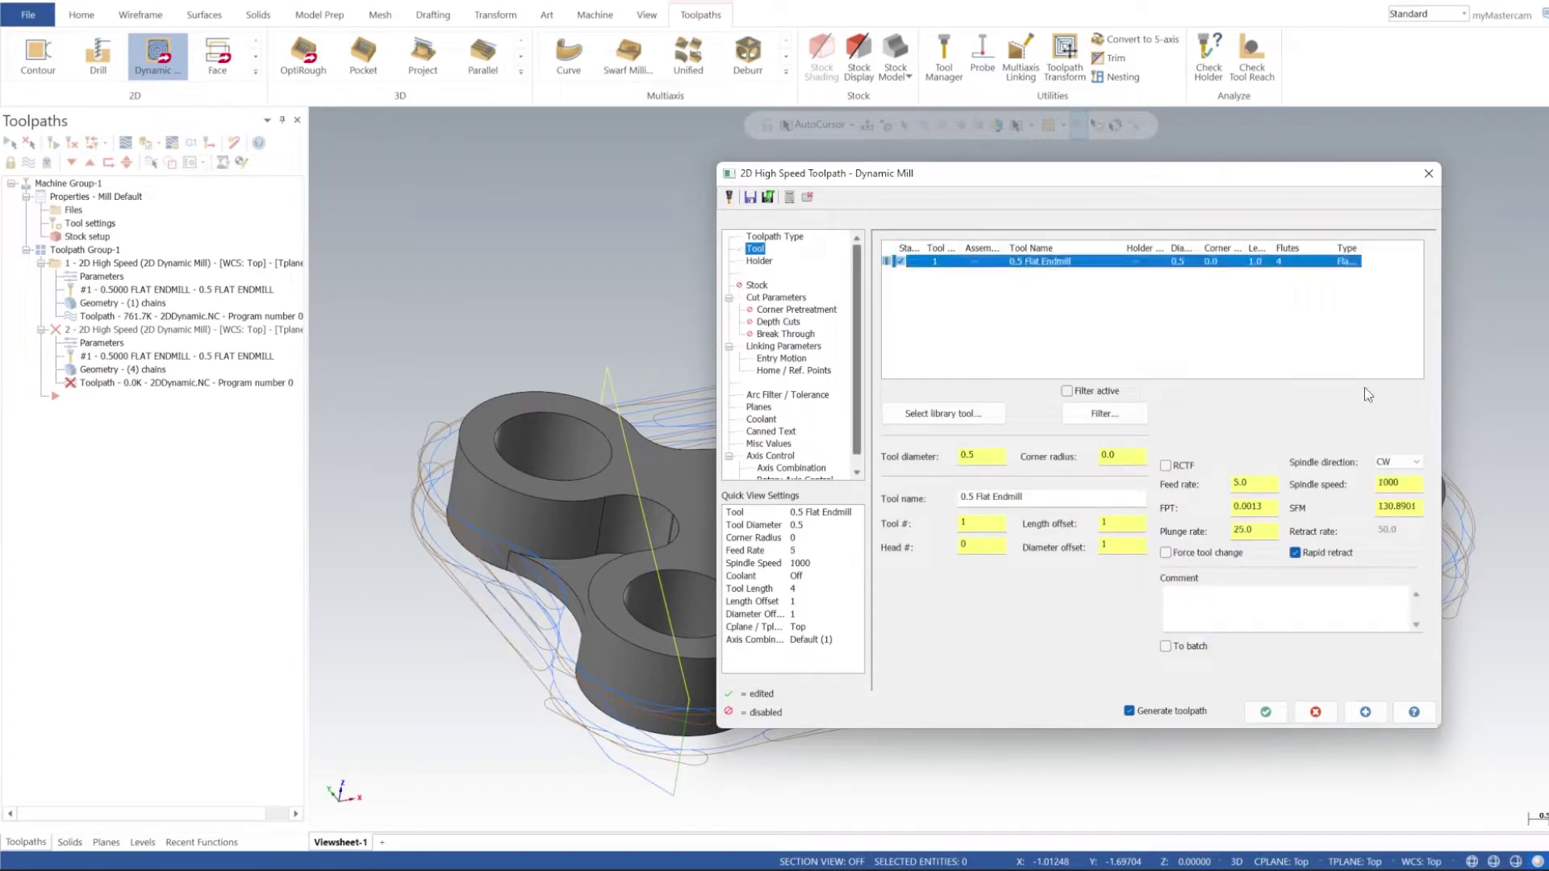
pyautogui.doubleClick(1404, 484)
pyautogui.write('7000')
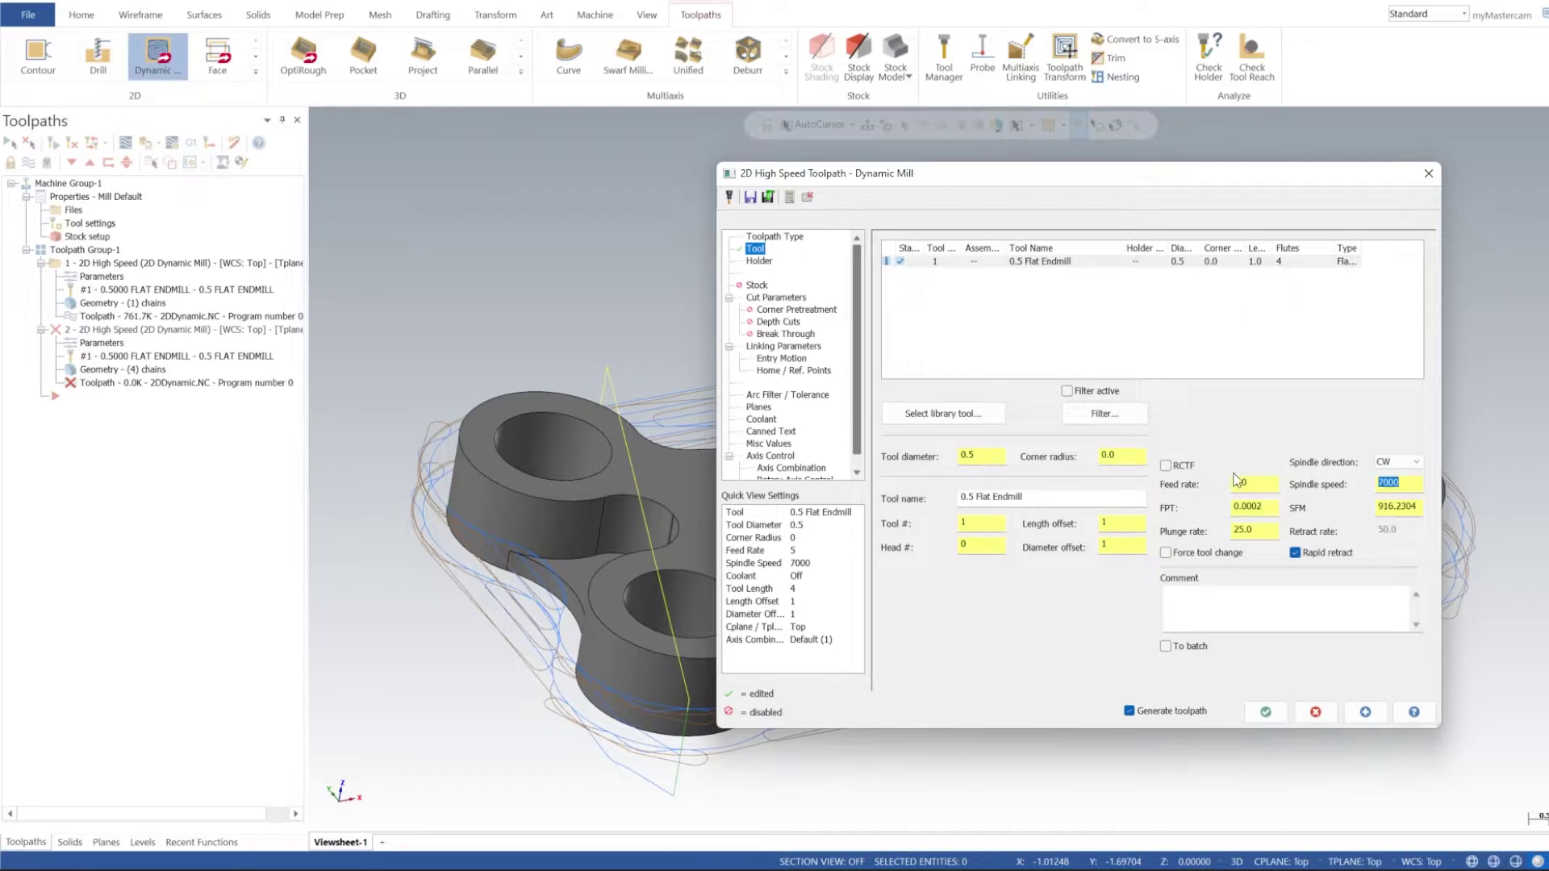
pyautogui.doubleClick(1244, 483)
pyautogui.write('60')
pyautogui.press('Return')
pyautogui.doubleClick(1260, 534)
# Review the Cut and Linking Parameters, then regenerate the second toolpath
pyautogui.click(762, 298)
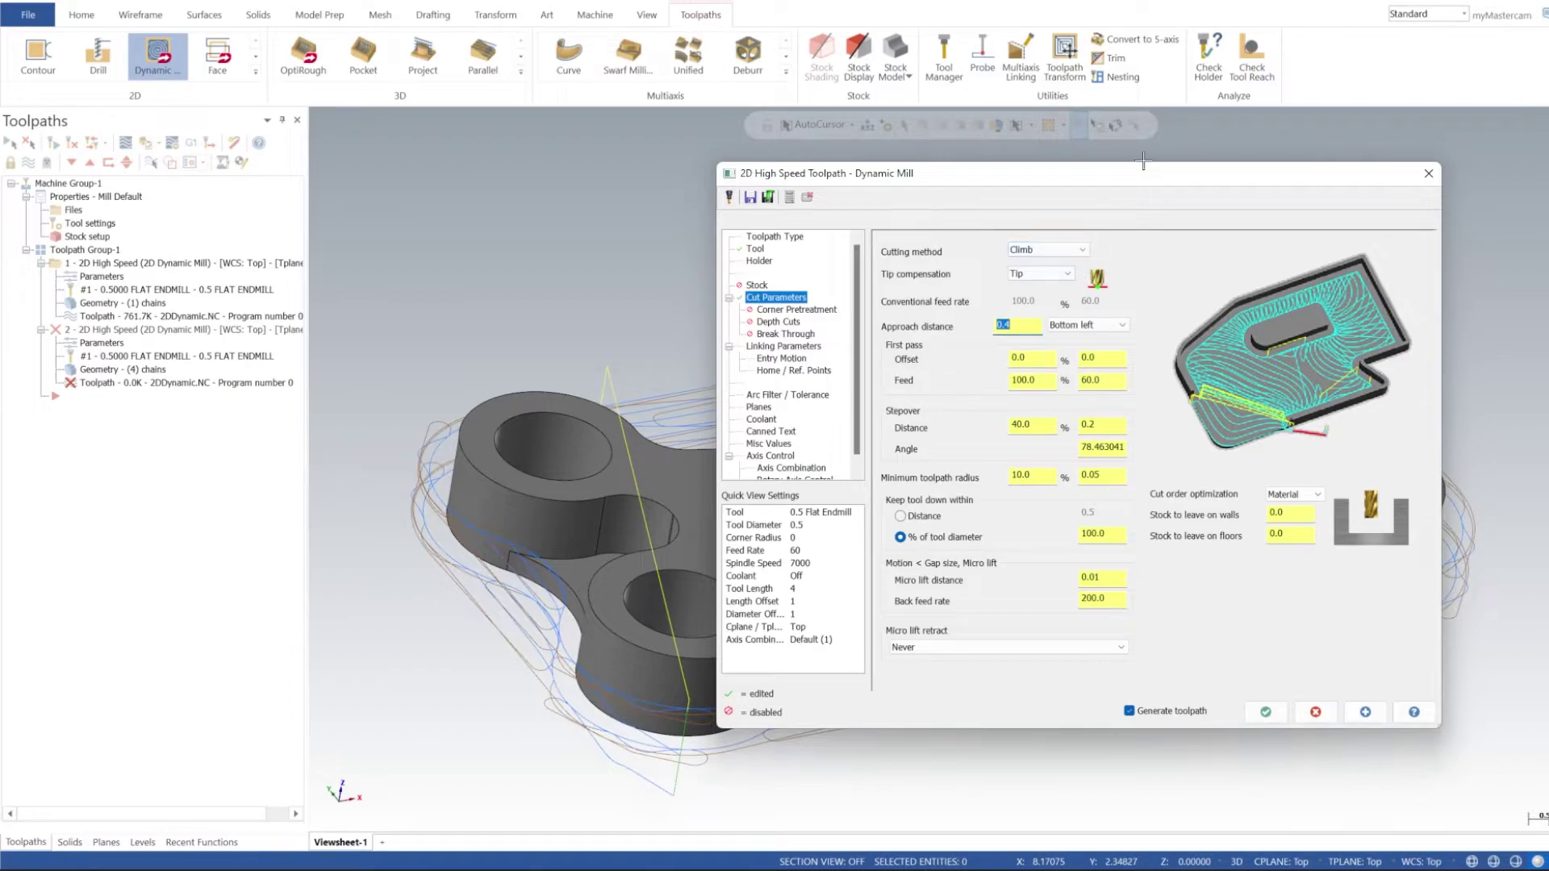
pyautogui.moveTo(1127, 181)
pyautogui.mouseDown()
pyautogui.moveTo(1231, 263)
pyautogui.moveTo(930, 170)
pyautogui.mouseUp()
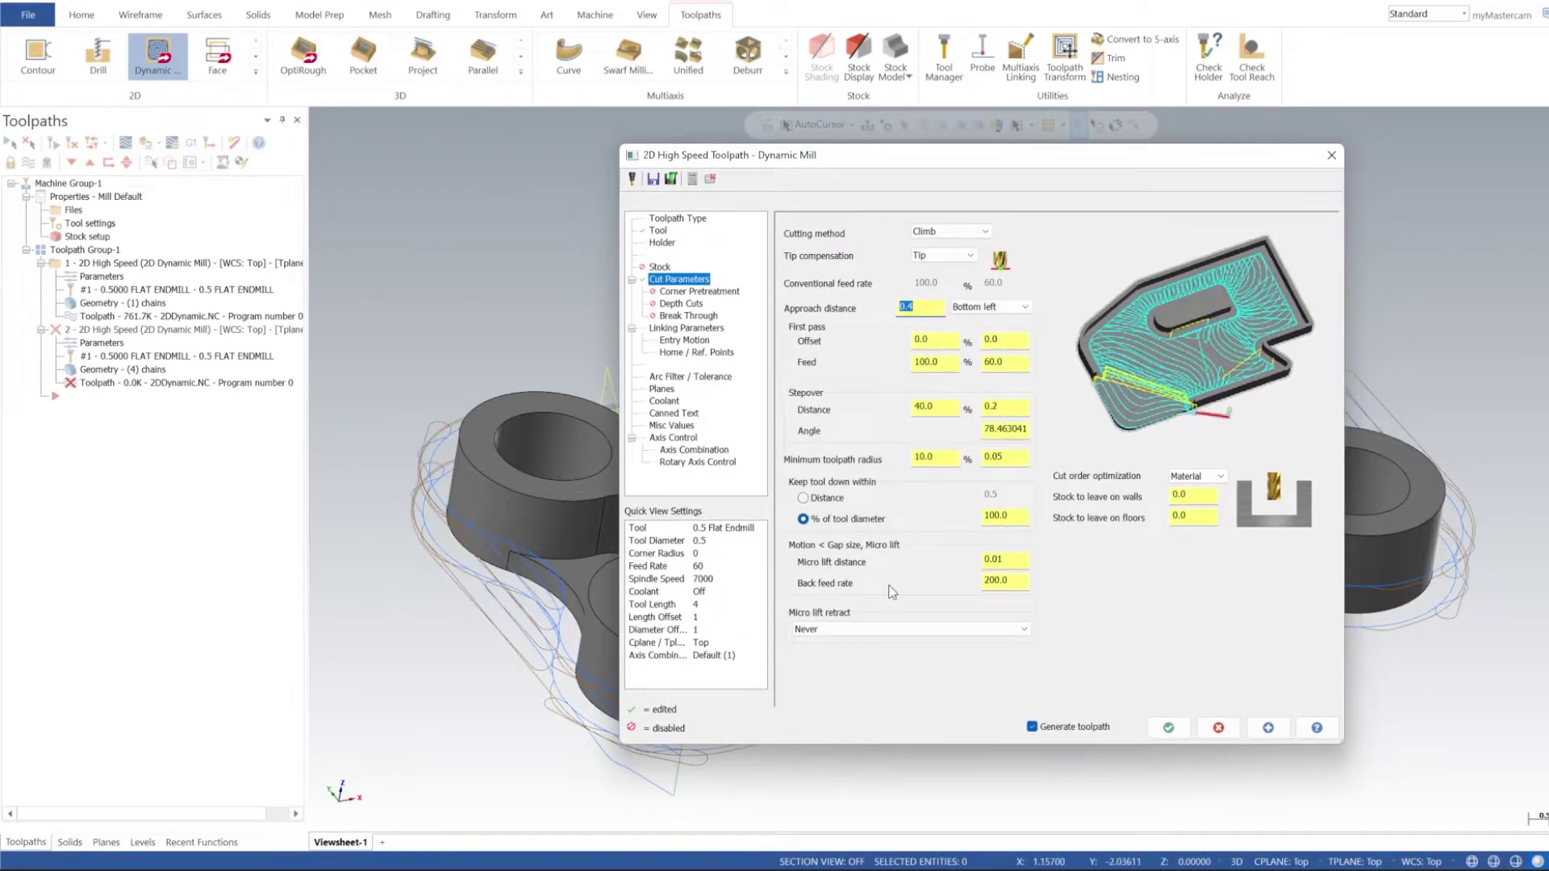
pyautogui.click(686, 328)
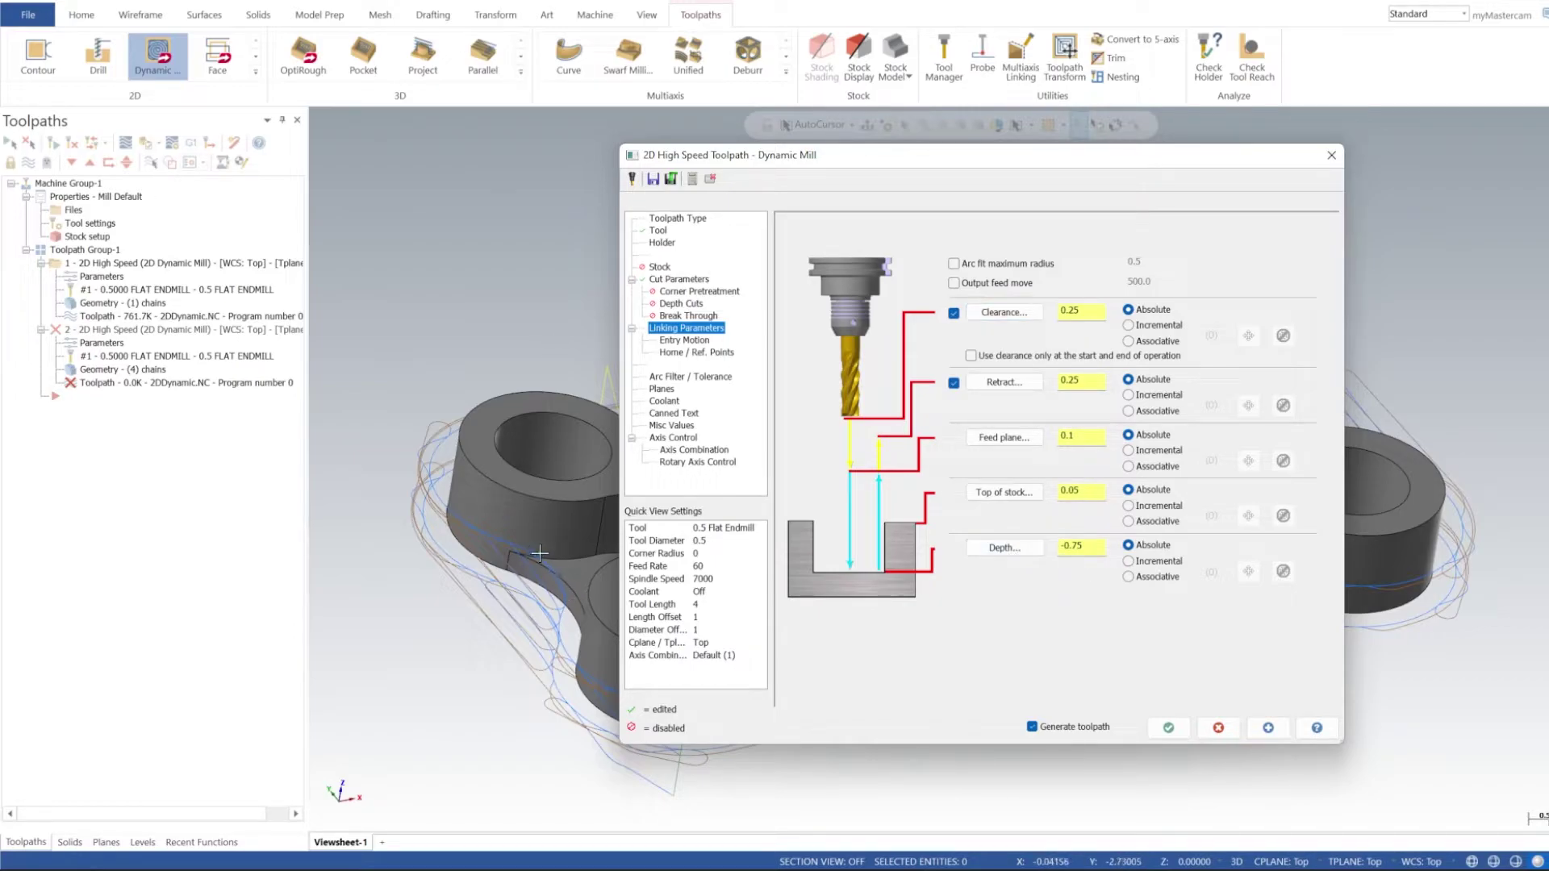
pyautogui.click(1268, 728)
# Close the parameters and toggle off the first toolpath's display
pyautogui.click(1168, 727)
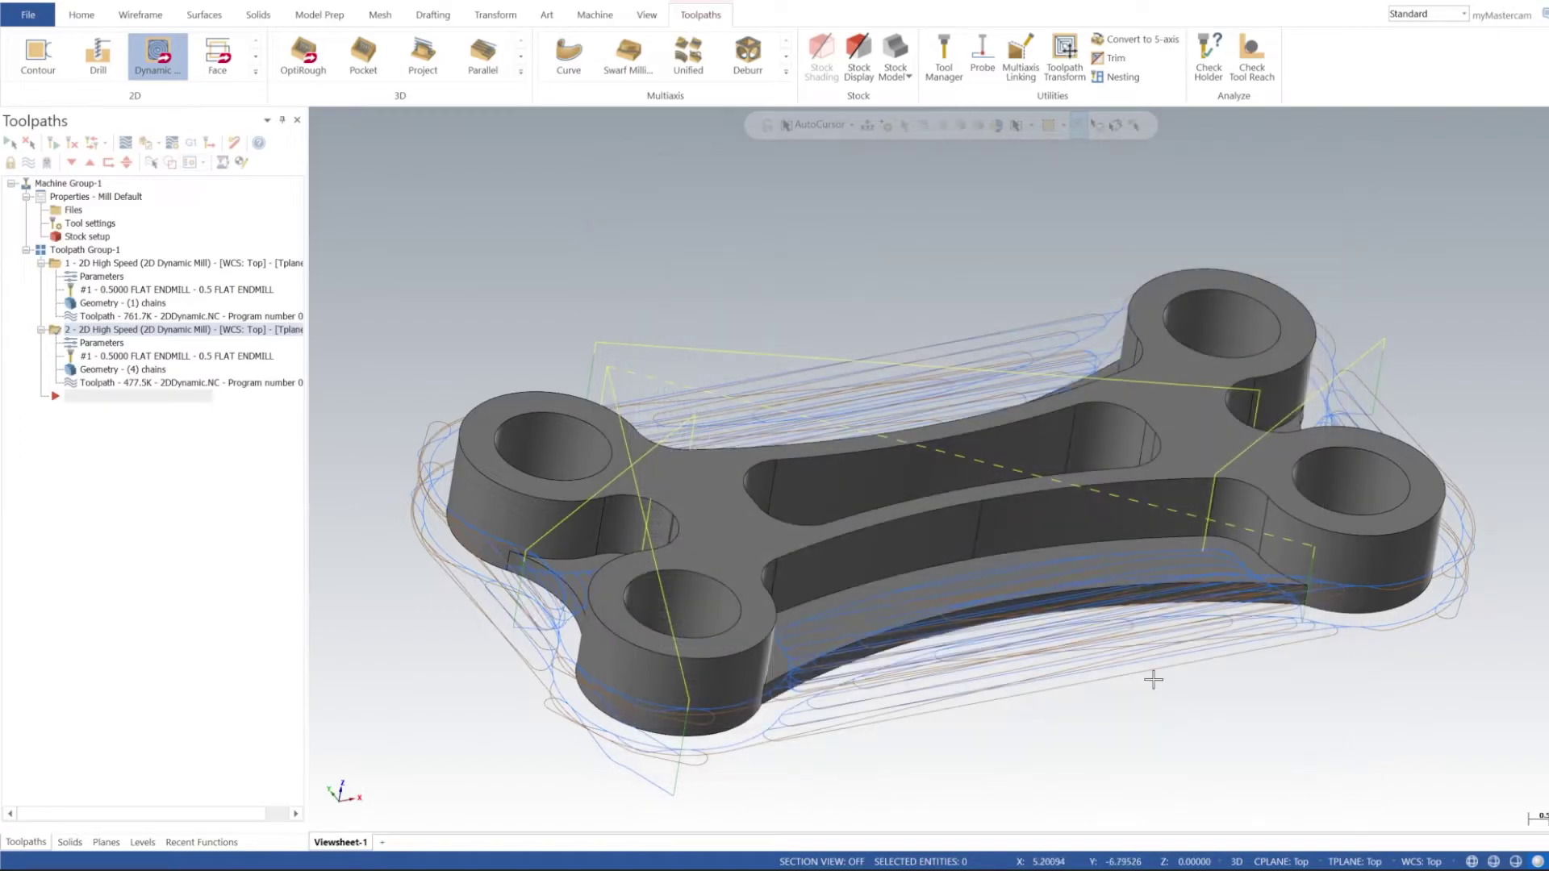
pyautogui.moveTo(1153, 679)
pyautogui.mouseDown(button='middle')
pyautogui.moveTo(1127, 586)
pyautogui.moveTo(767, 535)
pyautogui.mouseUp(button='middle')
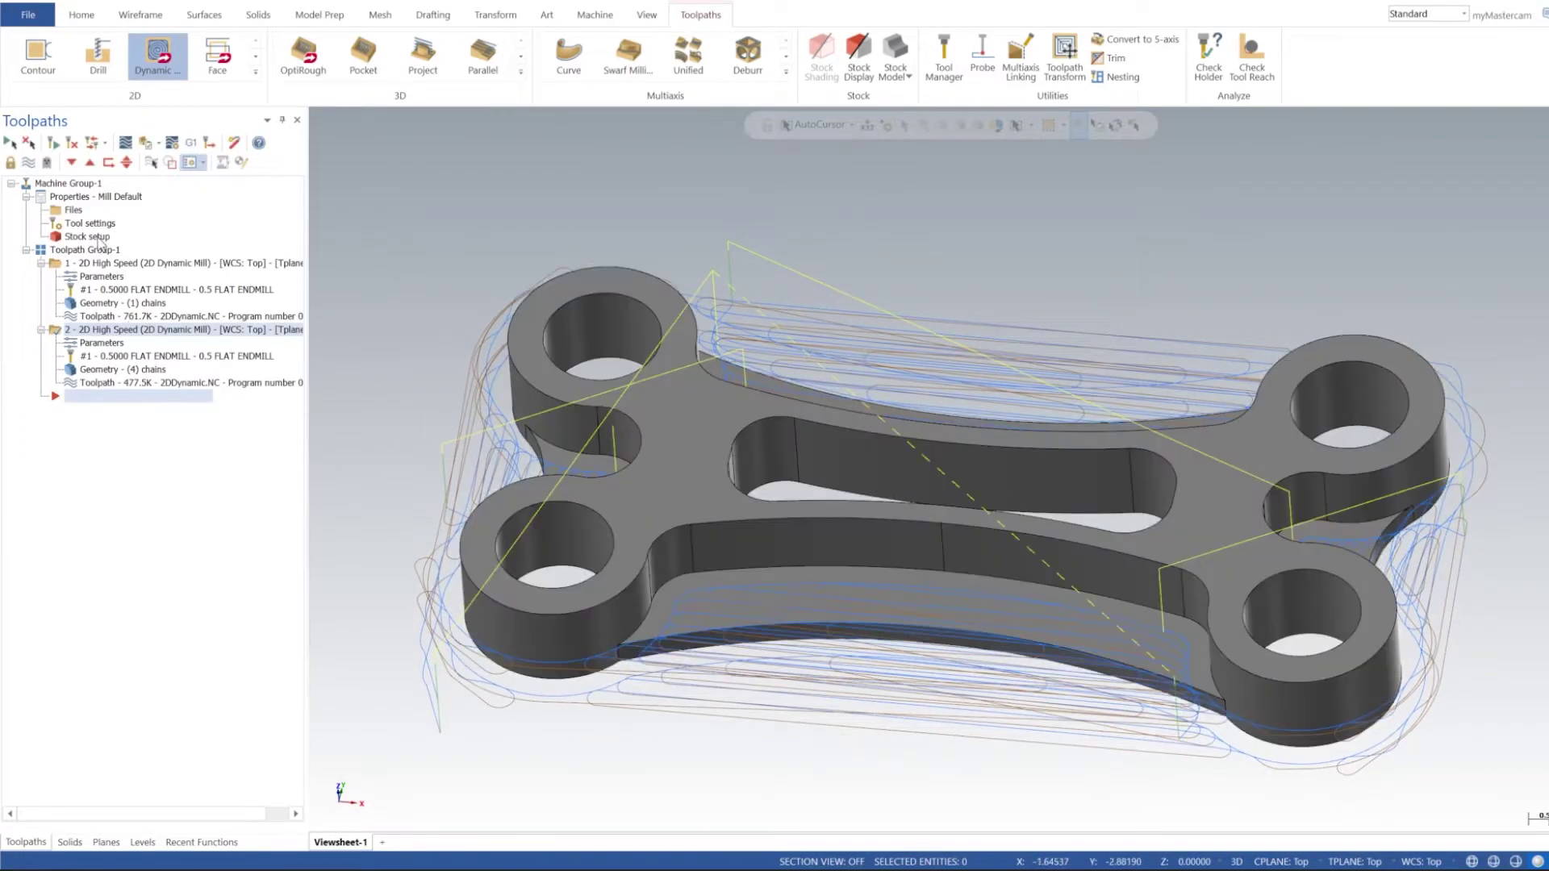
pyautogui.click(110, 263)
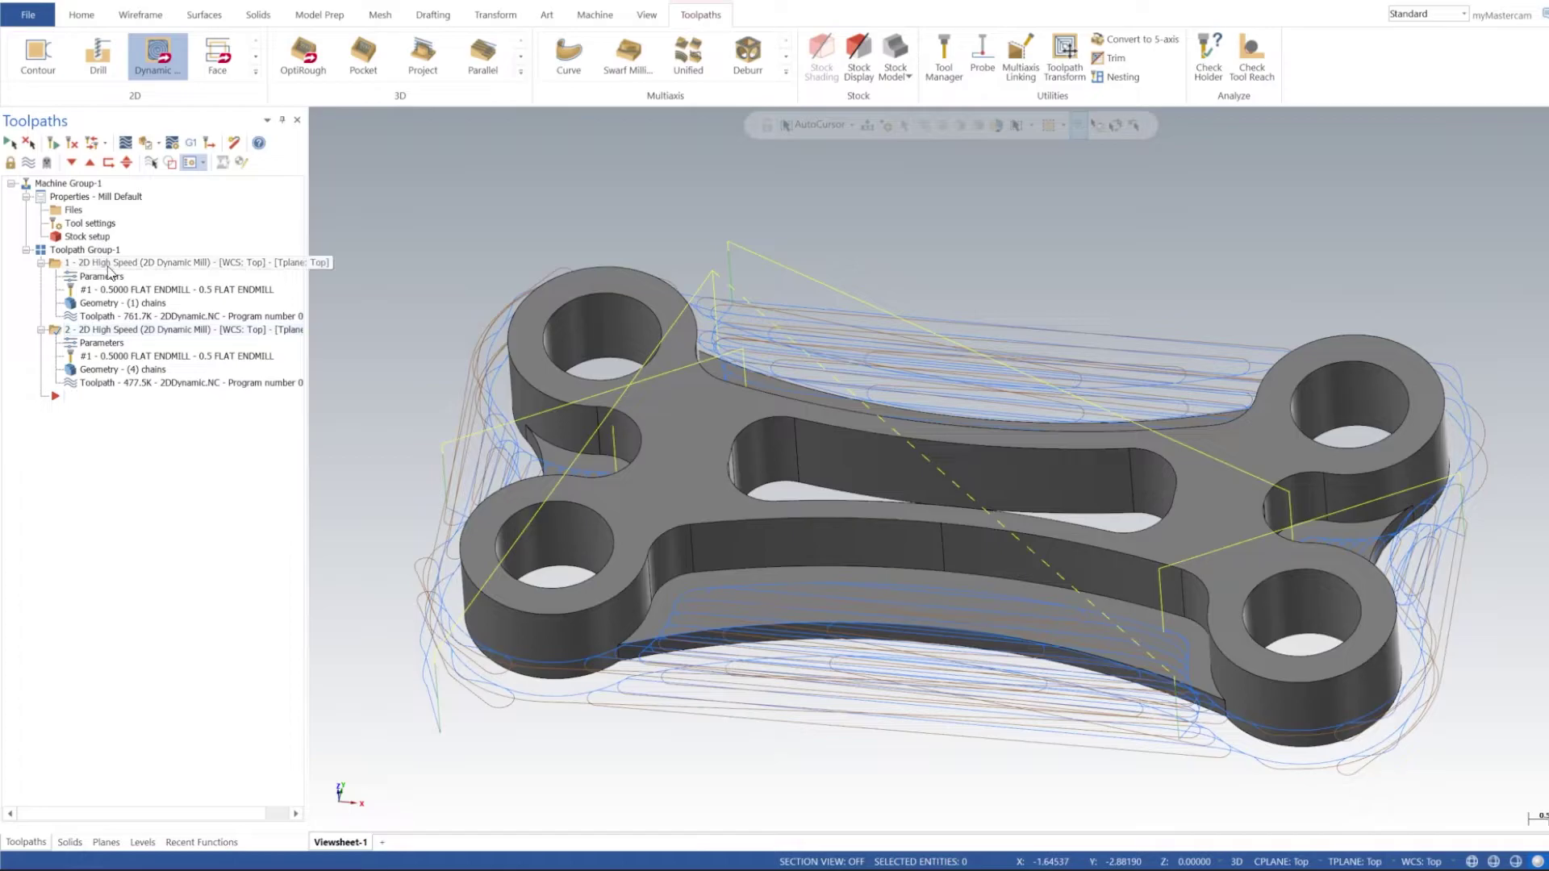
pyautogui.click(29, 165)
# Orbit around the part to inspect the second toolpath's wall cuts, and reopen its parameters
pyautogui.moveTo(876, 476)
pyautogui.mouseDown(button='middle')
pyautogui.moveTo(858, 541)
pyautogui.moveTo(759, 376)
pyautogui.mouseUp(button='middle')
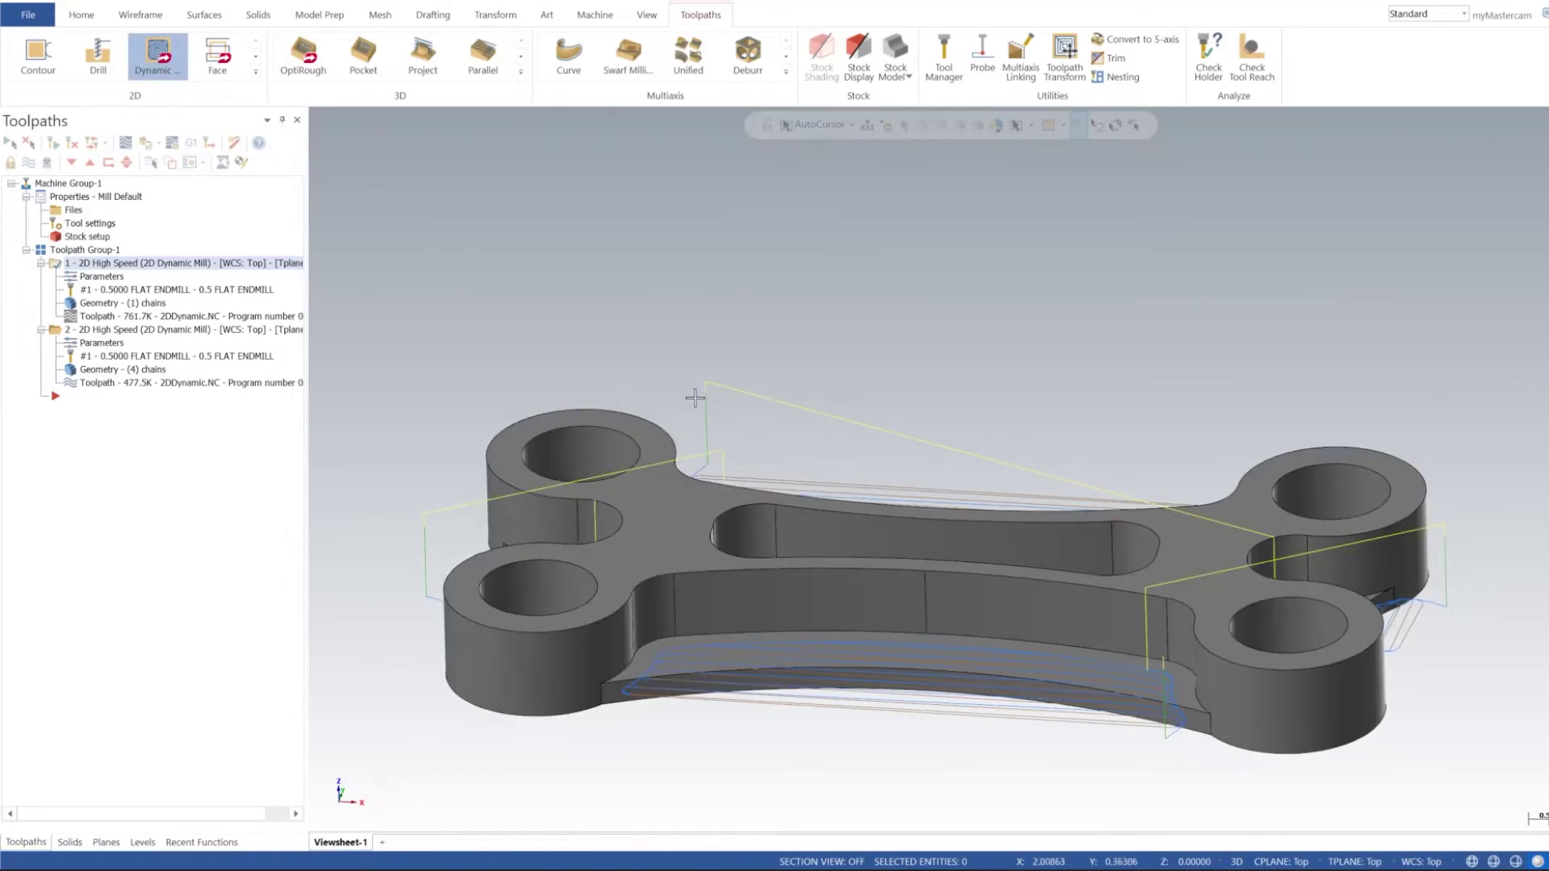
pyautogui.moveTo(789, 509)
pyautogui.mouseDown(button='middle')
pyautogui.moveTo(507, 564)
pyautogui.moveTo(876, 558)
pyautogui.mouseUp(button='middle')
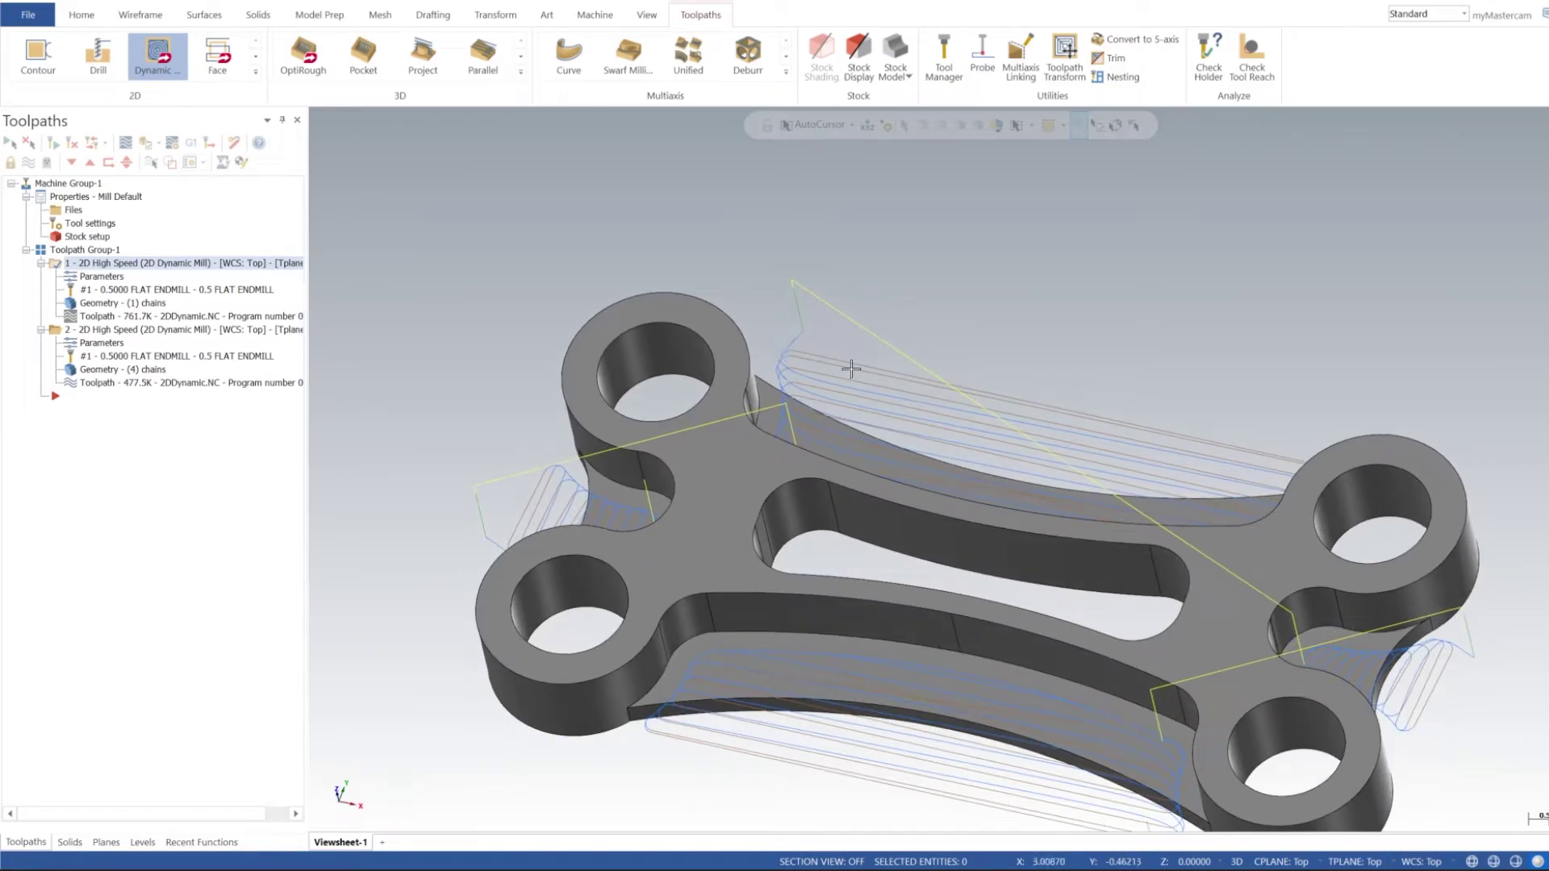
pyautogui.moveTo(850, 368)
pyautogui.mouseDown(button='middle')
pyautogui.moveTo(863, 655)
pyautogui.moveTo(1245, 728)
pyautogui.mouseUp(button='middle')
pyautogui.moveTo(921, 658); pyautogui.dragTo(1360, 567, button='middle')
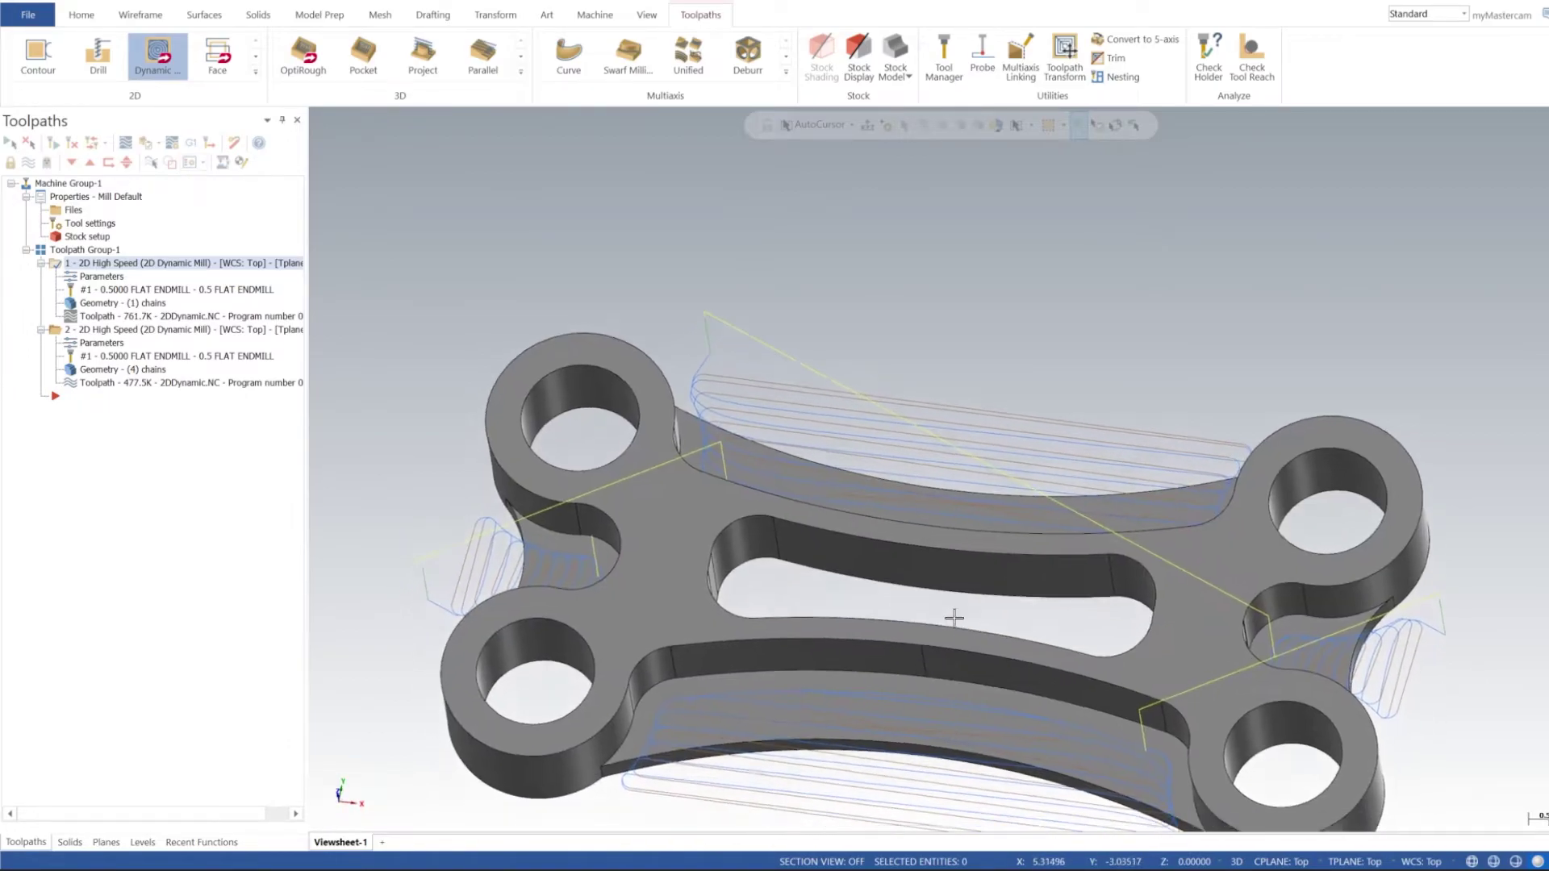
pyautogui.moveTo(965, 488); pyautogui.dragTo(985, 526, button='middle')
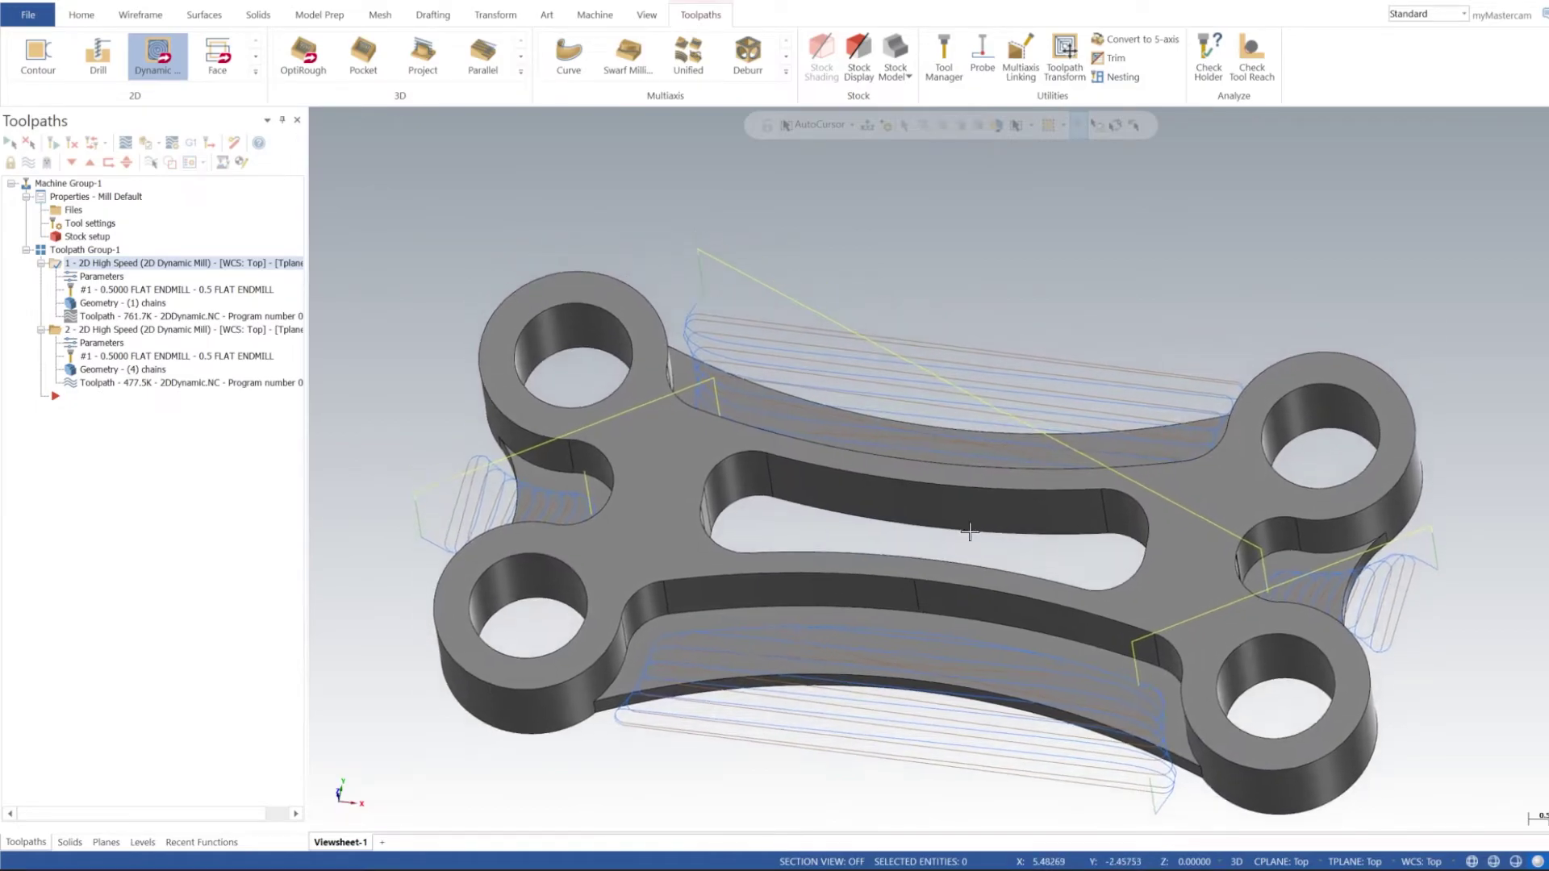
pyautogui.click(101, 343)
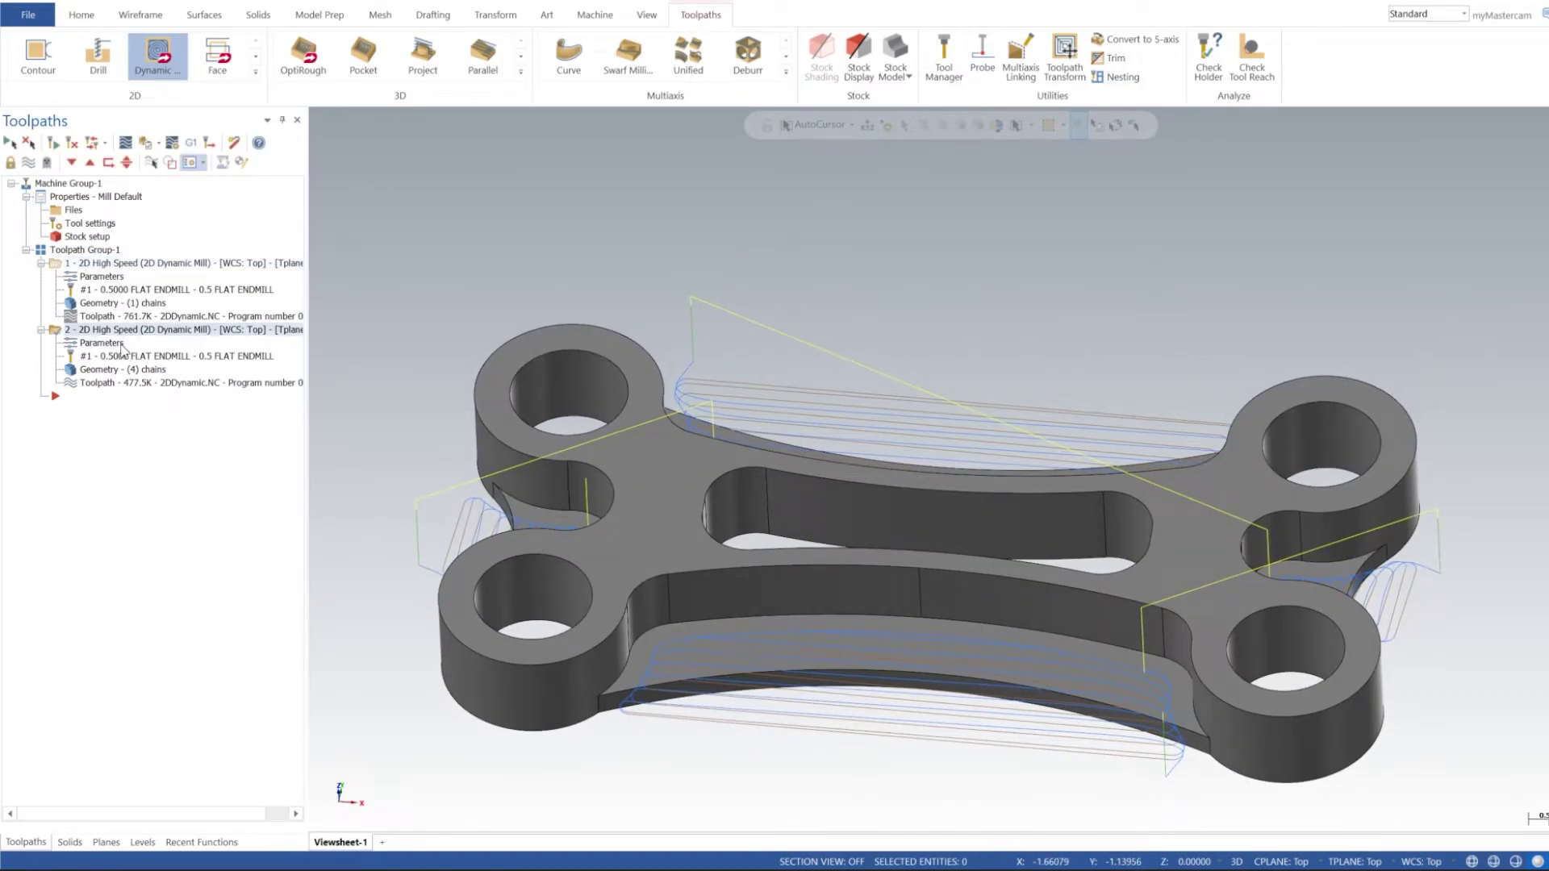
# Enter 0.255 as toolpath 2's Cut Parameters approach distance and accept it
pyautogui.click(678, 280)
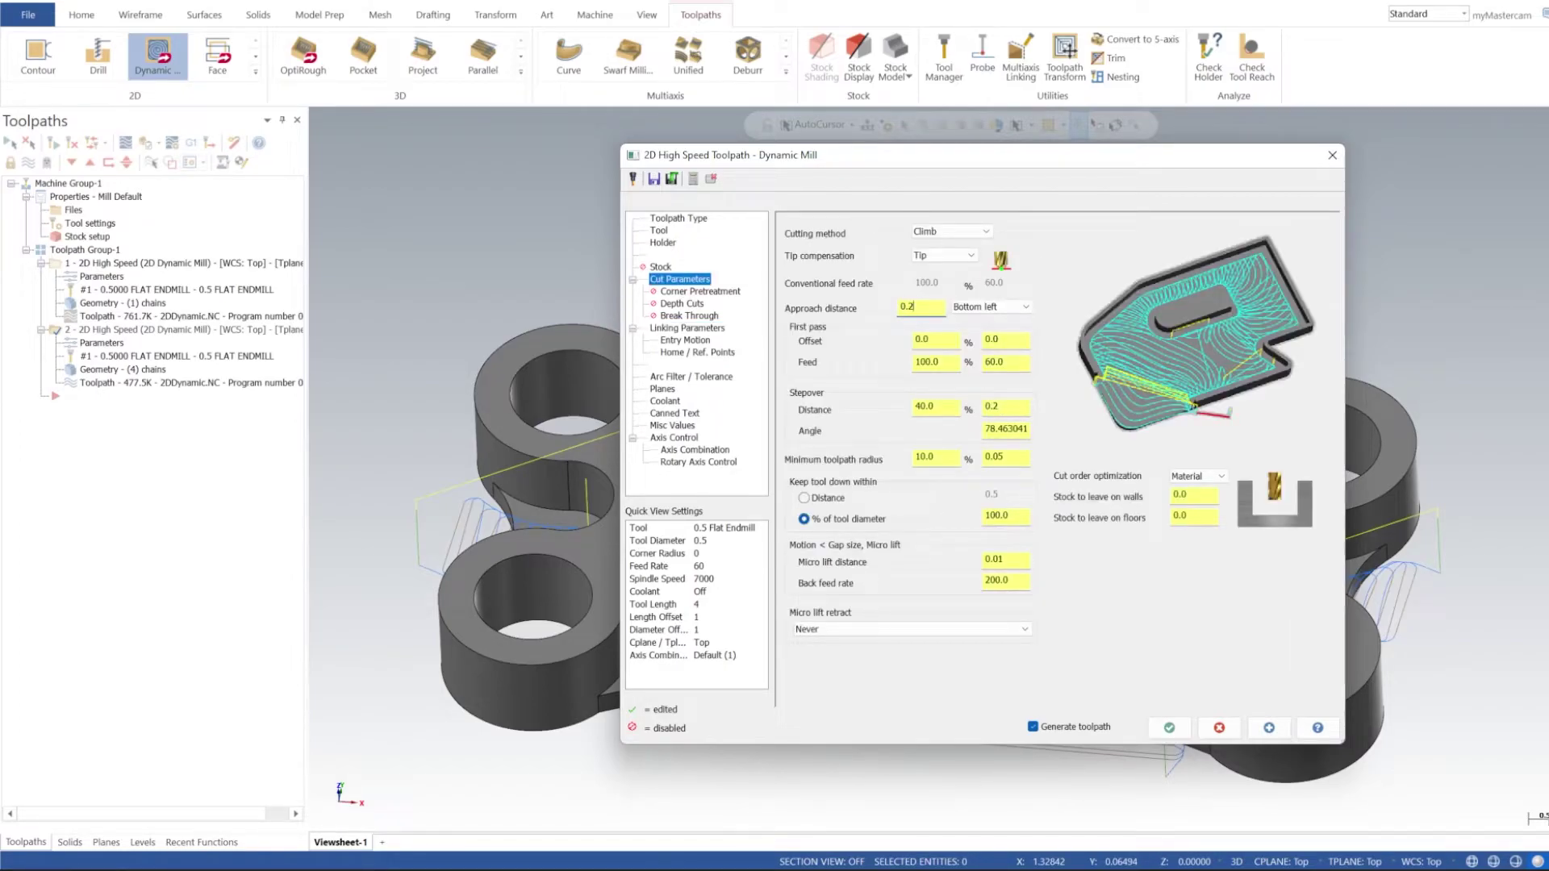
pyautogui.hotkey('ctrl', 'a')
pyautogui.click(1169, 728)
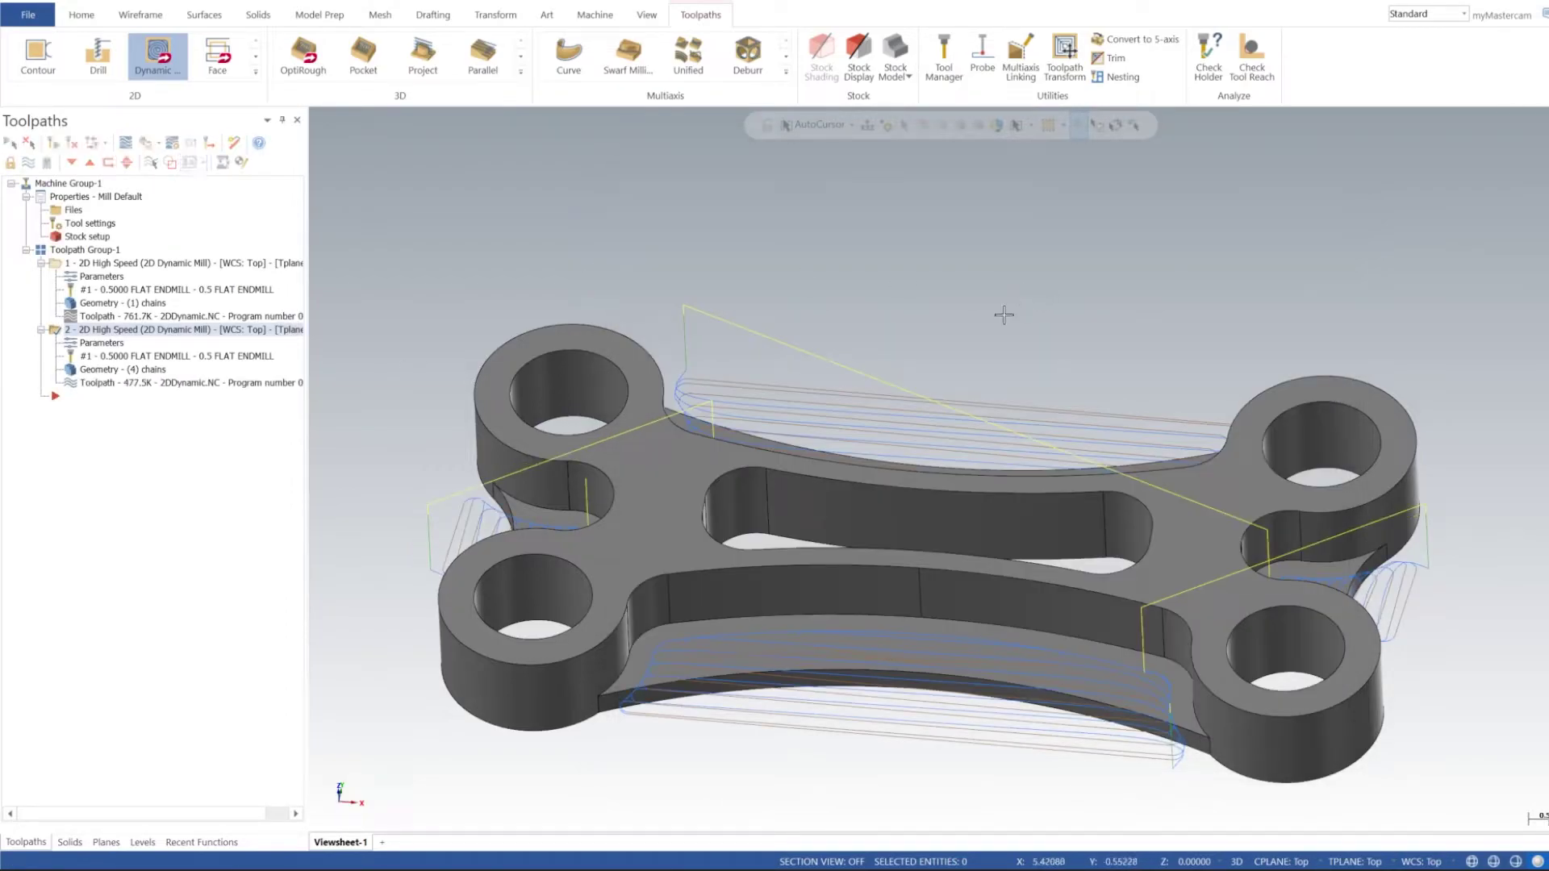
pyautogui.moveTo(1003, 311)
pyautogui.mouseDown(button='middle')
pyautogui.moveTo(967, 350)
pyautogui.moveTo(981, 363)
pyautogui.mouseUp(button='middle')
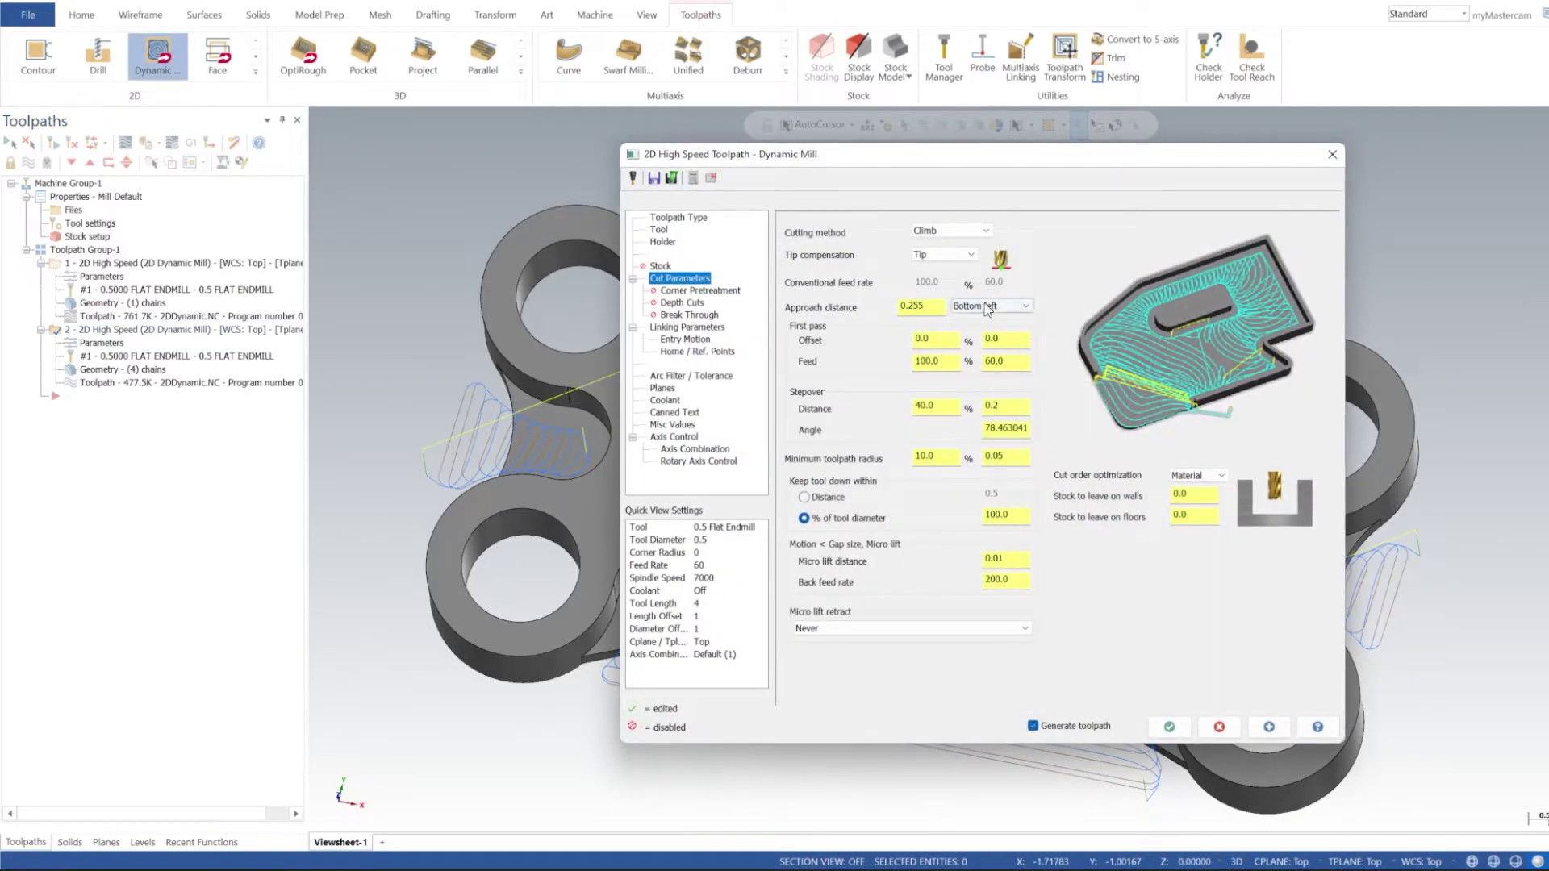
pyautogui.click(1167, 728)
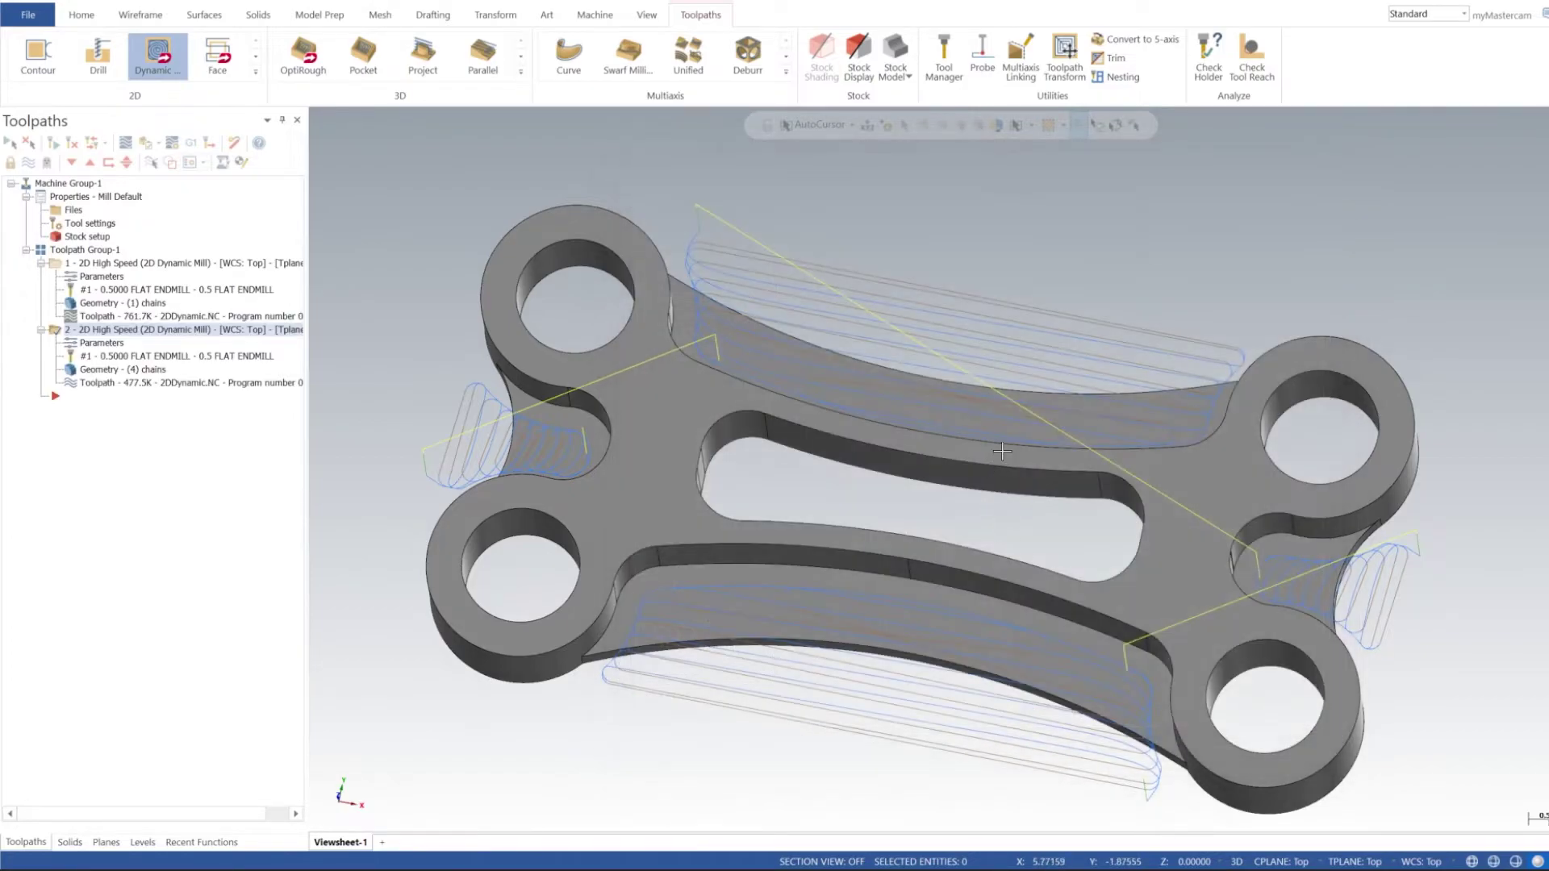
pyautogui.moveTo(999, 445)
pyautogui.mouseDown(button='middle')
pyautogui.moveTo(957, 513)
pyautogui.moveTo(957, 444)
pyautogui.mouseUp(button='middle')
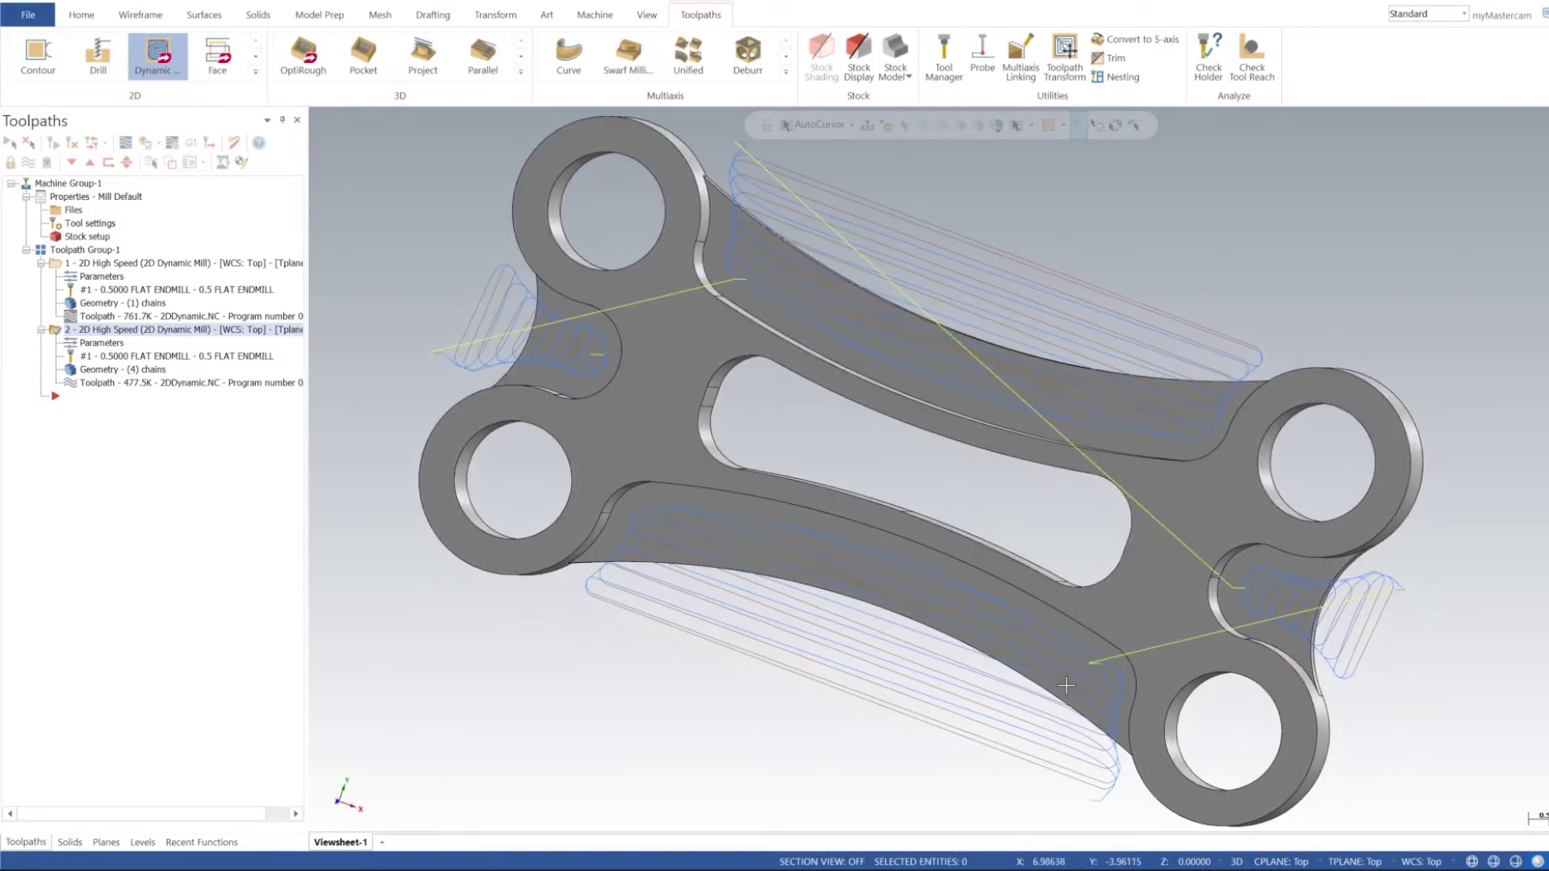
pyautogui.moveTo(933, 498)
pyautogui.mouseDown(button='middle')
pyautogui.moveTo(923, 457)
pyautogui.moveTo(970, 343)
pyautogui.mouseUp(button='middle')
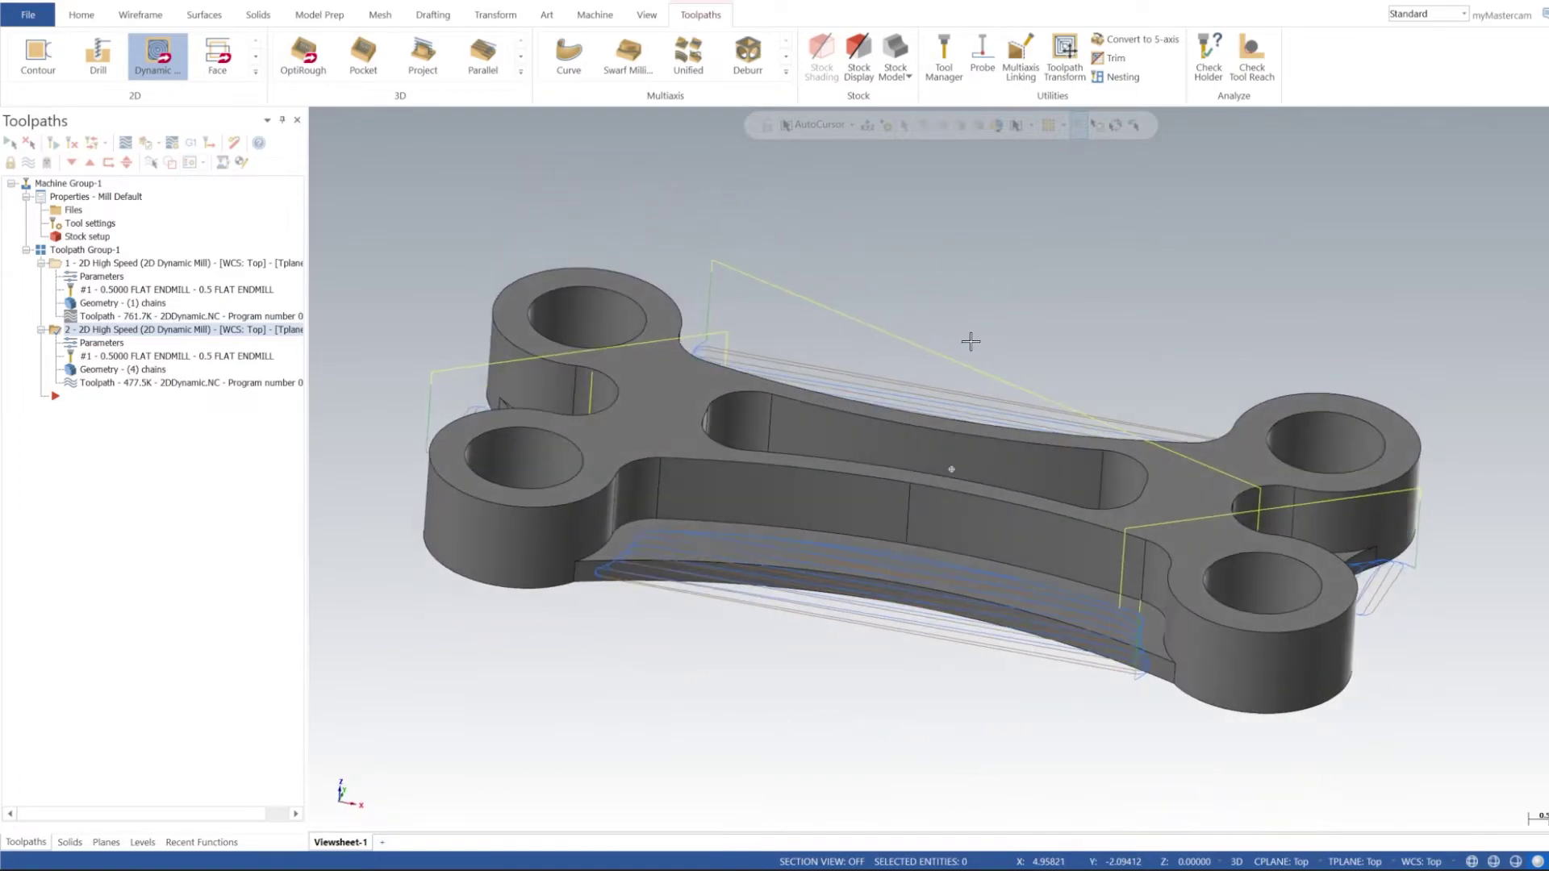
pyautogui.moveTo(970, 343); pyautogui.dragTo(997, 328, button='middle')
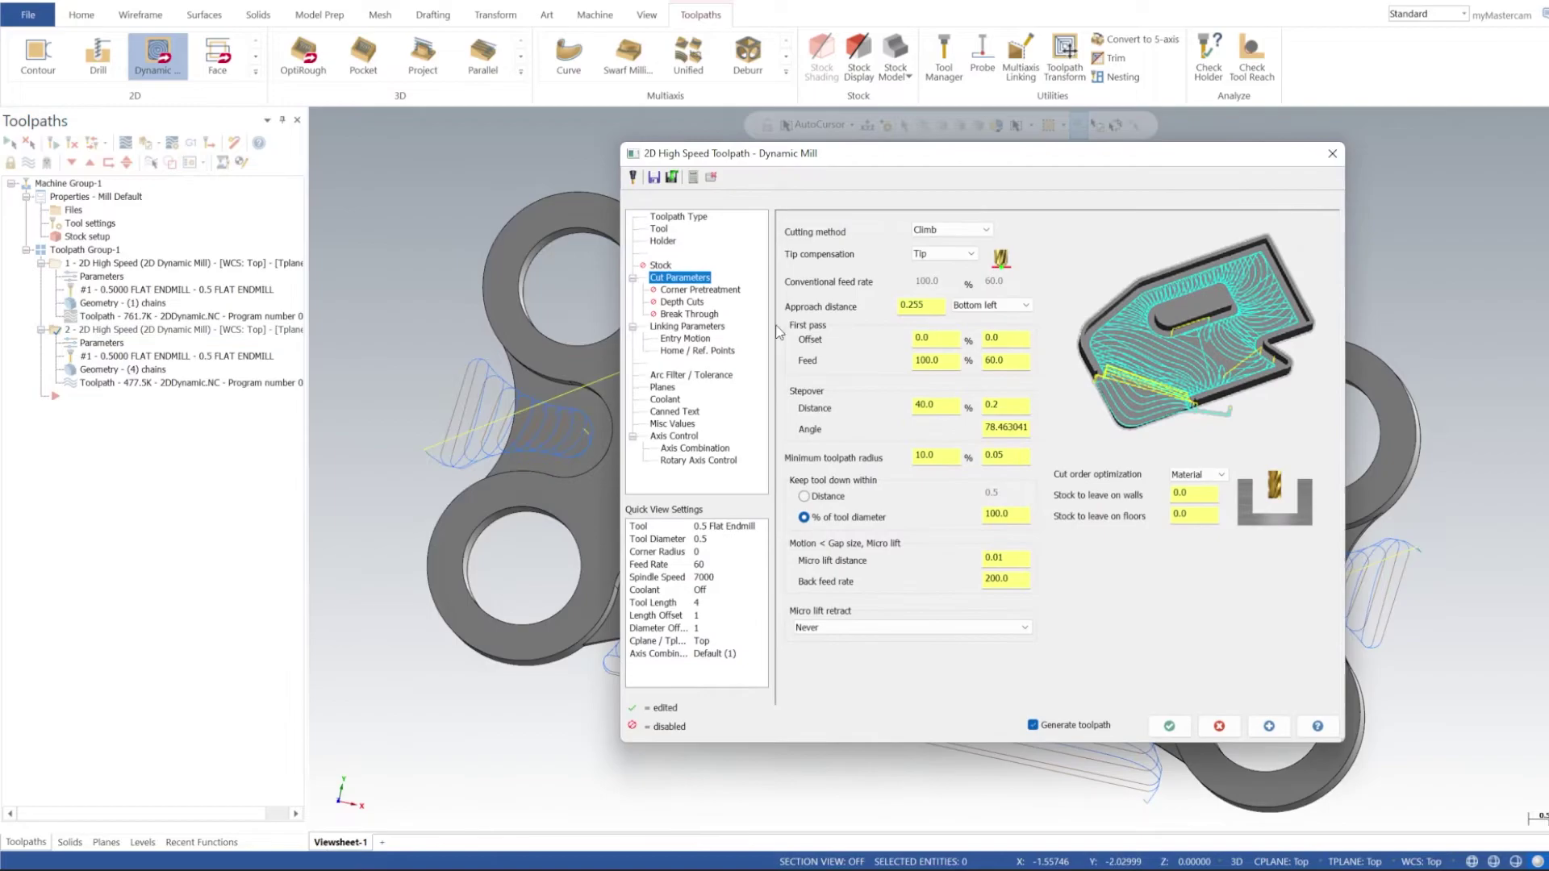
# Shorten toolpath 2's approach distance, regenerate it, and orbit to reinspect the cuts
pyautogui.moveTo(924, 310); pyautogui.dragTo(774, 312)
pyautogui.write('.')
pyautogui.click(1274, 723)
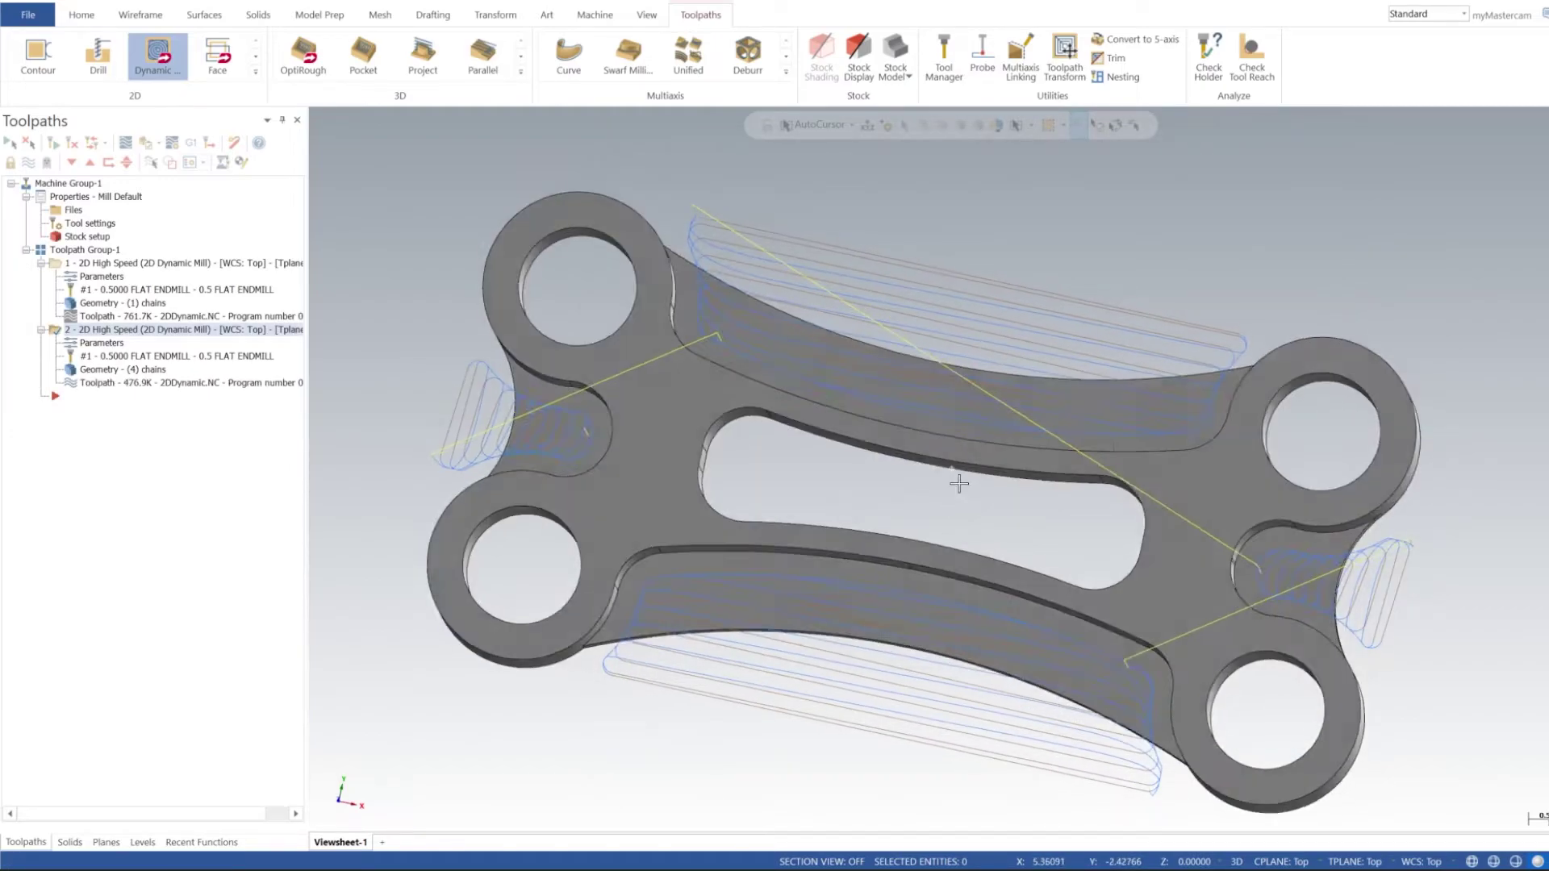
pyautogui.moveTo(960, 483); pyautogui.dragTo(1425, 559, button='middle')
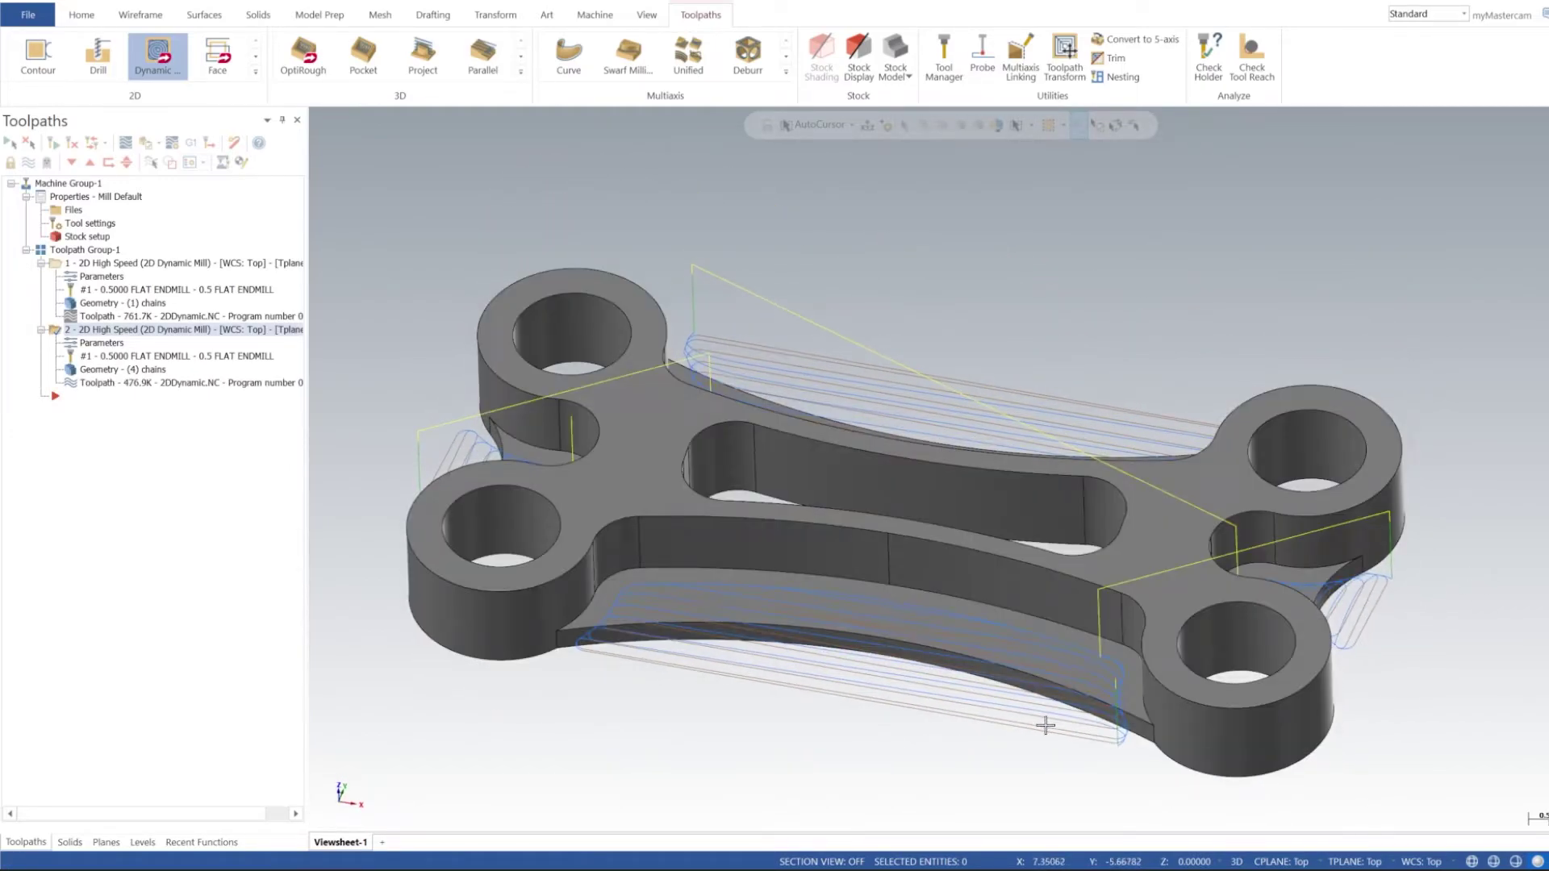
pyautogui.moveTo(783, 614)
pyautogui.mouseDown(button='middle')
pyautogui.moveTo(900, 558)
pyautogui.moveTo(1027, 452)
pyautogui.moveTo(857, 491)
pyautogui.moveTo(720, 472)
pyautogui.mouseUp(button='middle')
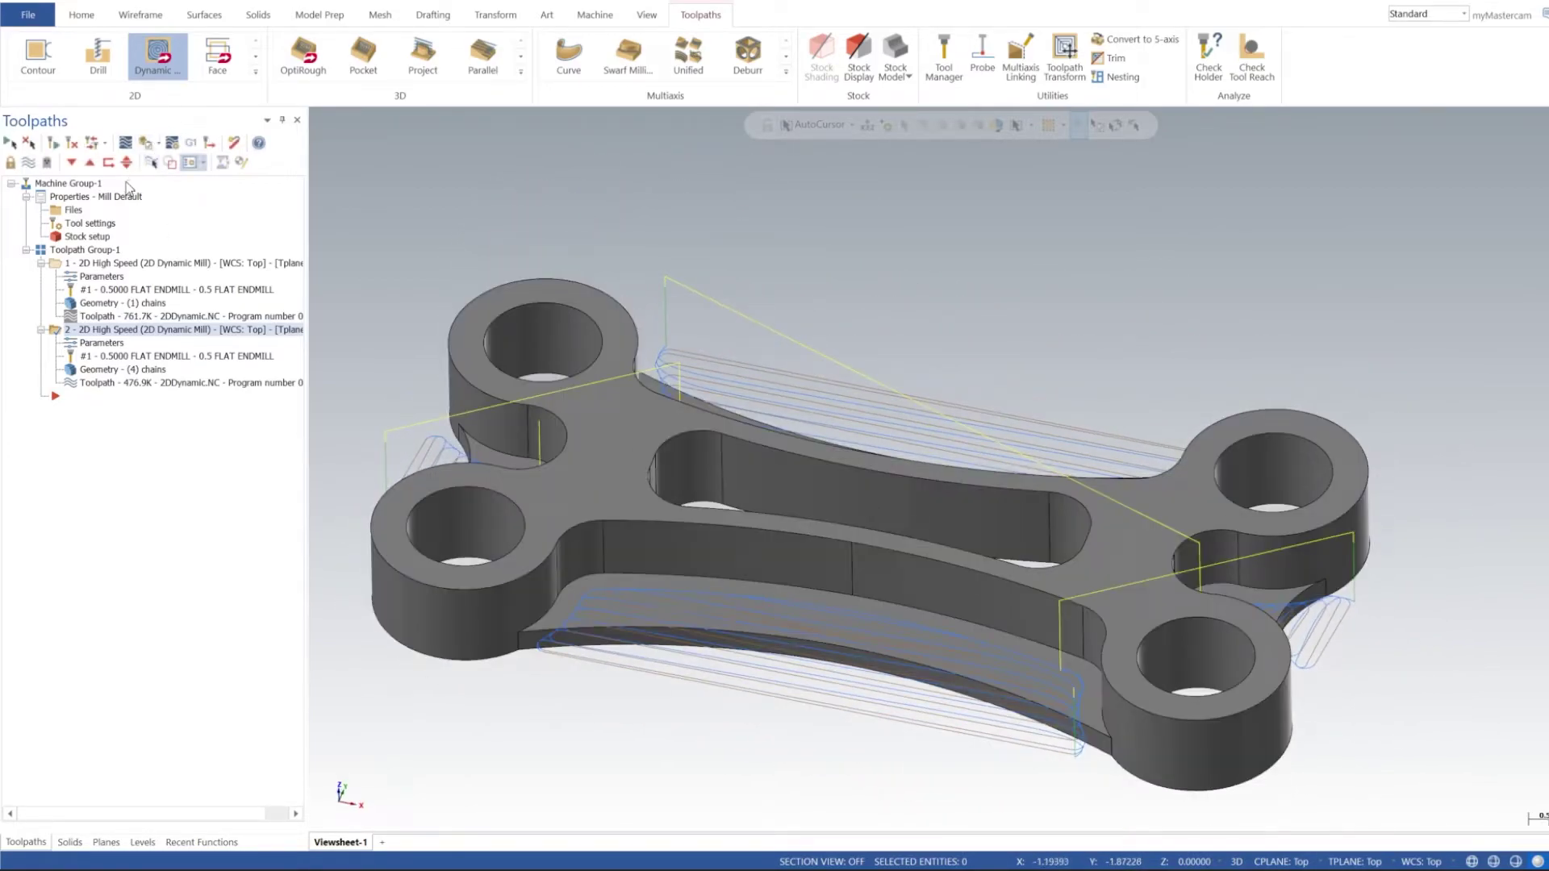
# Start a Dynamic Mill with Stay inside, chaining the inner pocket loop as the region
pyautogui.click(161, 57)
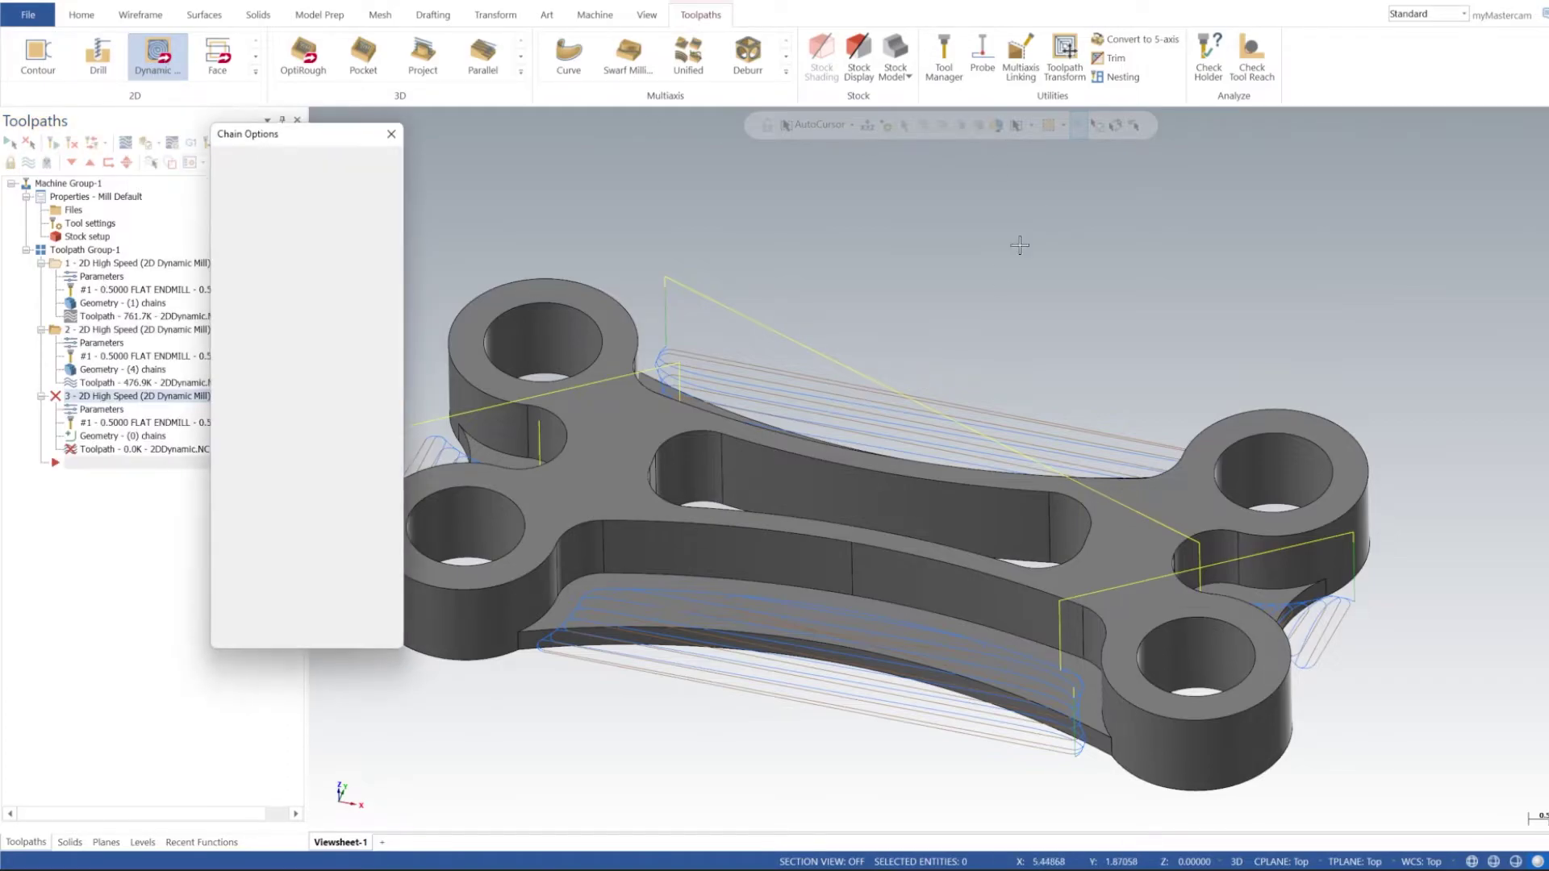
pyautogui.moveTo(992, 211); pyautogui.dragTo(900, 424, button='middle')
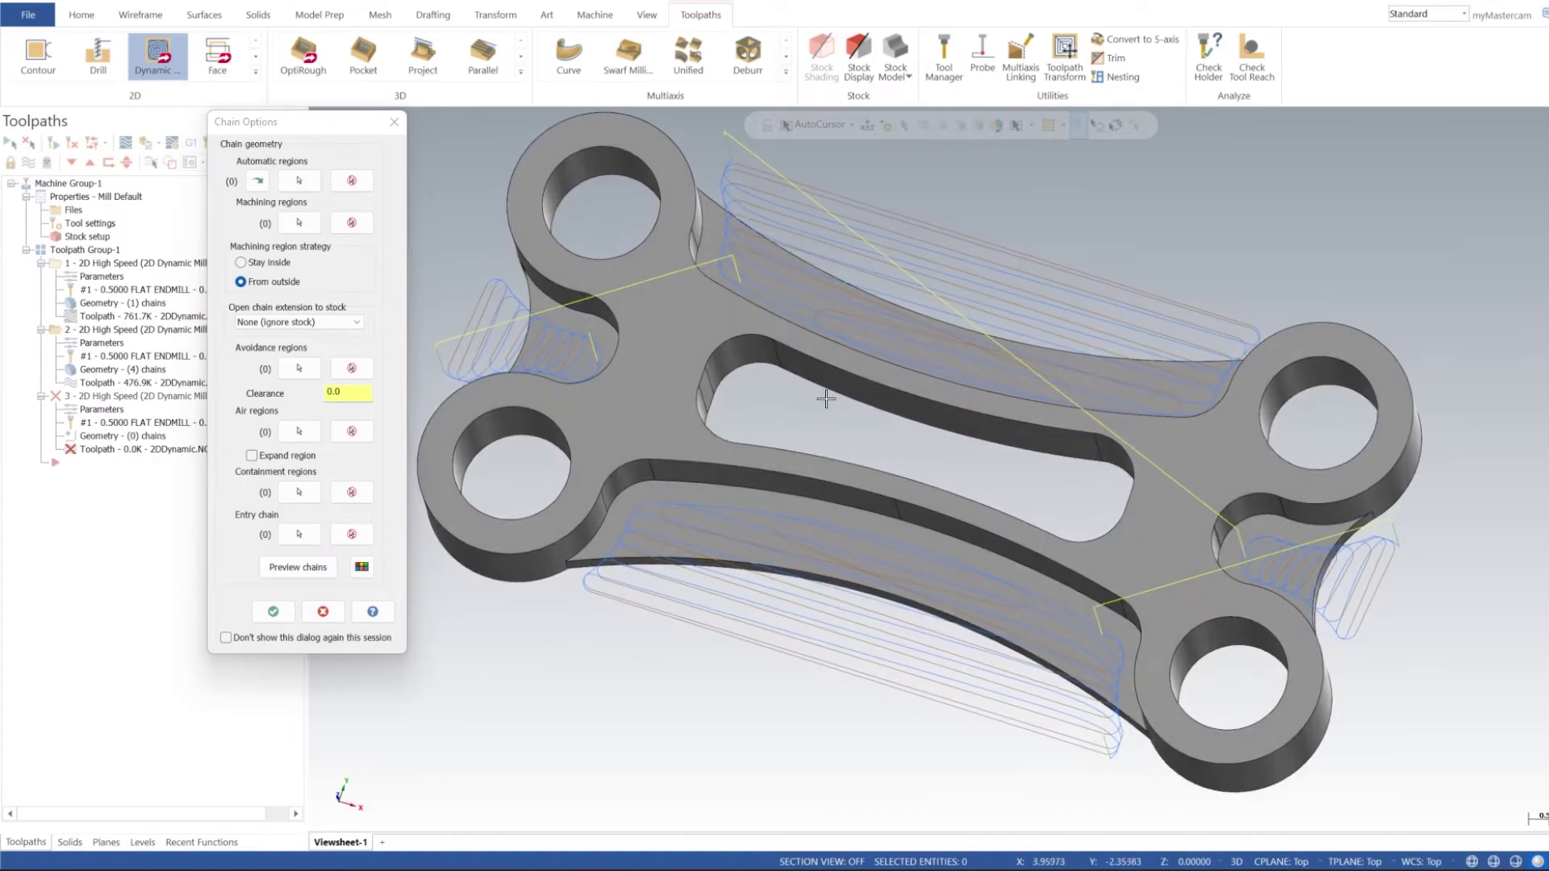
pyautogui.click(251, 264)
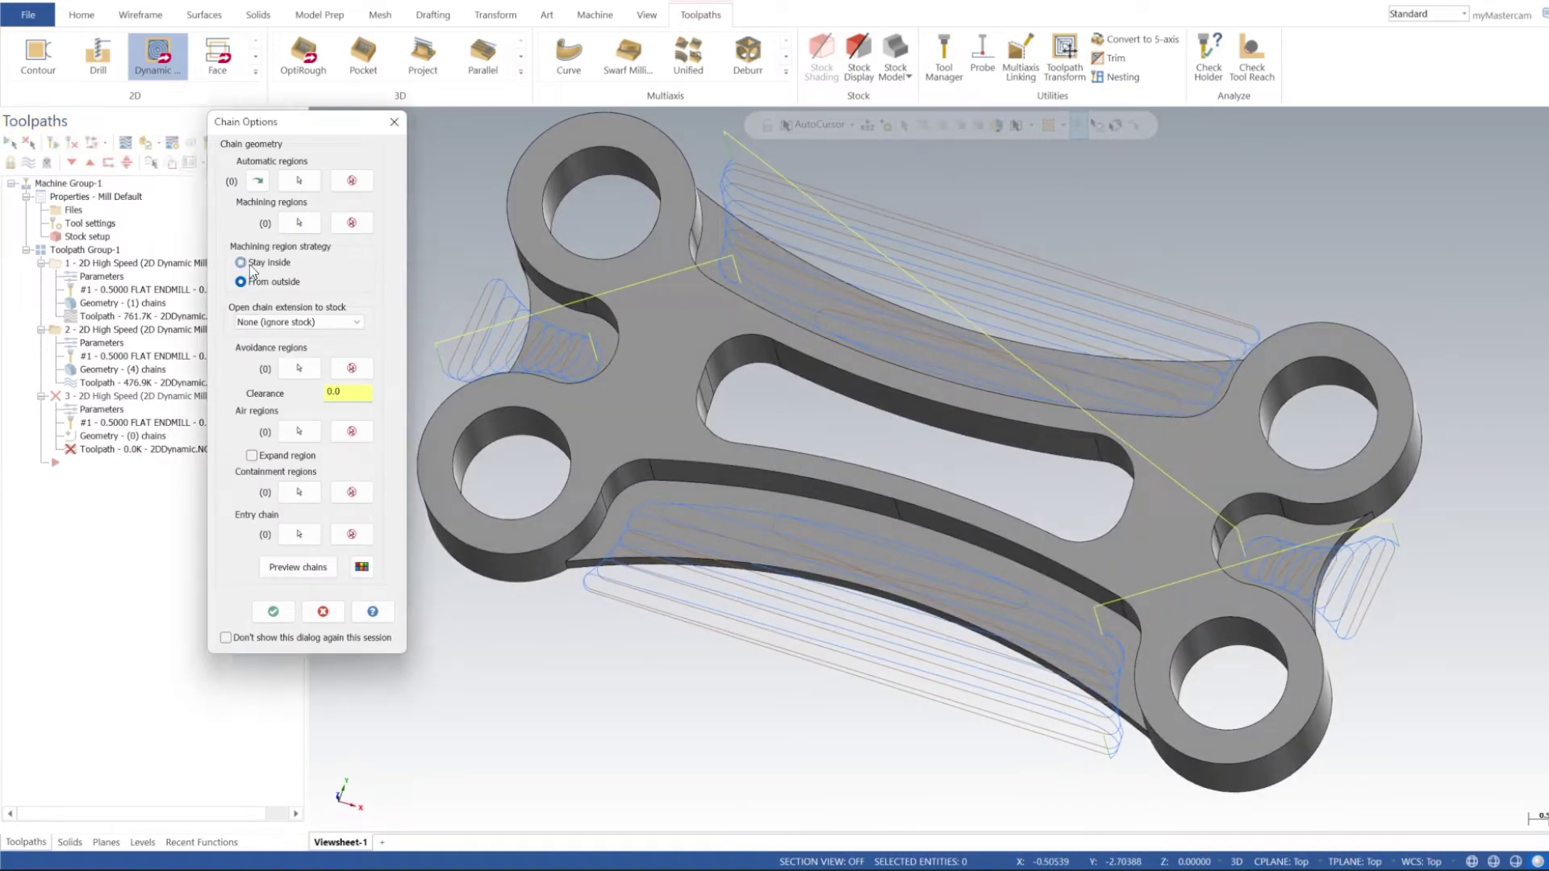
pyautogui.click(299, 224)
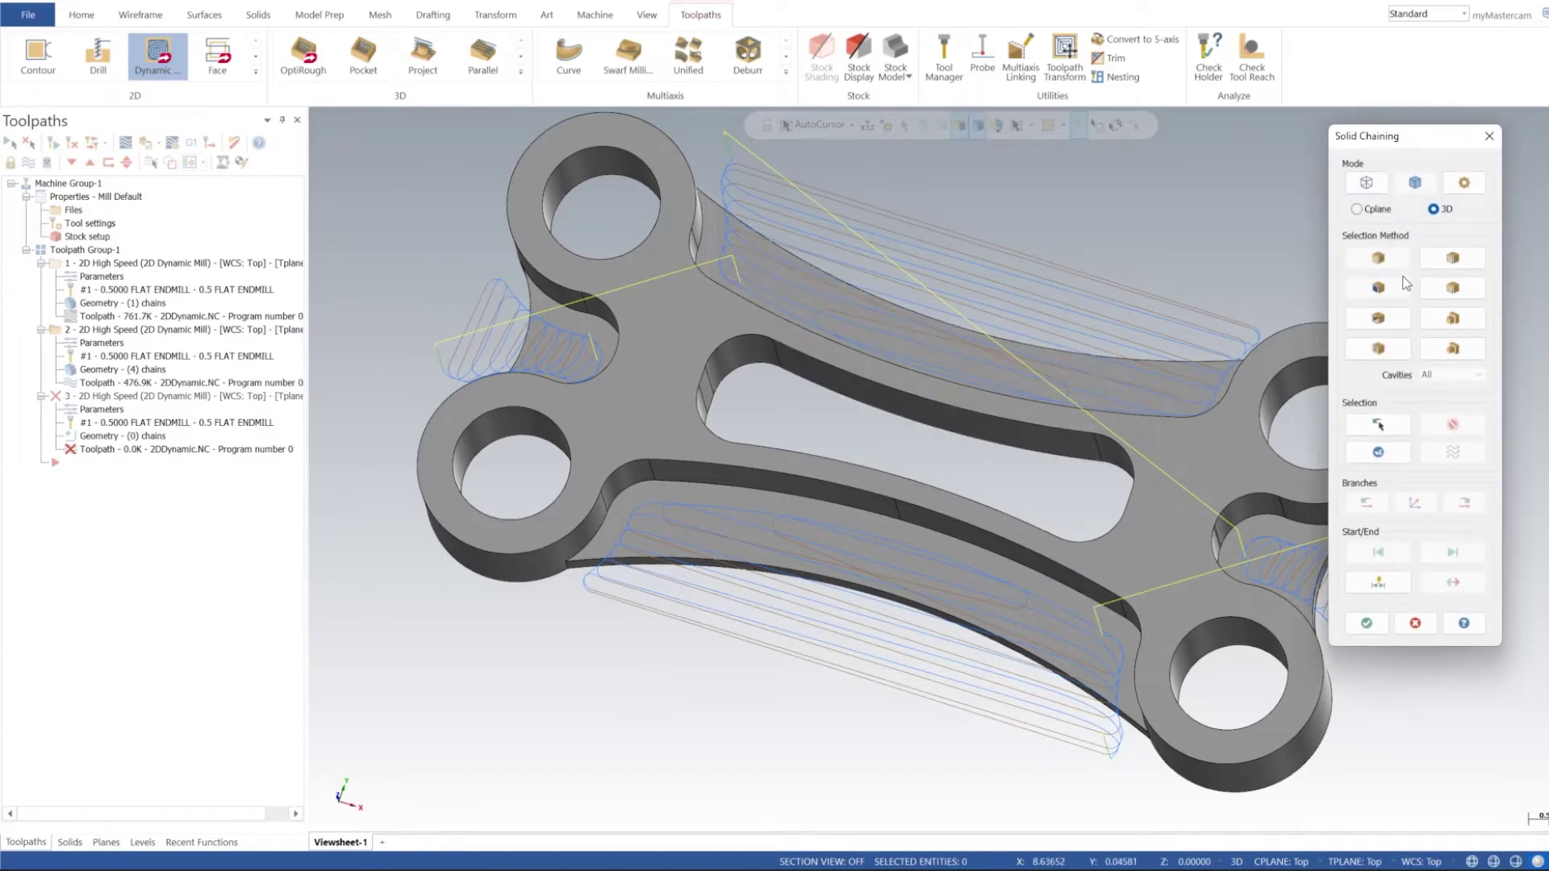
pyautogui.click(1454, 262)
pyautogui.click(945, 431)
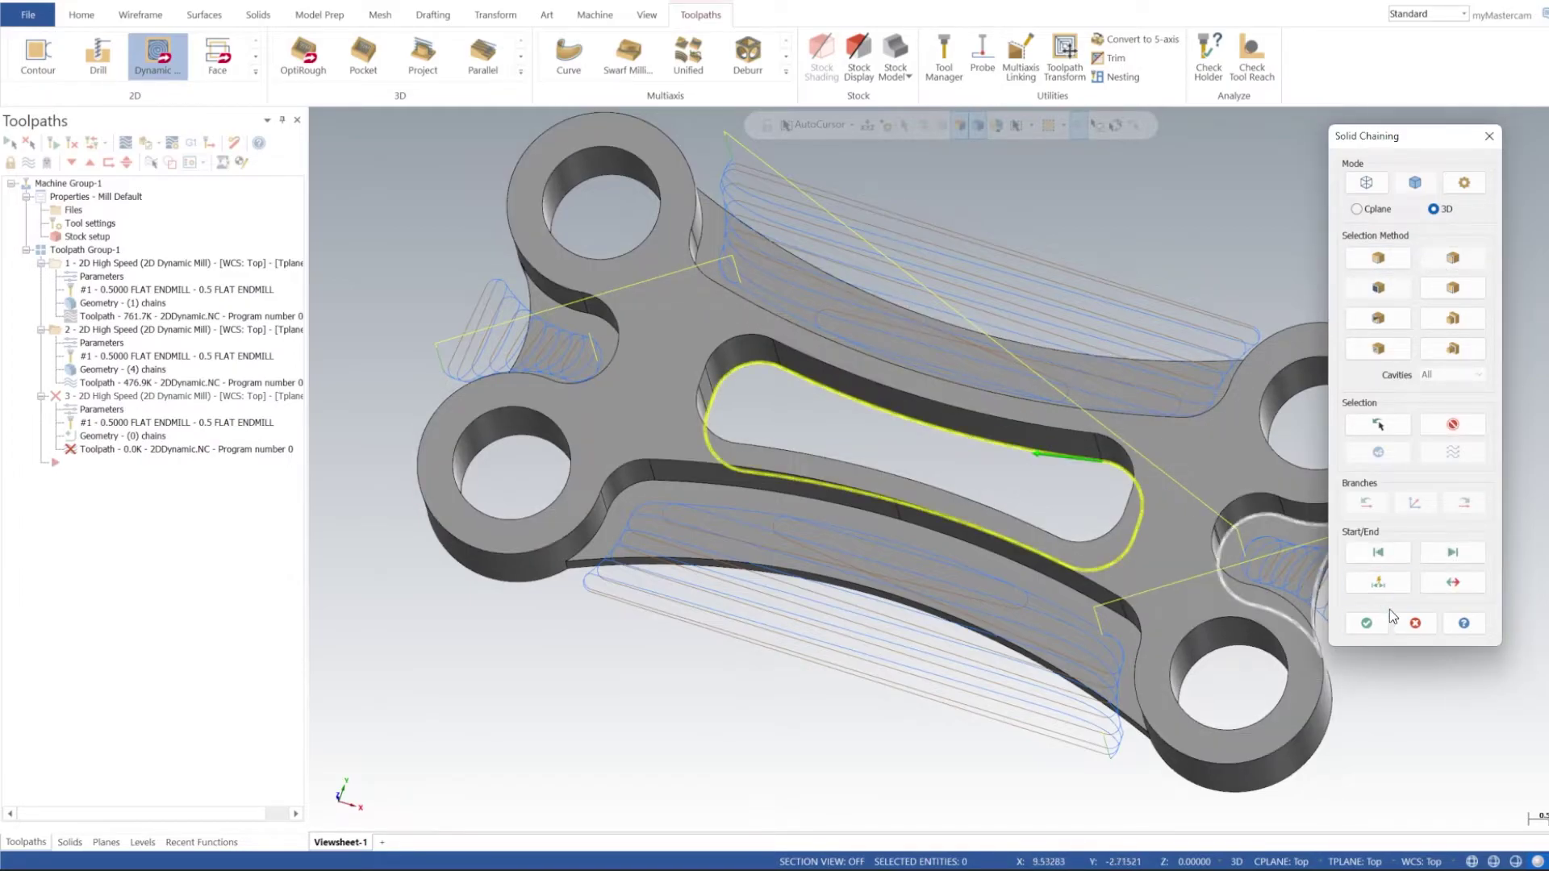
pyautogui.click(1367, 625)
pyautogui.click(271, 615)
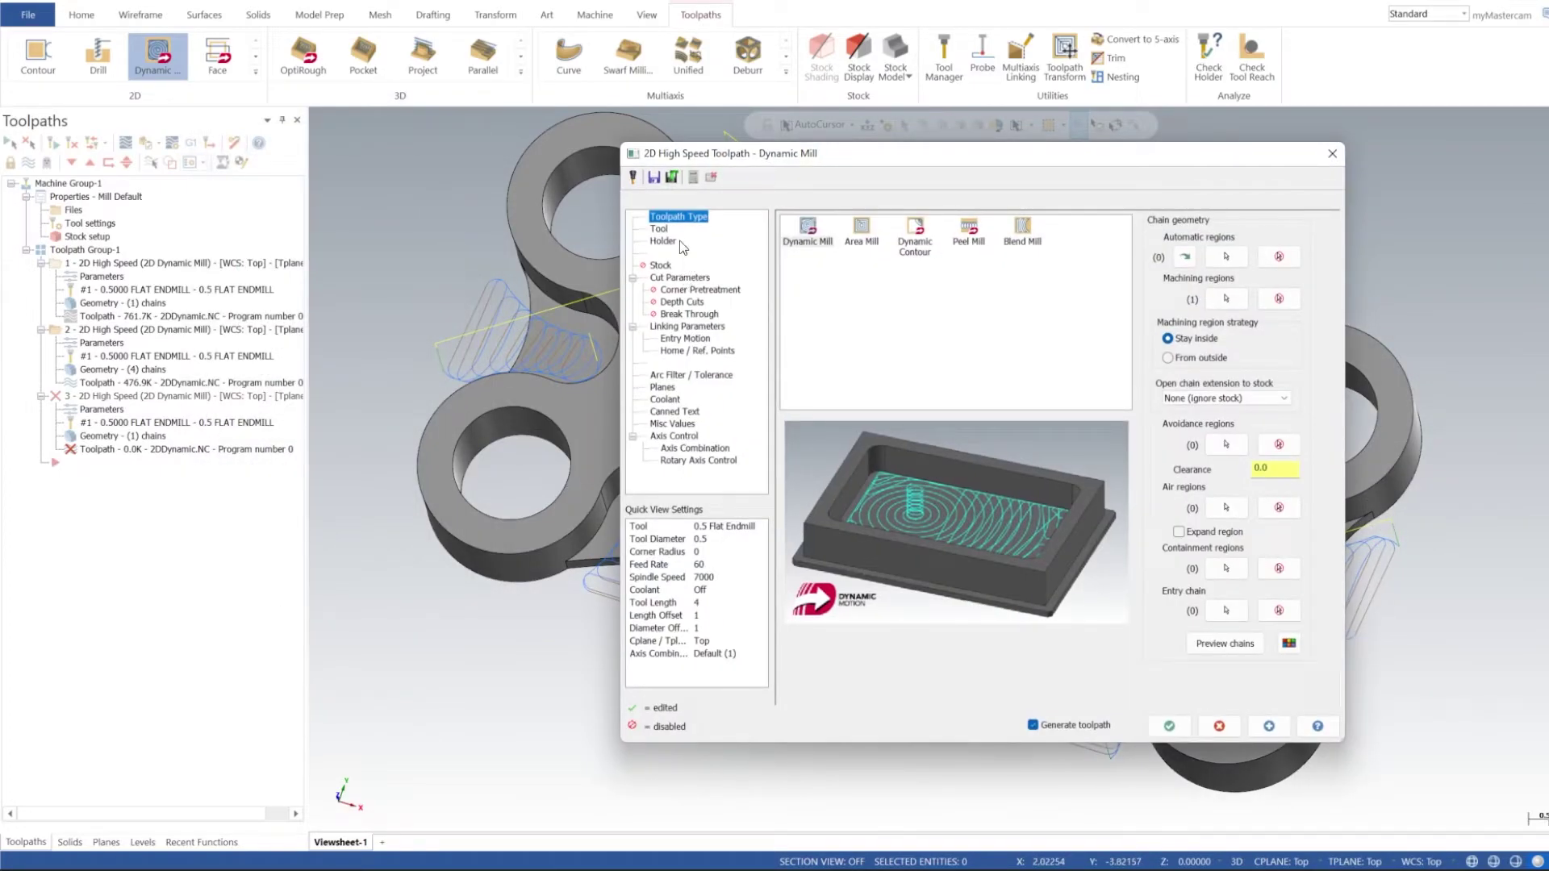
# Set the toolpath's spindle speed to 7000 and feed rate to 60
pyautogui.click(664, 229)
pyautogui.click(959, 241)
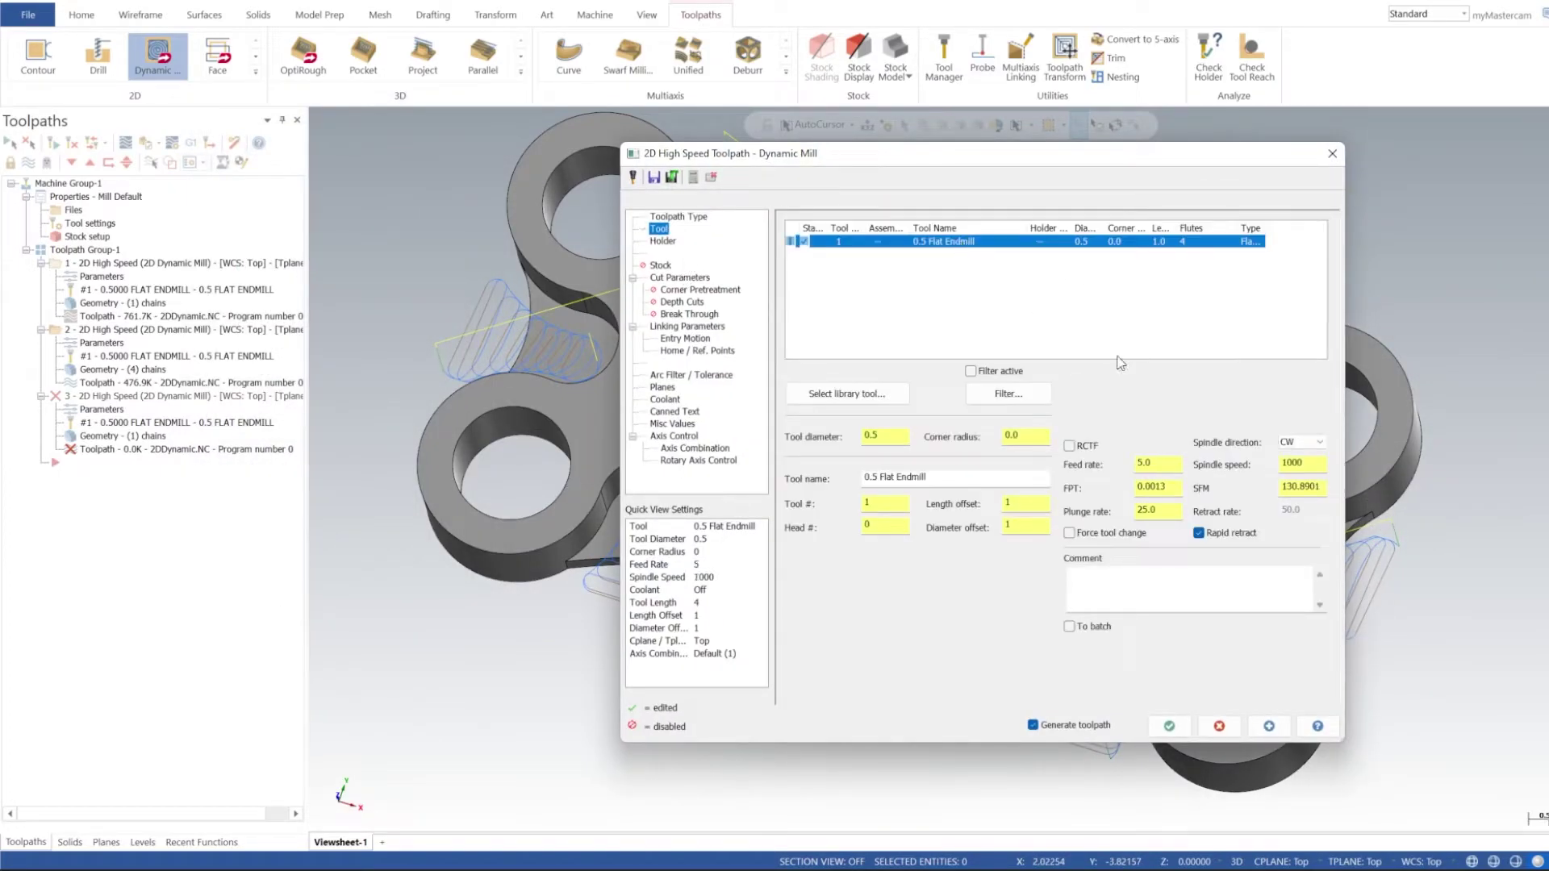
pyautogui.doubleClick(1297, 463)
pyautogui.write('7000')
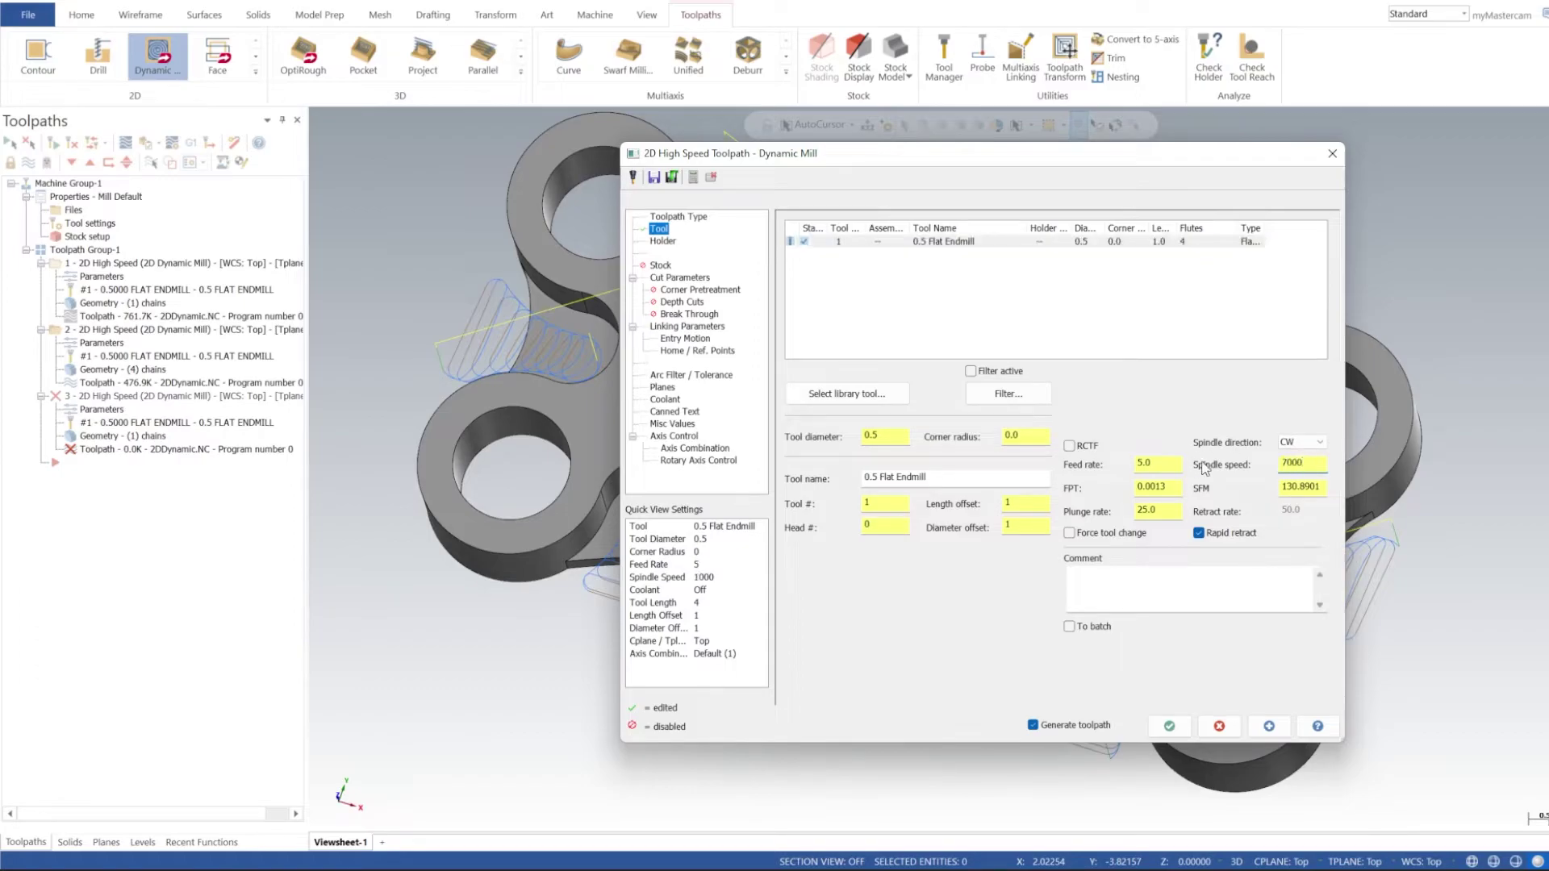
pyautogui.doubleClick(1143, 463)
pyautogui.write('60')
pyautogui.press('Tab')
pyautogui.press('Tab')
pyautogui.press('Tab')
pyautogui.press('Tab')
# Review the cut, entry, and height settings, then generate the inner pocket toolpath
pyautogui.click(700, 280)
pyautogui.click(690, 350)
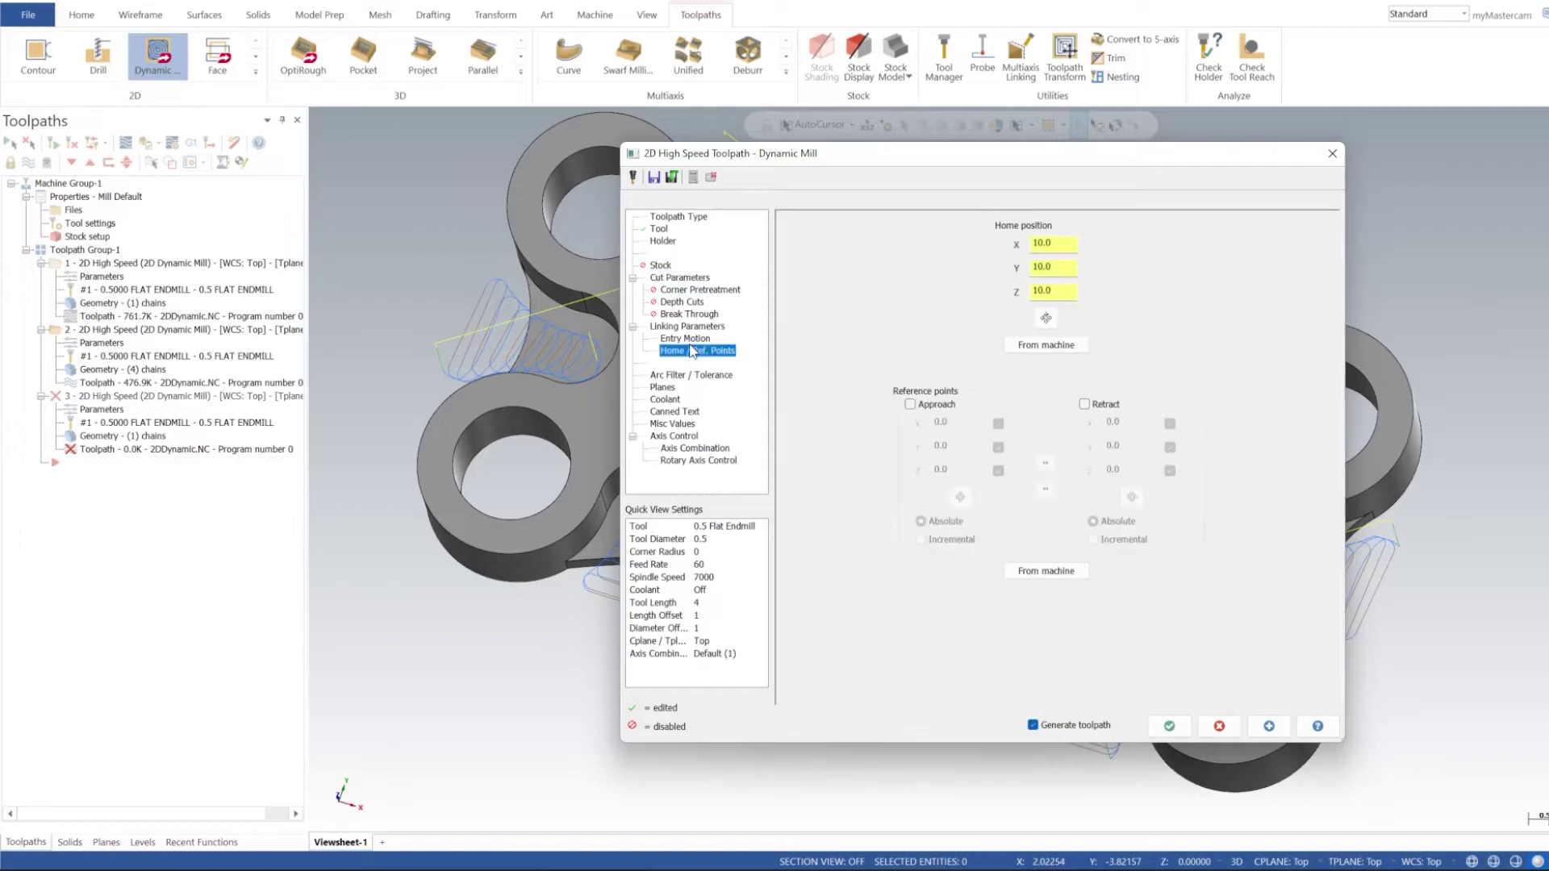
pyautogui.click(686, 340)
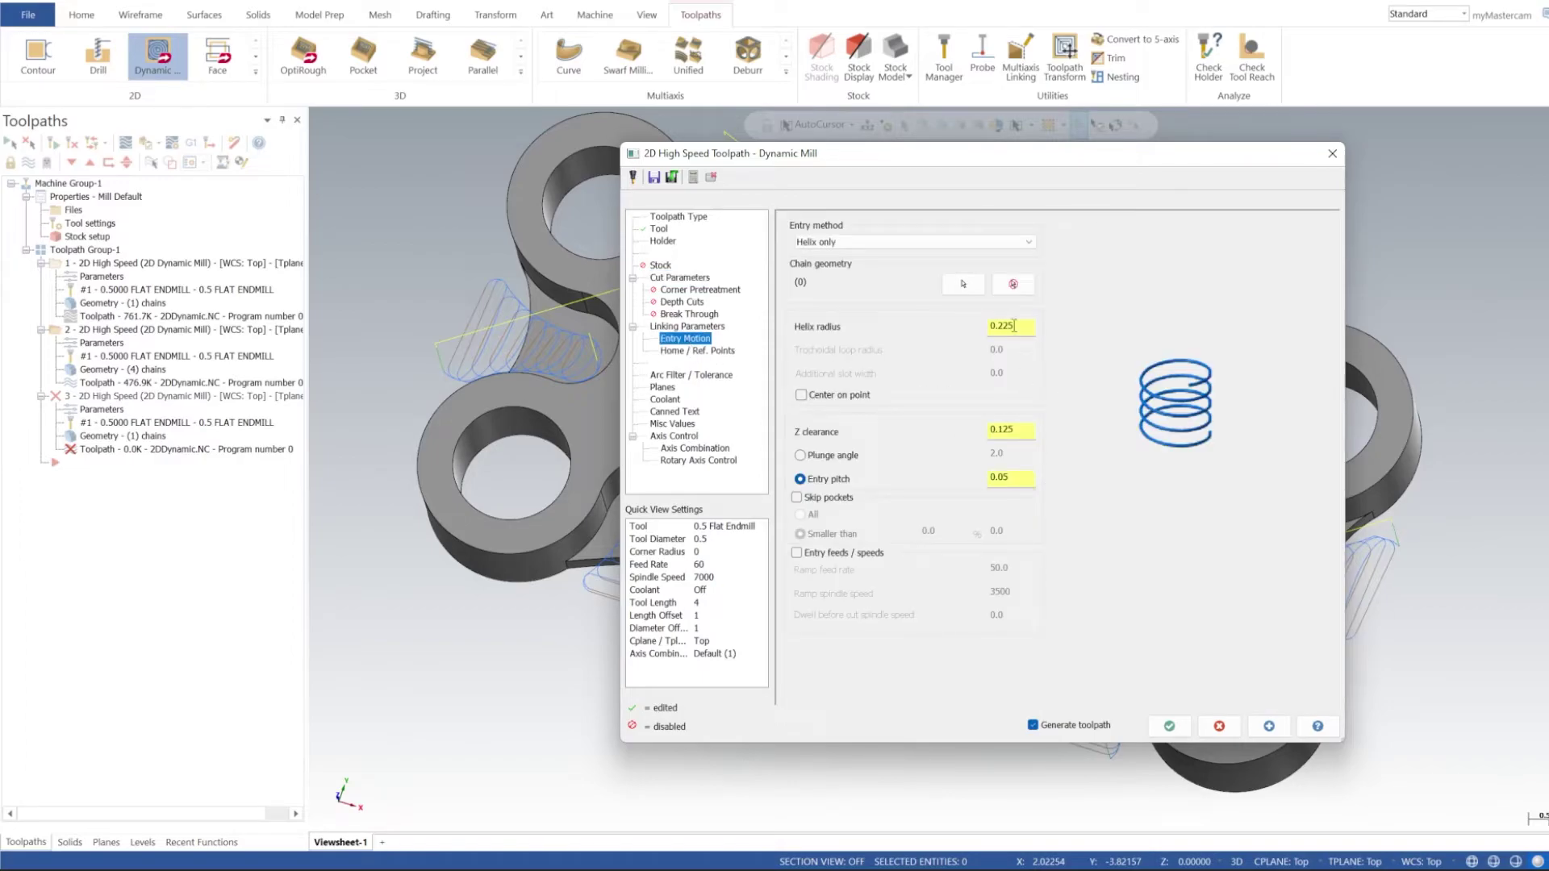
pyautogui.click(684, 327)
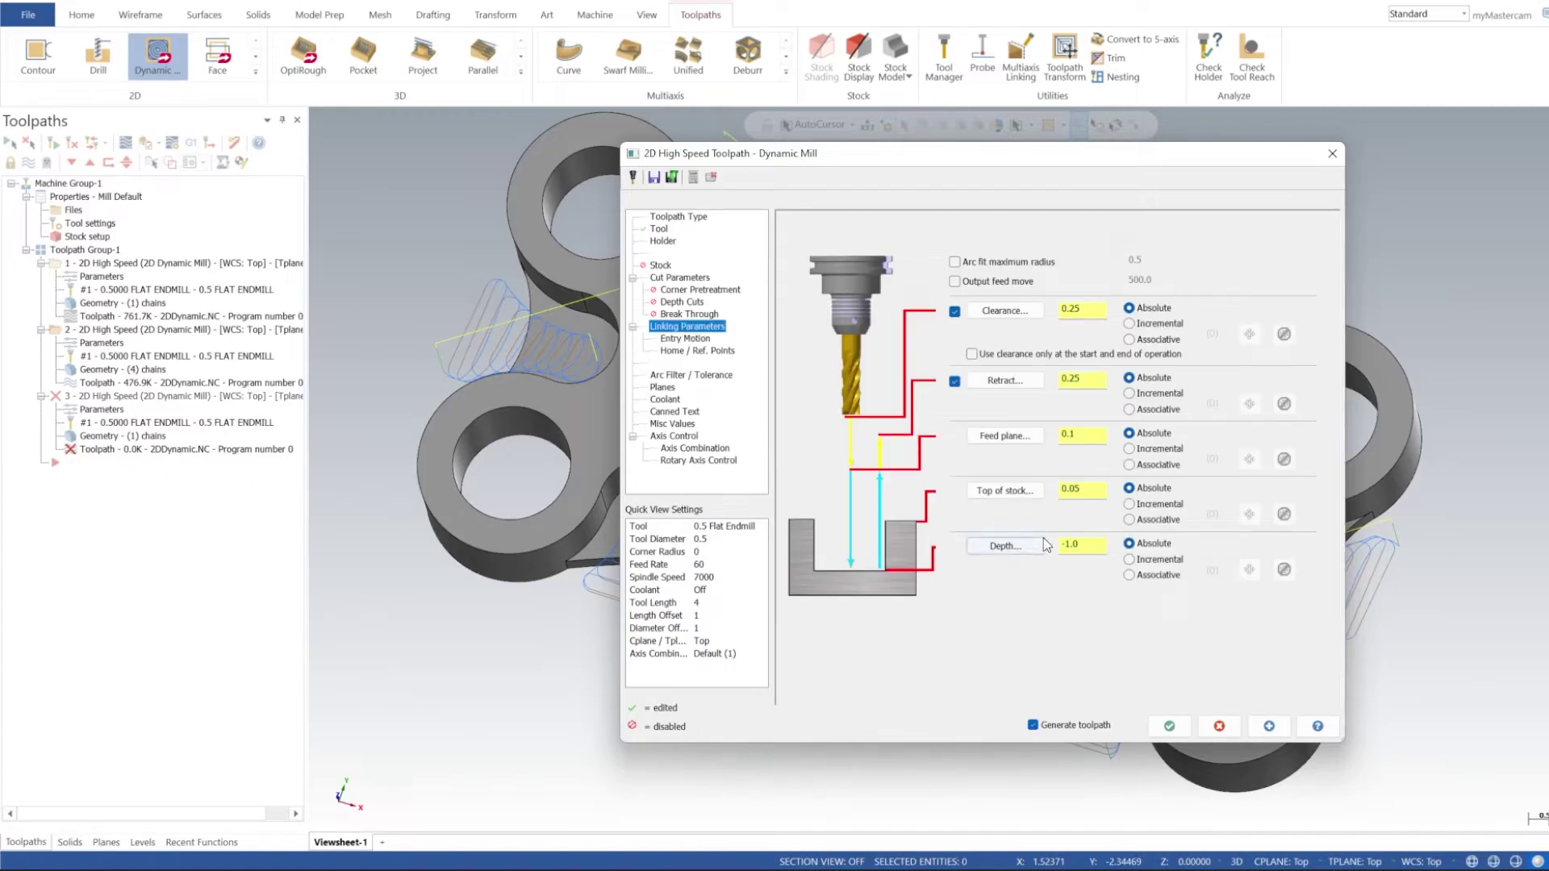
pyautogui.click(684, 280)
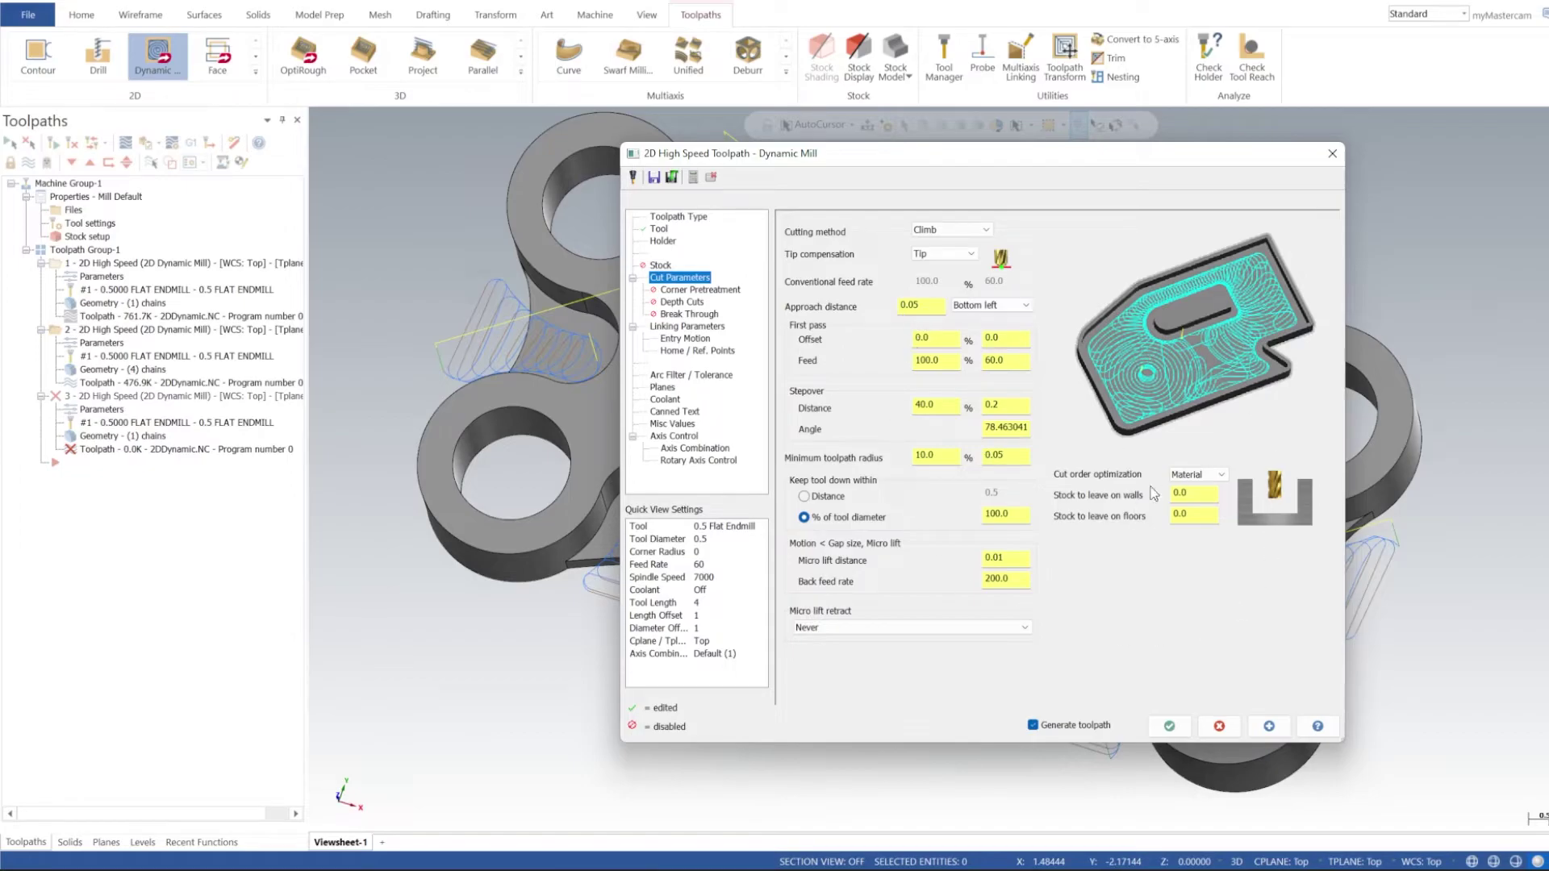
pyautogui.click(1269, 725)
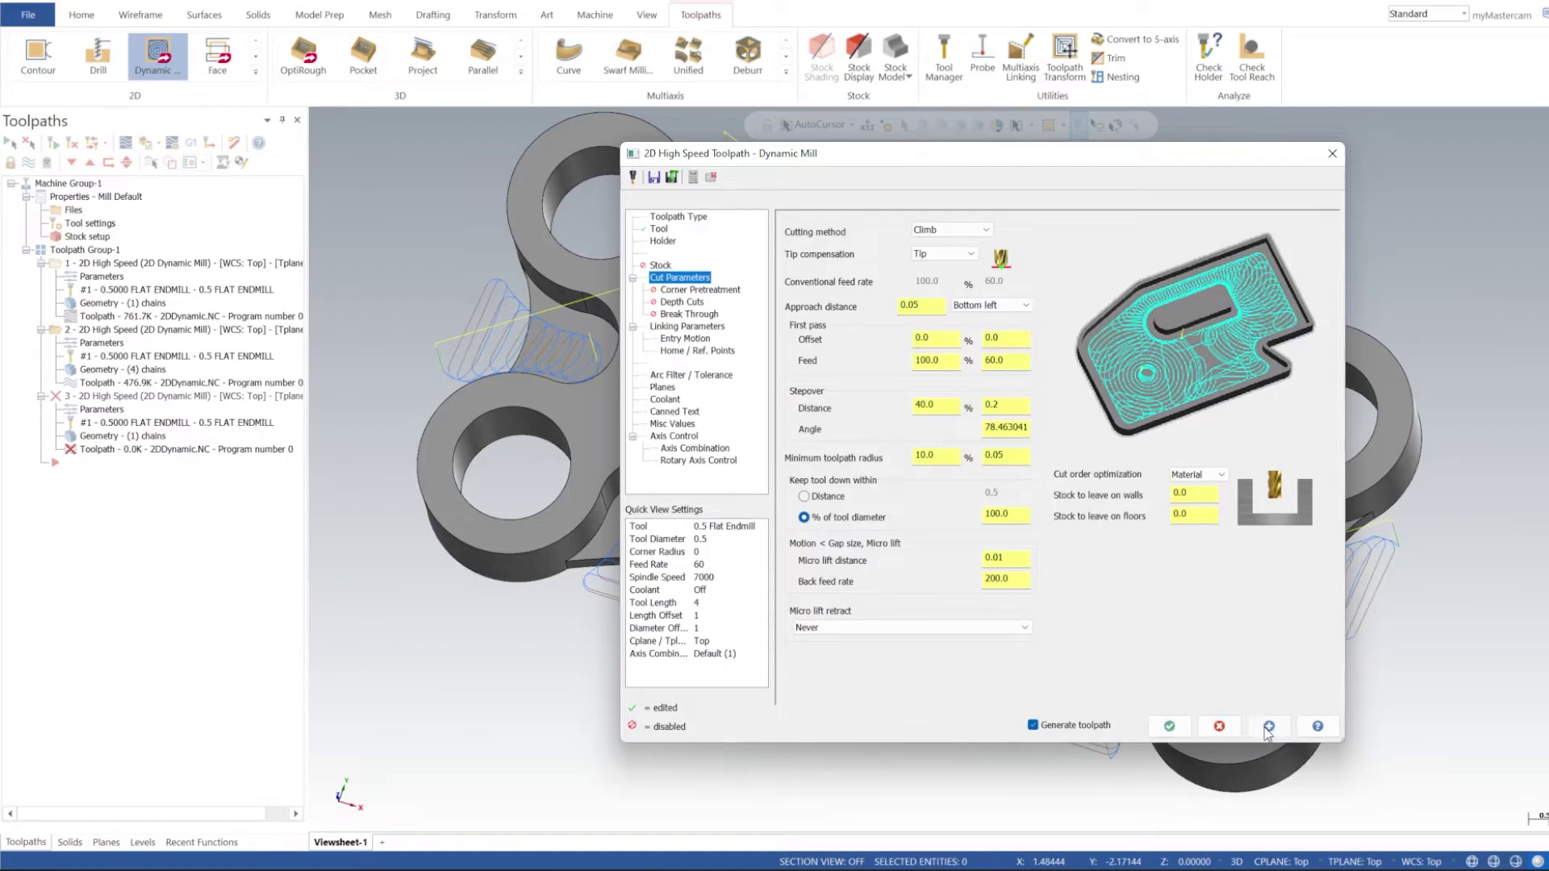
# Close the third toolpath's dialog, orbit to a side view, and start a fourth Dynamic Mill
pyautogui.click(1173, 728)
pyautogui.moveTo(1172, 729)
pyautogui.mouseDown(button='middle')
pyautogui.moveTo(1067, 384)
pyautogui.moveTo(978, 432)
pyautogui.moveTo(925, 496)
pyautogui.moveTo(964, 489)
pyautogui.moveTo(1019, 375)
pyautogui.moveTo(1129, 286)
pyautogui.moveTo(995, 314)
pyautogui.moveTo(700, 422)
pyautogui.mouseUp(button='middle')
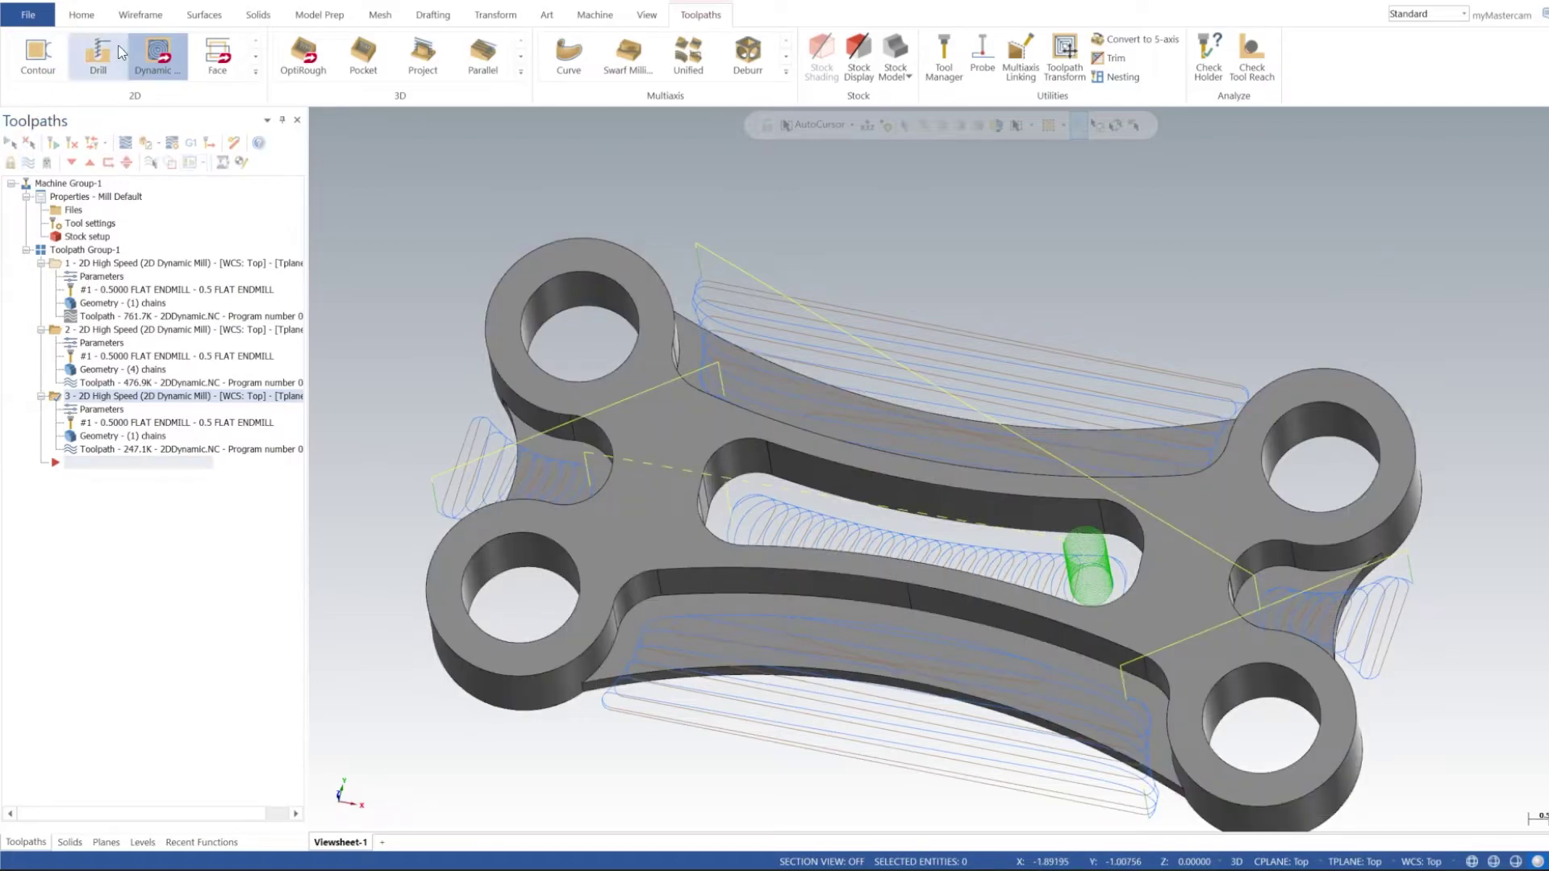
pyautogui.click(158, 54)
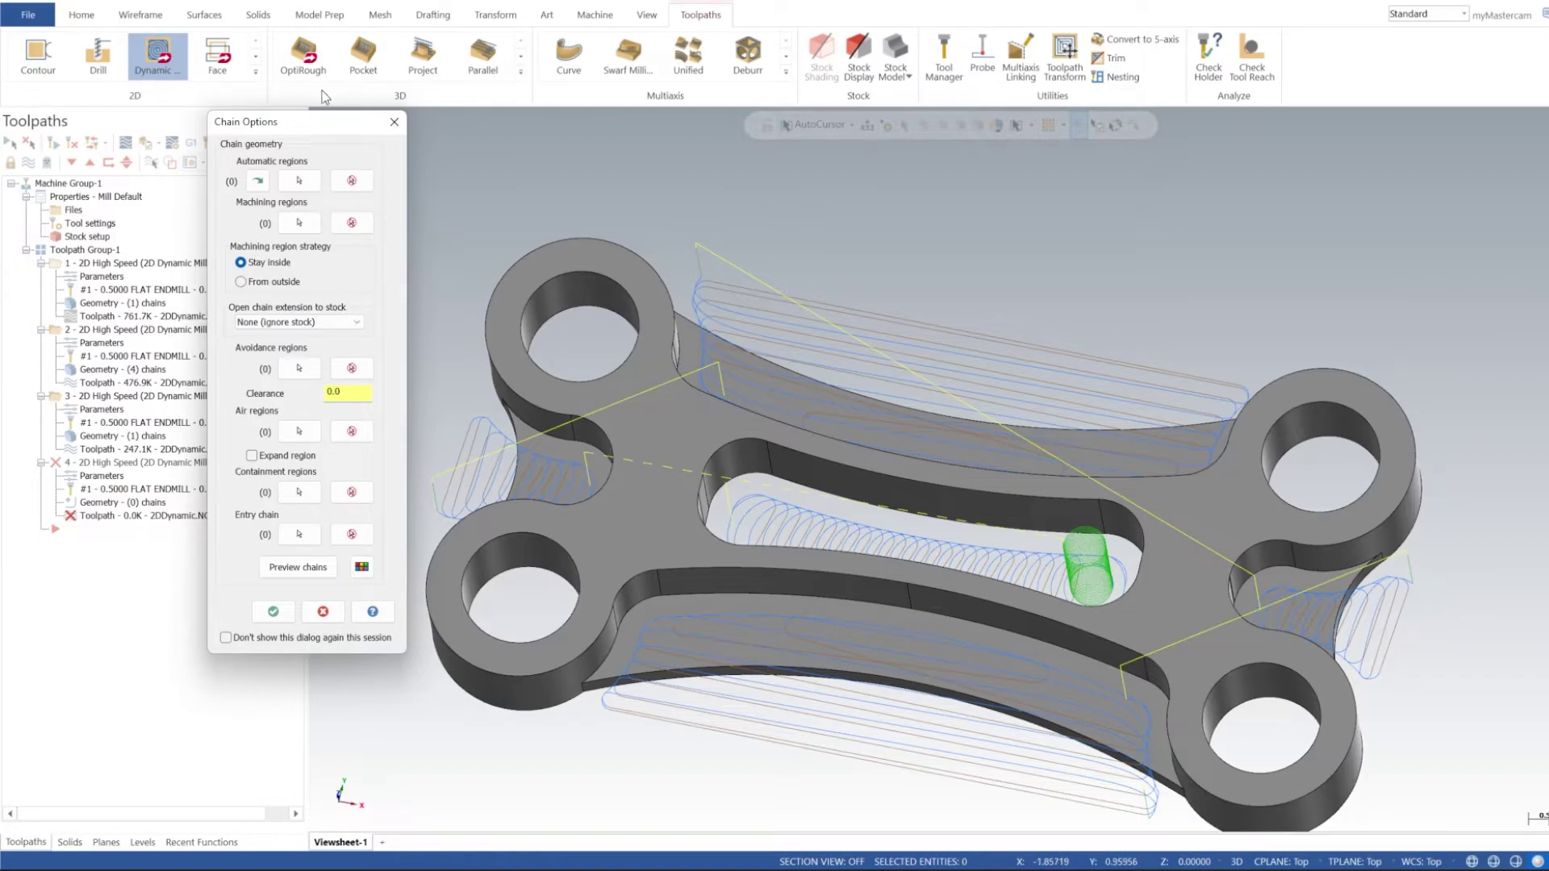
# Chain the lower-left bolt hole edge as the machining region and open the toolpath parameters
pyautogui.click(306, 220)
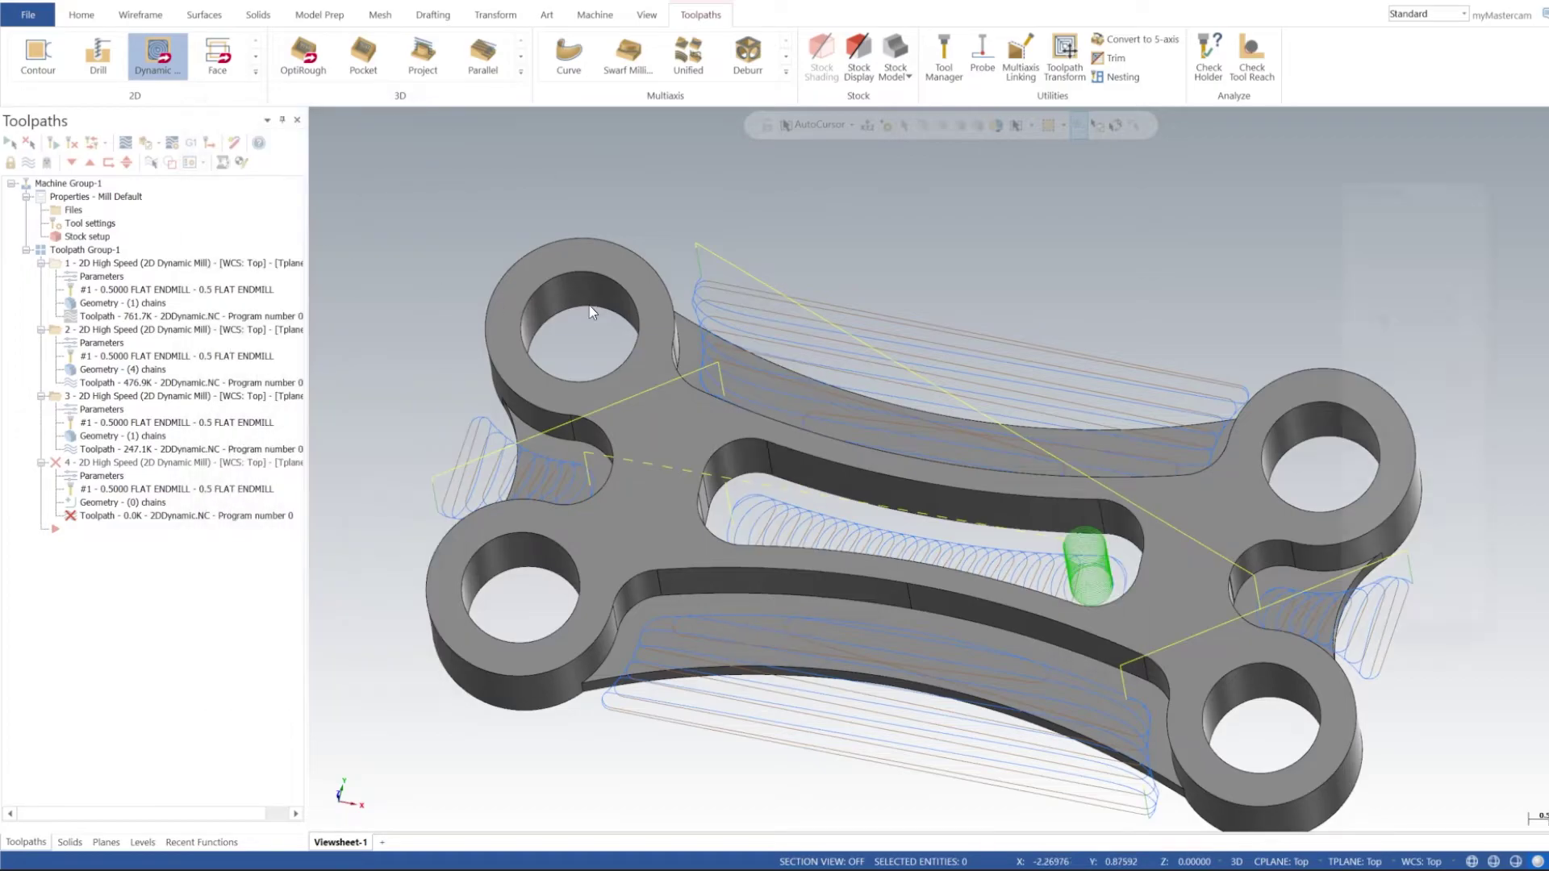
pyautogui.moveTo(997, 423)
pyautogui.keyDown('ctrl'); pyautogui.mouseDown(button='middle')
pyautogui.moveTo(956, 406)
pyautogui.moveTo(1045, 480)
pyautogui.moveTo(715, 460)
pyautogui.mouseUp(button='middle'); pyautogui.keyUp('ctrl')
pyautogui.click(679, 447)
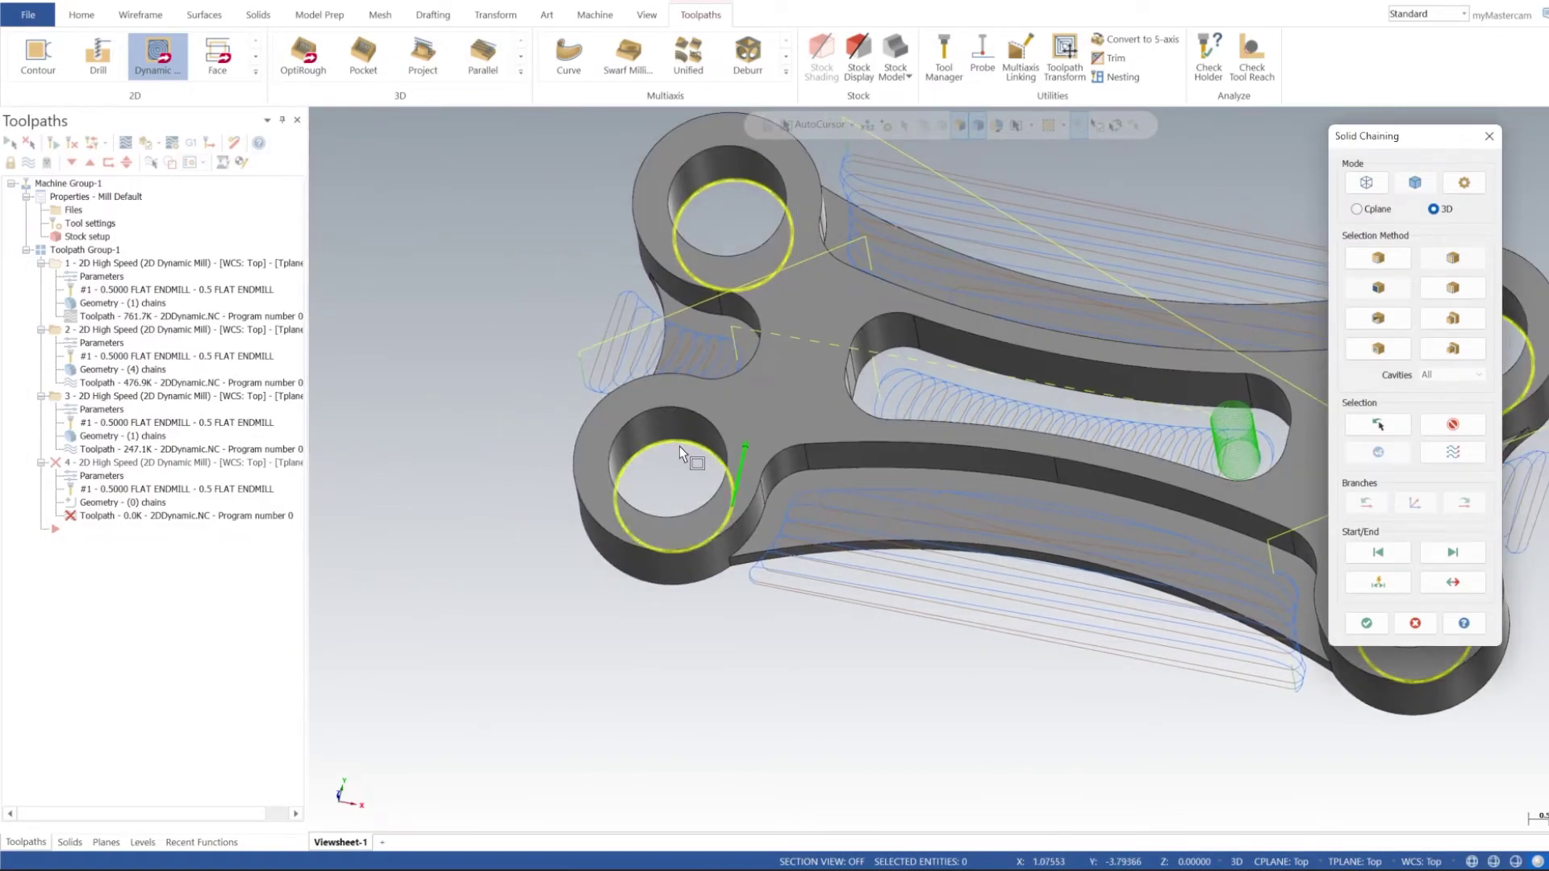
pyautogui.moveTo(875, 412)
pyautogui.keyDown('ctrl'); pyautogui.mouseDown(button='middle')
pyautogui.moveTo(719, 475)
pyautogui.moveTo(909, 467)
pyautogui.moveTo(910, 490)
pyautogui.mouseUp(button='middle'); pyautogui.keyUp('ctrl')
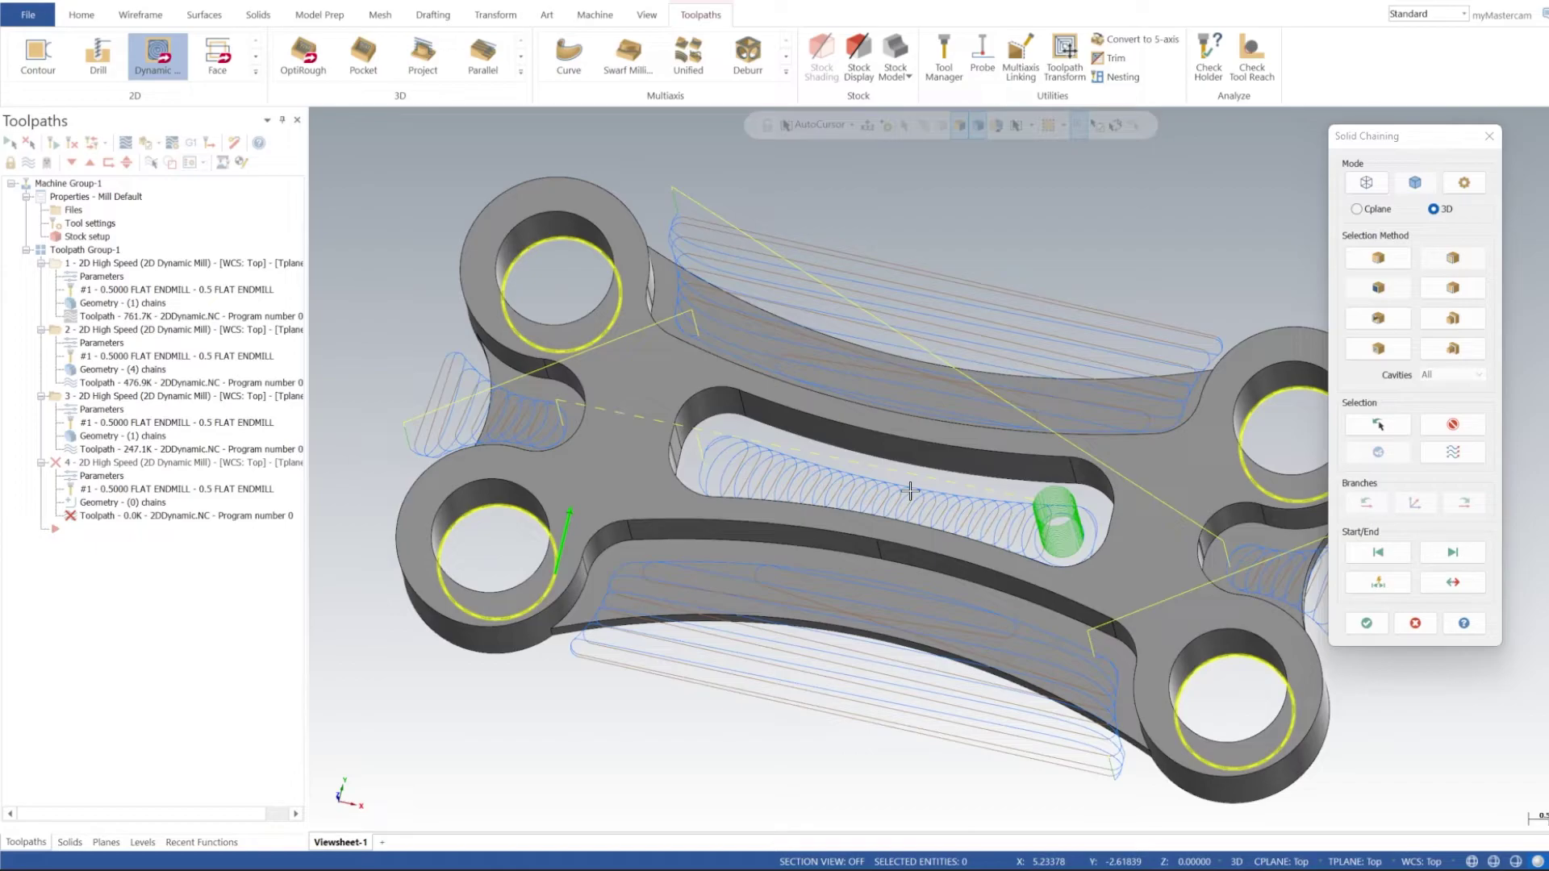
pyautogui.click(1366, 623)
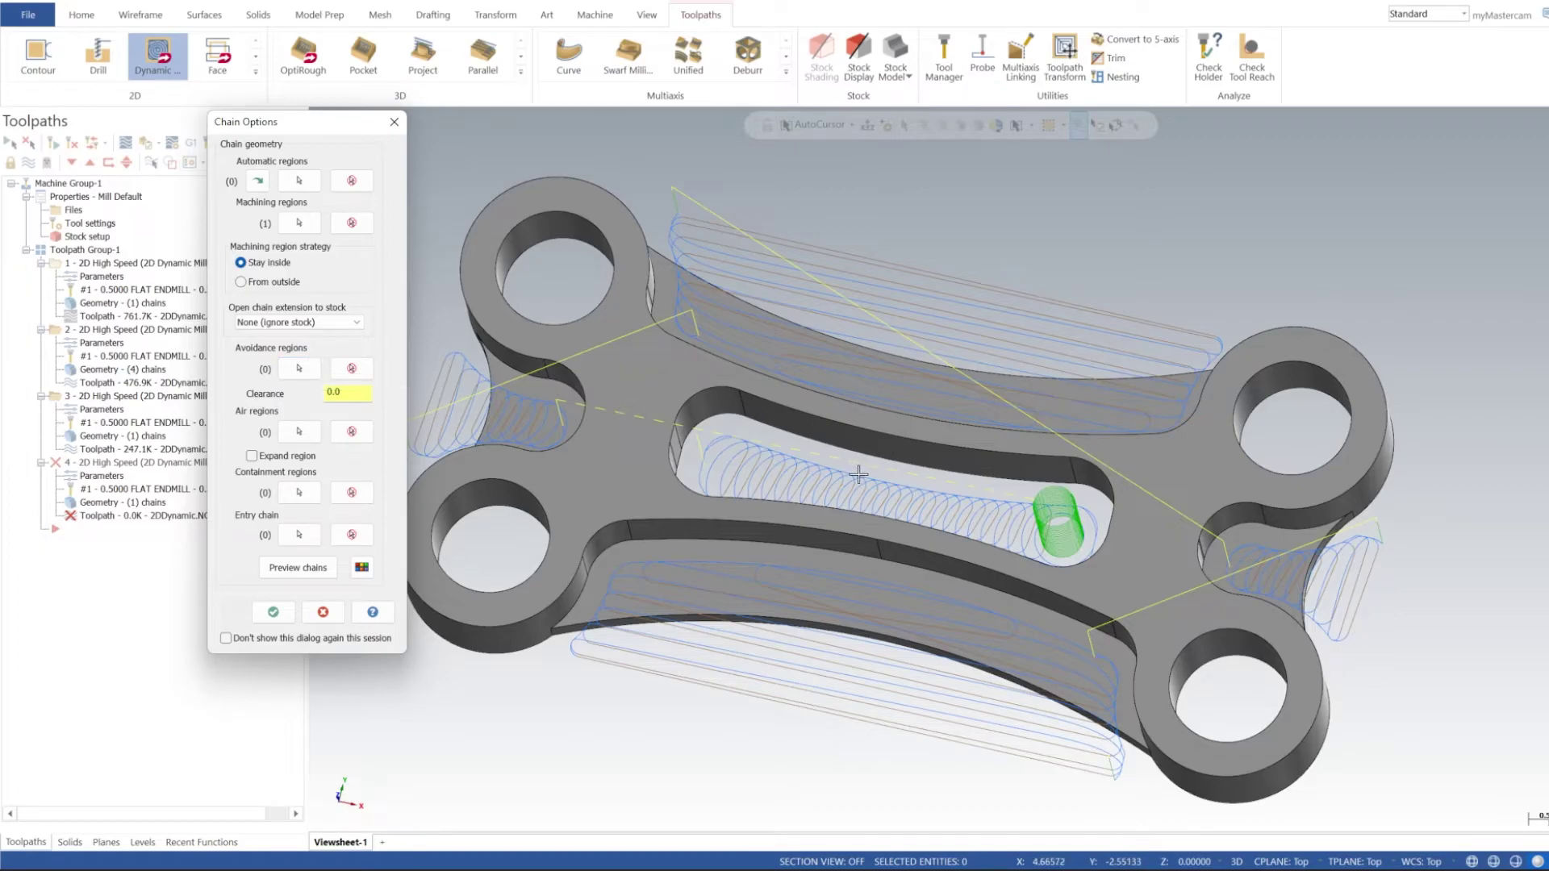
pyautogui.moveTo(857, 475)
pyautogui.mouseDown(button='middle')
pyautogui.moveTo(927, 402)
pyautogui.moveTo(897, 498)
pyautogui.moveTo(824, 492)
pyautogui.moveTo(941, 487)
pyautogui.moveTo(939, 405)
pyautogui.moveTo(925, 463)
pyautogui.mouseUp(button='middle')
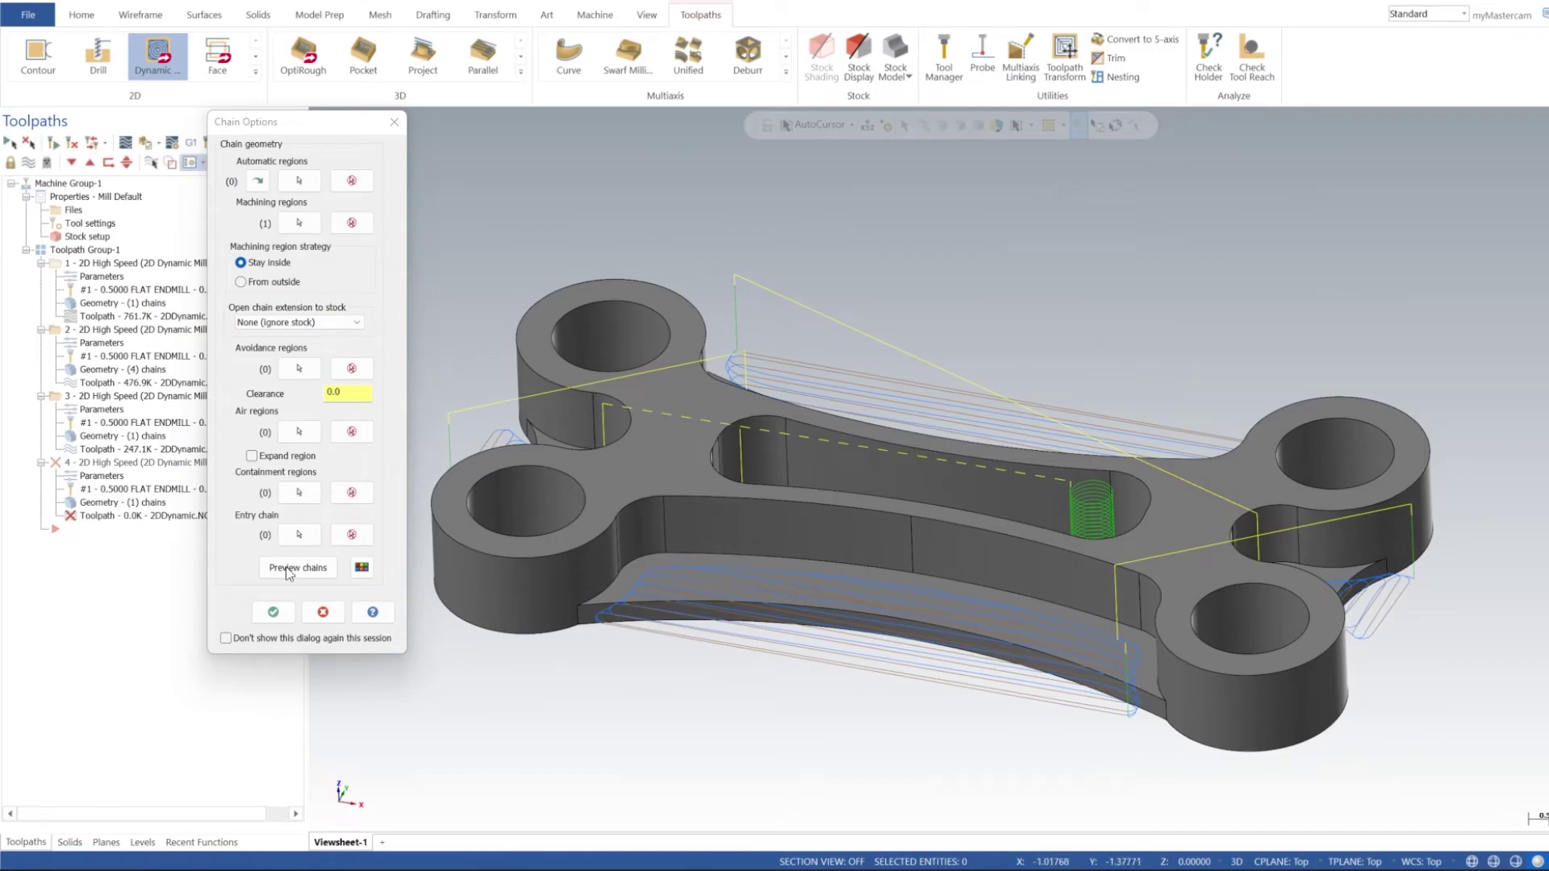
pyautogui.click(274, 614)
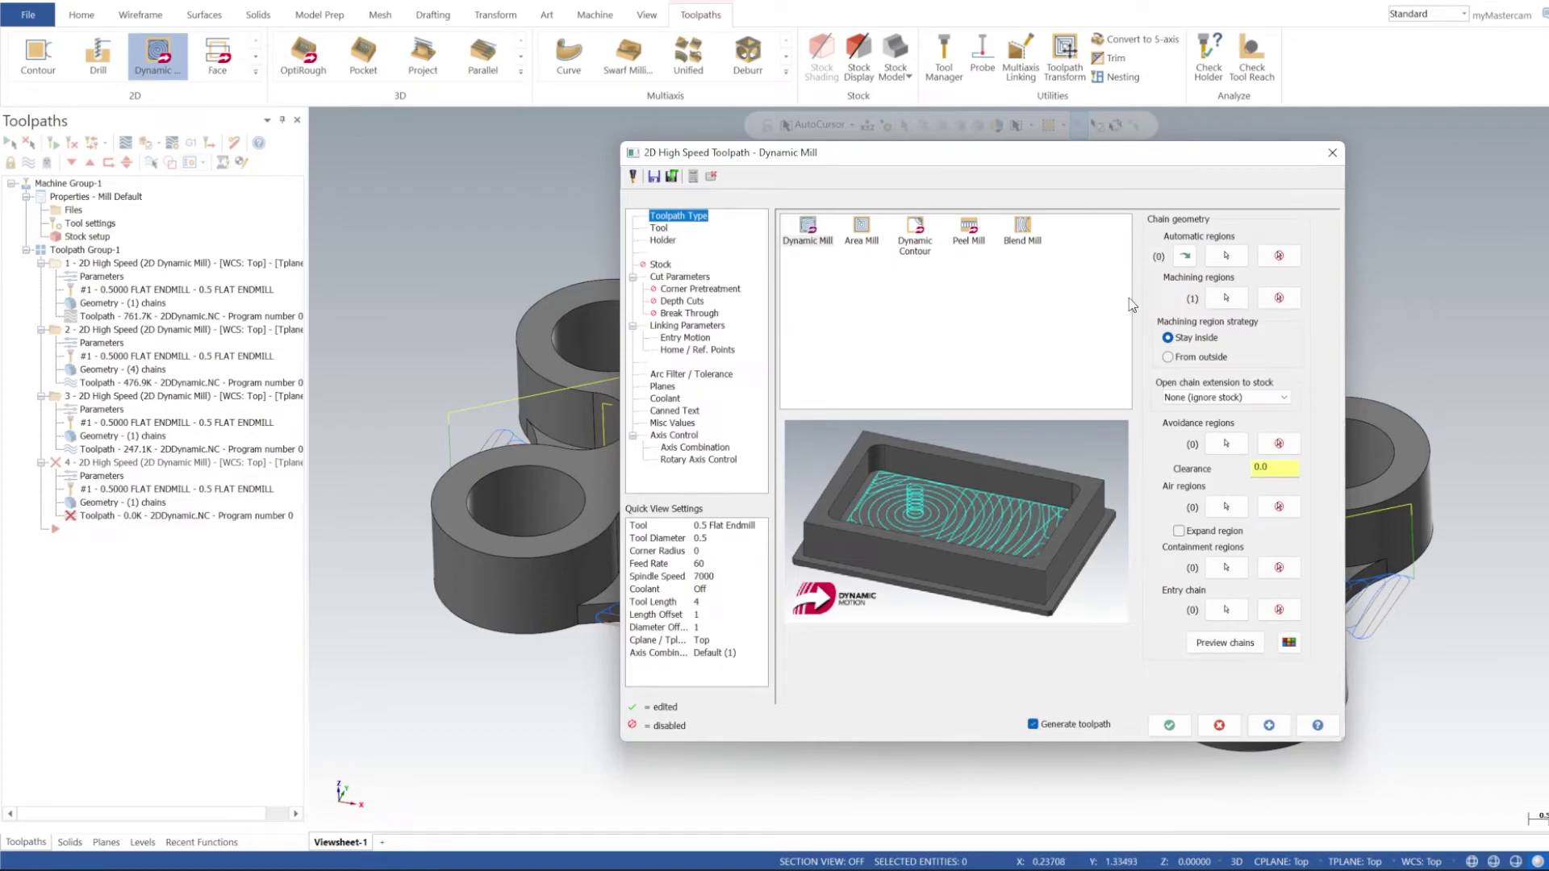
# Keep the chained region and give the 0.5 Flat Endmill spindle speed 7000 and feed 60
pyautogui.click(1226, 298)
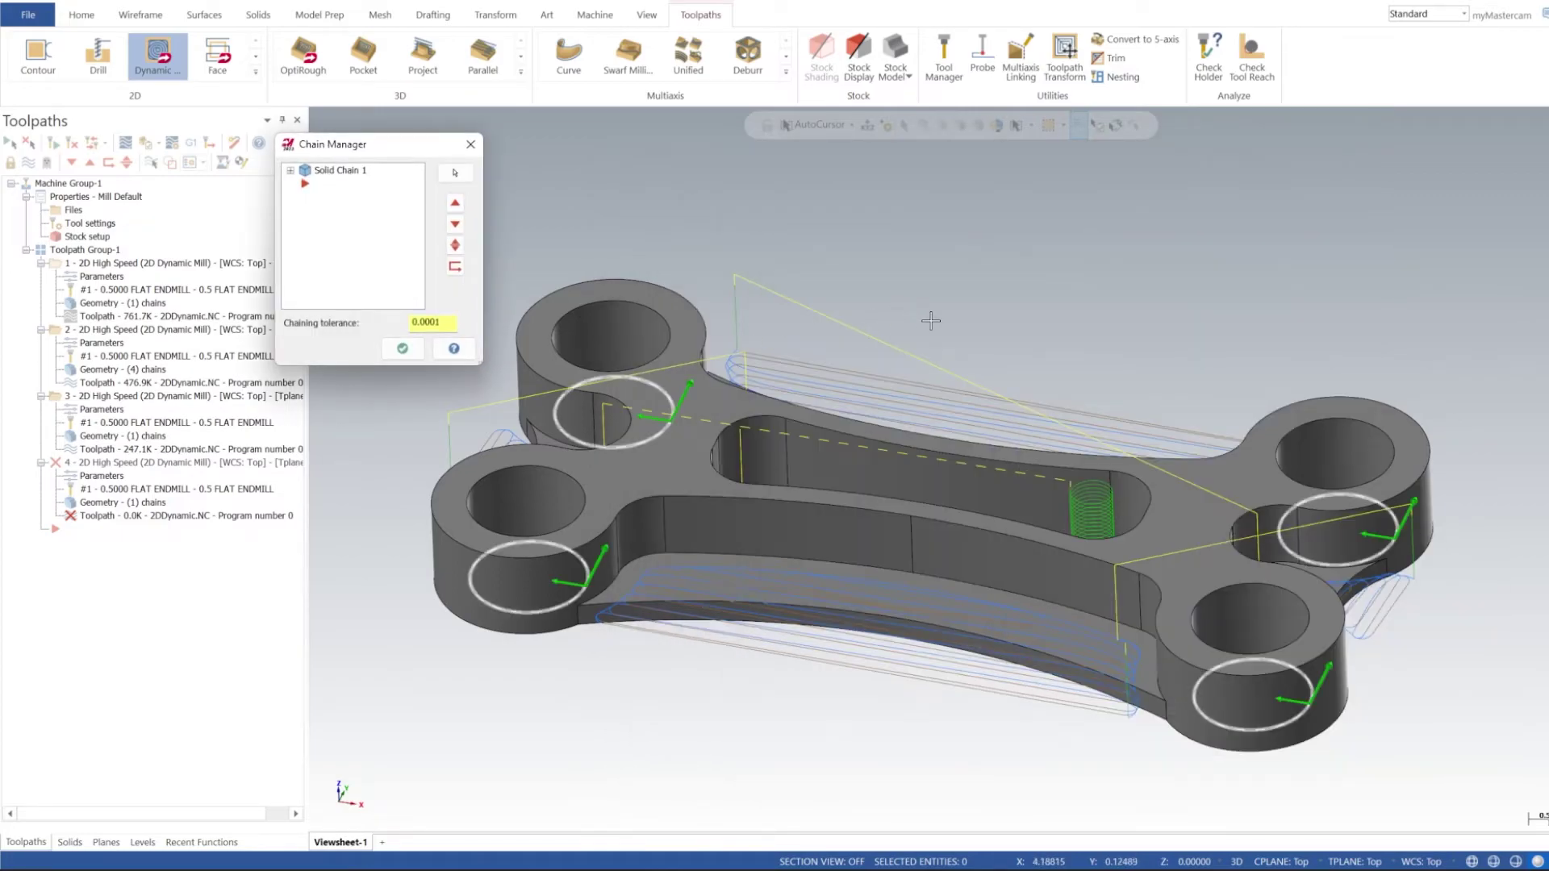
pyautogui.click(402, 349)
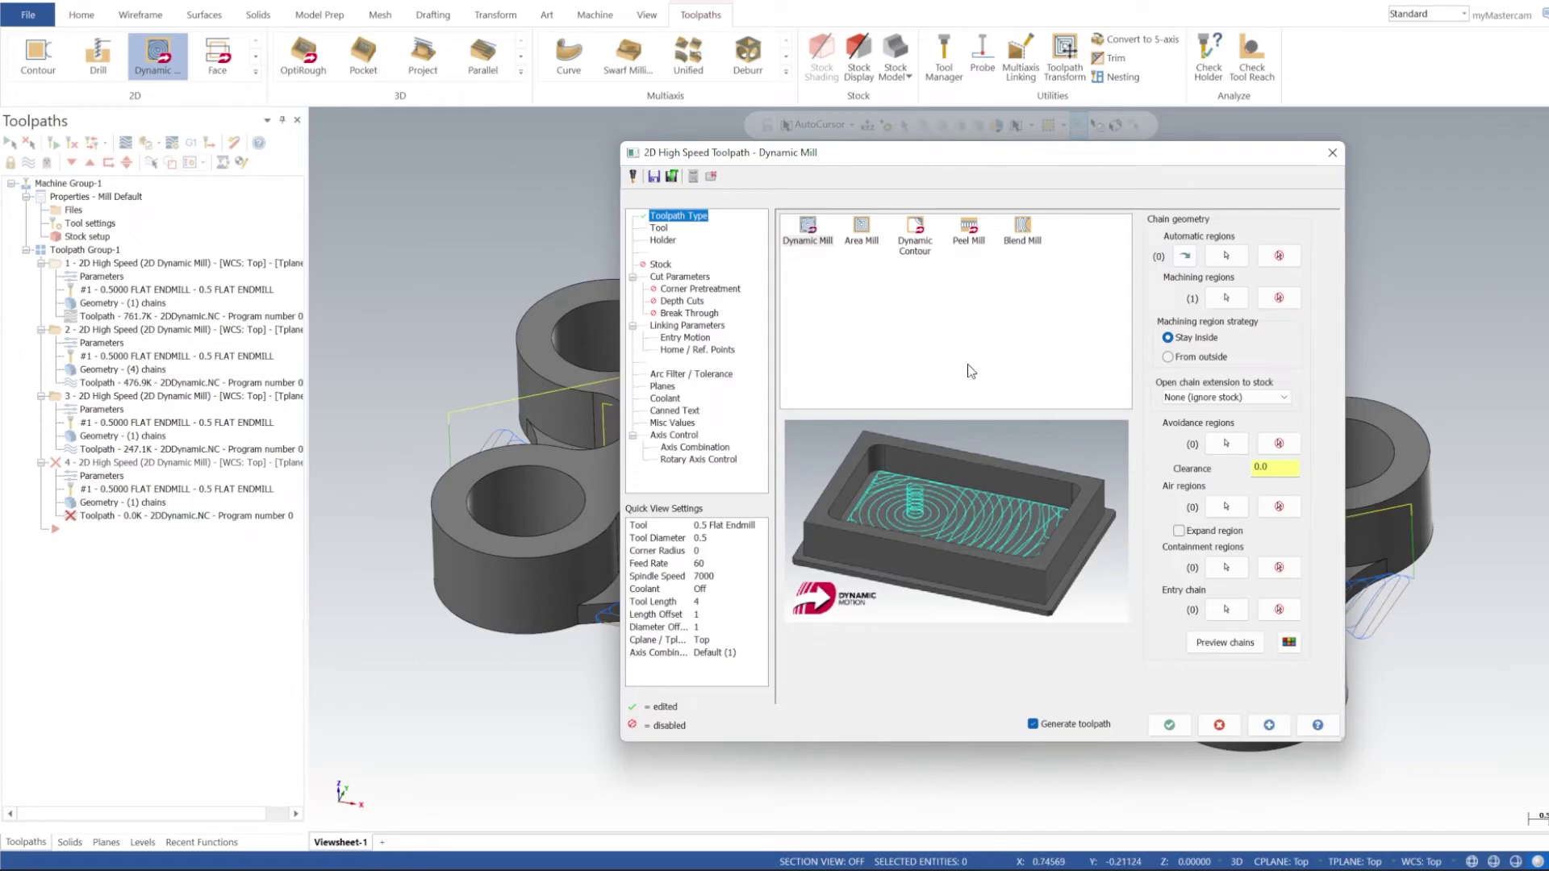
pyautogui.click(660, 229)
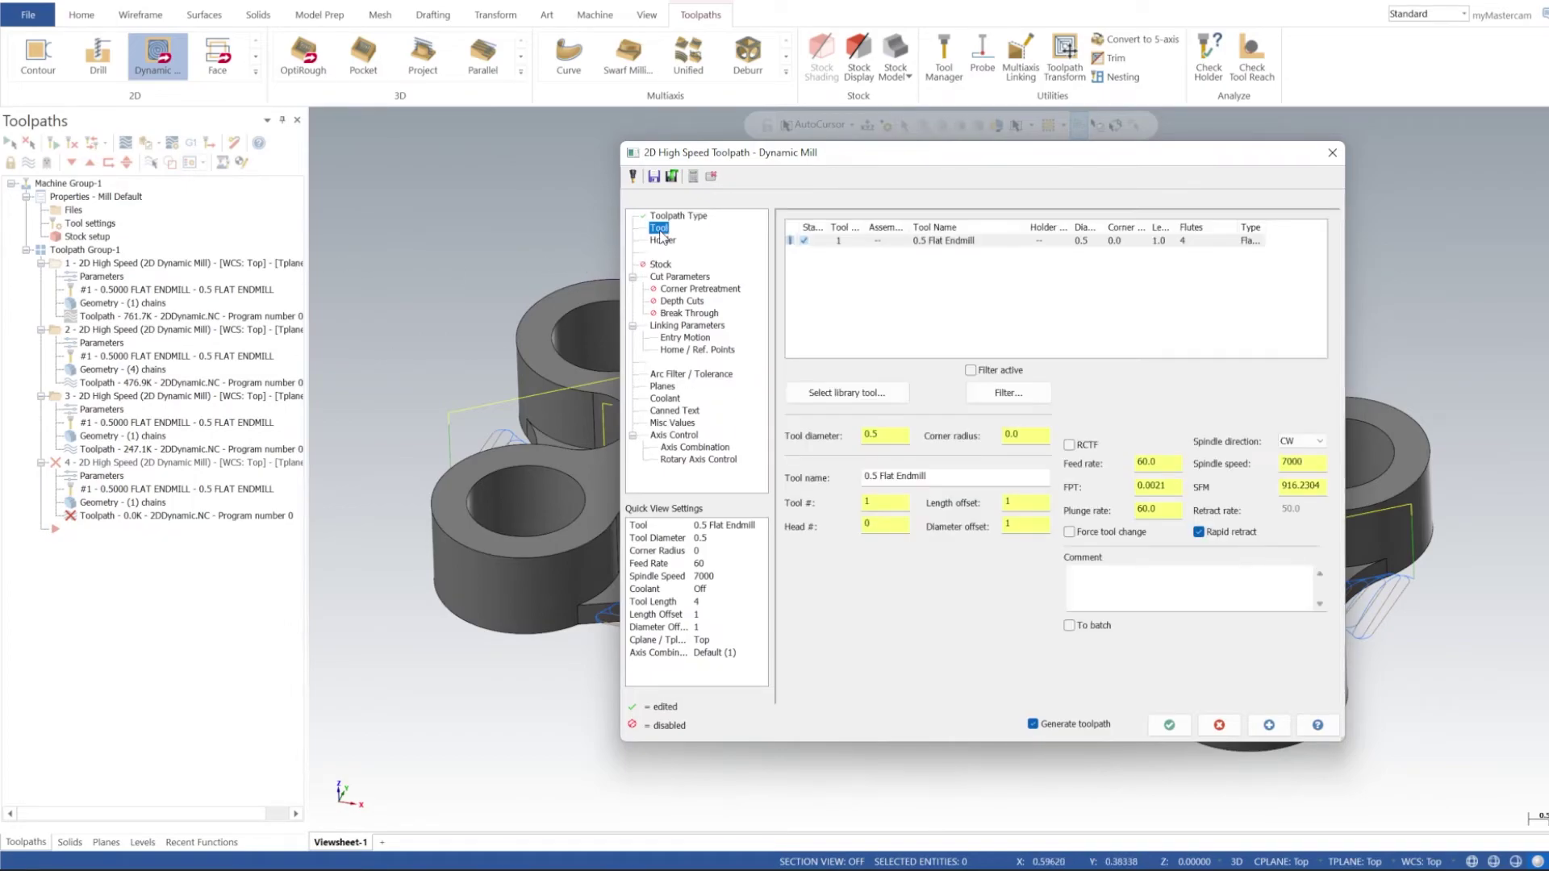
pyautogui.click(988, 242)
pyautogui.write('70')
pyautogui.press('Tab')
pyautogui.write('60')
pyautogui.press('Tab')
# Review the cut parameters, depth cuts, and linking parameters
pyautogui.click(680, 277)
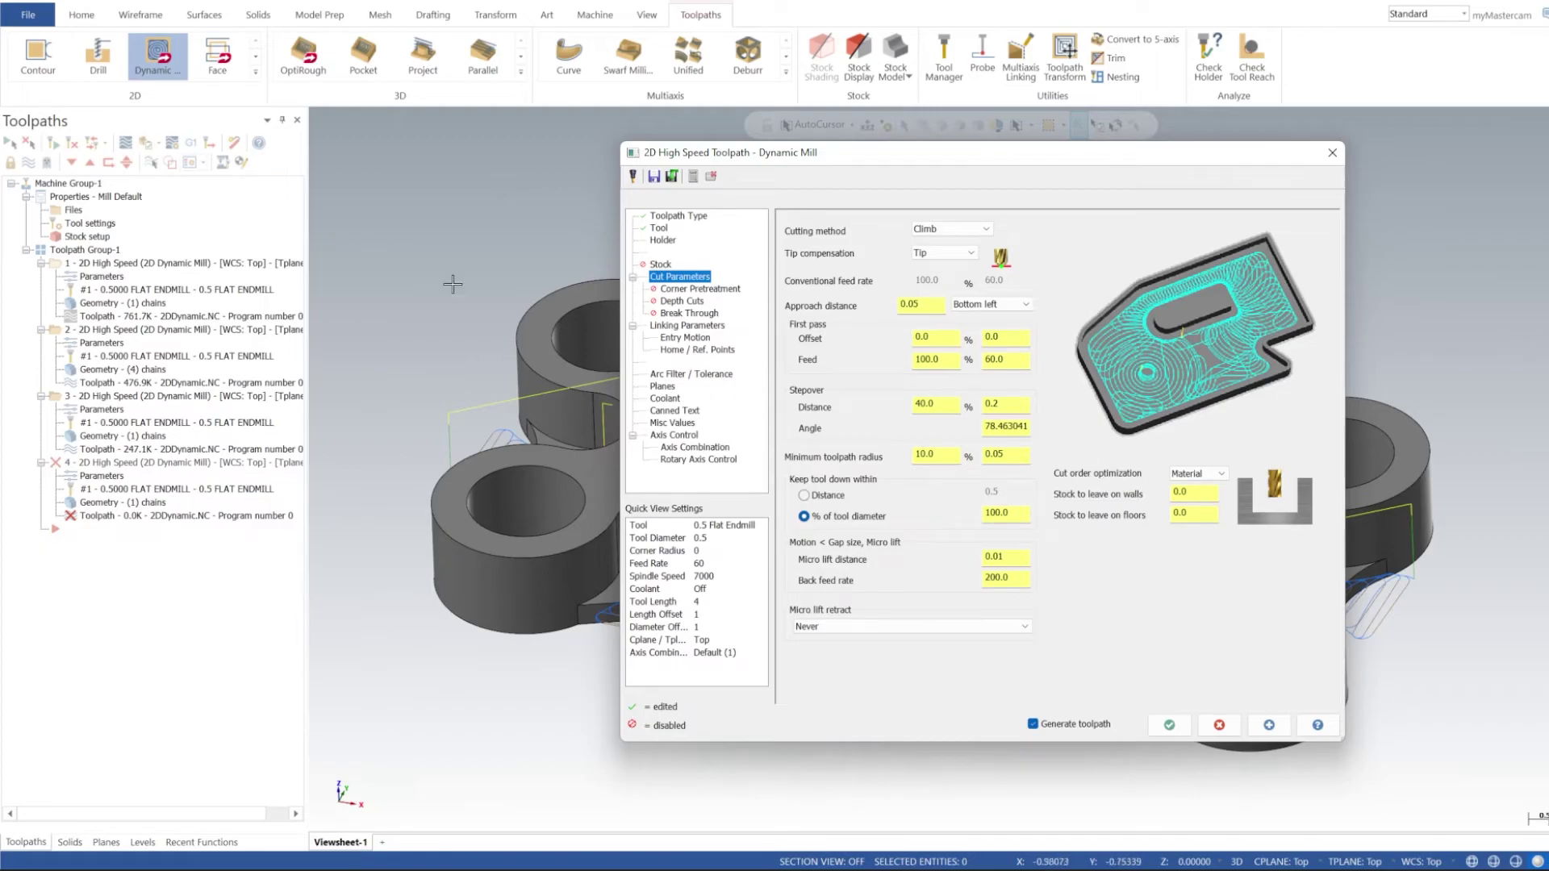
pyautogui.click(682, 301)
pyautogui.press('Down')
pyautogui.press('Down')
pyautogui.press('Down')
pyautogui.press('Down')
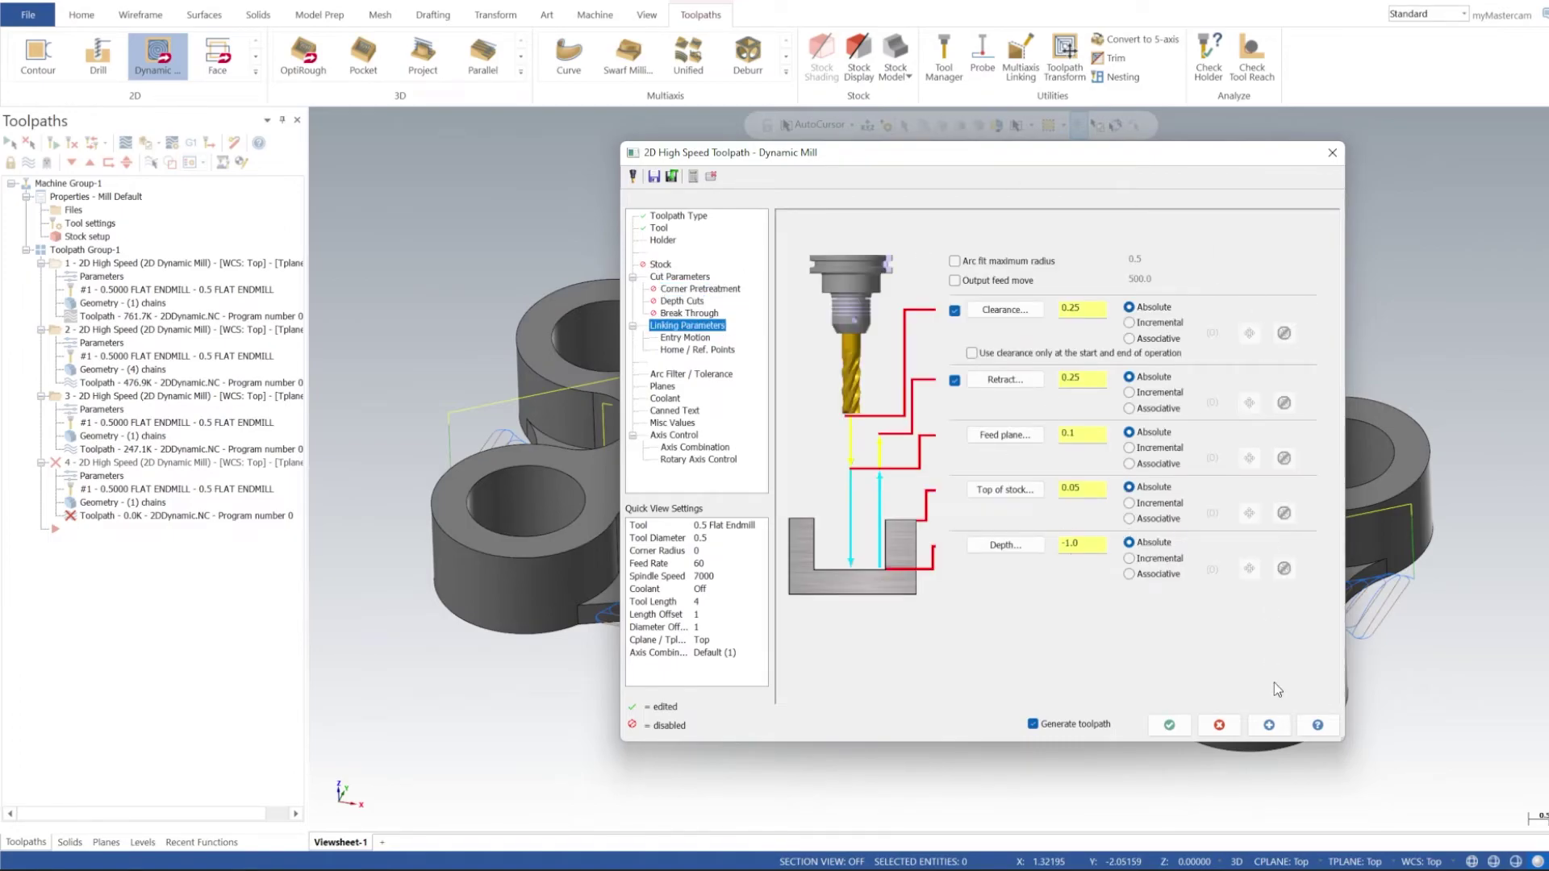
# Generate the fourth toolpath, then verify all of Toolpath Group-1 in Mastercam Simulator
pyautogui.click(1170, 723)
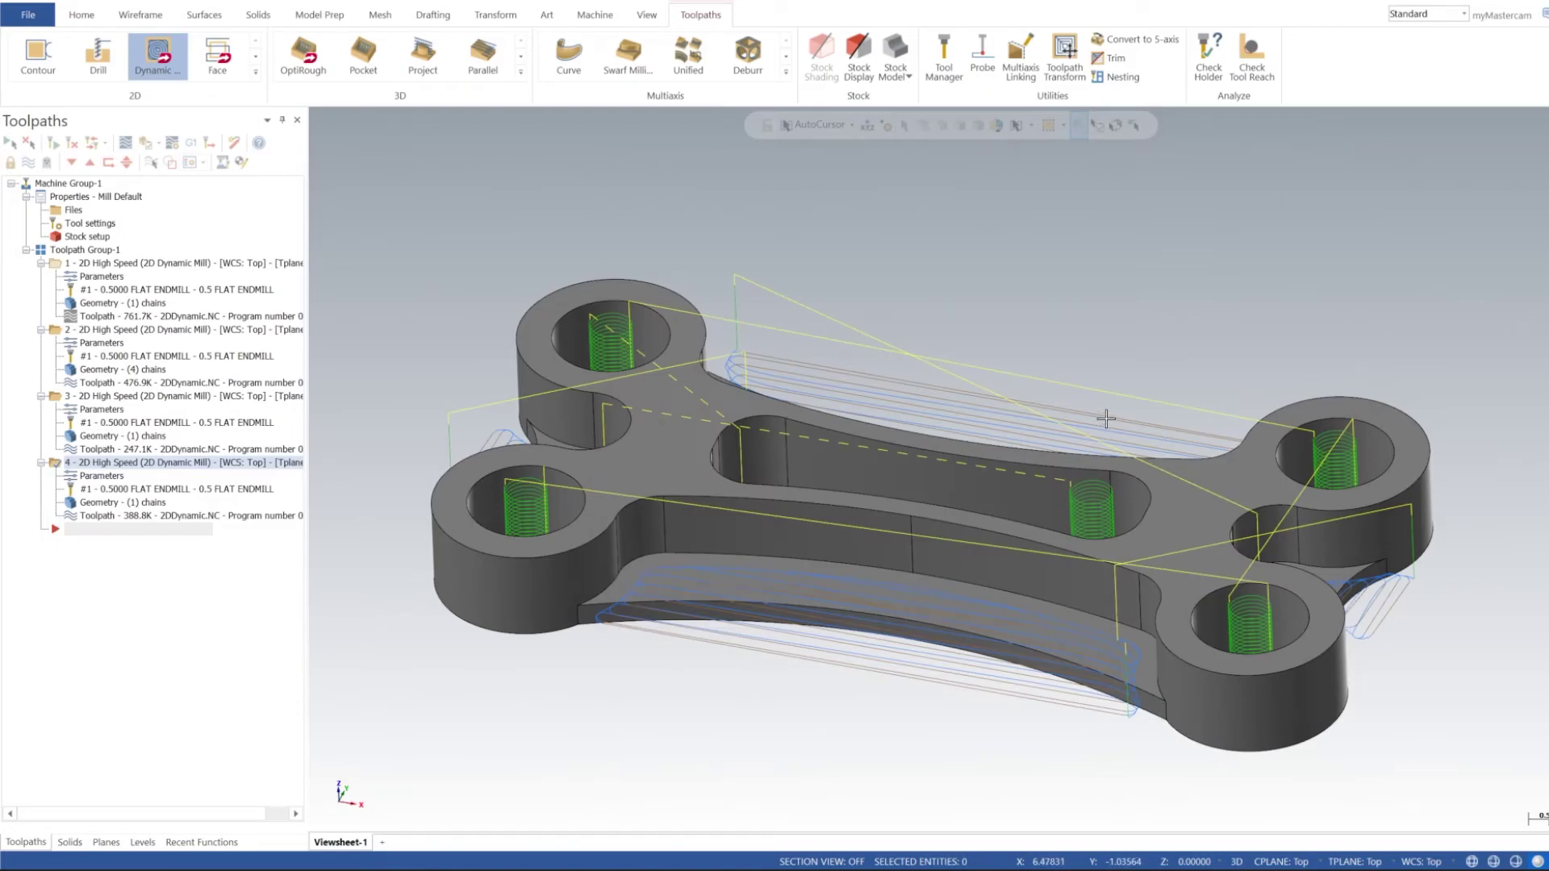
pyautogui.moveTo(1084, 355)
pyautogui.mouseDown(button='middle')
pyautogui.moveTo(1088, 438)
pyautogui.moveTo(1055, 500)
pyautogui.moveTo(1034, 413)
pyautogui.moveTo(1028, 424)
pyautogui.mouseUp(button='middle')
pyautogui.click(85, 250)
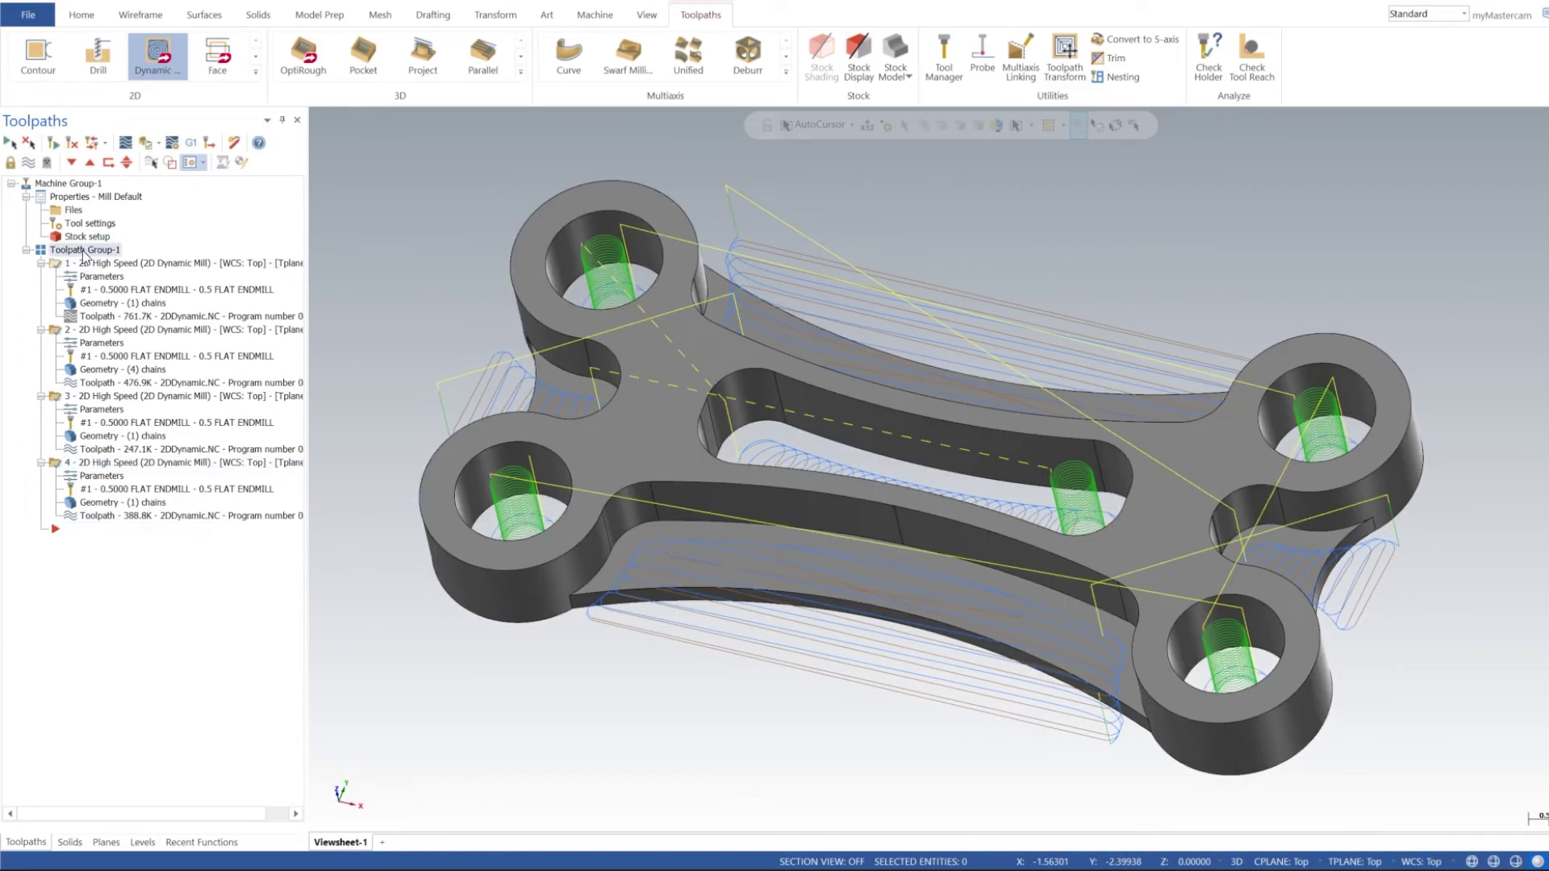
pyautogui.click(145, 141)
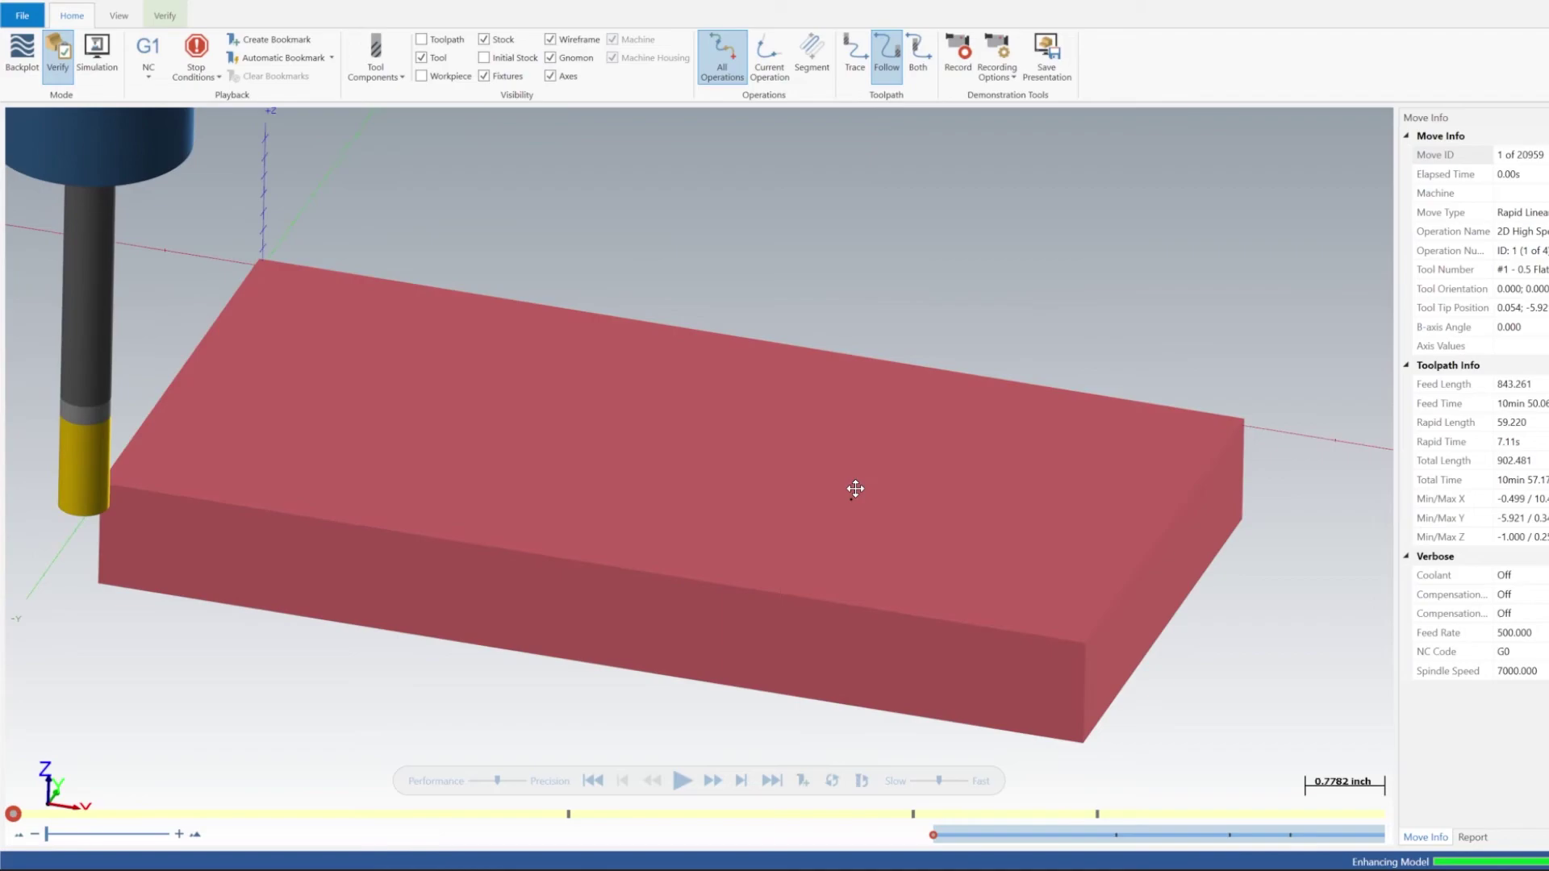
# Play the full simulation and orbit around the machined bone part to inspect pockets and holes
pyautogui.click(681, 780)
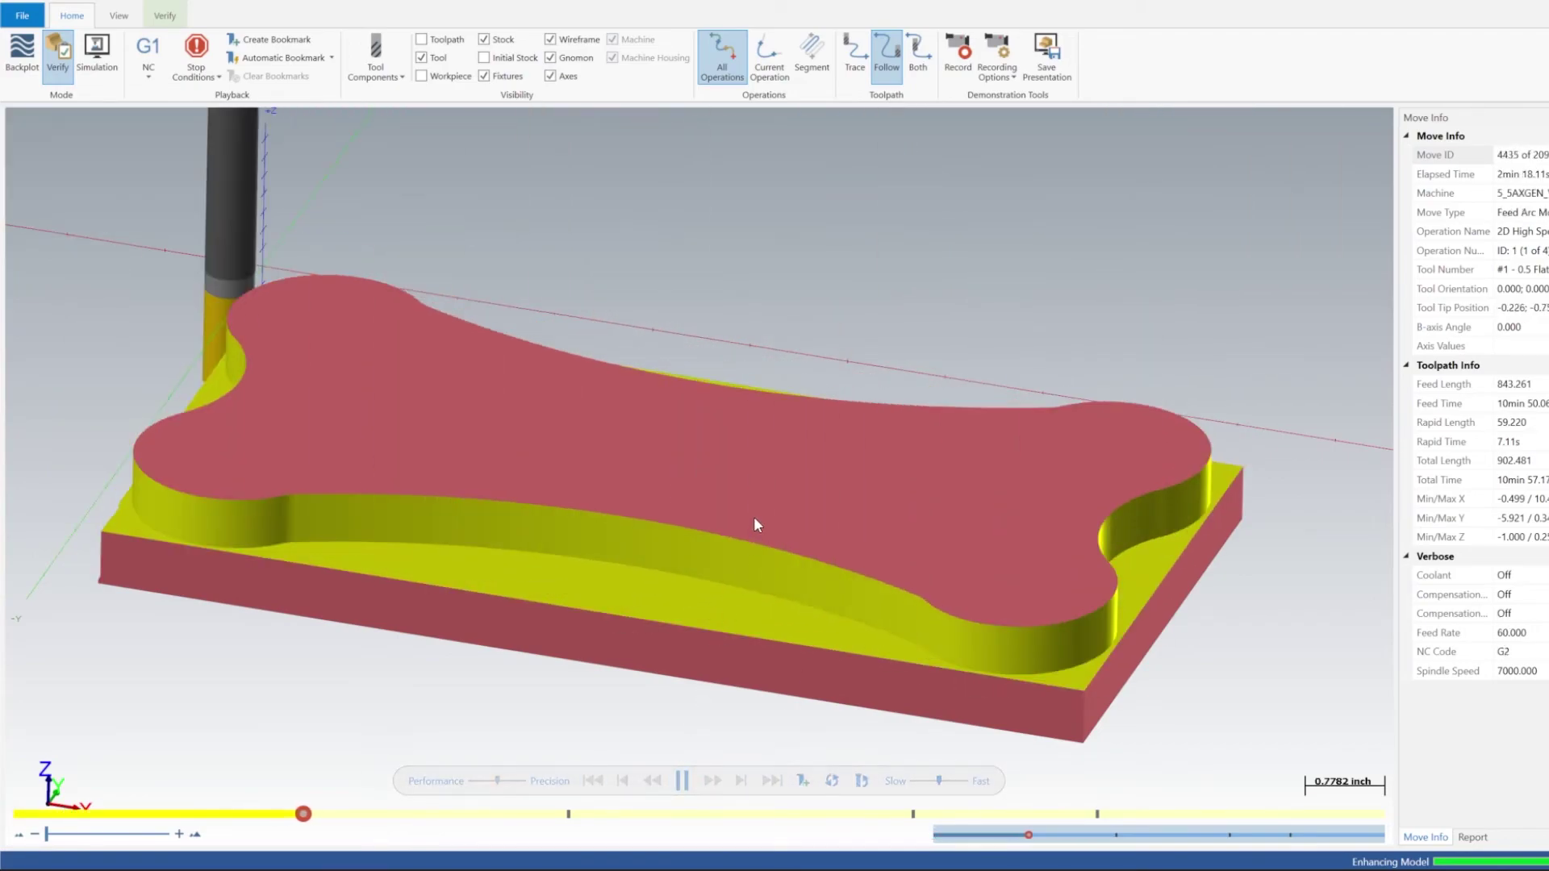
pyautogui.scroll(2, 783, 468)
pyautogui.moveTo(783, 470)
pyautogui.mouseDown(button='middle')
pyautogui.moveTo(783, 491)
pyautogui.moveTo(754, 409)
pyautogui.mouseUp(button='middle')
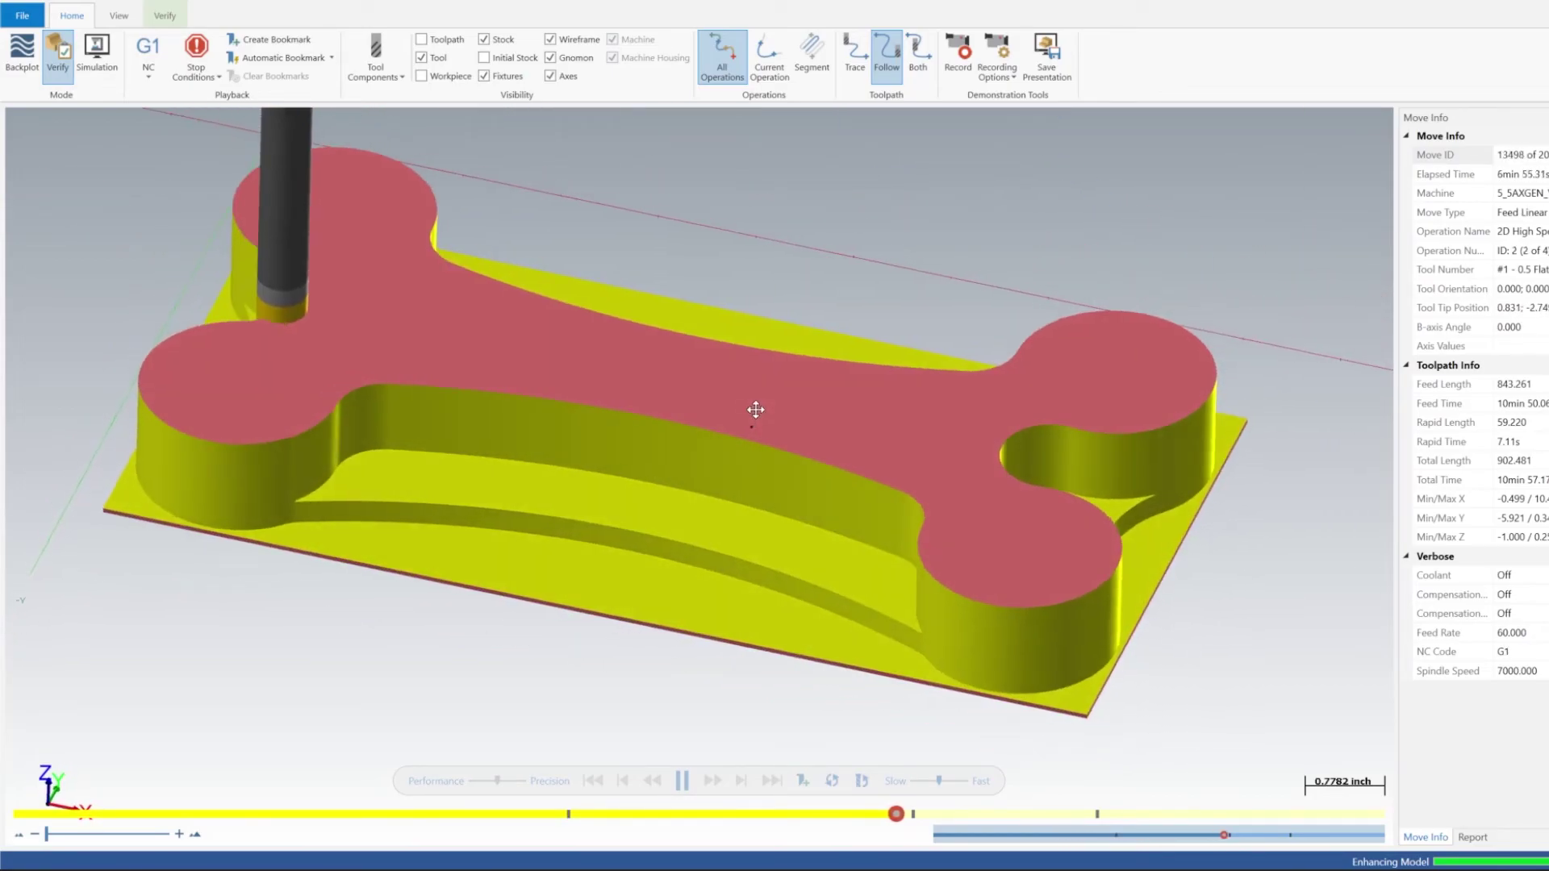
pyautogui.scroll(1, 756, 408)
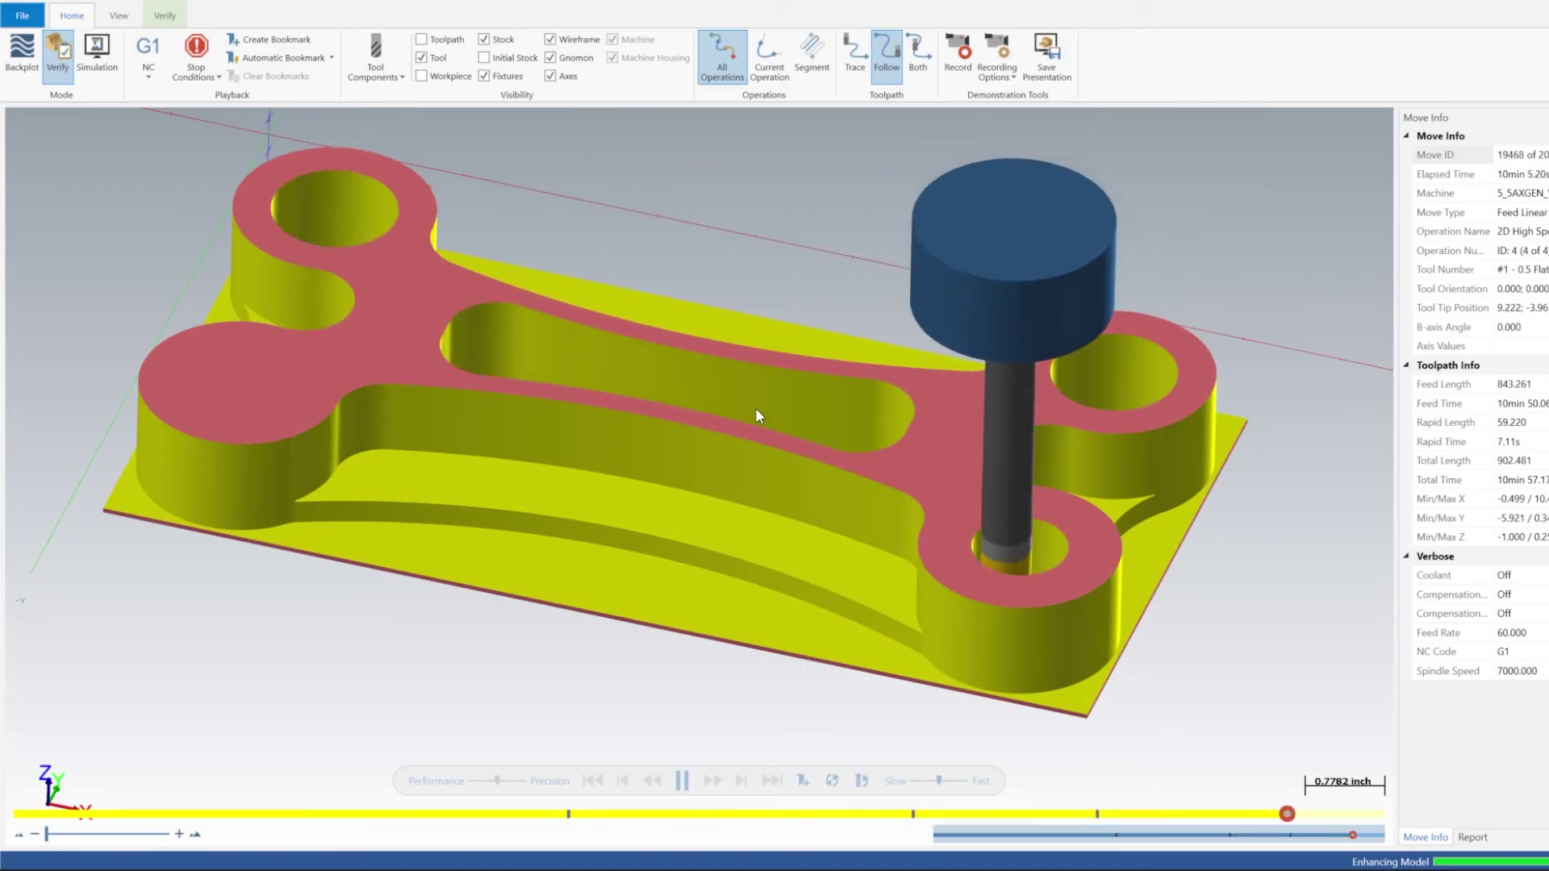
pyautogui.moveTo(755, 409)
pyautogui.mouseDown(button='middle')
pyautogui.moveTo(759, 428)
pyautogui.moveTo(742, 414)
pyautogui.moveTo(763, 442)
pyautogui.moveTo(754, 389)
pyautogui.moveTo(697, 439)
pyautogui.mouseUp(button='middle')
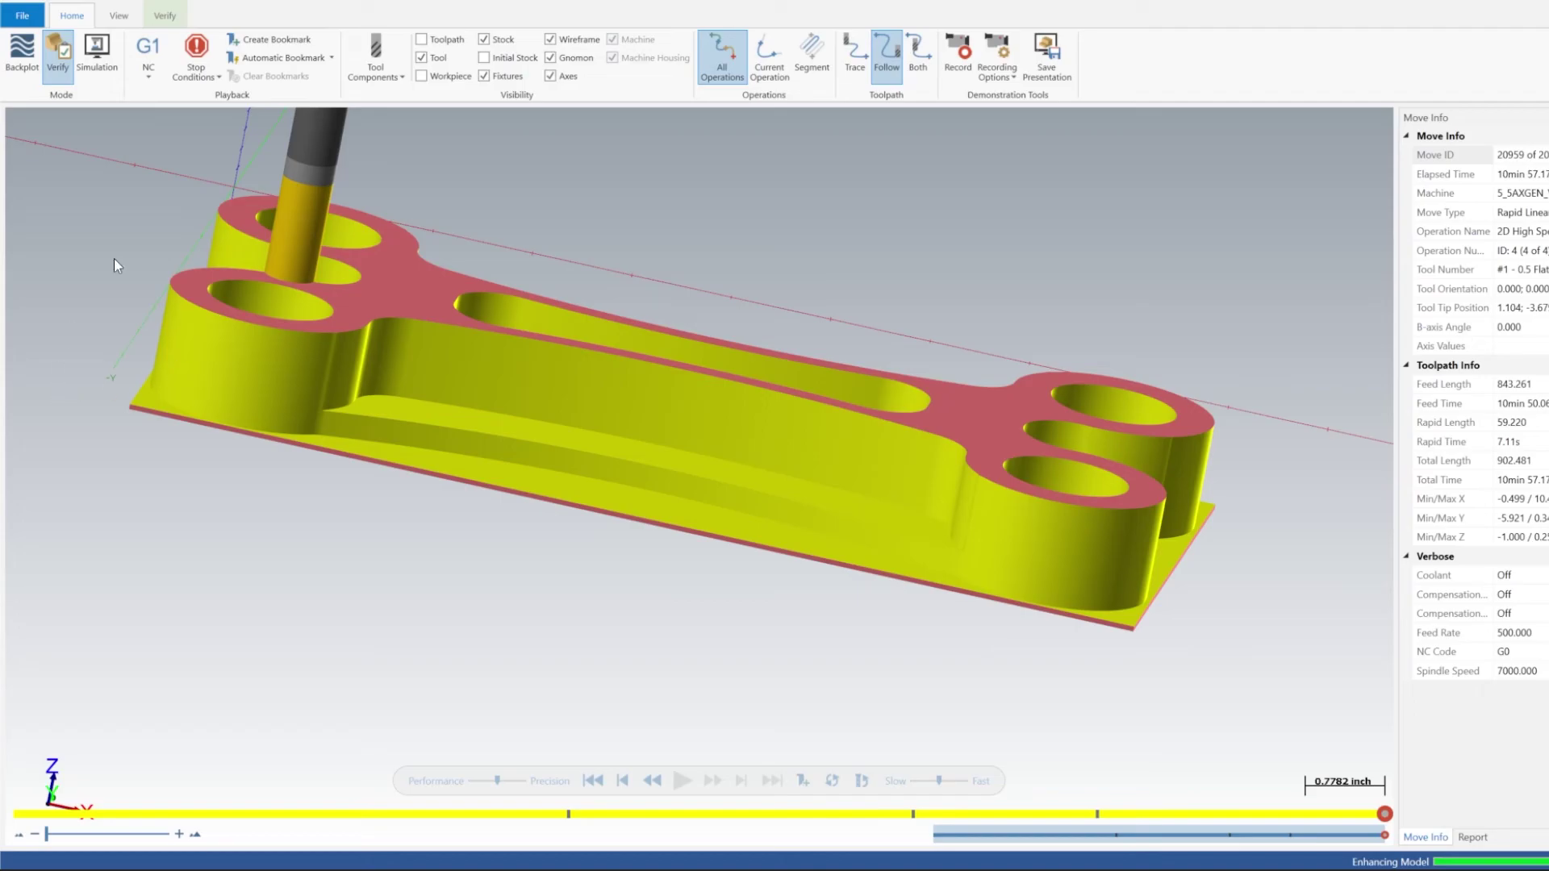
pyautogui.moveTo(759, 276); pyautogui.dragTo(786, 332, button='middle')
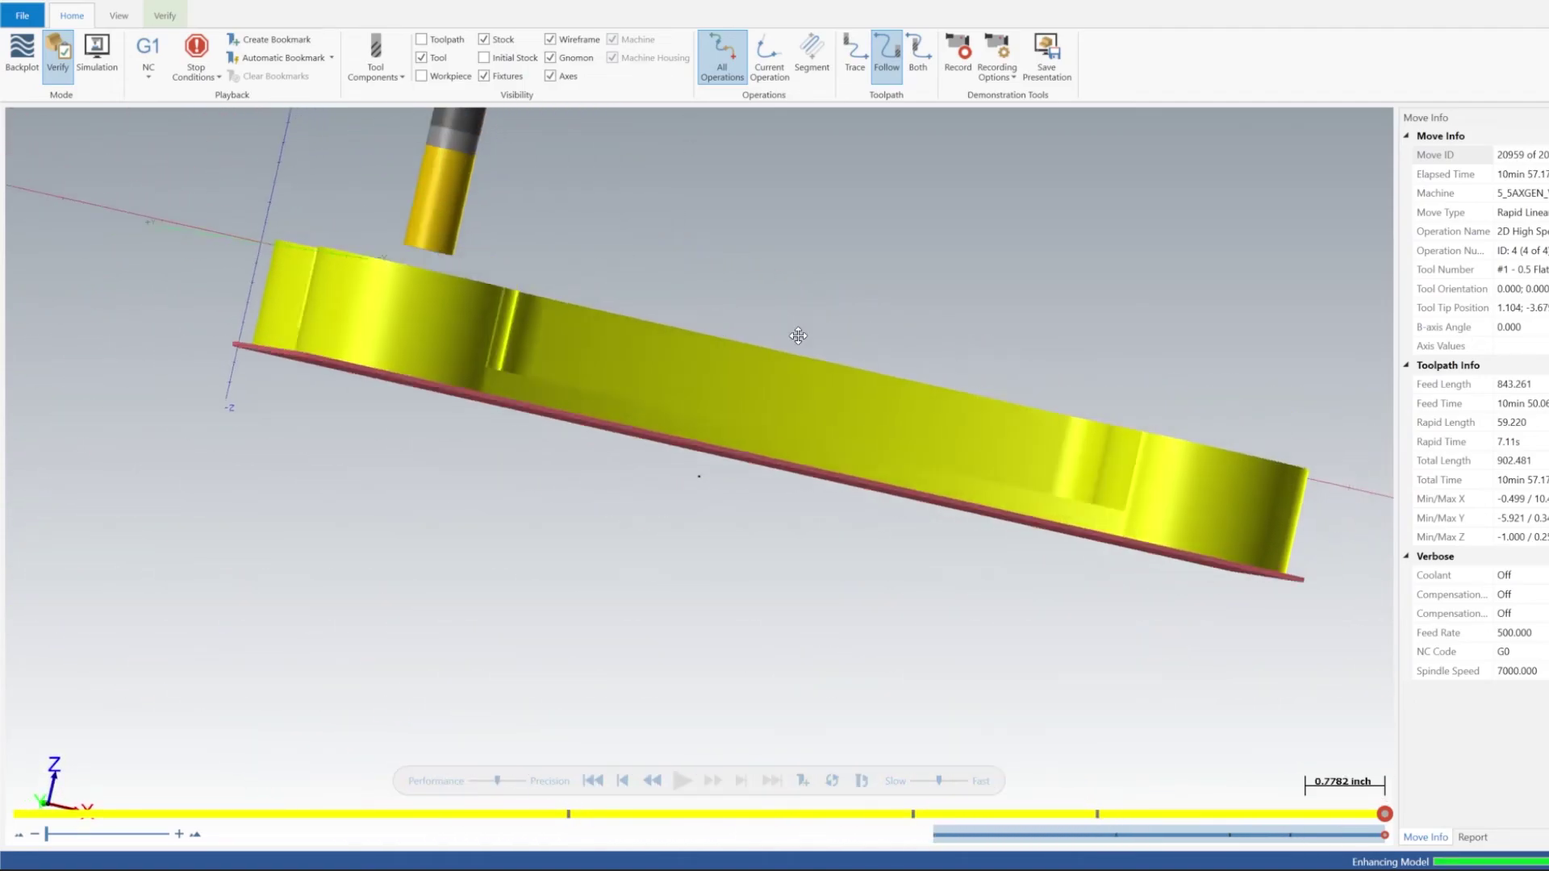
pyautogui.moveTo(786, 333); pyautogui.dragTo(713, 321, button='middle')
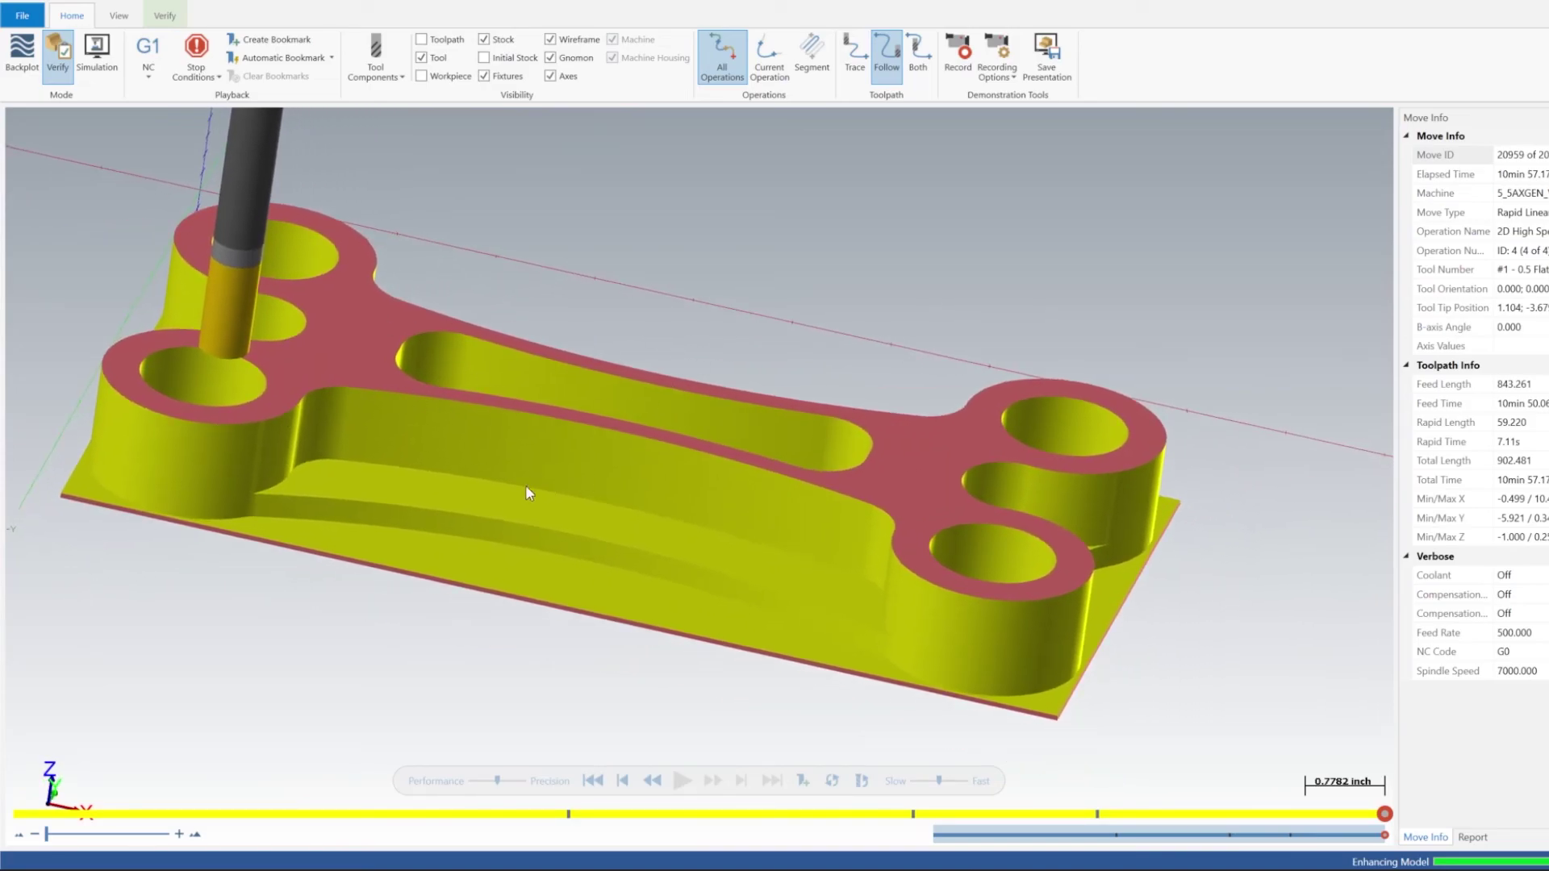
pyautogui.moveTo(629, 338)
pyautogui.mouseDown(button='middle')
pyautogui.moveTo(684, 379)
pyautogui.moveTo(701, 300)
pyautogui.mouseUp(button='middle')
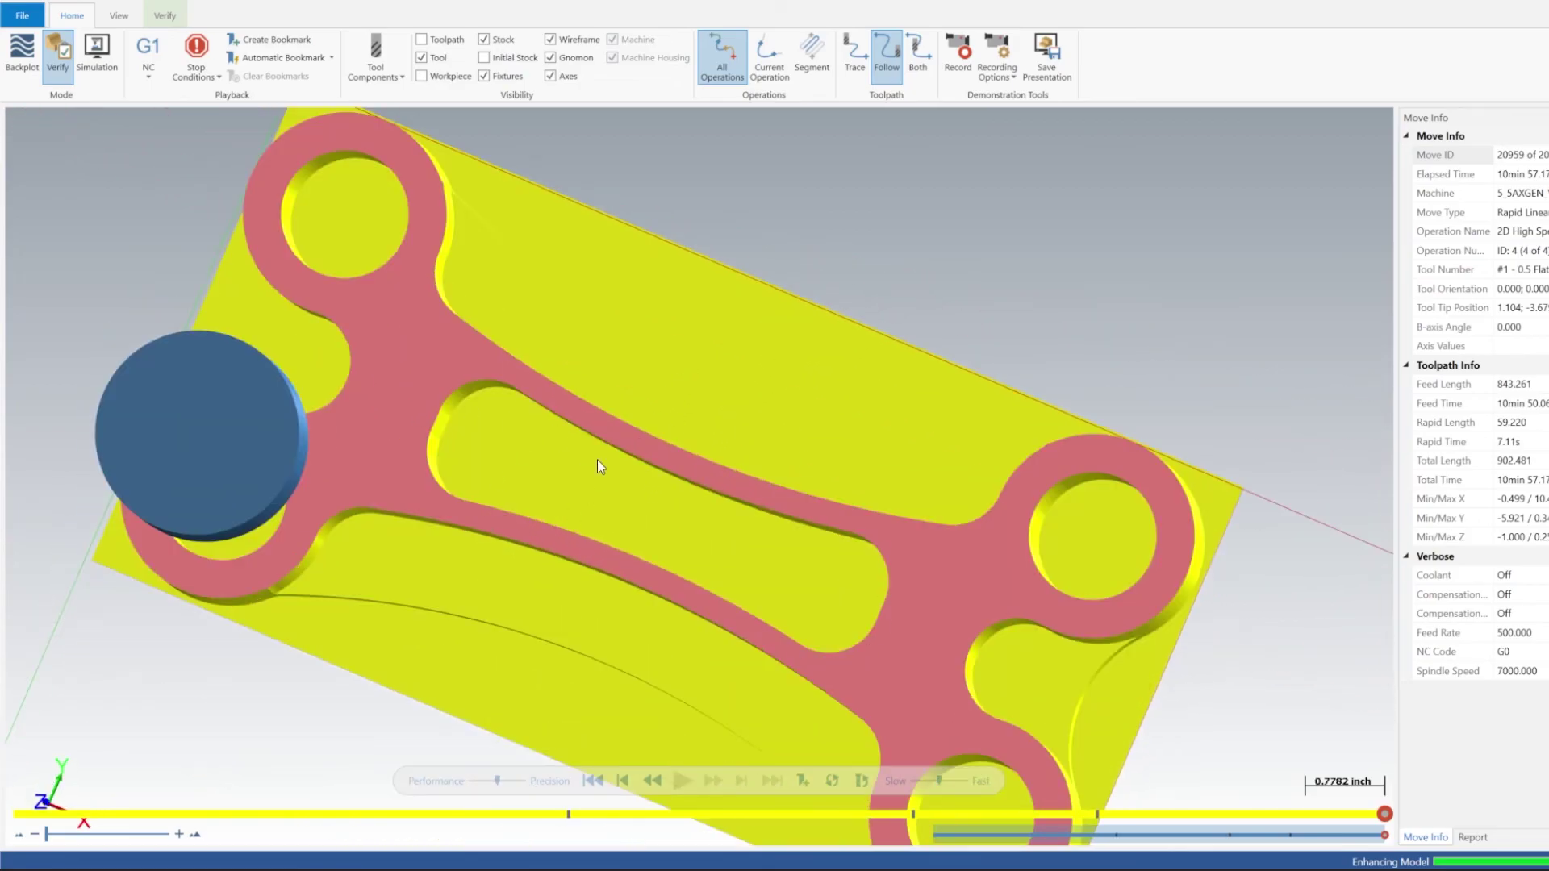
pyautogui.moveTo(596, 459); pyautogui.dragTo(646, 473, button='middle')
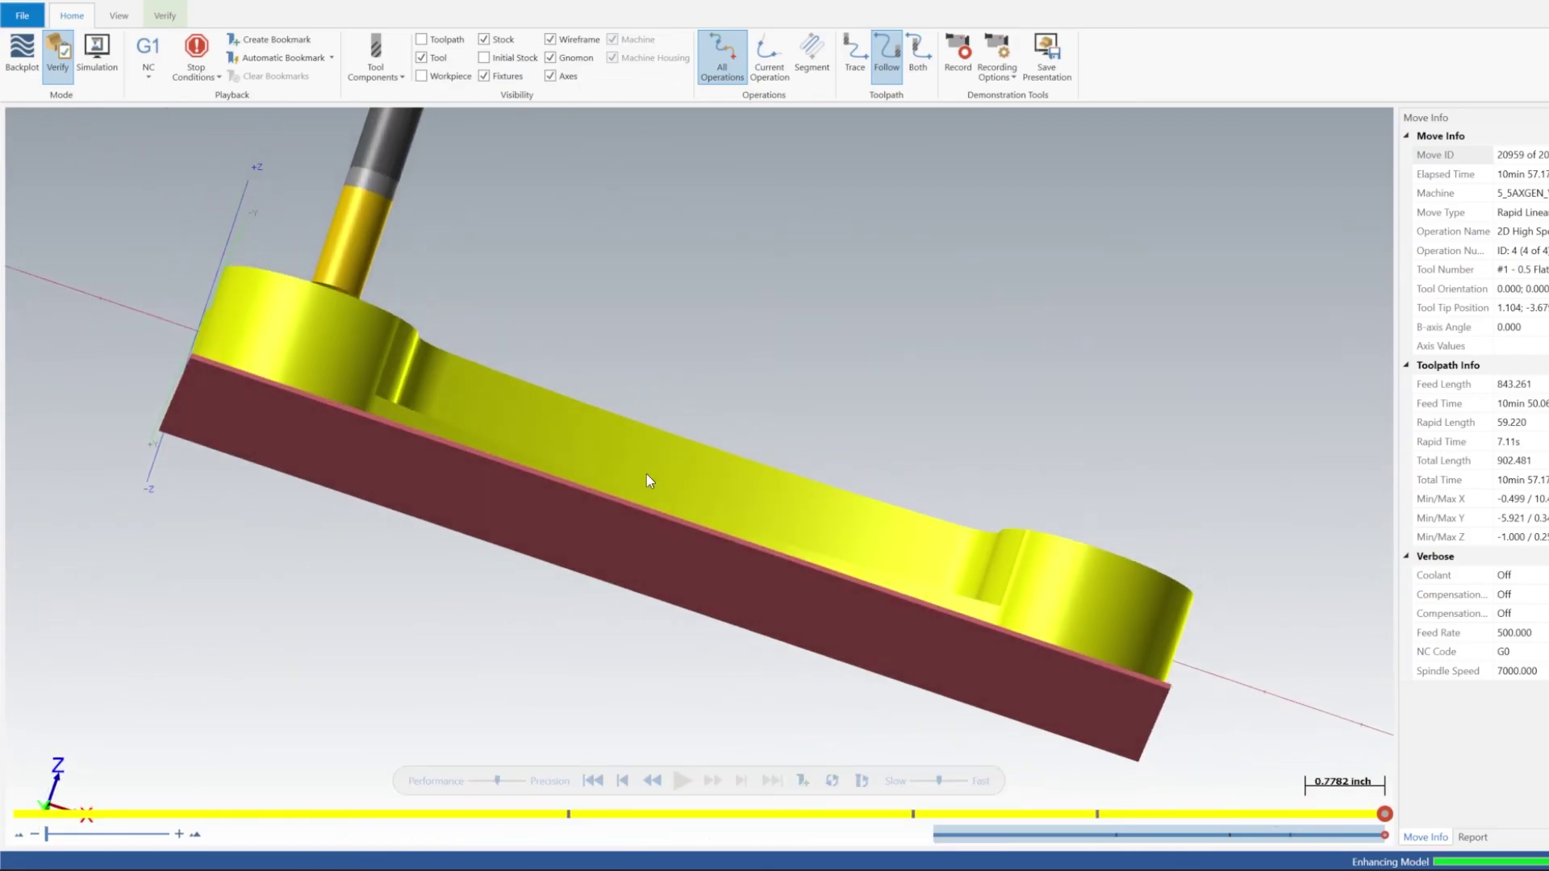
pyautogui.moveTo(764, 363)
pyautogui.mouseDown(button='middle')
pyautogui.moveTo(734, 381)
pyautogui.moveTo(766, 466)
pyautogui.moveTo(812, 398)
pyautogui.moveTo(772, 468)
pyautogui.moveTo(829, 399)
pyautogui.mouseUp(button='middle')
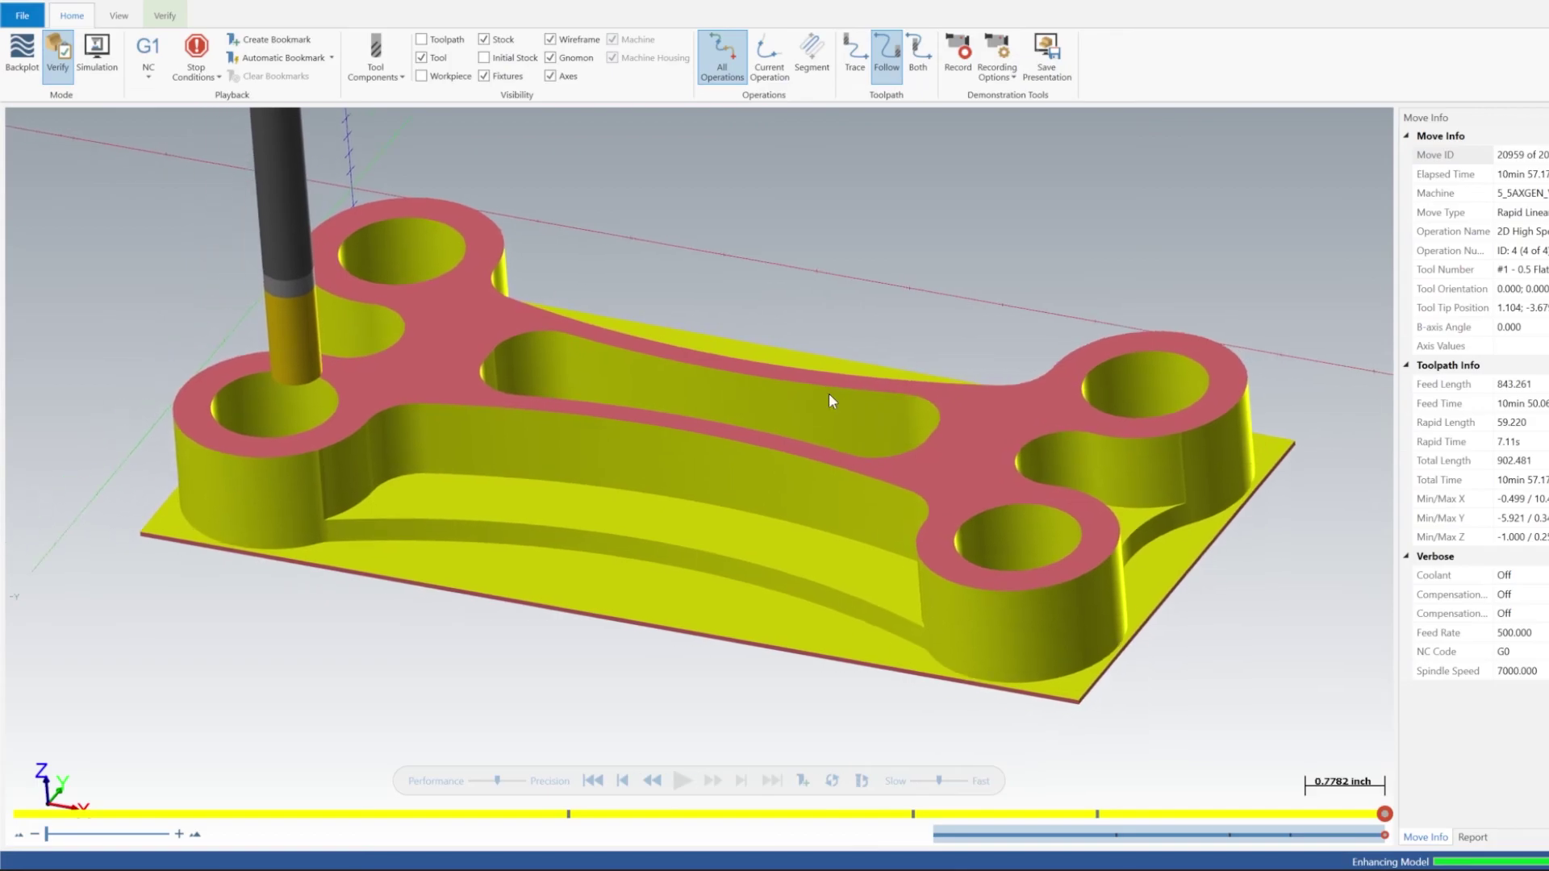